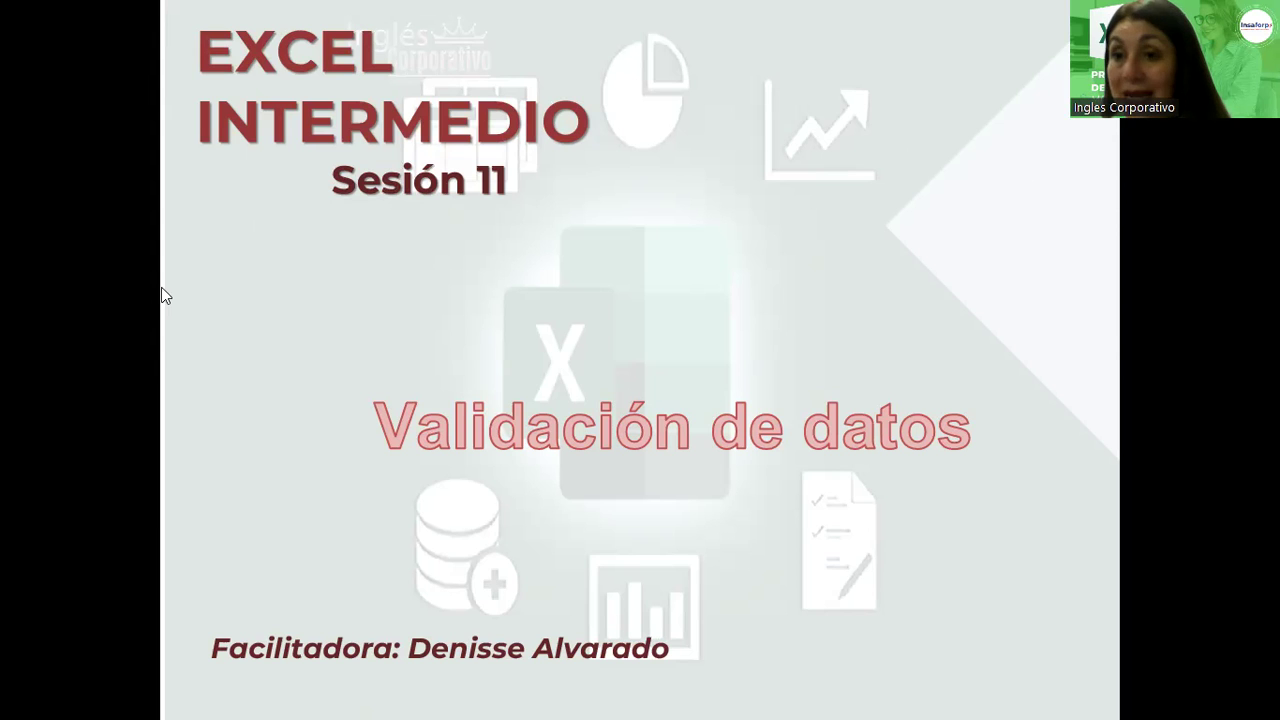
Advance the slideshow from the title slide to the Objetivo slide.
left_click(551, 307)
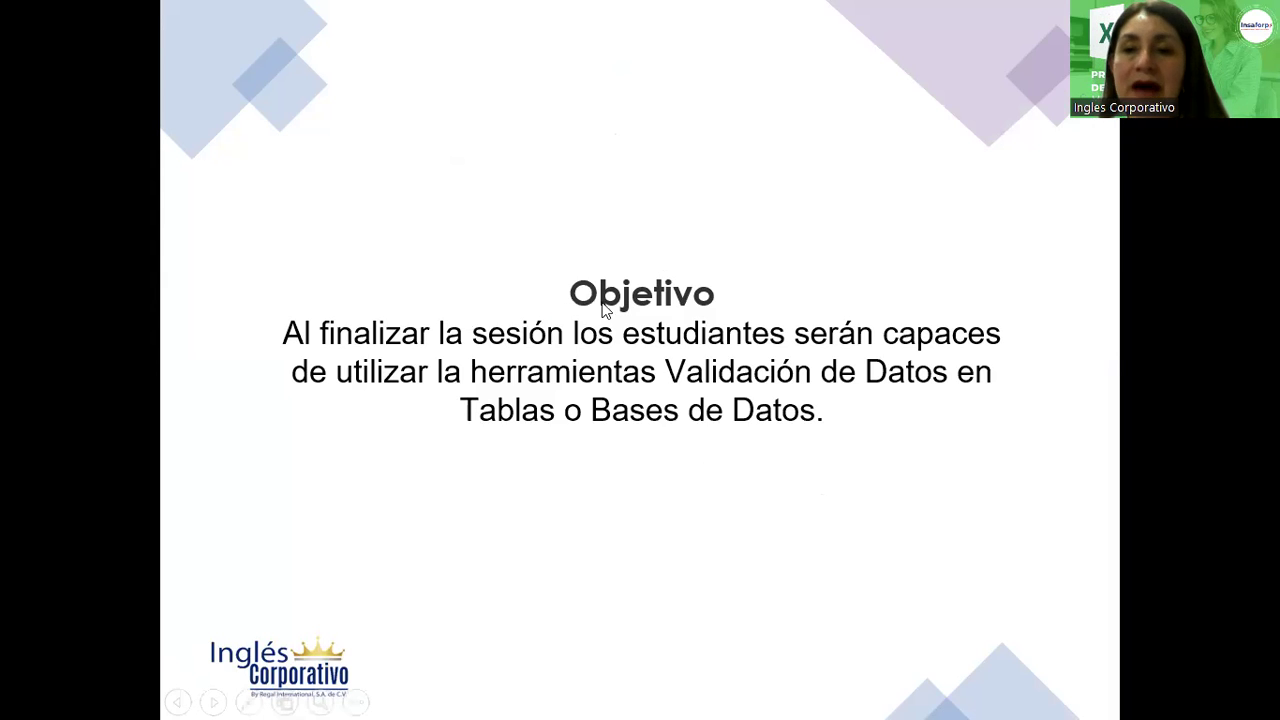
Advance to the slide defining Validación de datos and its drop-down list use.
left_click(797, 239)
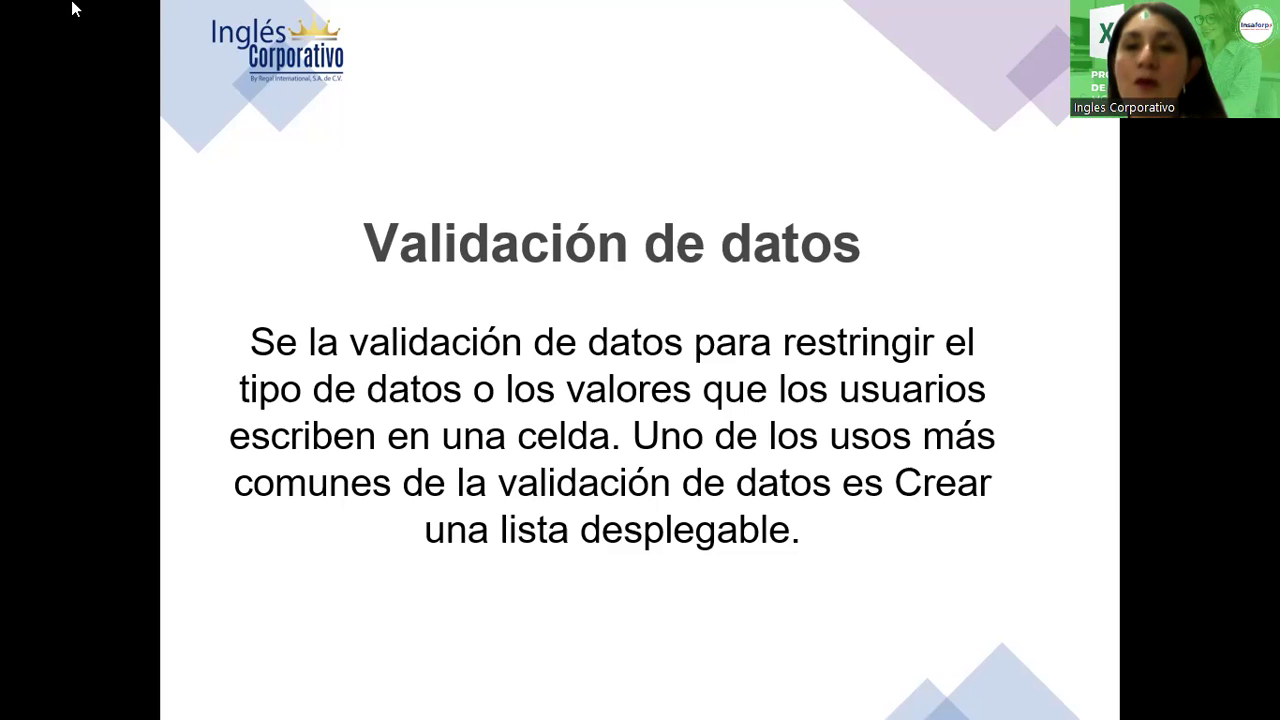
Advance to the slide listing the seven Permitir options with the dialog screenshot.
left_click(563, 289)
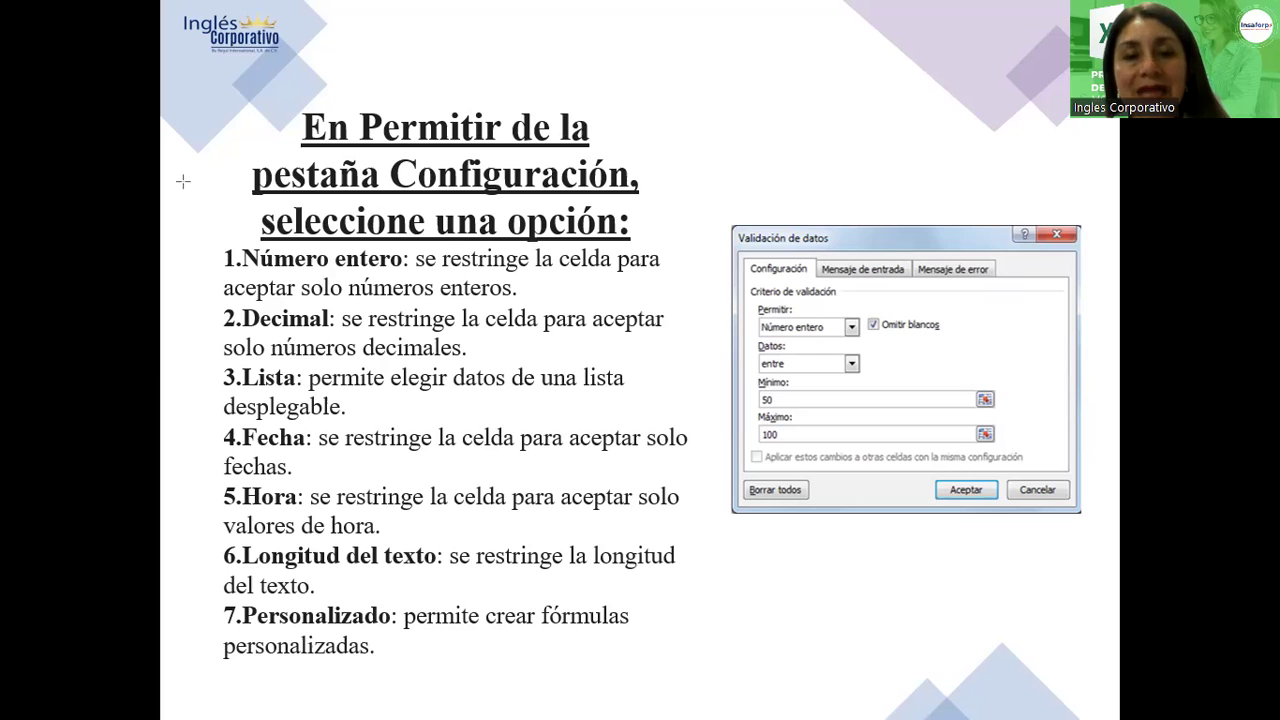
Draw red arrows at 1.Número entero and the dialog's Permitir field.
left_click_drag(174, 161, 241, 243)
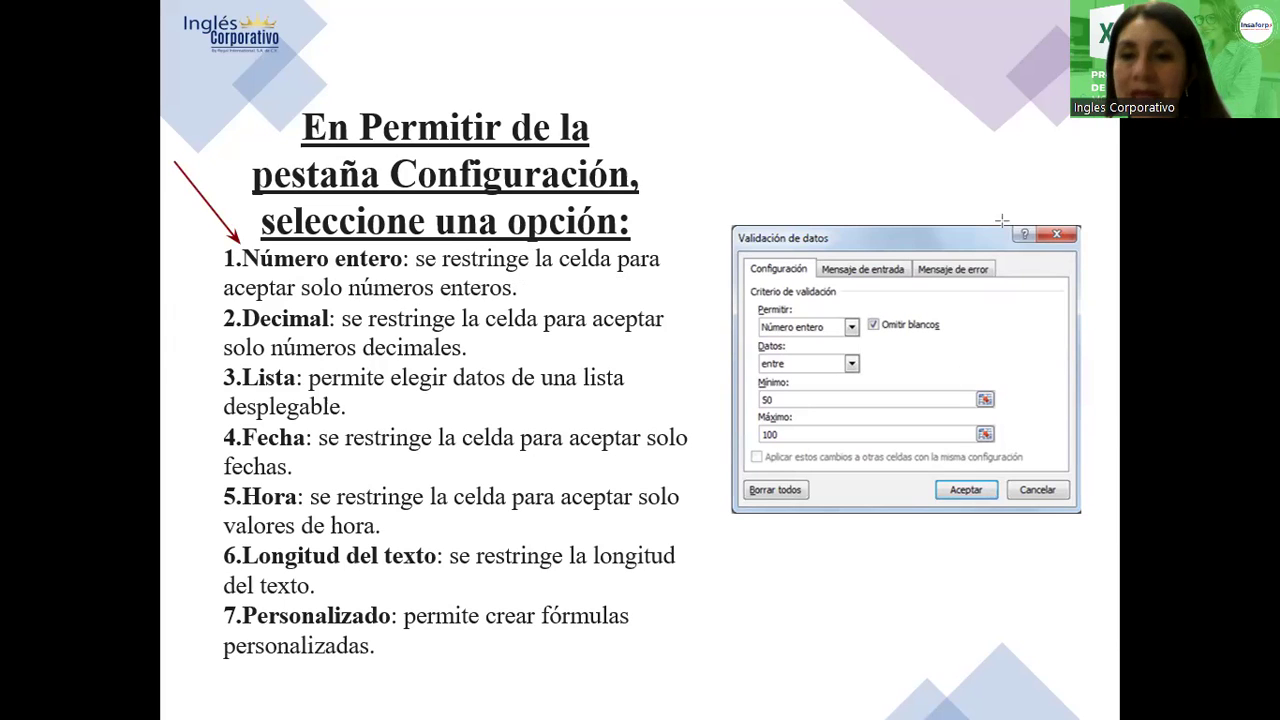
left_click(752, 345)
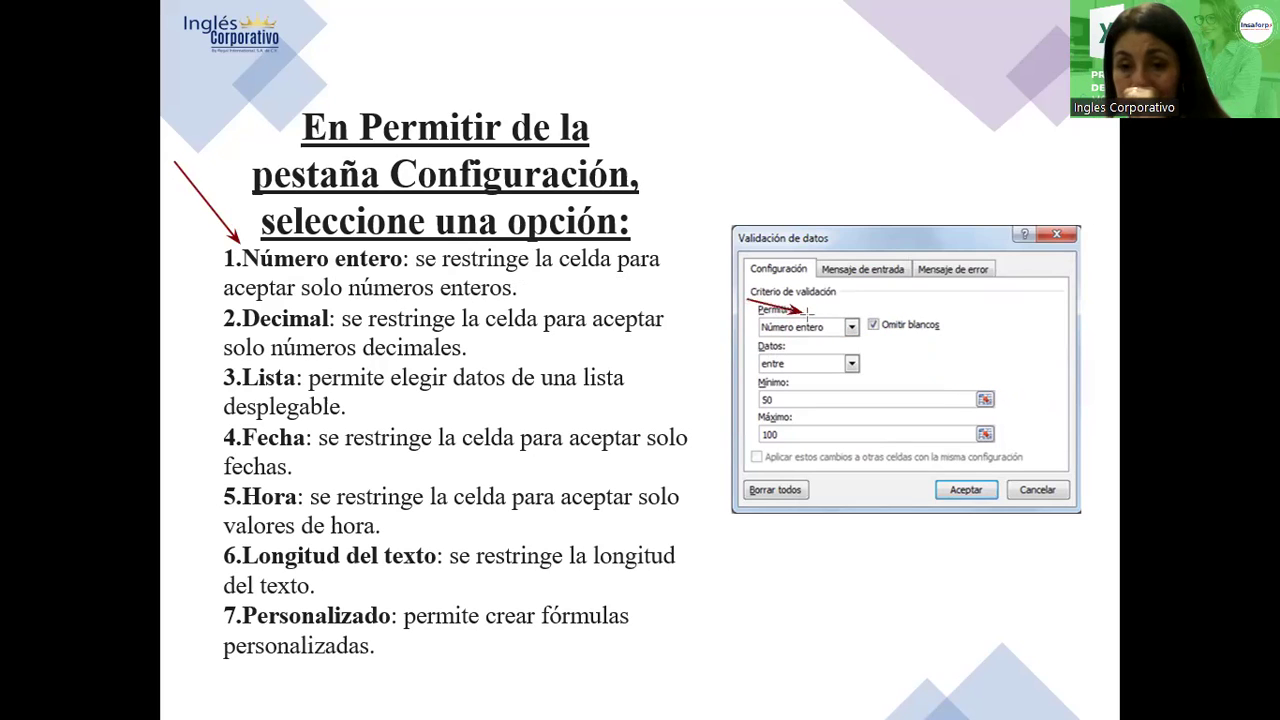
Draw red arrows at the Datos, Mínimo and Máximo fields and at 2.Decimal.
left_click_drag(968, 318, 826, 361)
left_click_drag(935, 372, 800, 400)
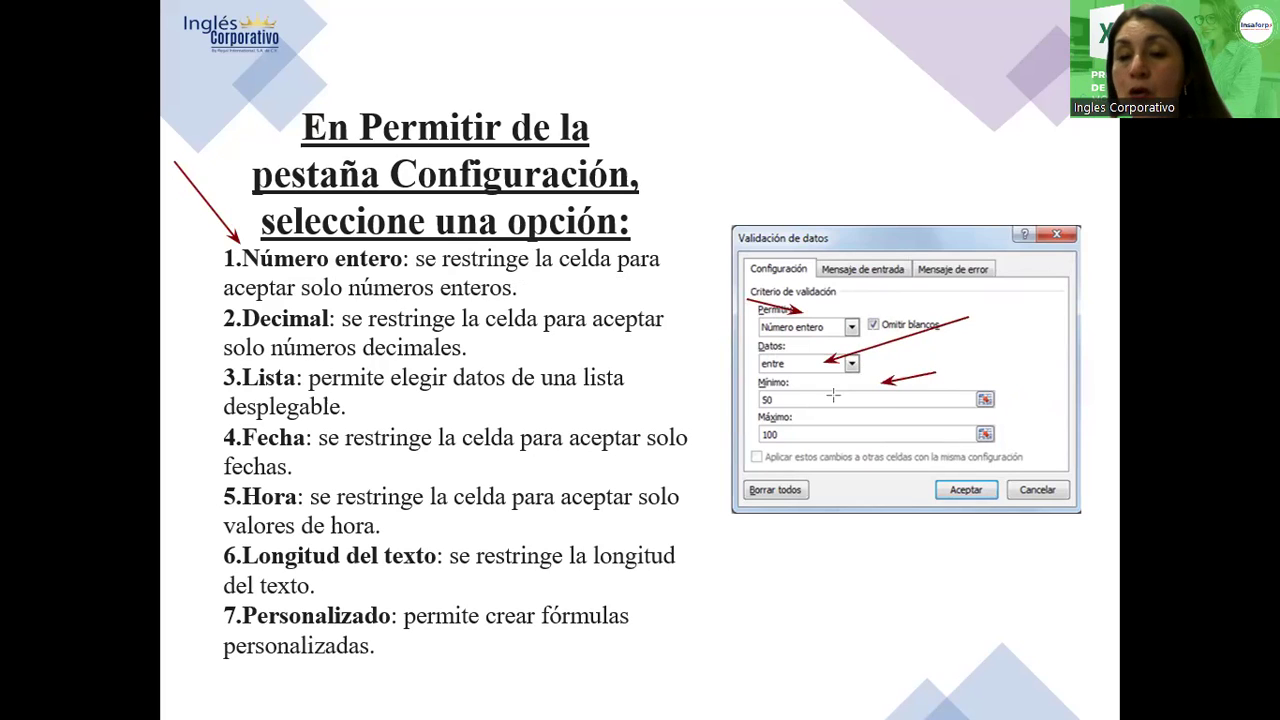
left_click_drag(950, 444, 808, 440)
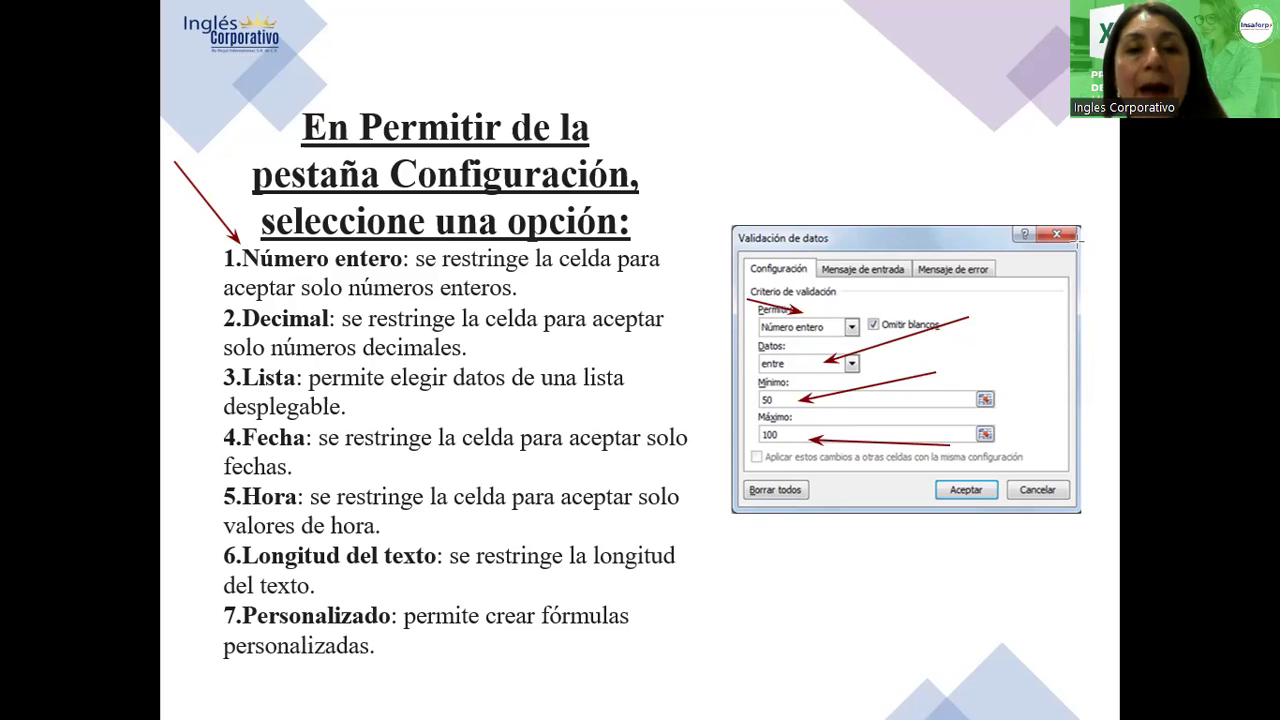
left_click_drag(168, 268, 224, 314)
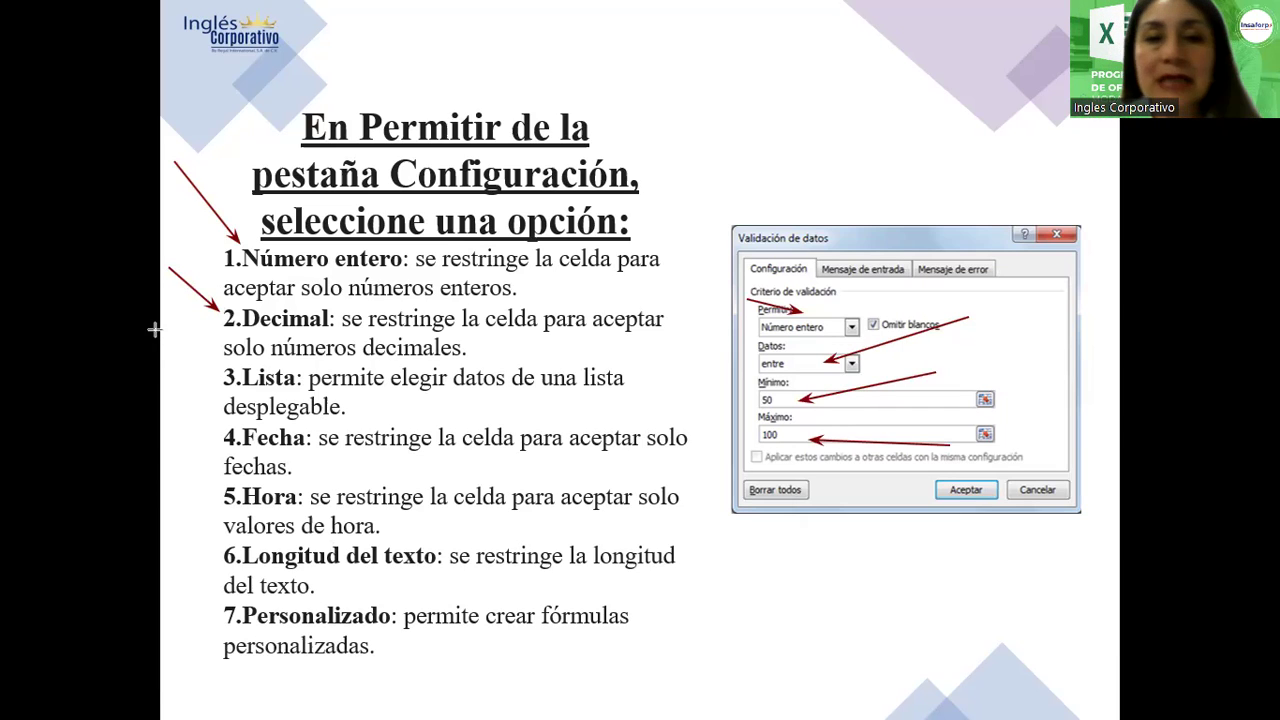
Draw red arrows at 3.Lista, 4.Fecha, 5.Hora, 6.Longitud del texto and 7.Personalizado.
left_click_drag(170, 331, 220, 376)
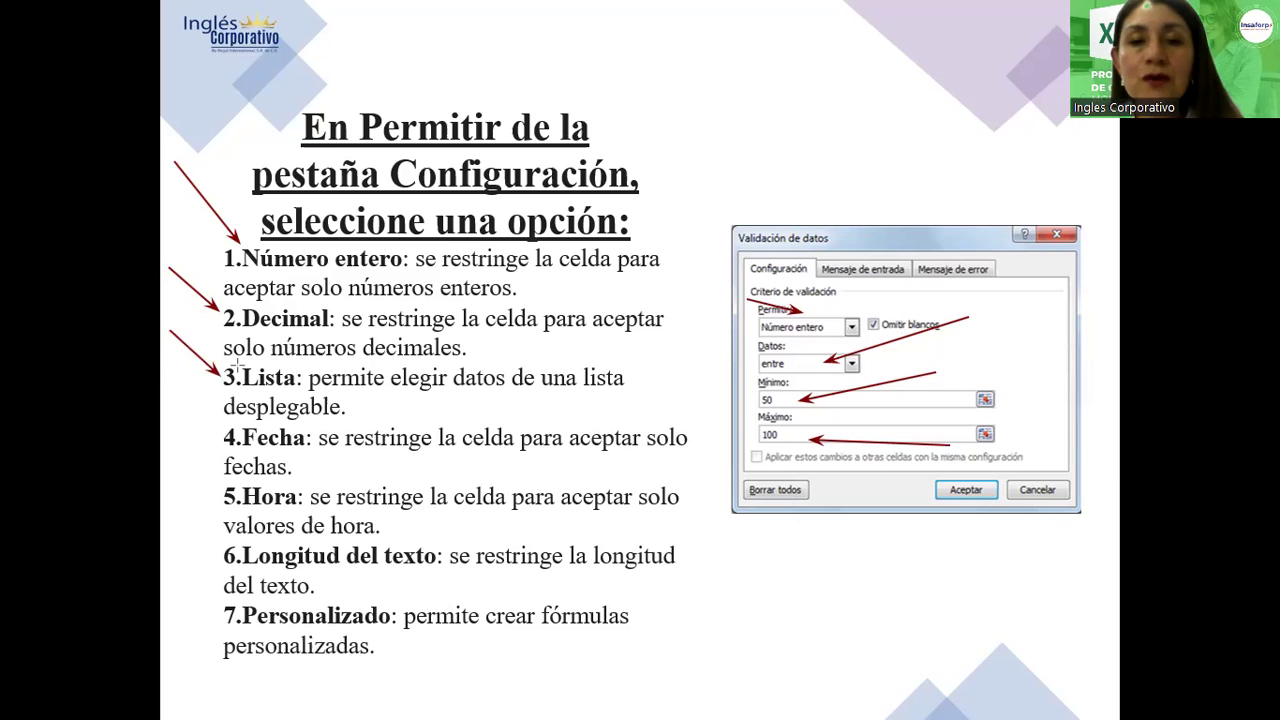
left_click_drag(175, 394, 228, 438)
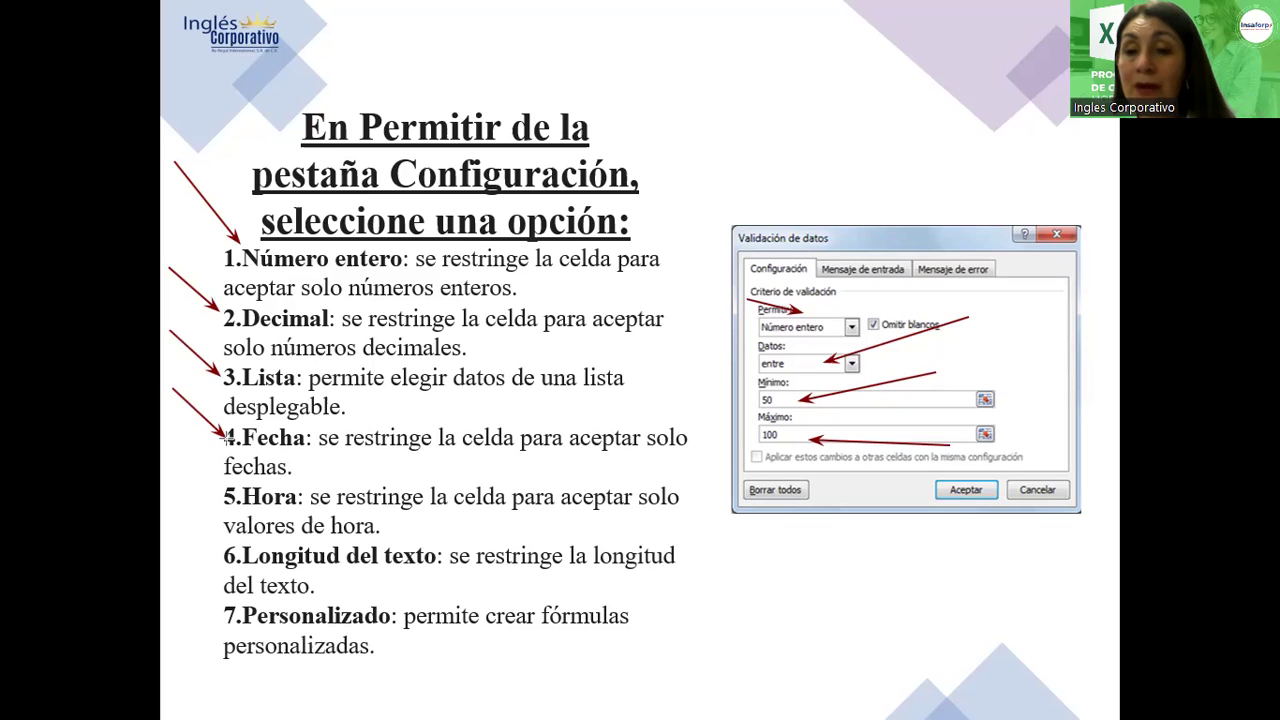
left_click_drag(175, 469, 226, 495)
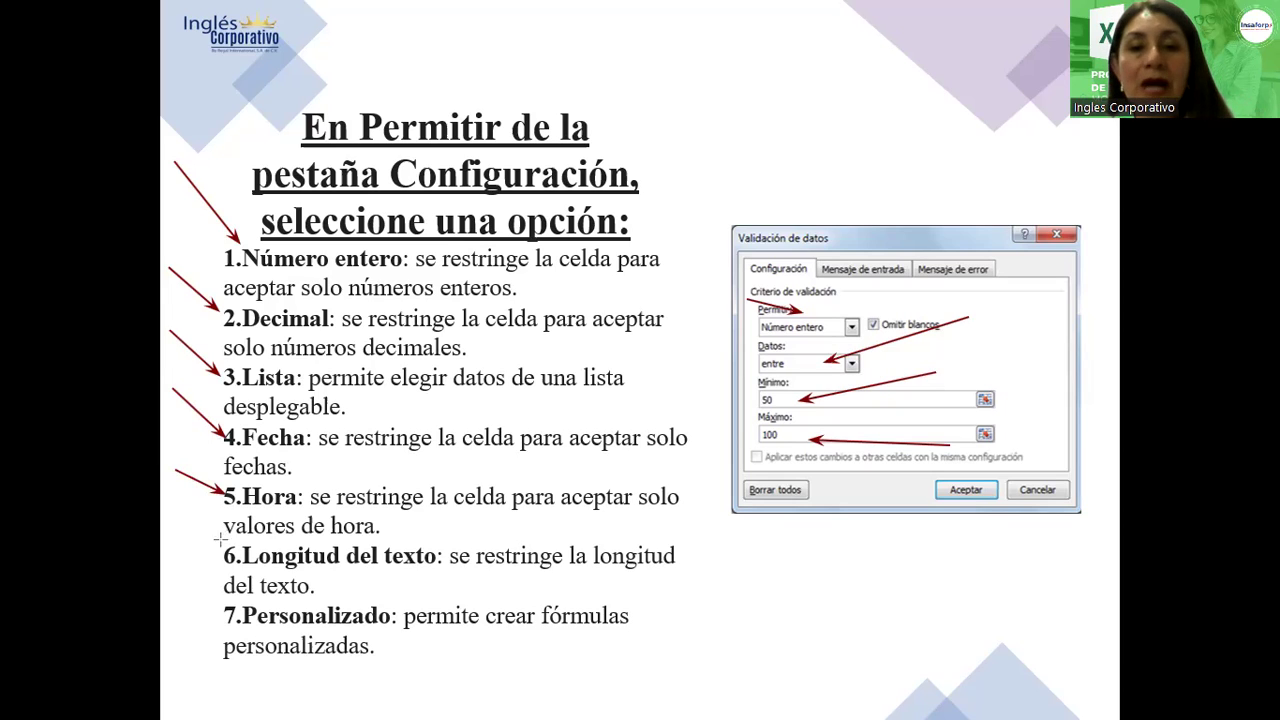
left_click_drag(189, 525, 228, 557)
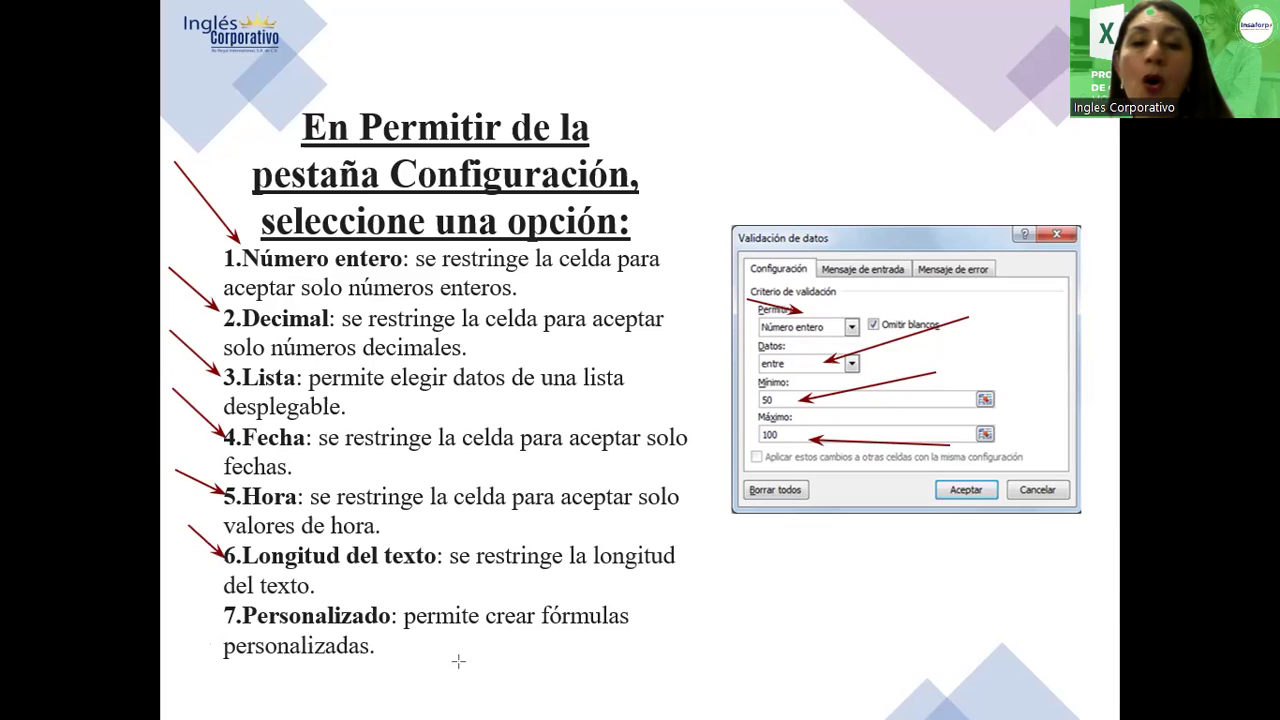
left_click_drag(544, 692, 422, 644)
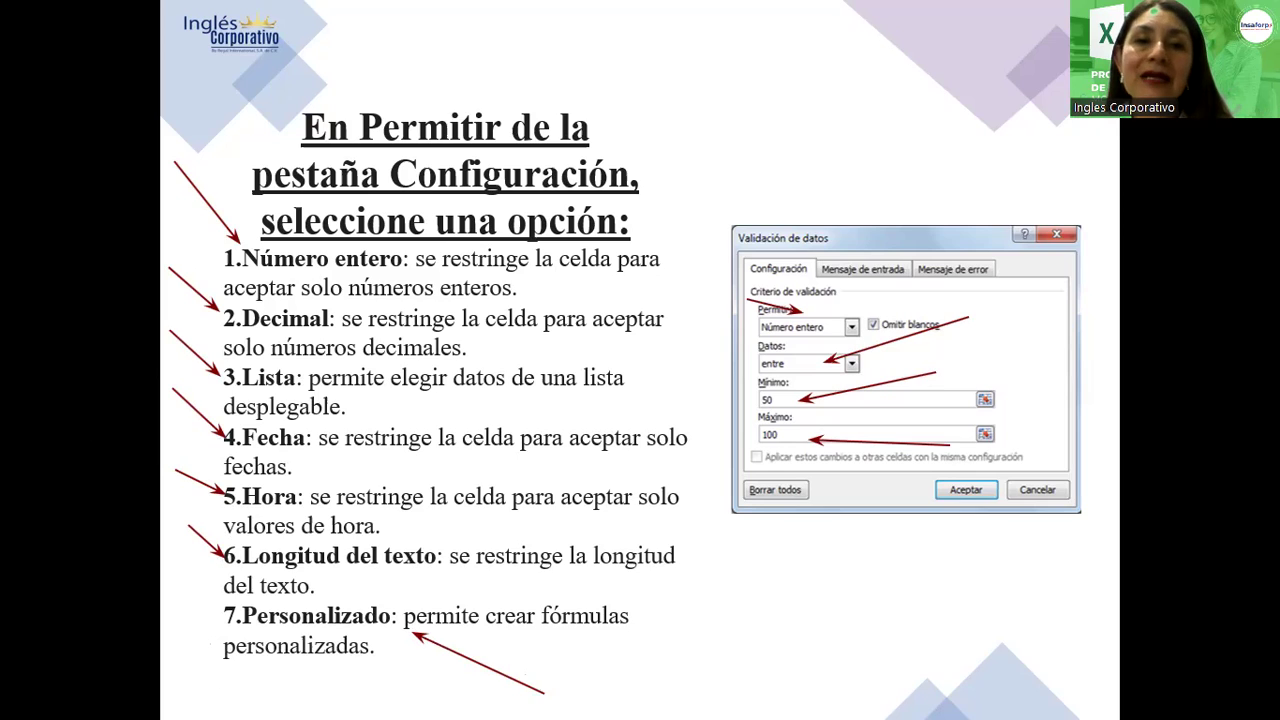
Advance to the slide on Mensaje de entrada and Mensaje de error.
key("Right")
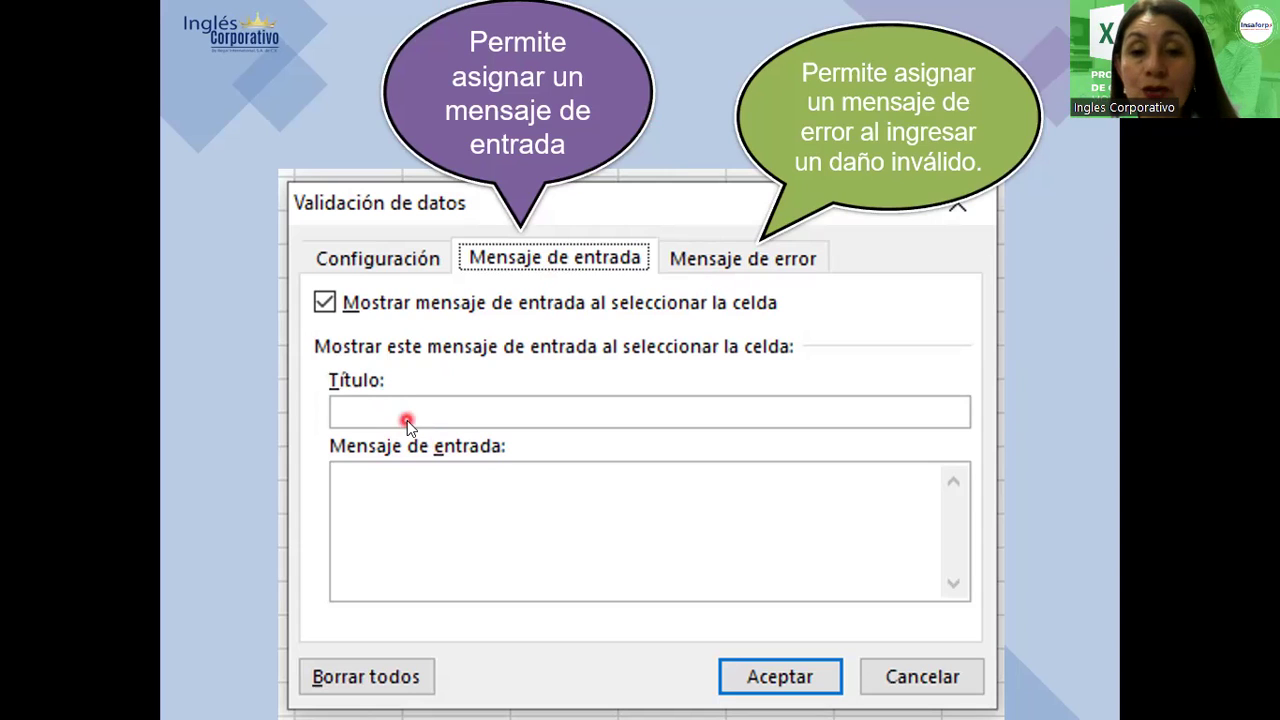
Advance the slideshow past the Mensaje de entrada slide.
left_click(422, 495)
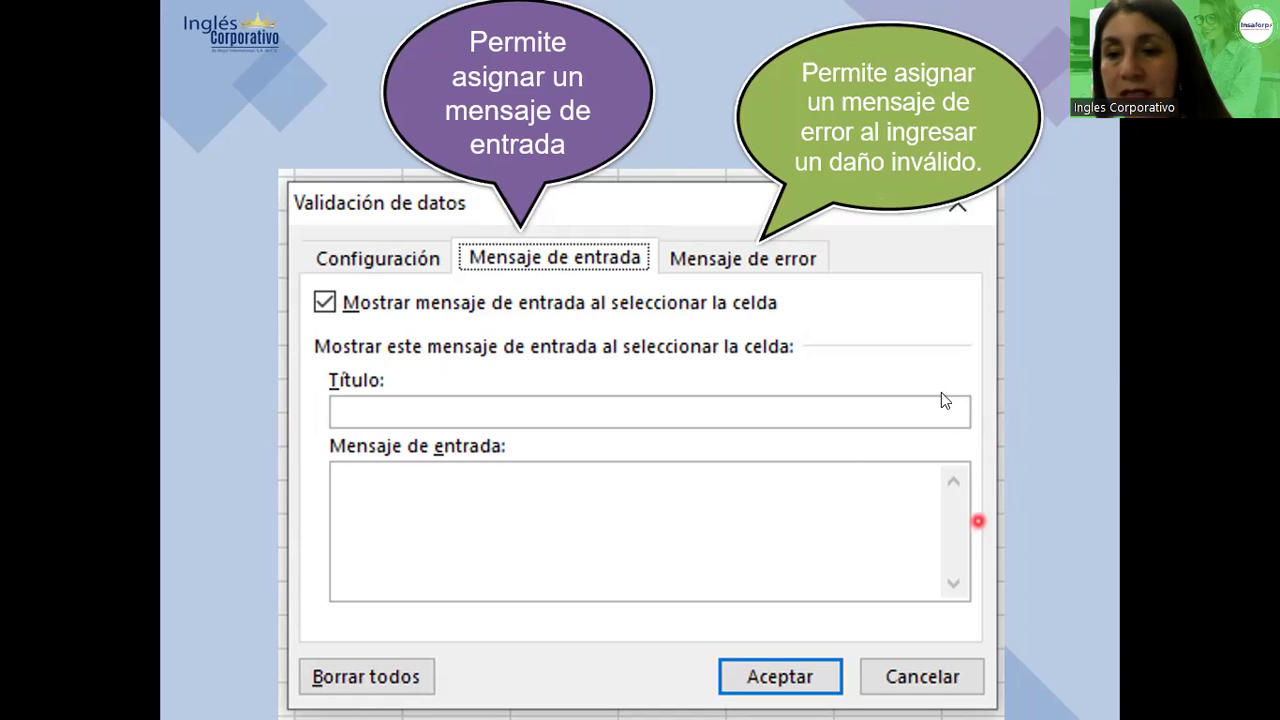
Exit the finished slideshow and return to Validacion de datos.xlsx in Excel.
left_click(493, 277)
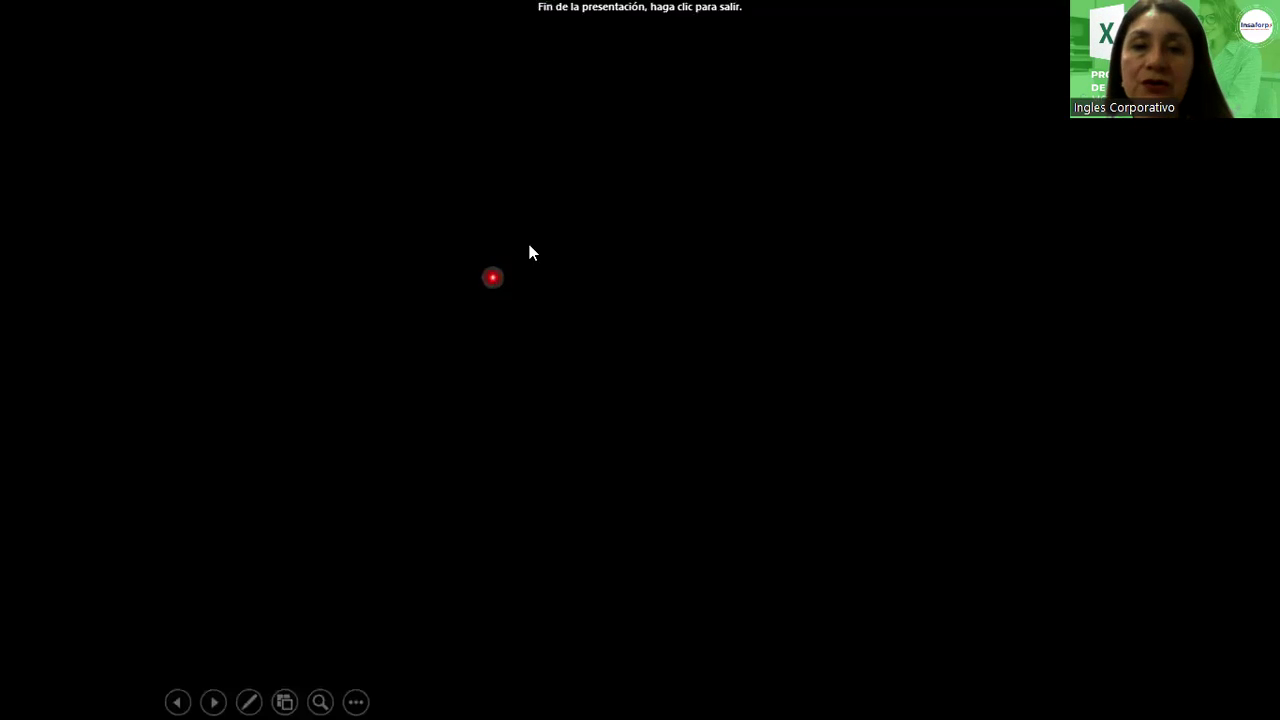
left_click(861, 483)
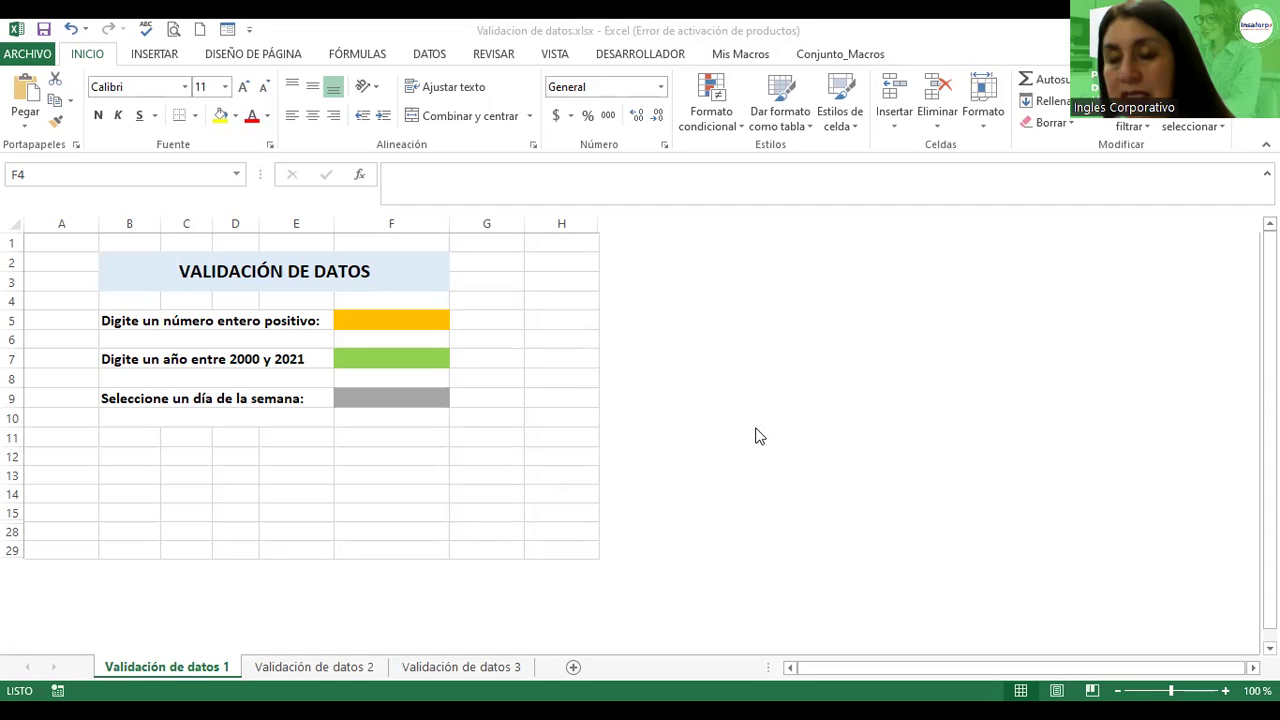
Enter 10 in cell F5, beside the positive whole number prompt.
left_click(1216, 668)
scroll(723, 229, "up", 5, "ctrl")
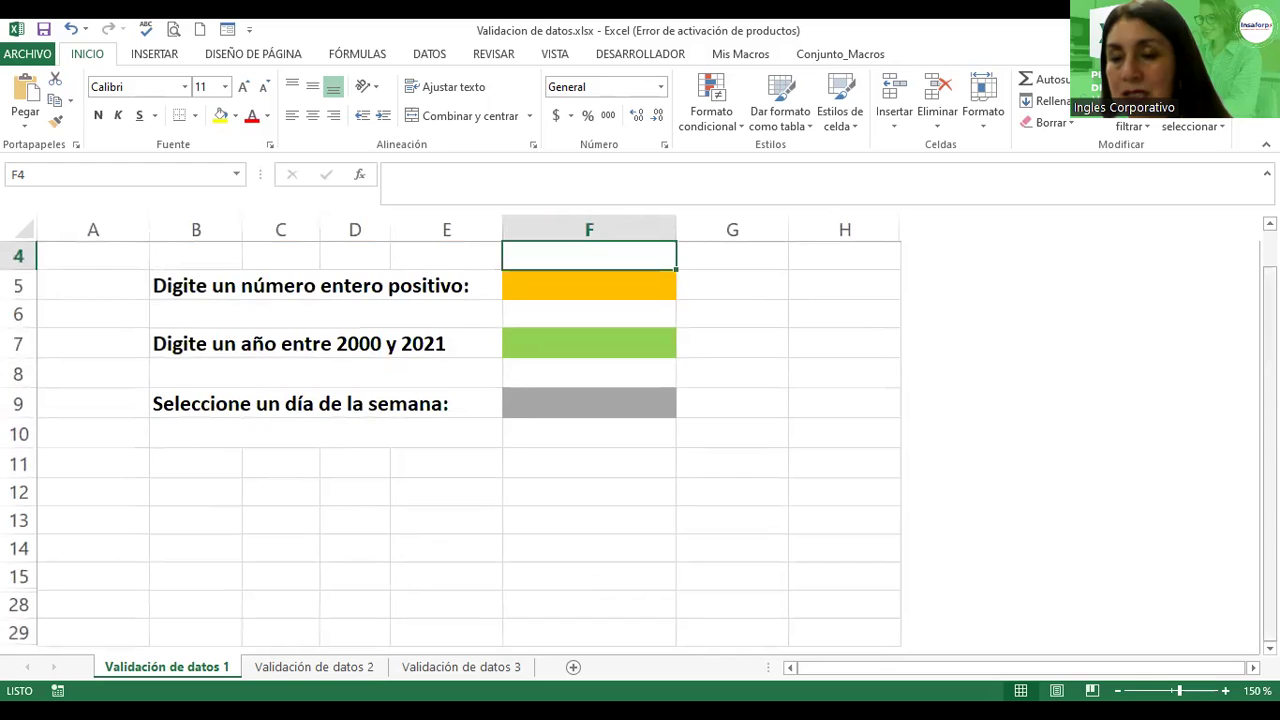
scroll(468, 440, "up", 1)
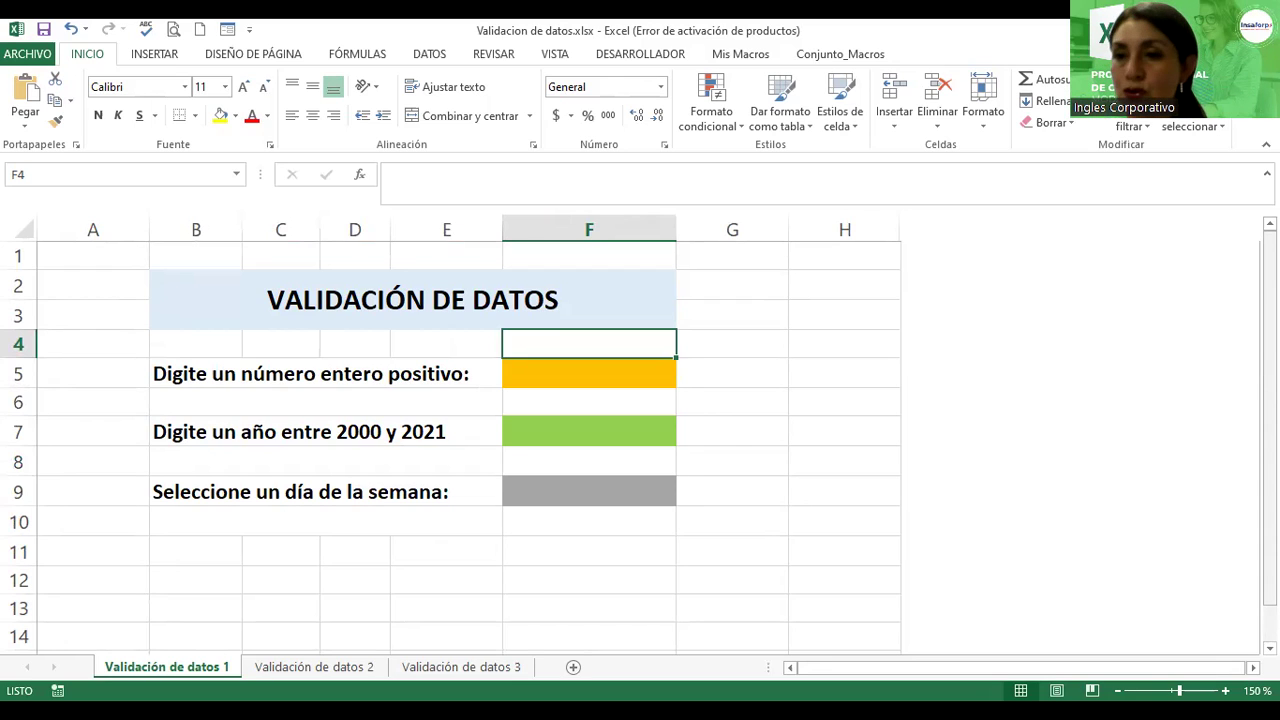
left_click(308, 378)
left_click(606, 374)
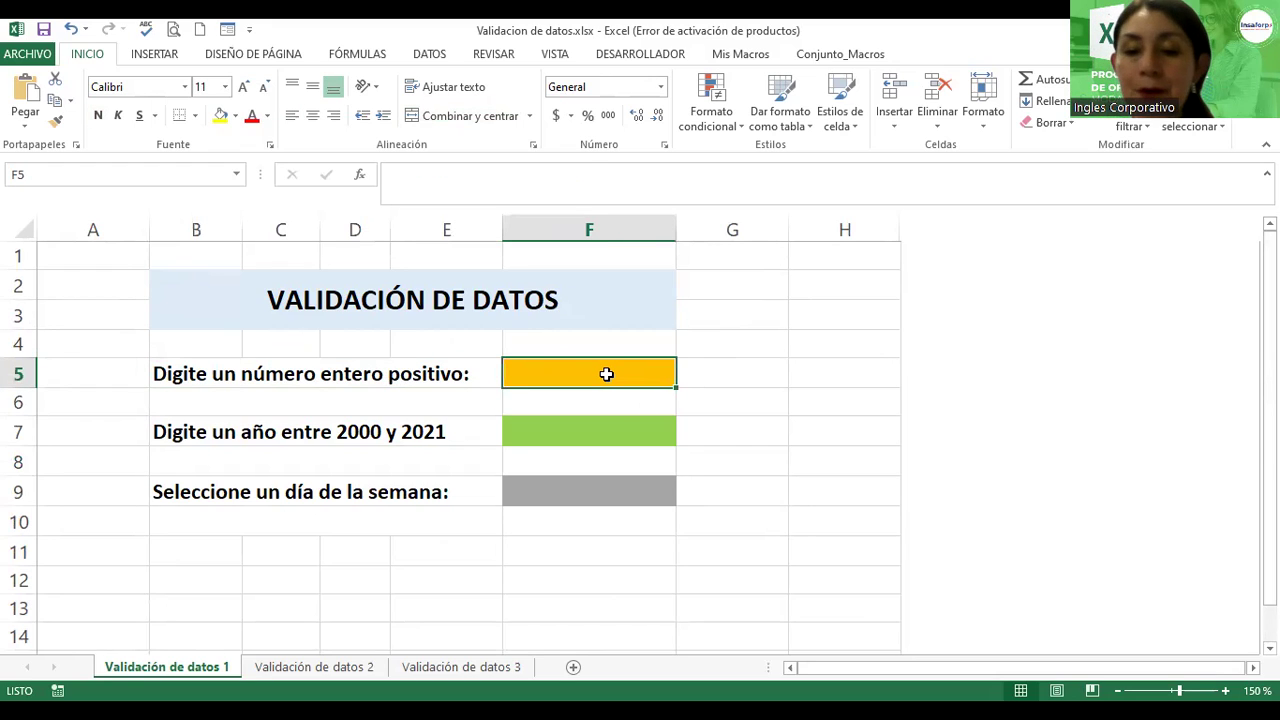
double_click(606, 374)
type("10")
key("Return")
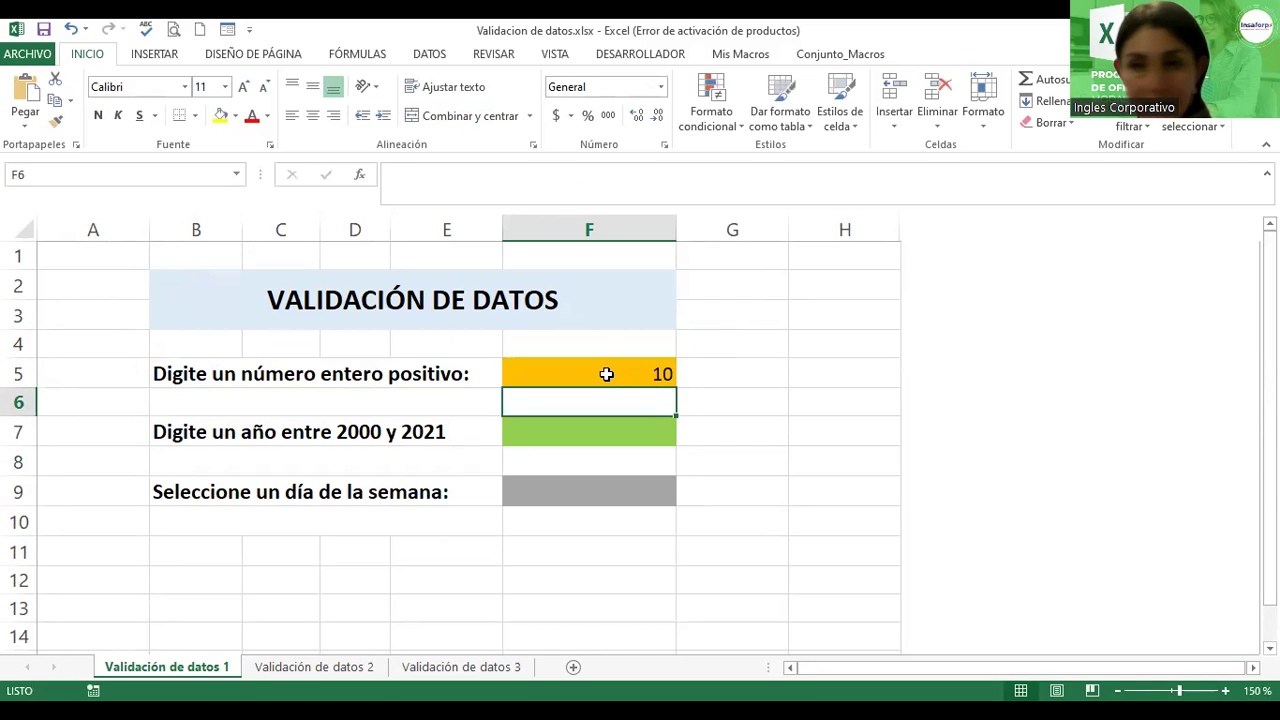
Replace the value in F5 with -30.
left_click(606, 374)
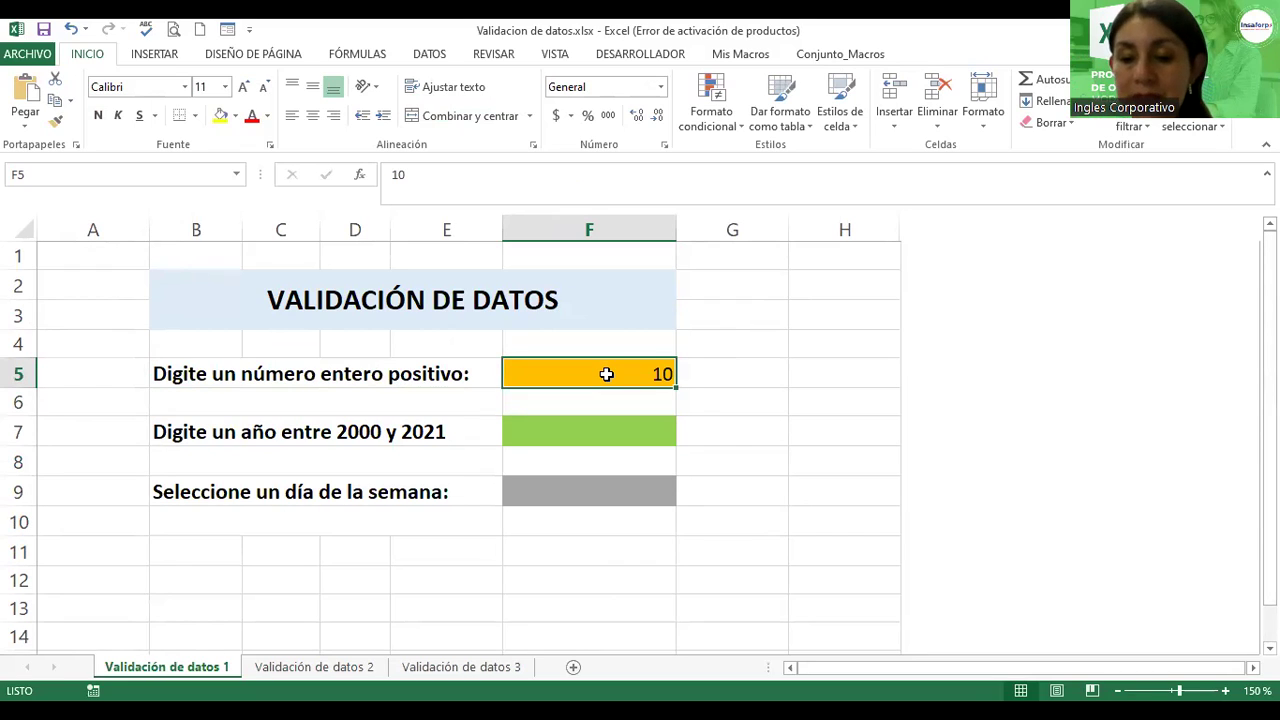
type("-")
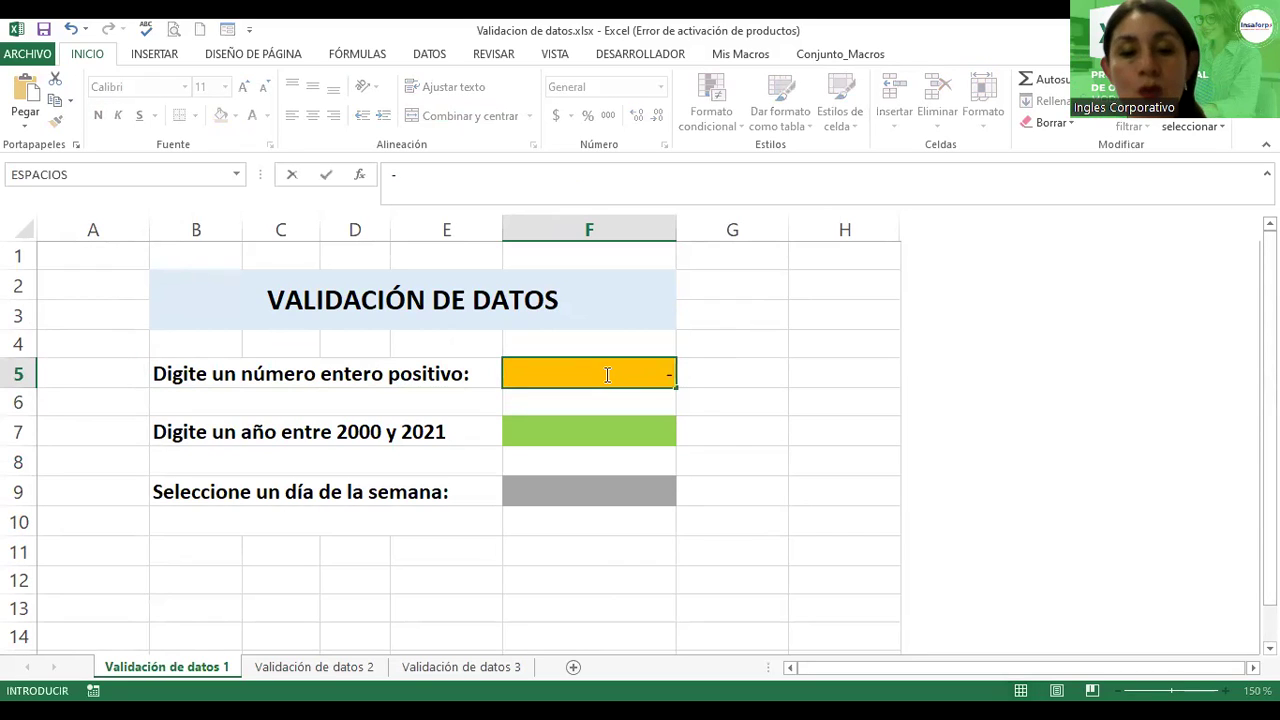
type("30")
key("Return")
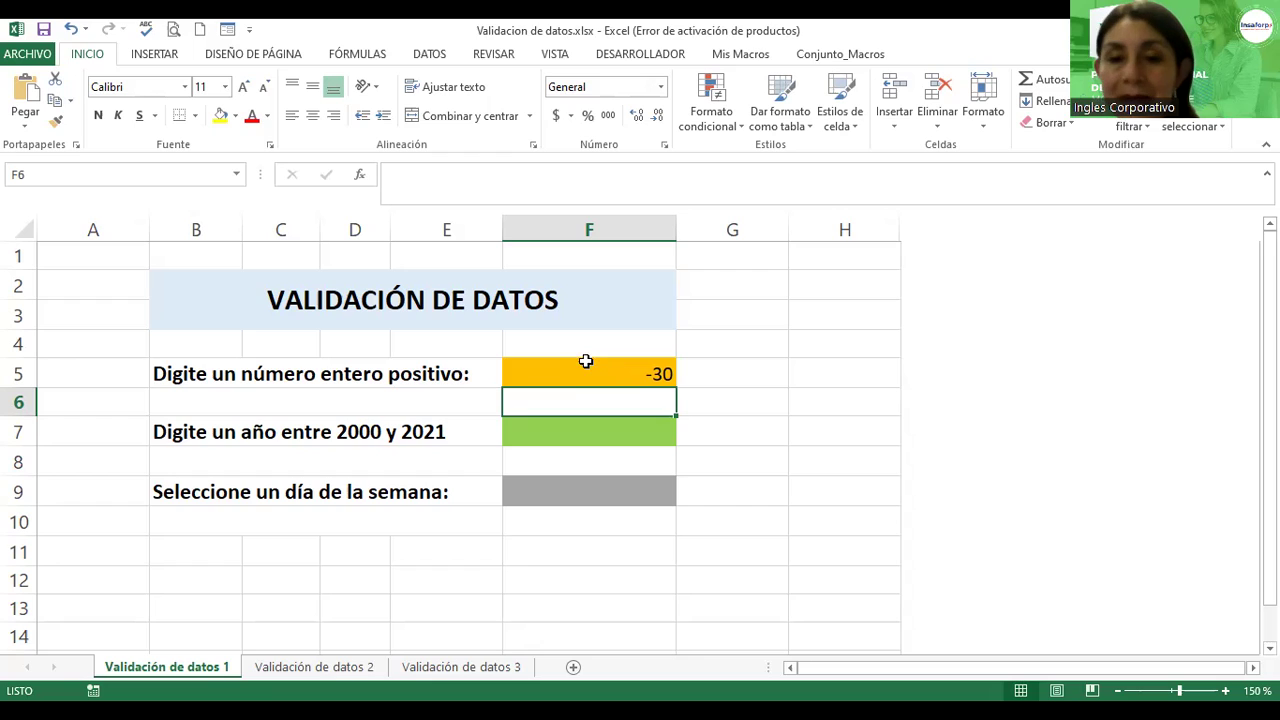
Fill cells F5 to H5 with yellow.
left_click(584, 369)
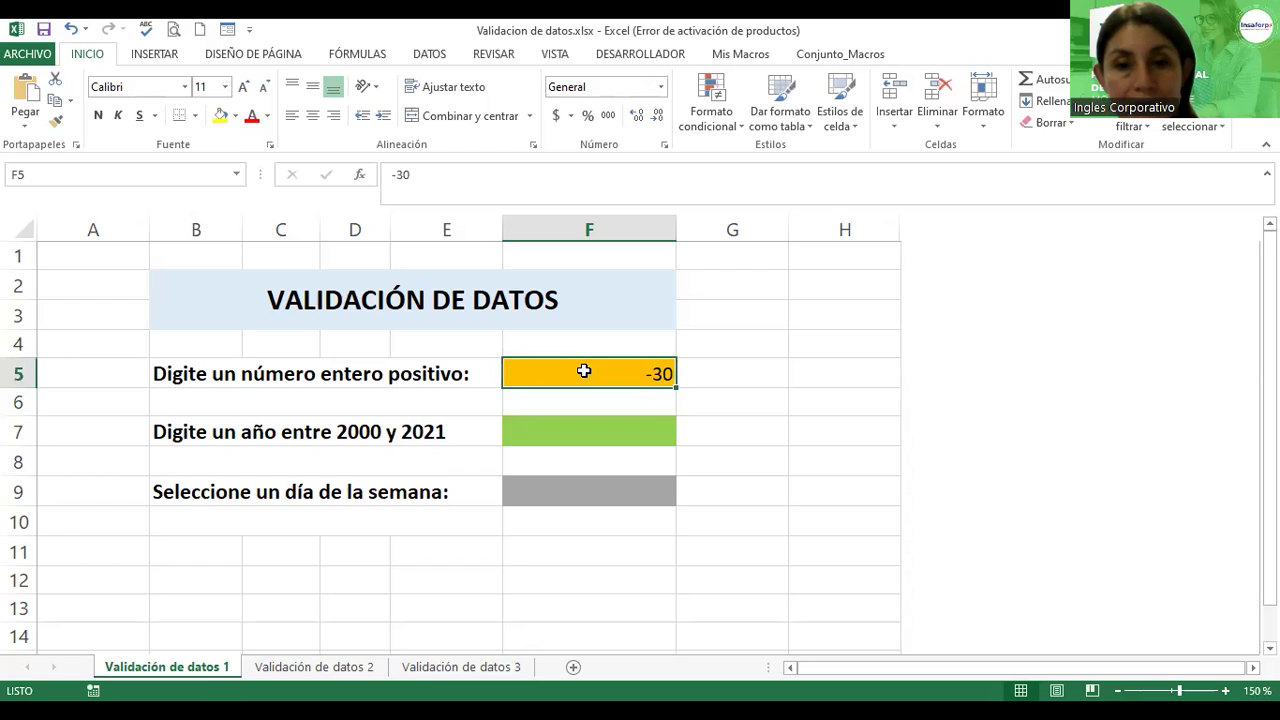
left_click_drag(673, 372, 809, 374)
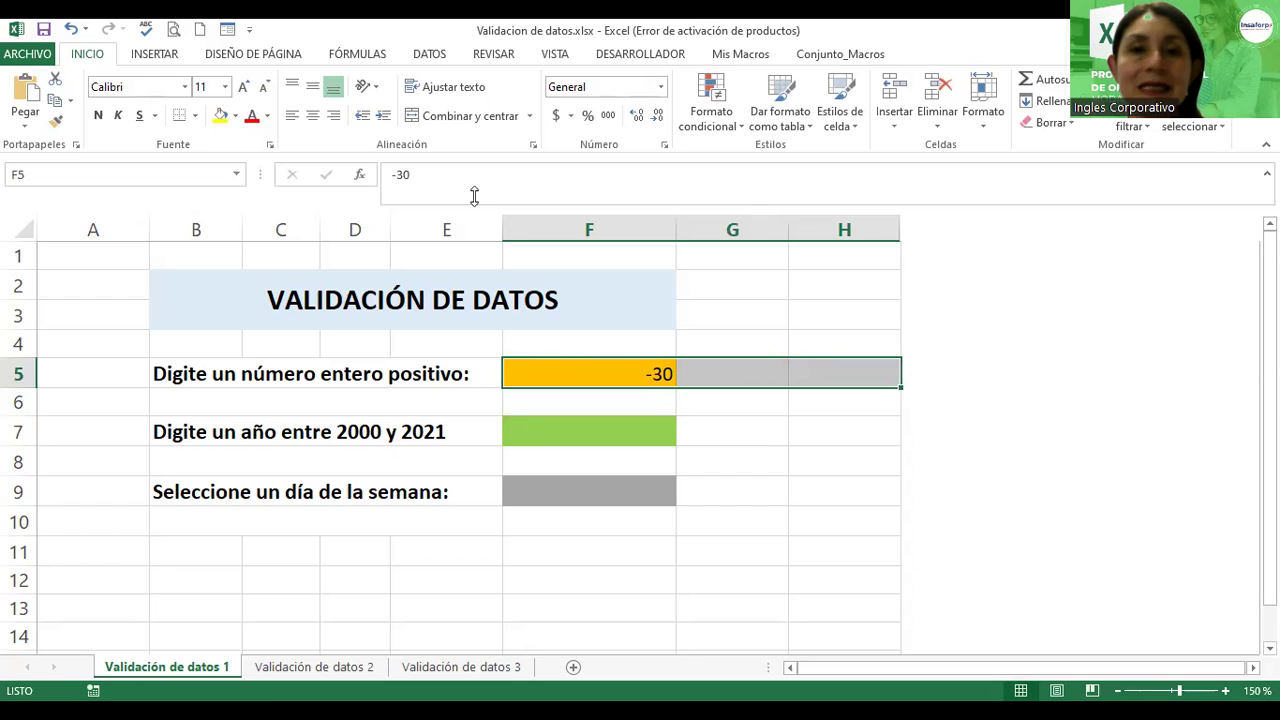
left_click(221, 115)
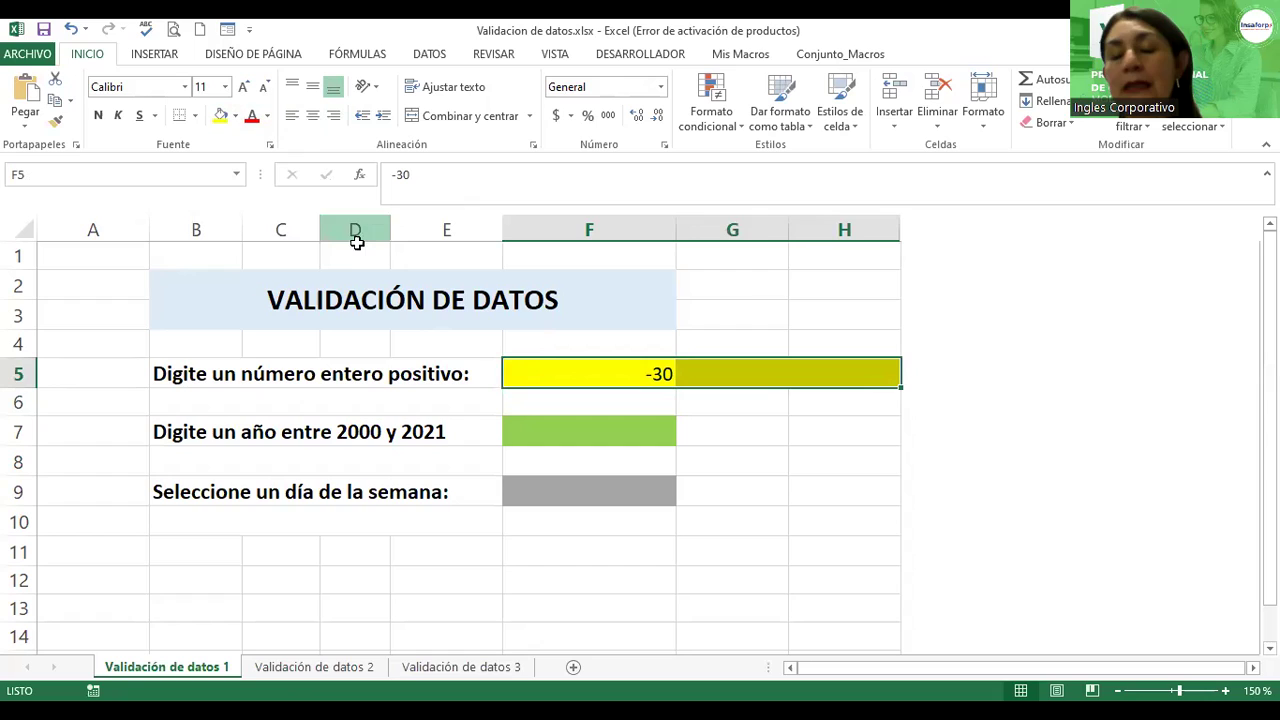
left_click(688, 398)
Replace the -30 in F5 with the date 29/05/2023.
left_click(606, 375)
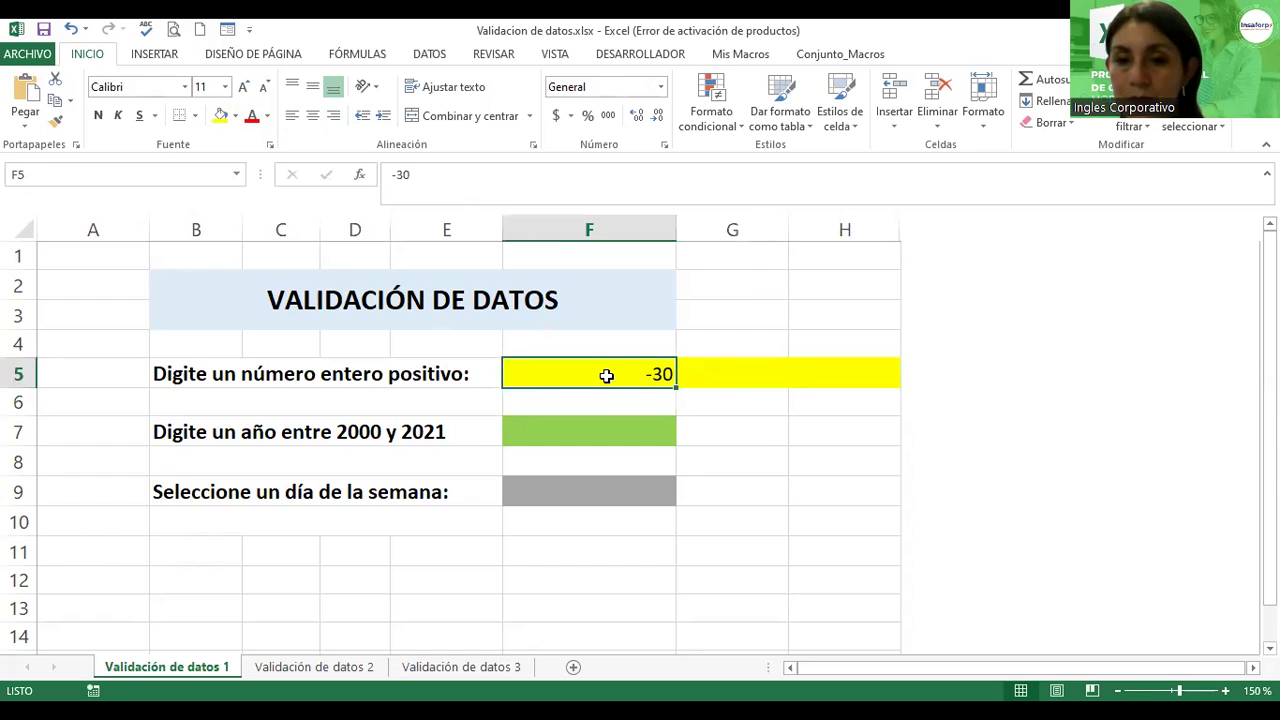
key("Delete")
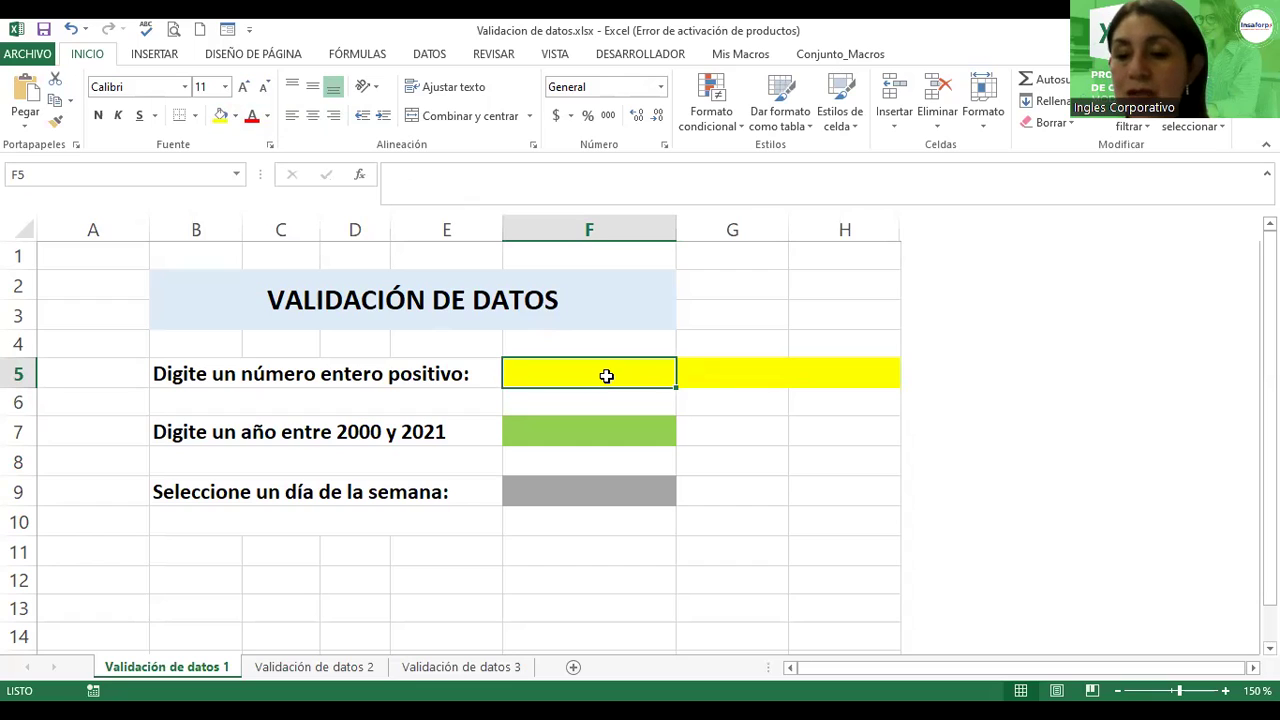
type("12")
key("BackSpace")
key("BackSpace")
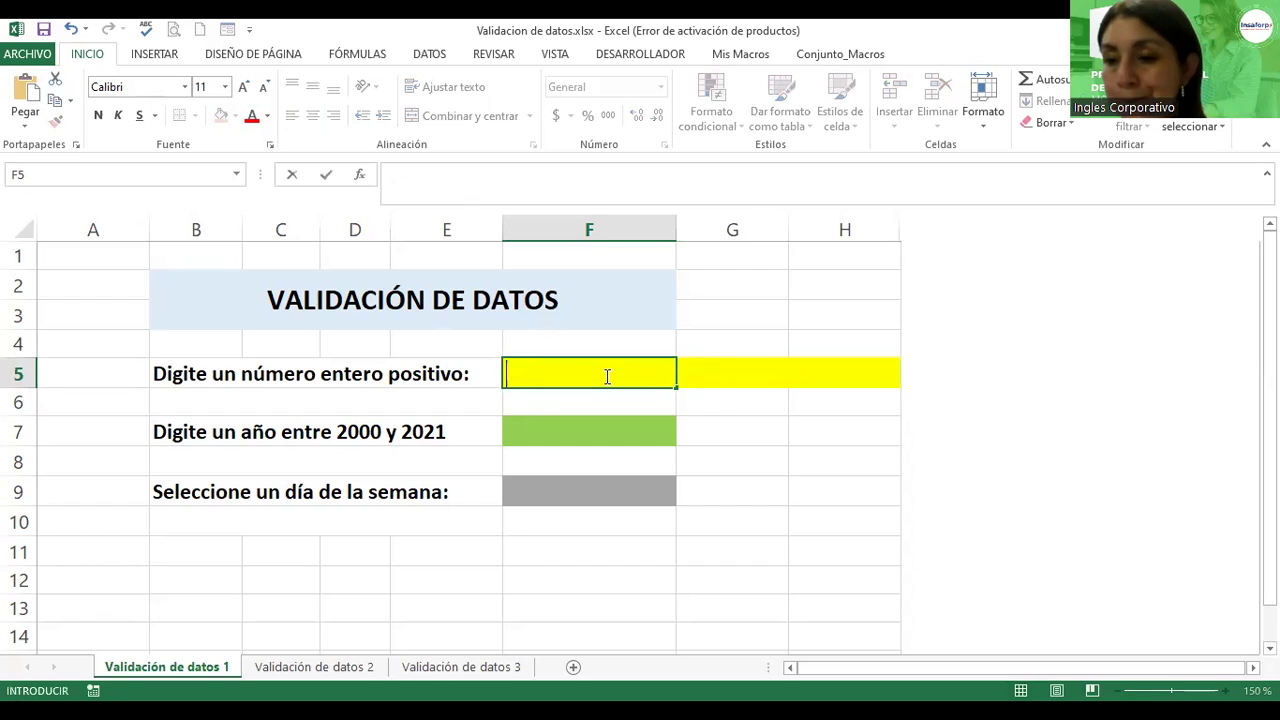
type("20")
key("BackSpace")
type("9/05/")
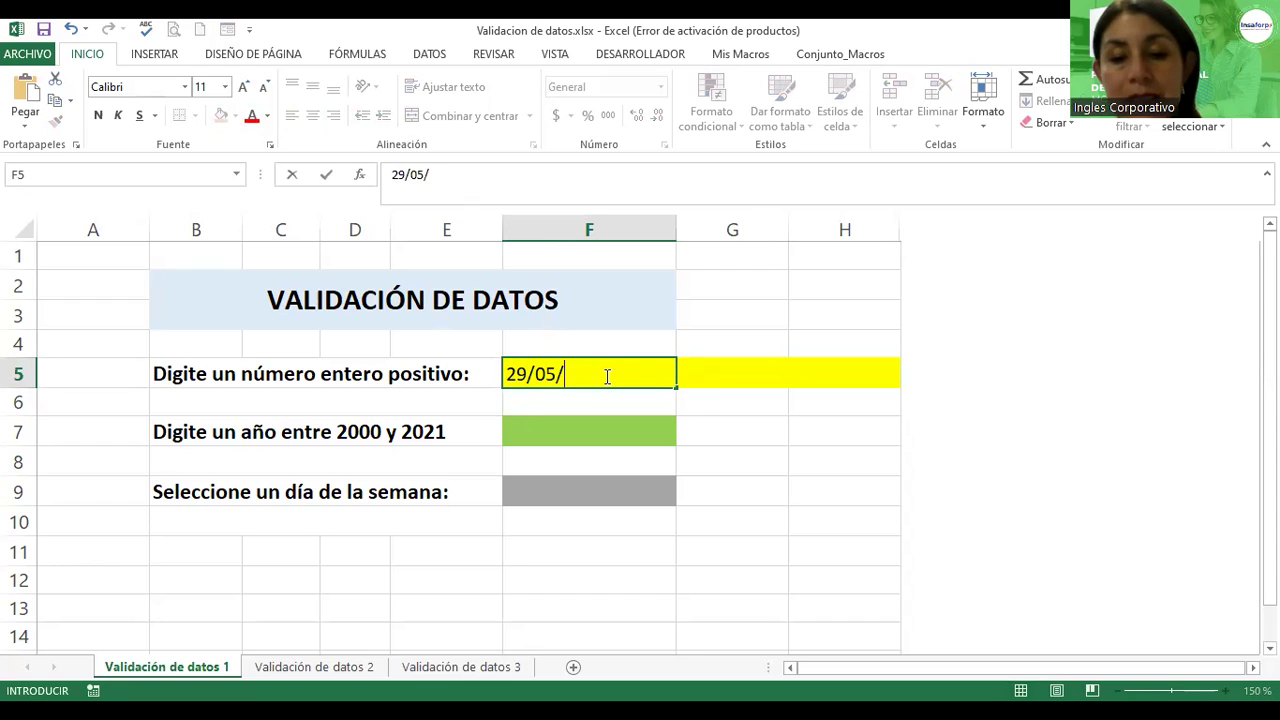
type("2023")
key("Return")
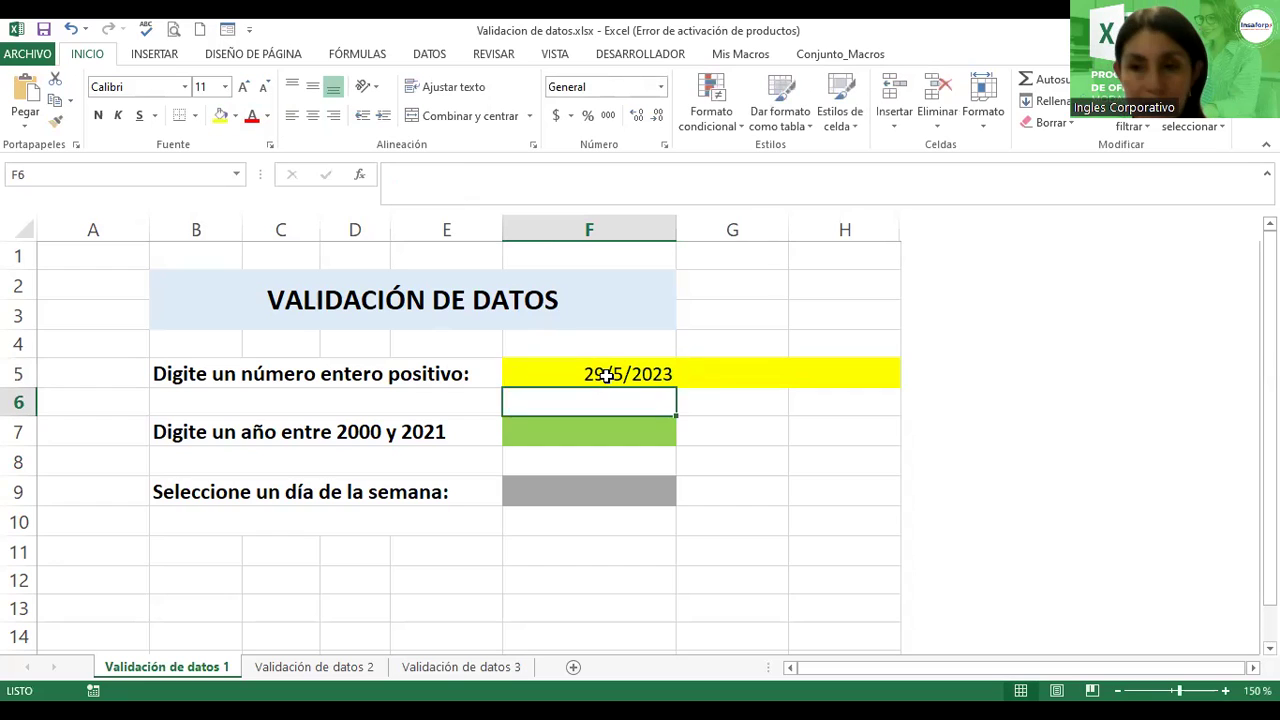
Enter -3 in G5 and 20-may in H5, then select F5:H5.
left_click(751, 371)
type("-3")
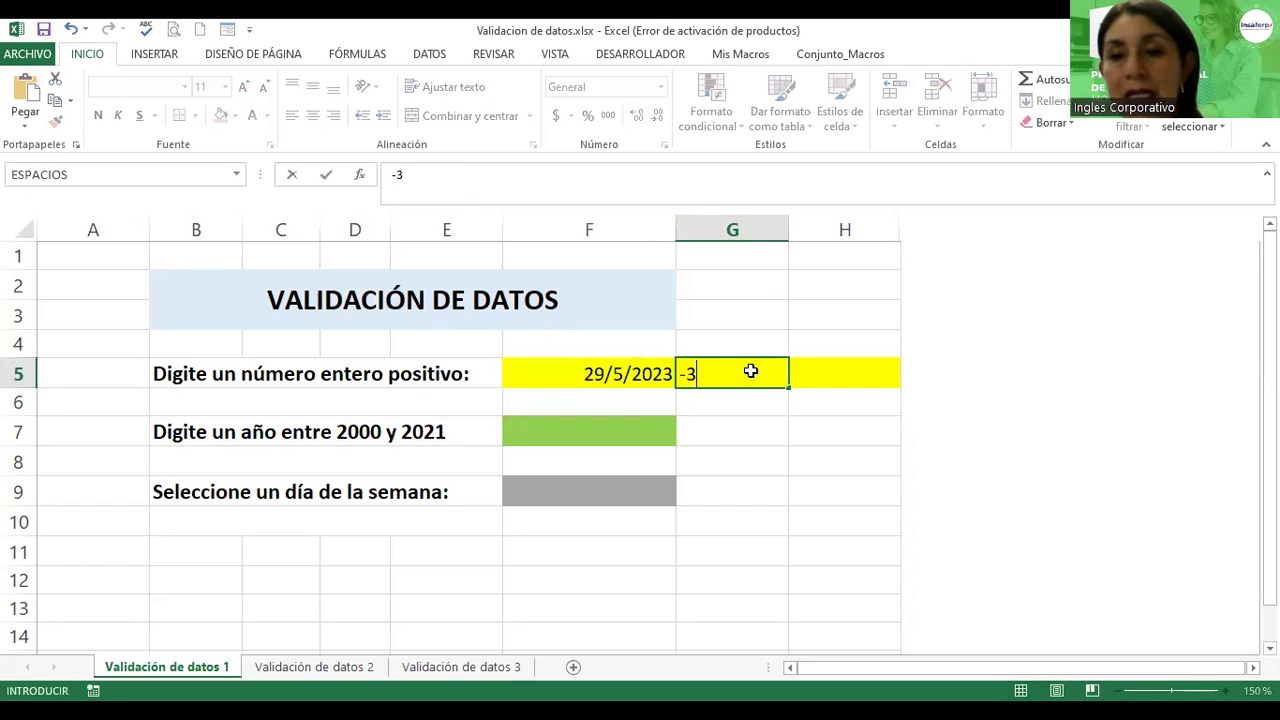
key("Return")
left_click(815, 371)
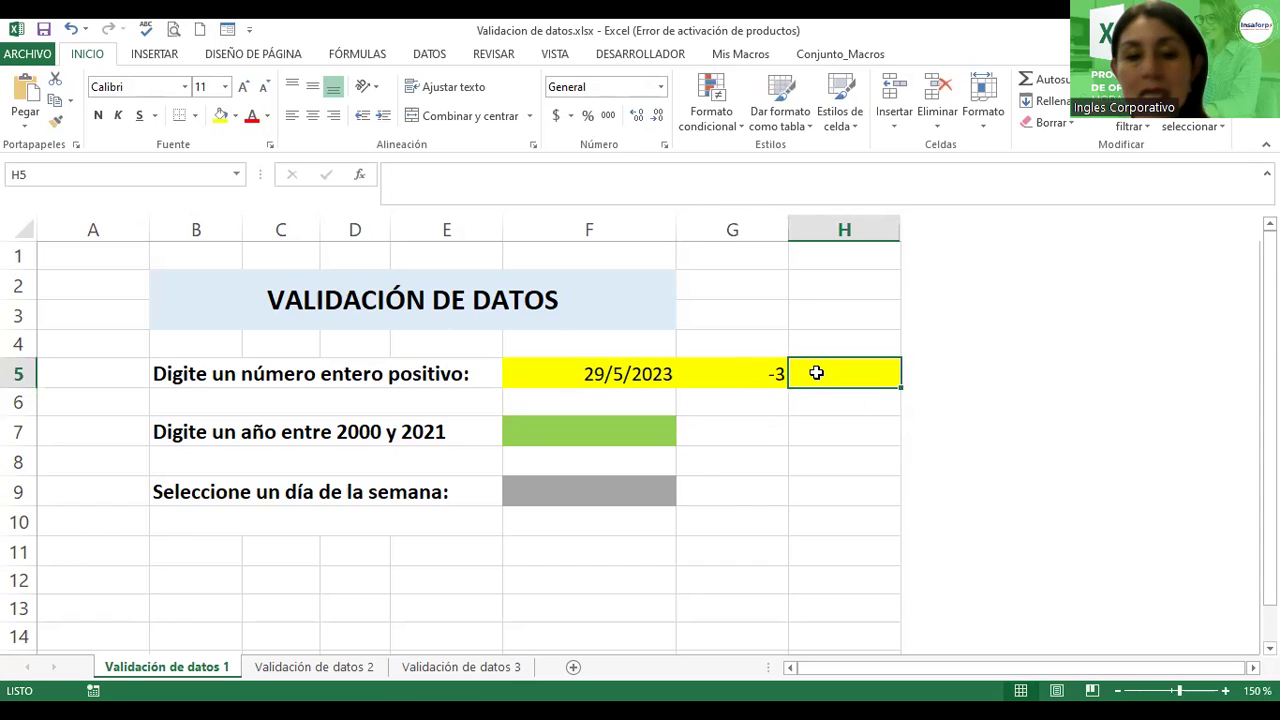
type("20-")
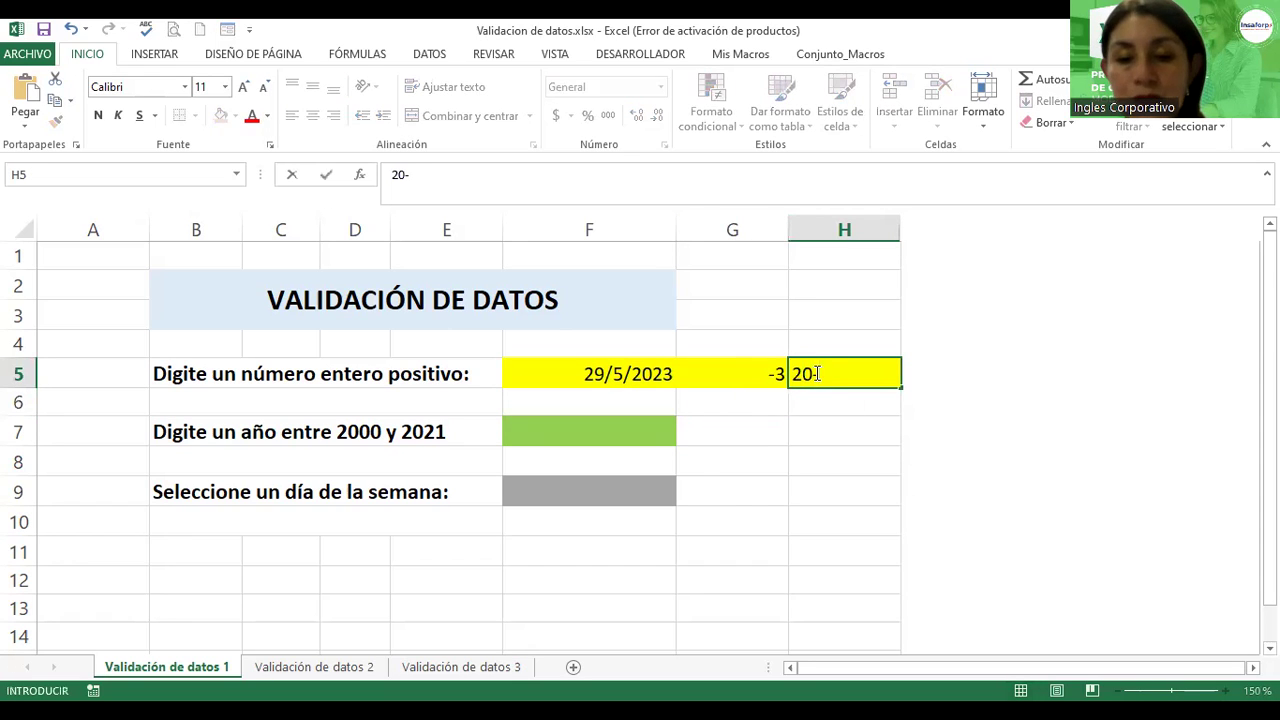
type("may")
key("Return")
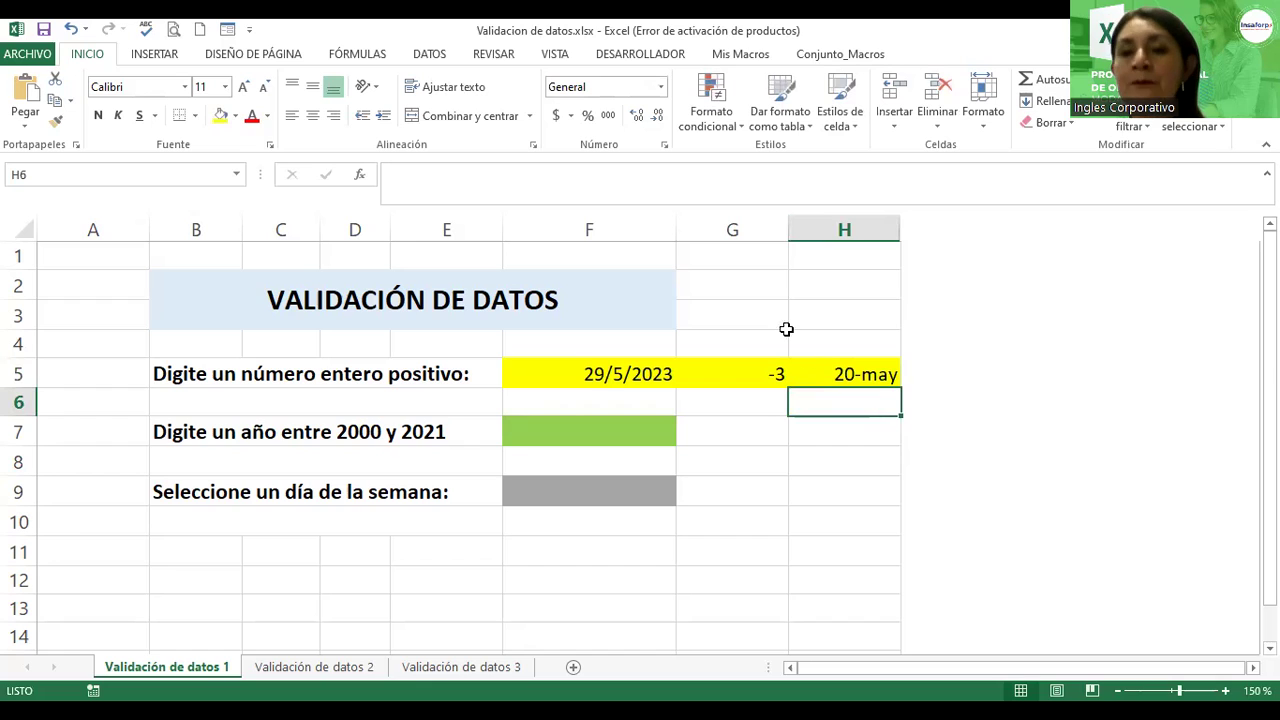
left_click_drag(734, 375, 818, 385)
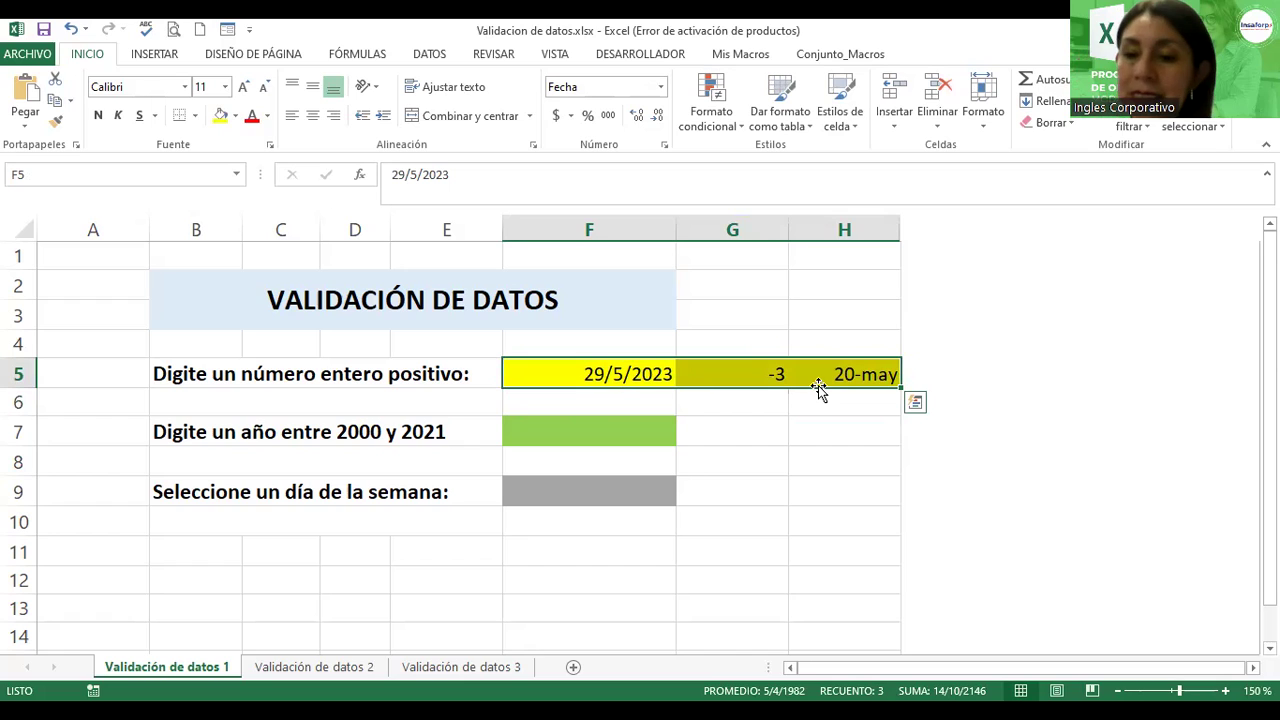
Select F5:H5 and open the Validación de datos dropdown on the DATOS tab.
left_click_drag(818, 388, 795, 403)
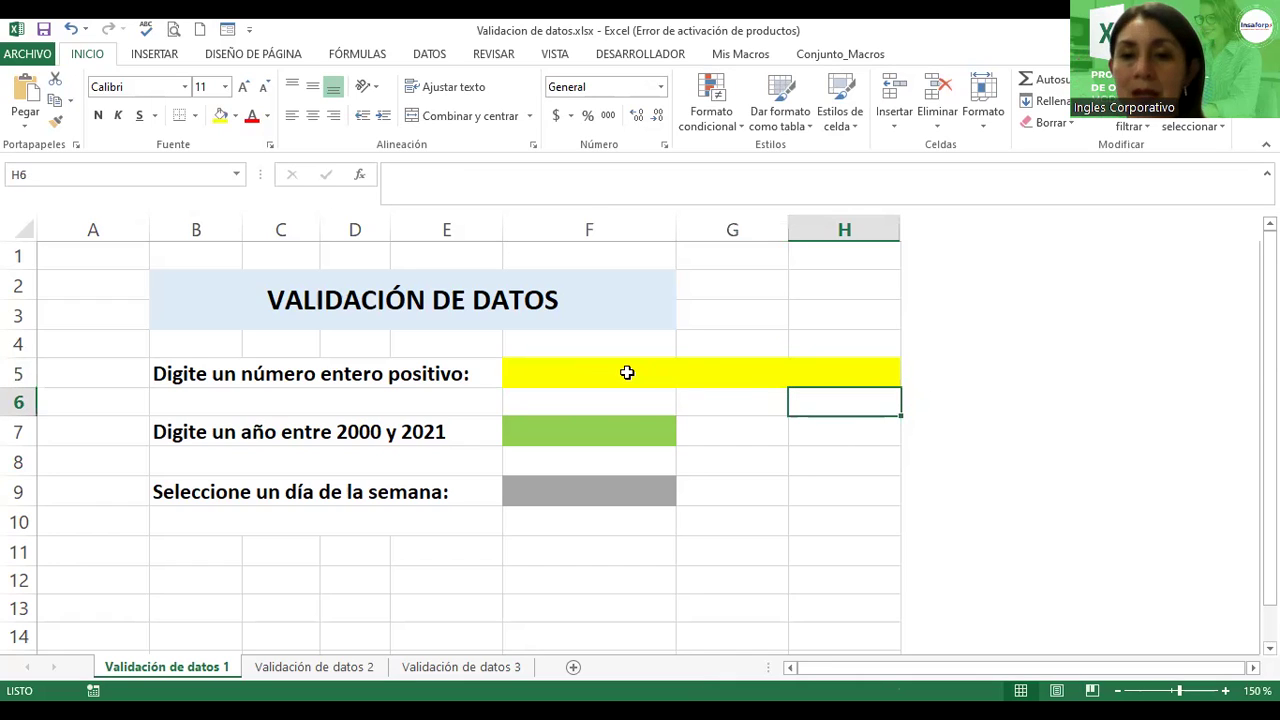
left_click_drag(603, 371, 807, 365)
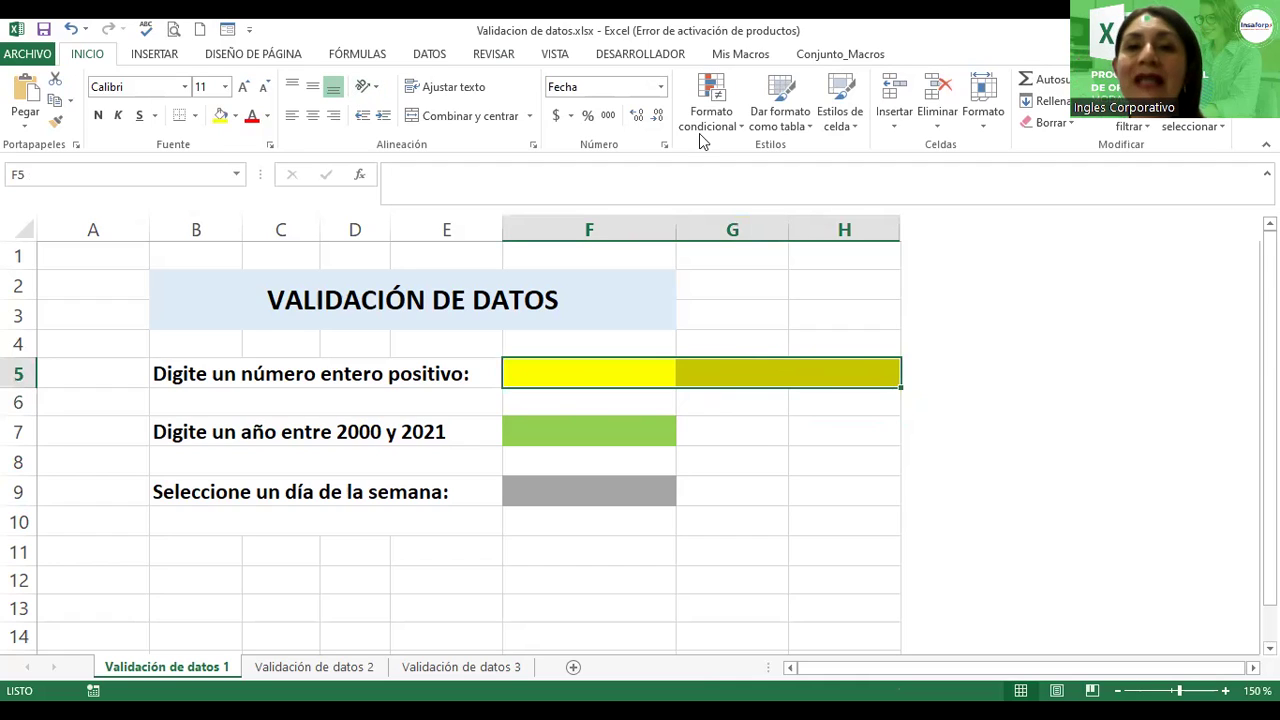
left_click(428, 54)
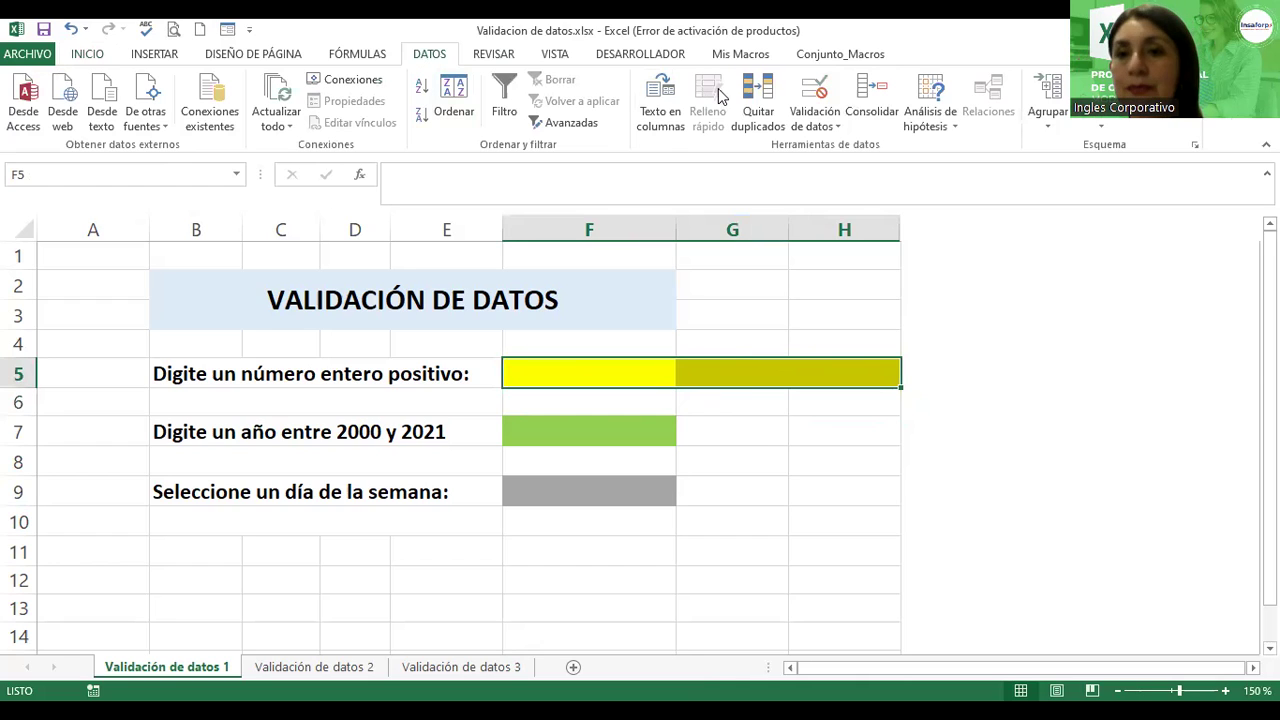
left_click(838, 128)
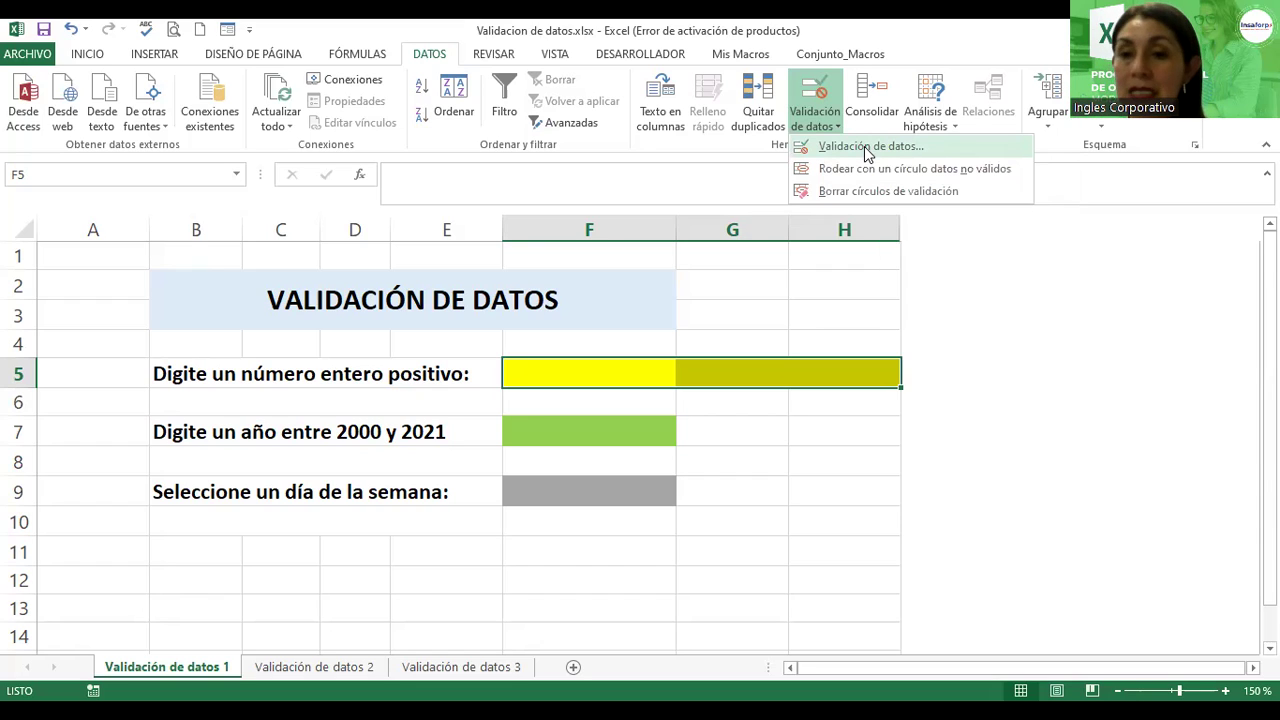
Open Validación de datos for F5:H5 and set Permitir to Número entero.
left_click(868, 147)
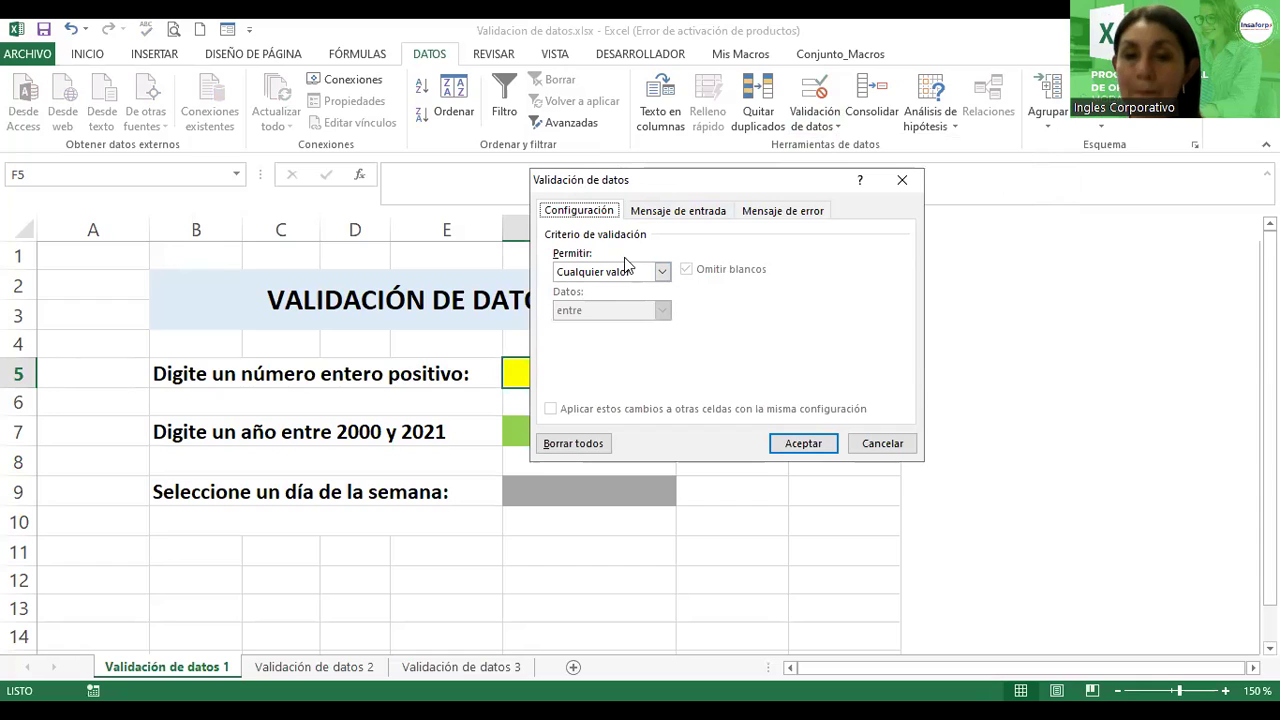
left_click(663, 274)
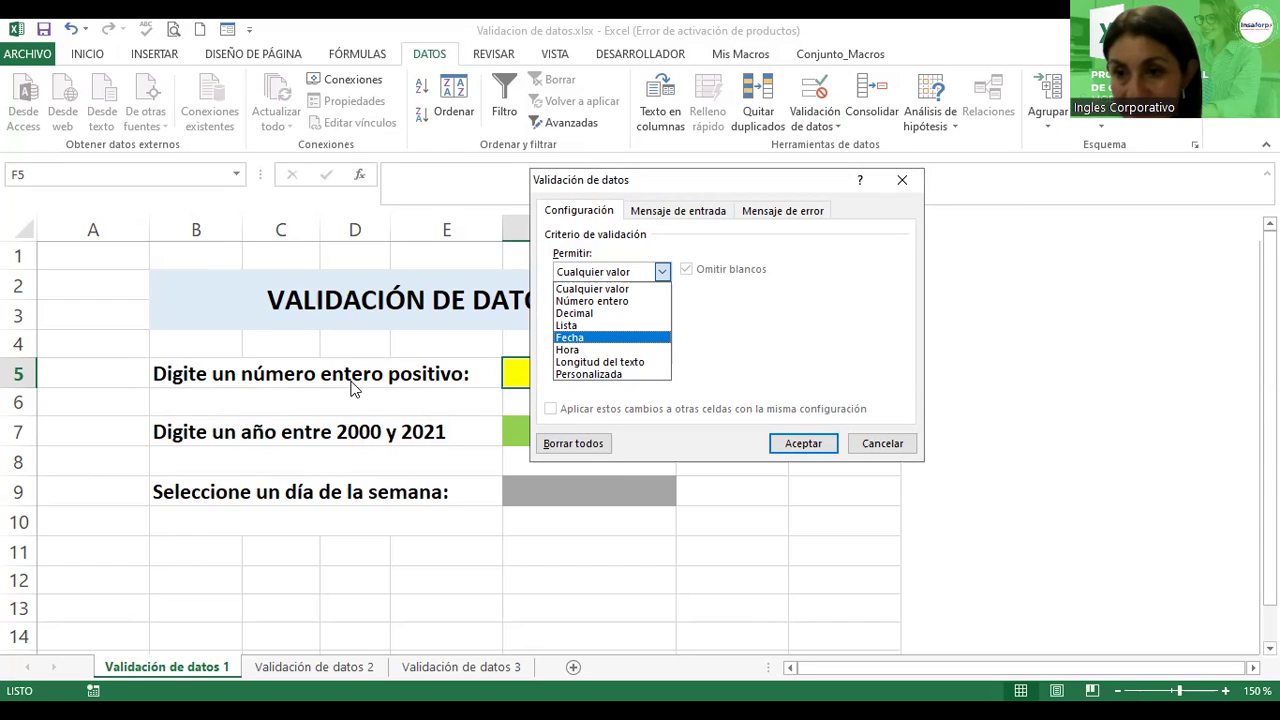
left_click(572, 303)
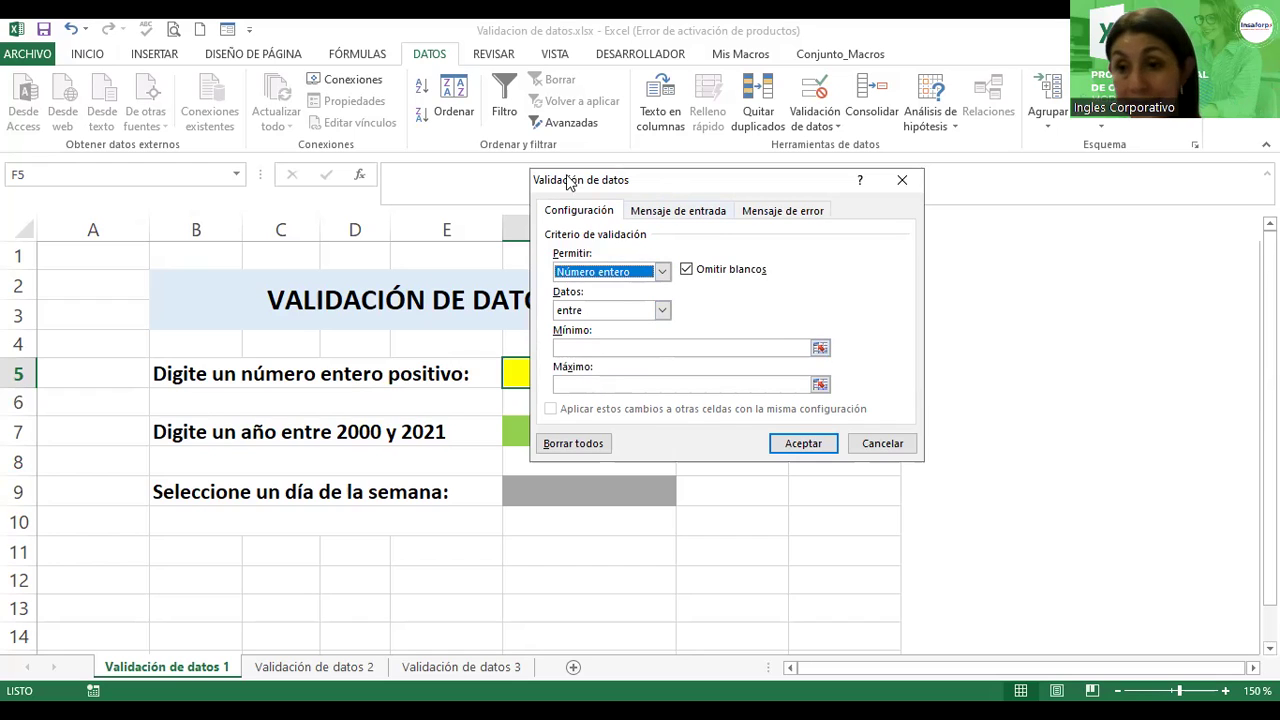
left_click_drag(568, 178, 472, 172)
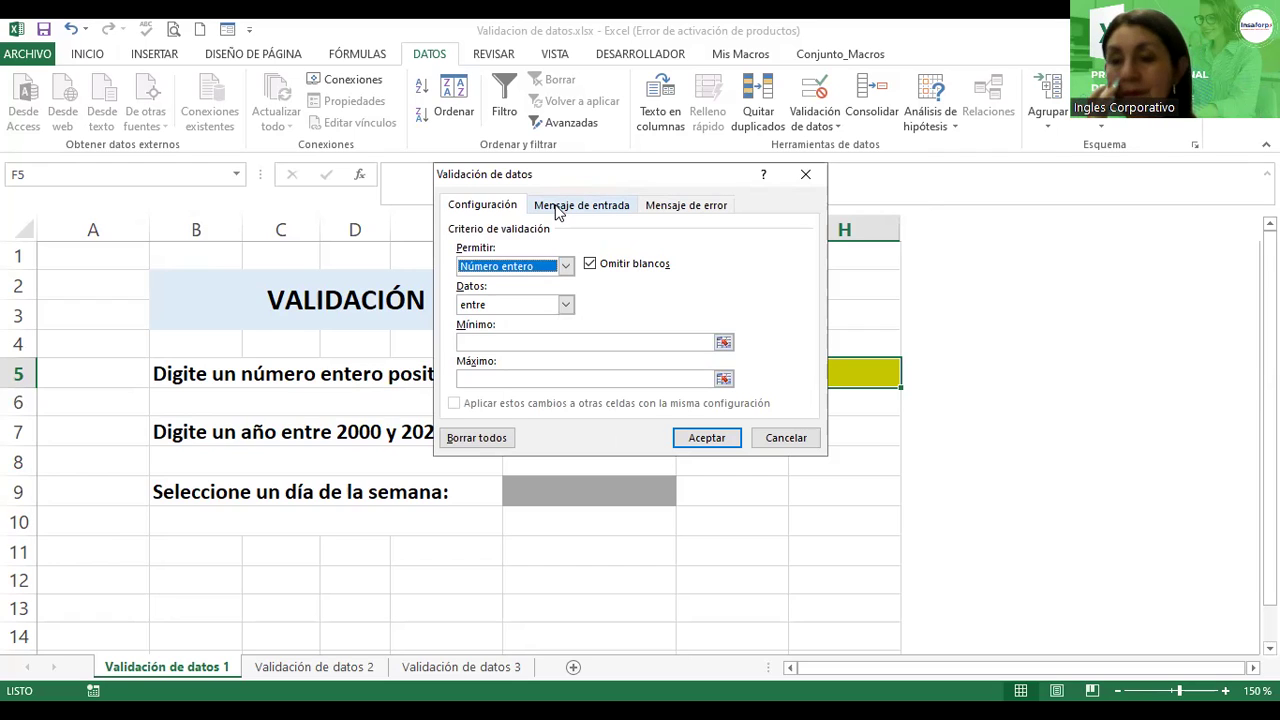
Set the whole-number rule to mayor que with Mínimo 0.
left_click(532, 343)
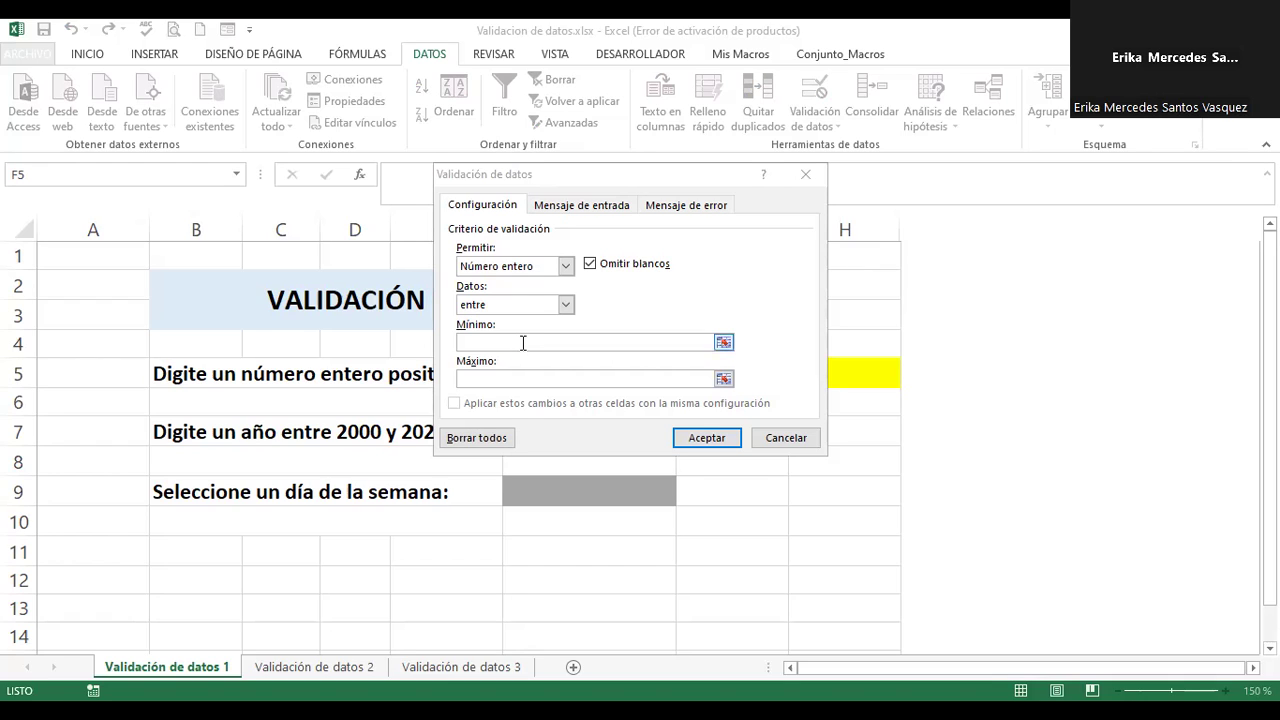
left_click(508, 290)
type("0")
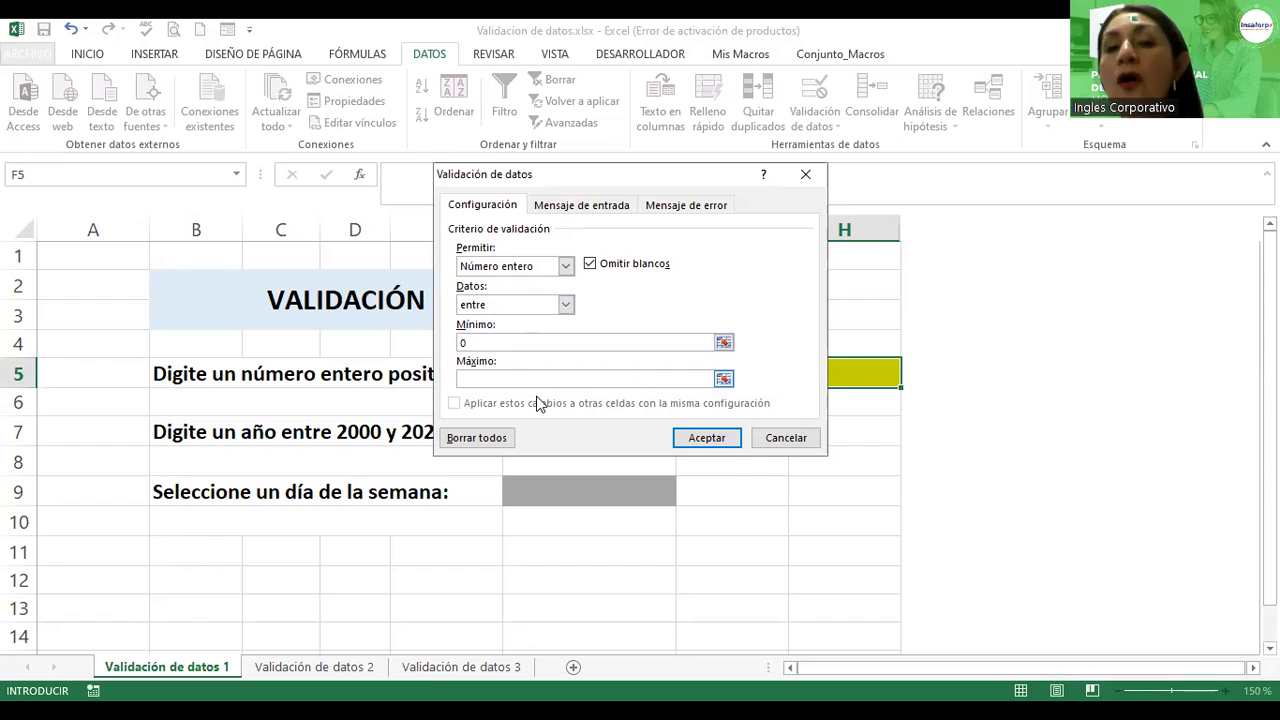
left_click(566, 304)
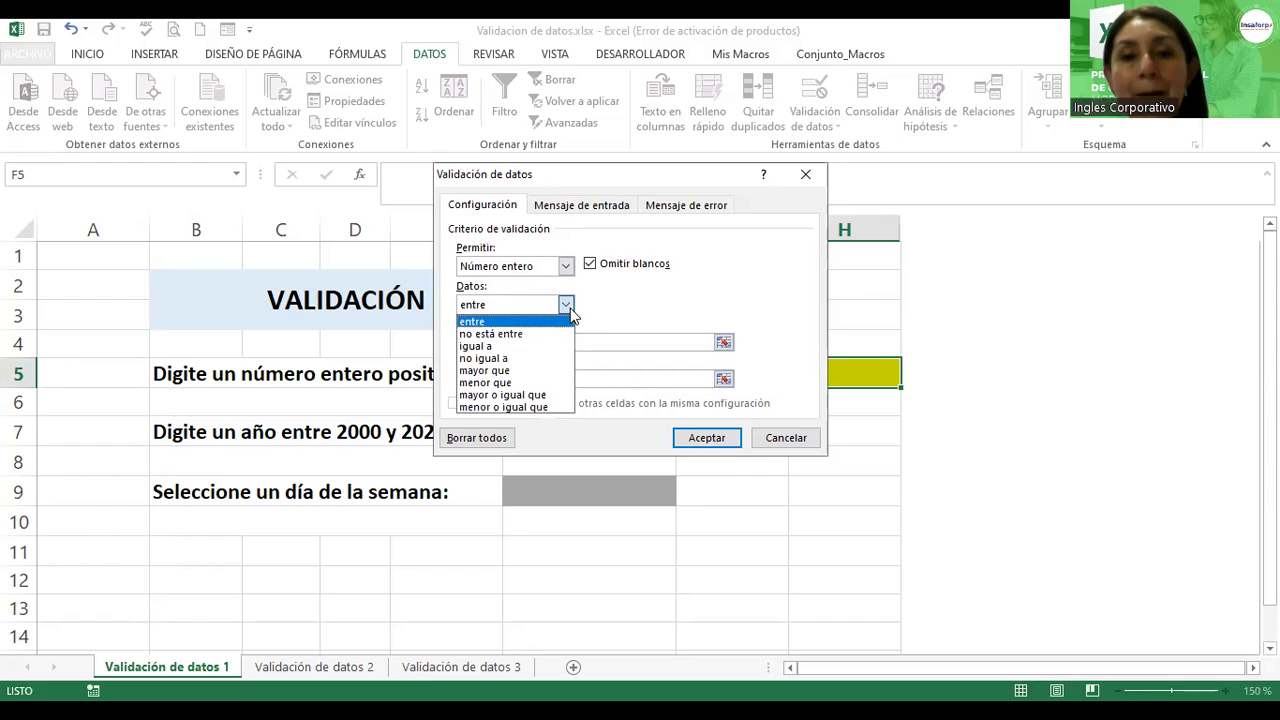
left_click(535, 371)
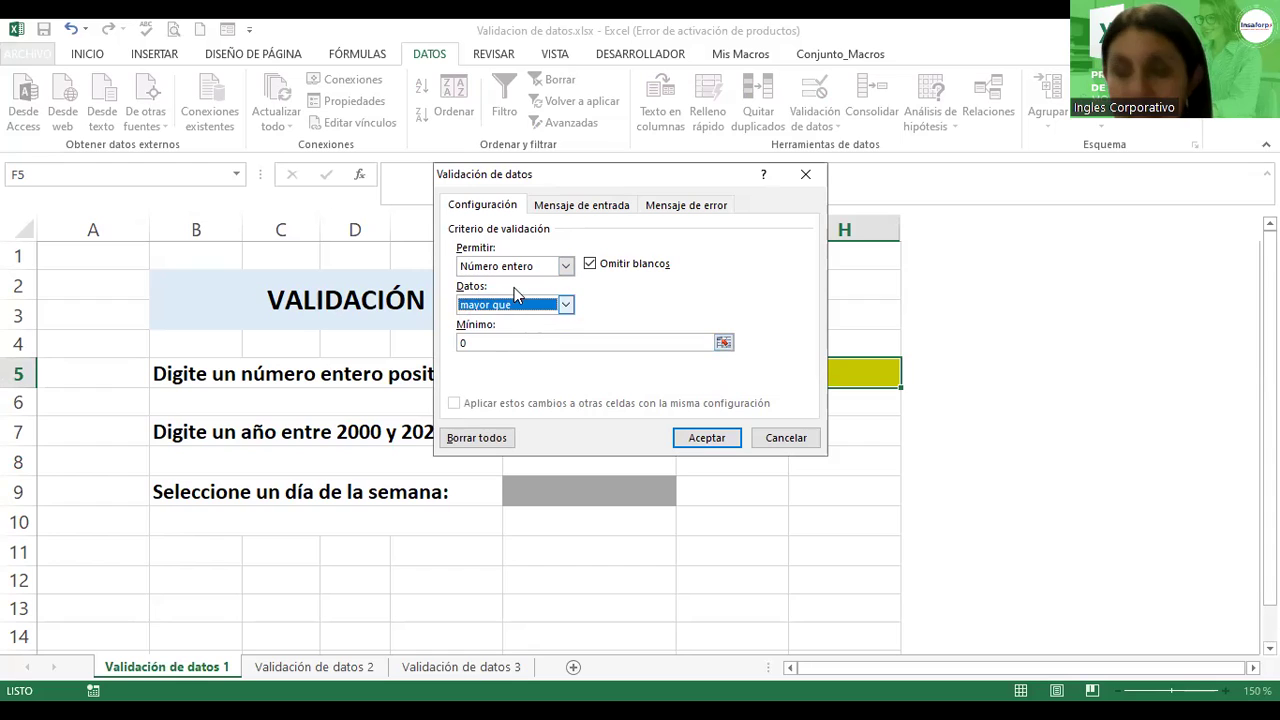
left_click(566, 306)
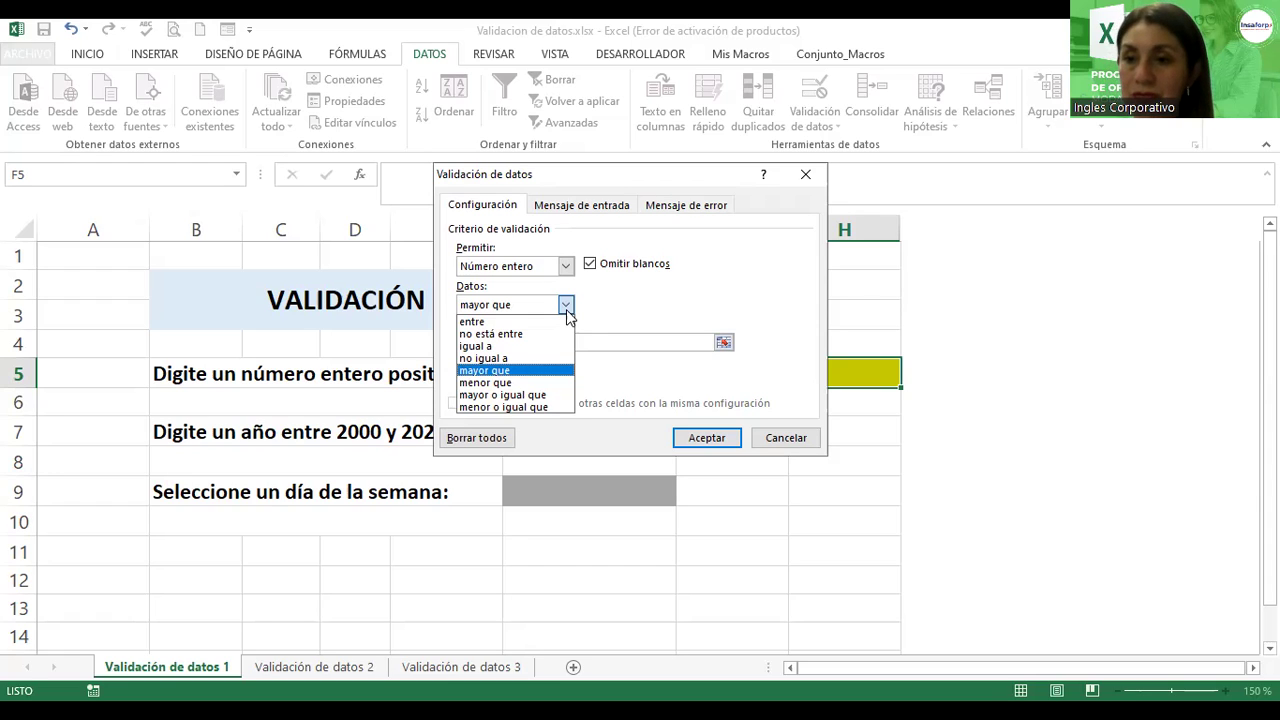
left_click(505, 371)
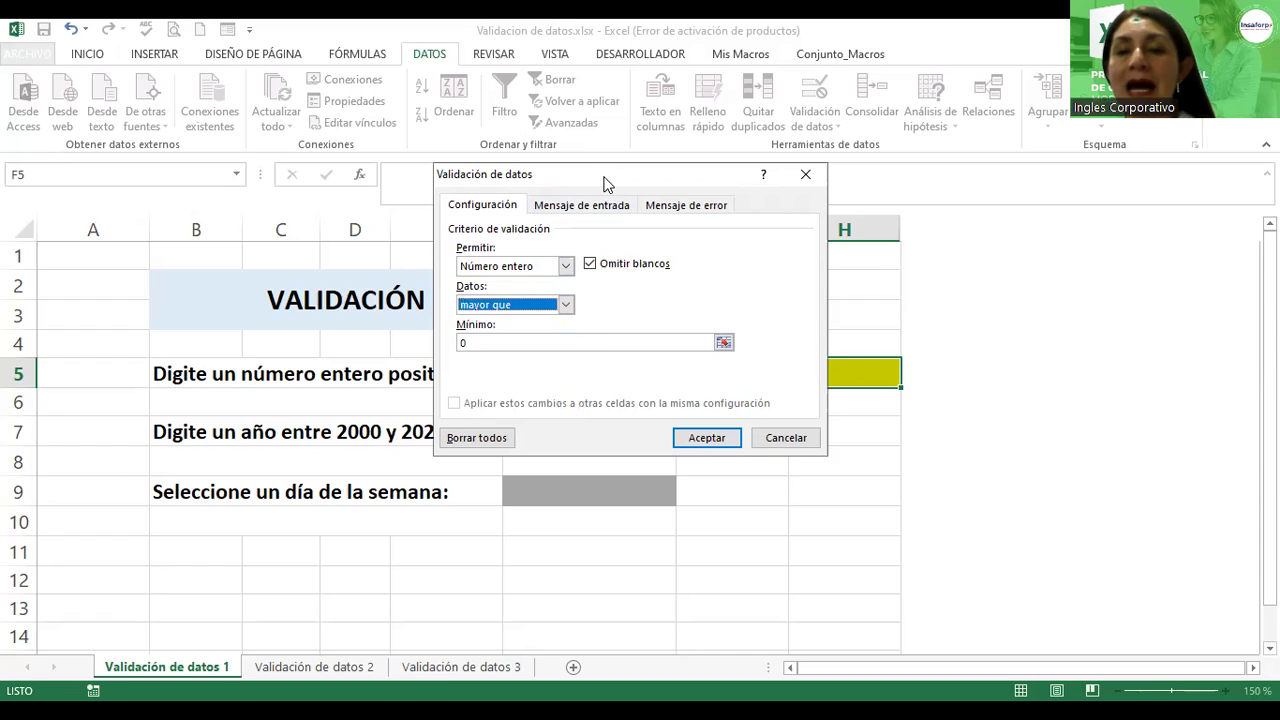
left_click_drag(604, 183, 843, 85)
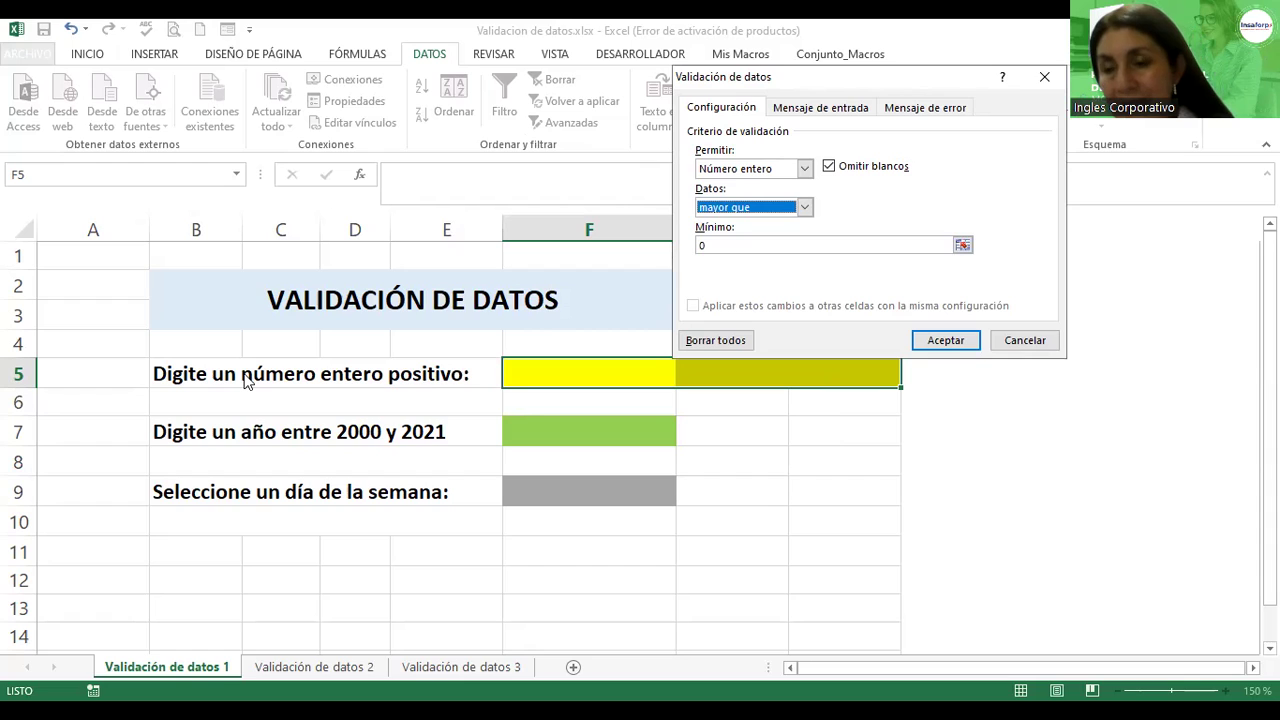
Add an input message titled 'Número' reading 'Ingrese un valor positivo'.
left_click(818, 108)
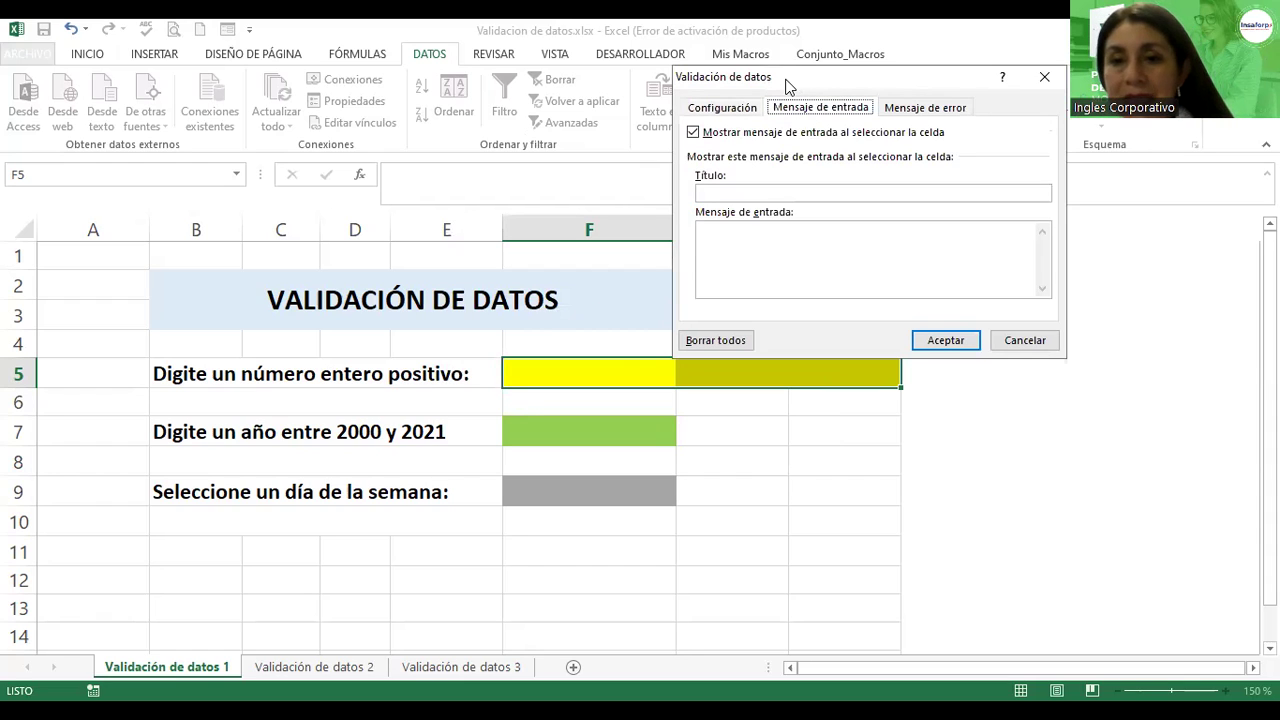
left_click_drag(788, 87, 449, 208)
left_click(433, 310)
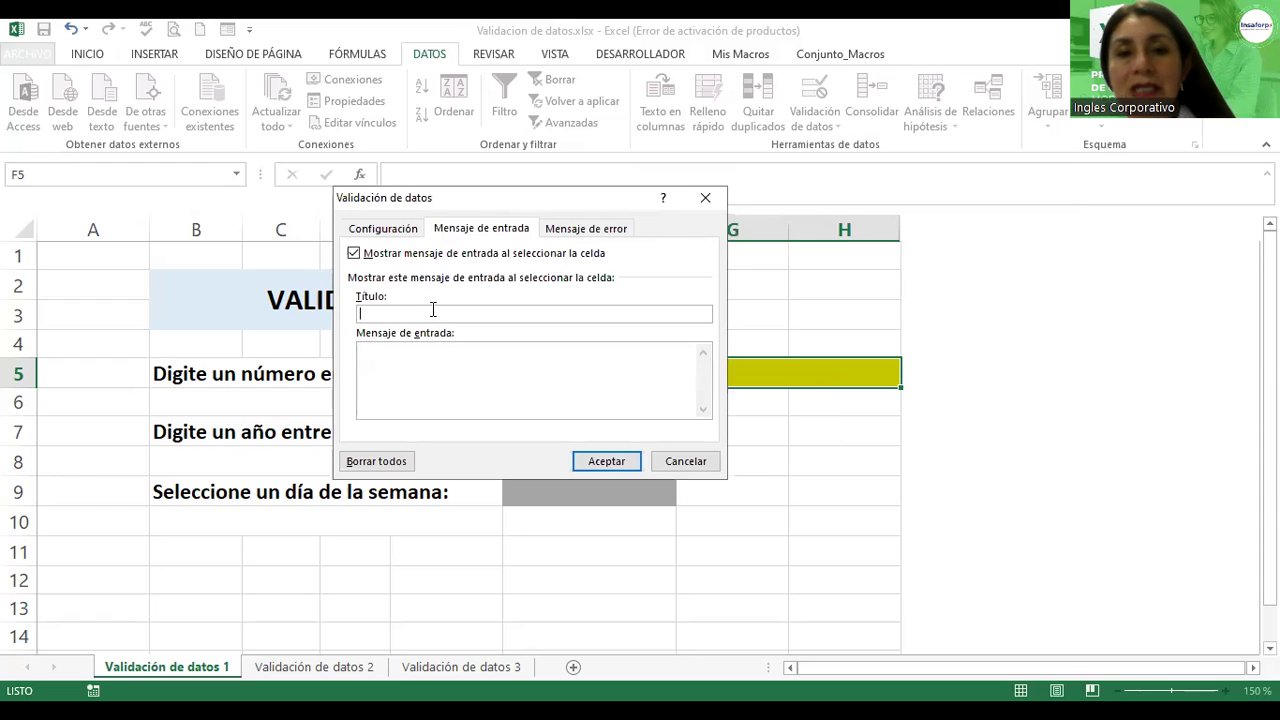
type("Número")
left_click(396, 364)
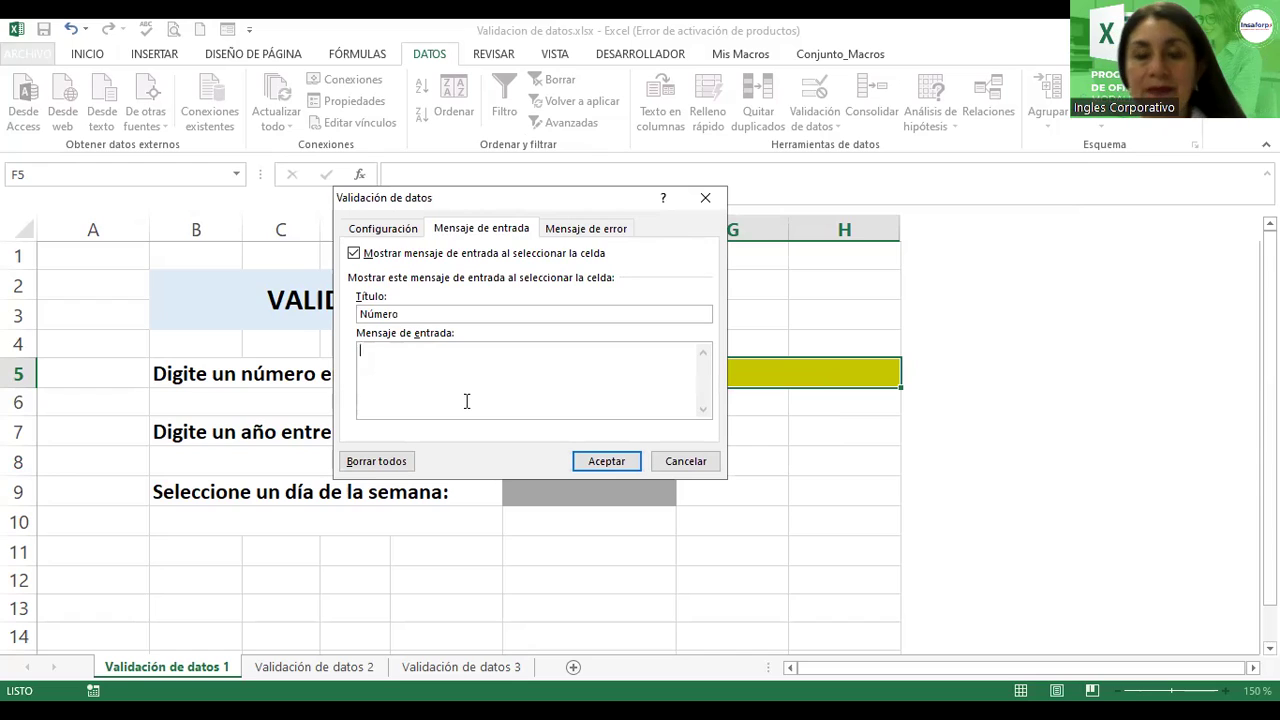
type("E")
key("BackSpace")
type("E")
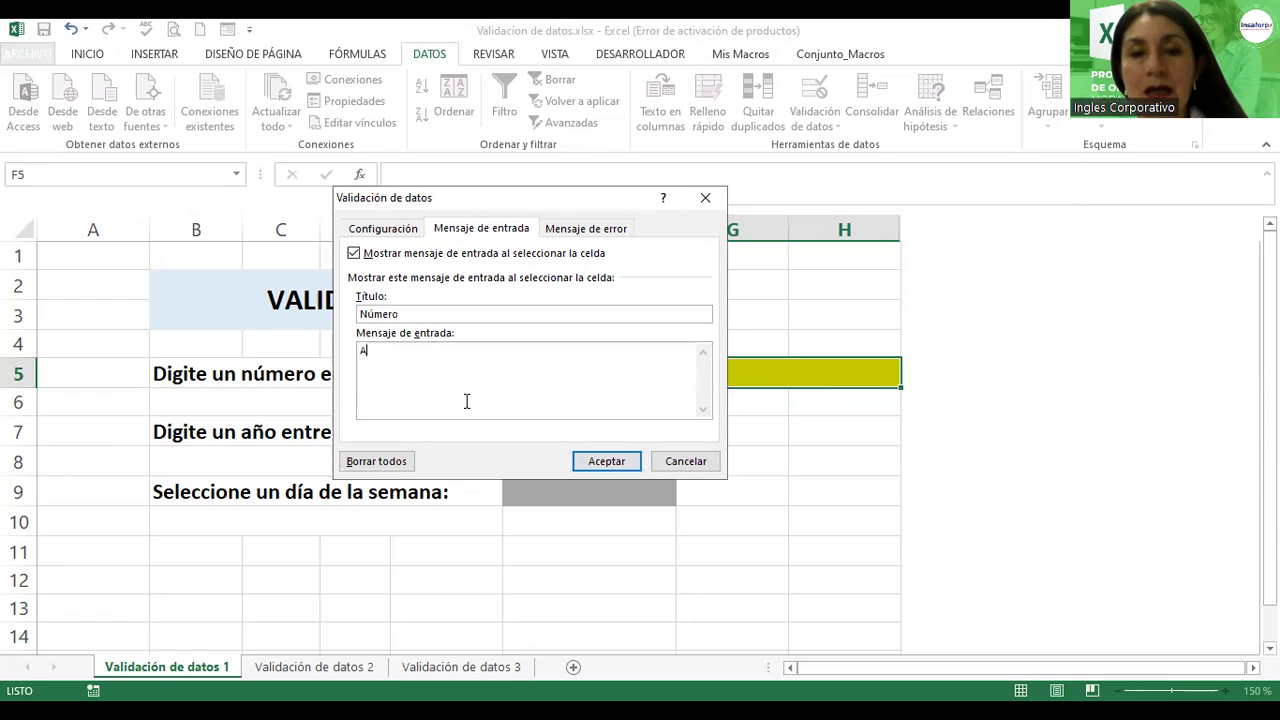
key("BackSpace")
type("Ingrese un valor positivo")
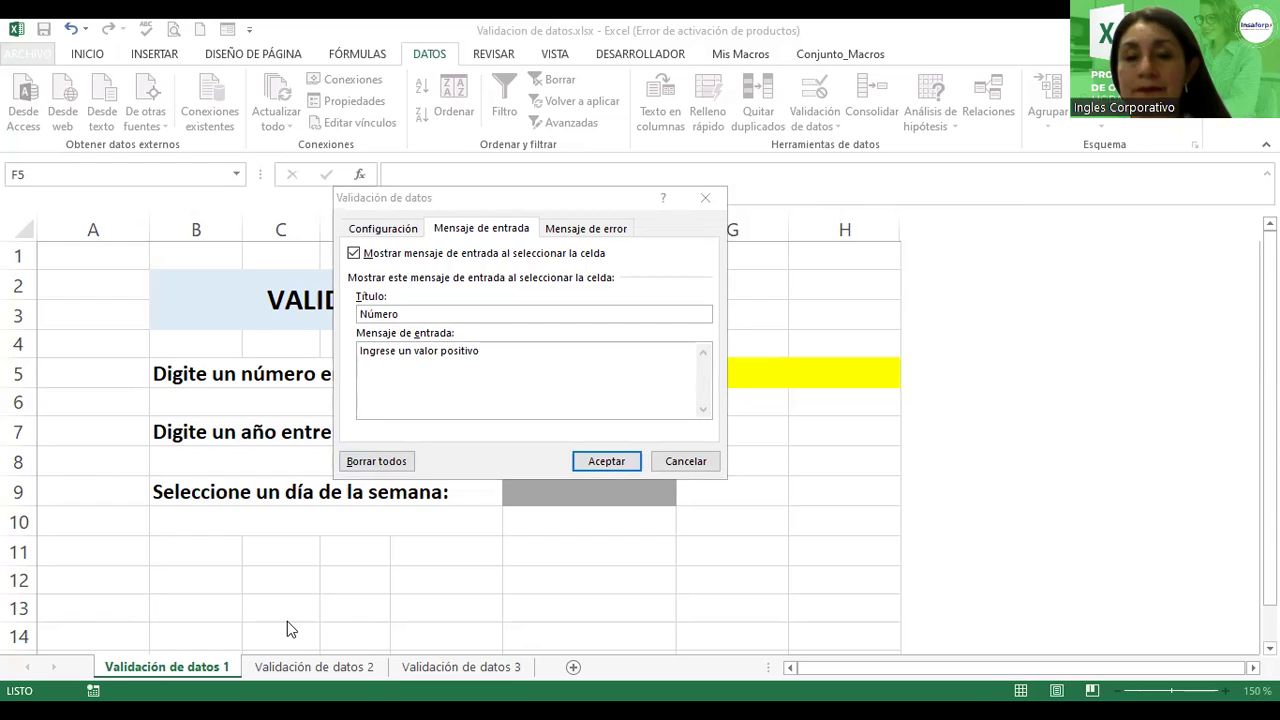
In Mensaje de error, preview the Advertencia and Información styles, then keep Detener.
left_click(600, 230)
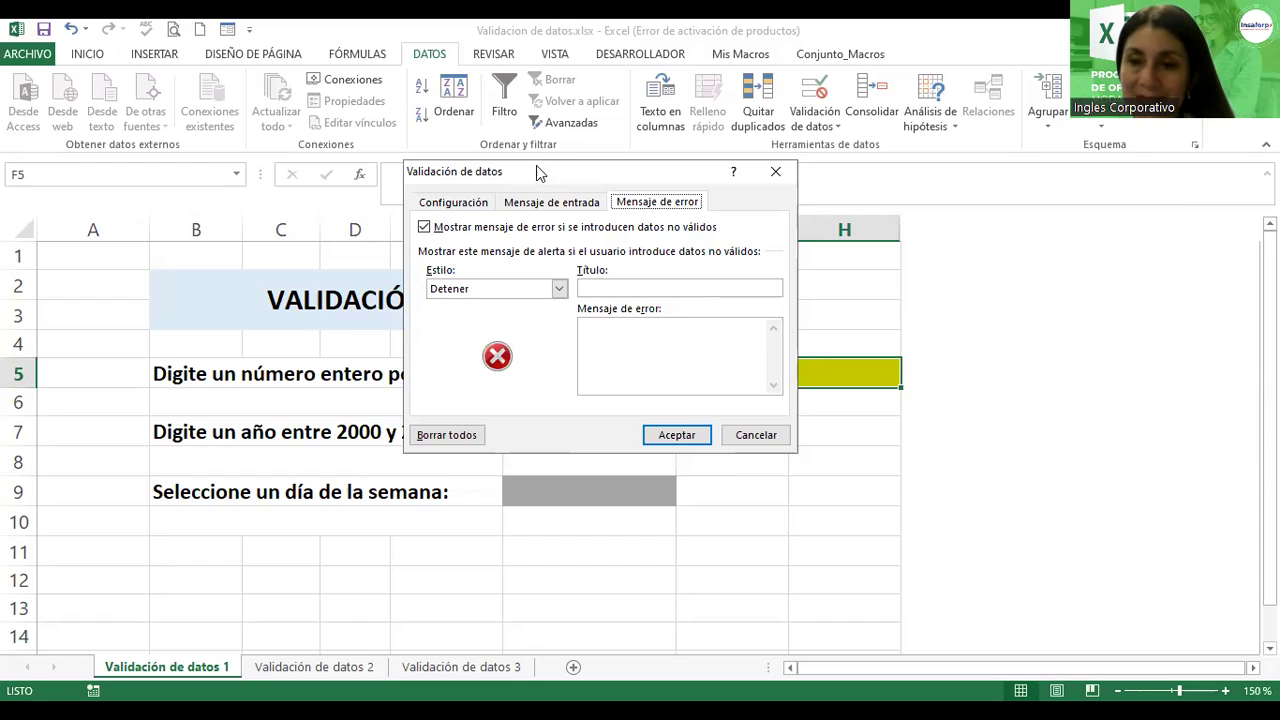
left_click(558, 290)
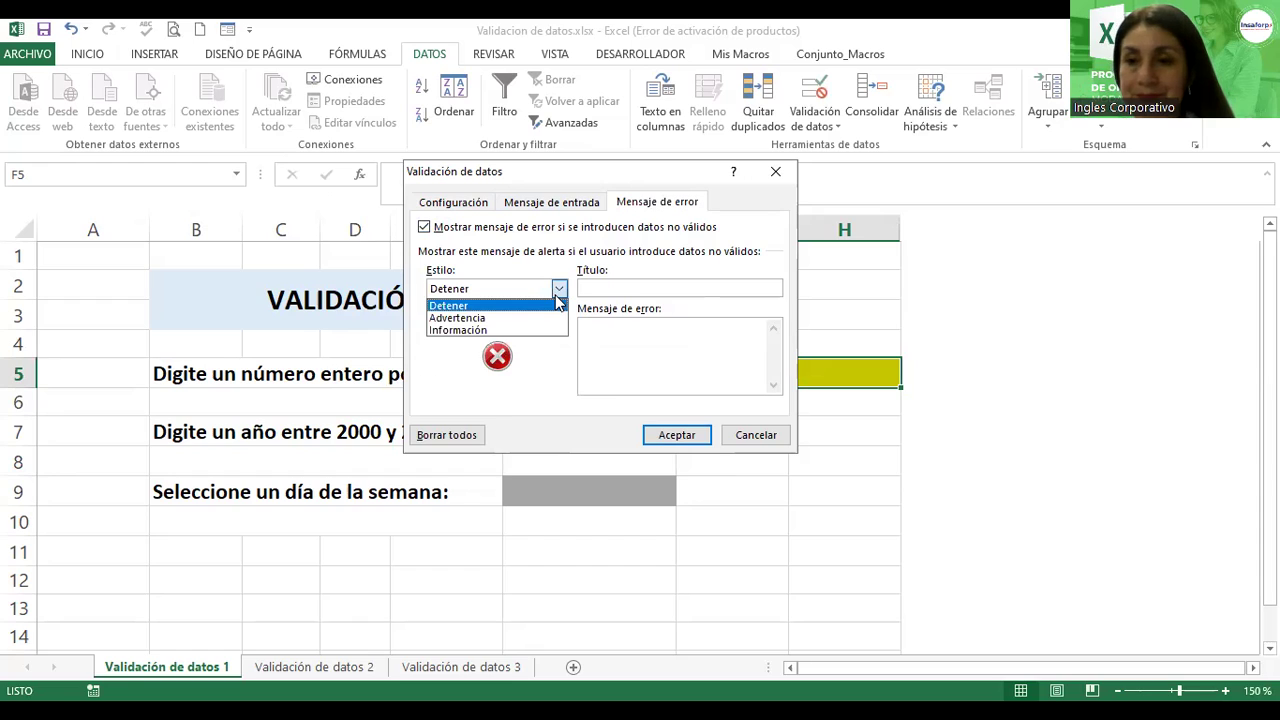
left_click(530, 318)
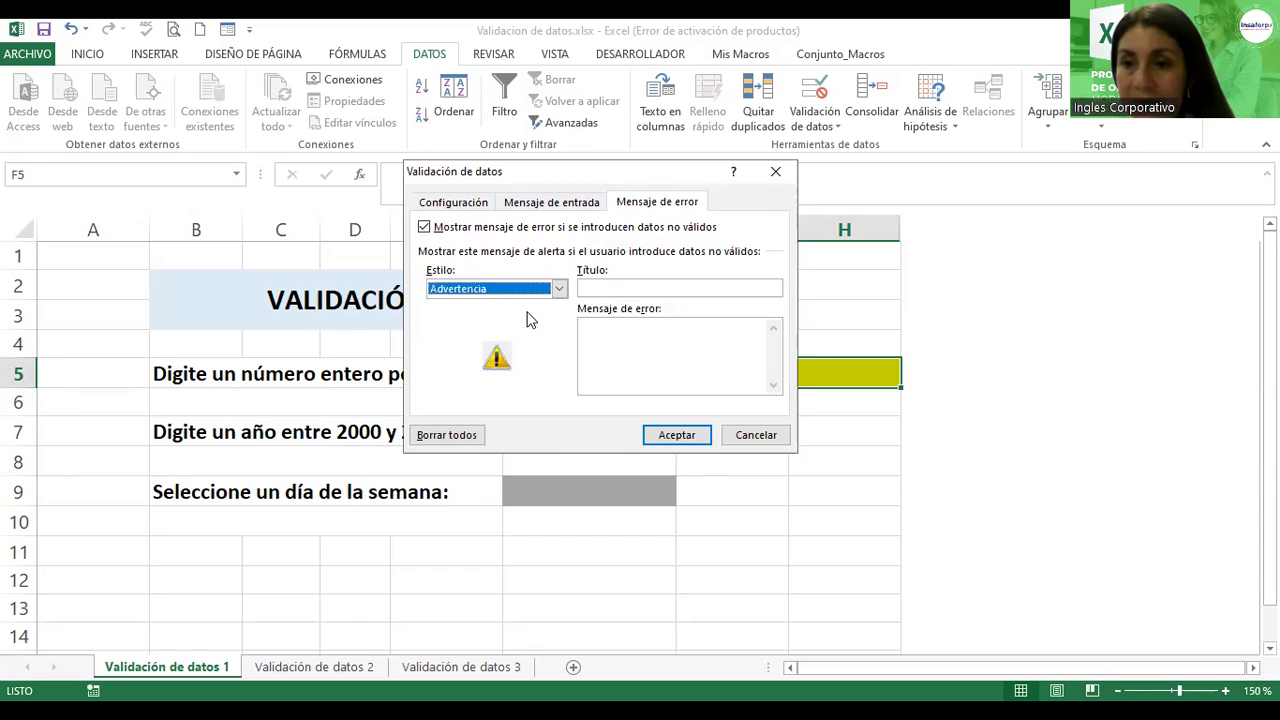
left_click(558, 289)
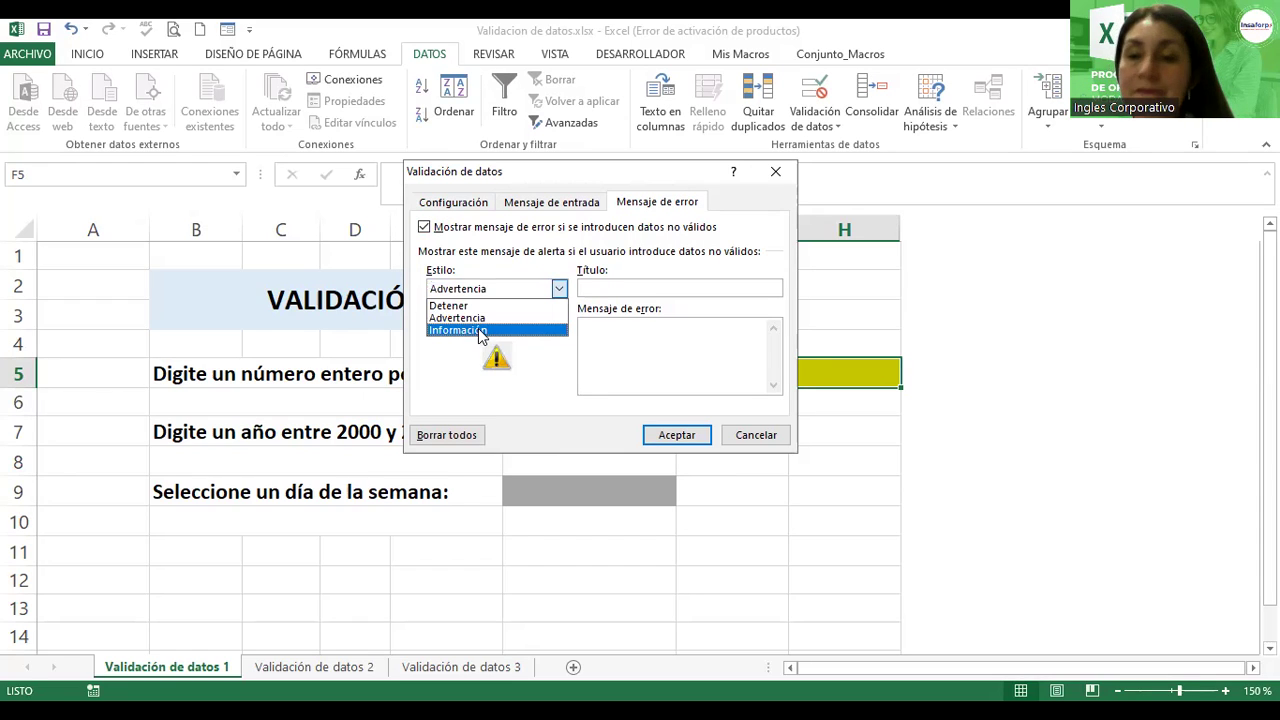
left_click(480, 331)
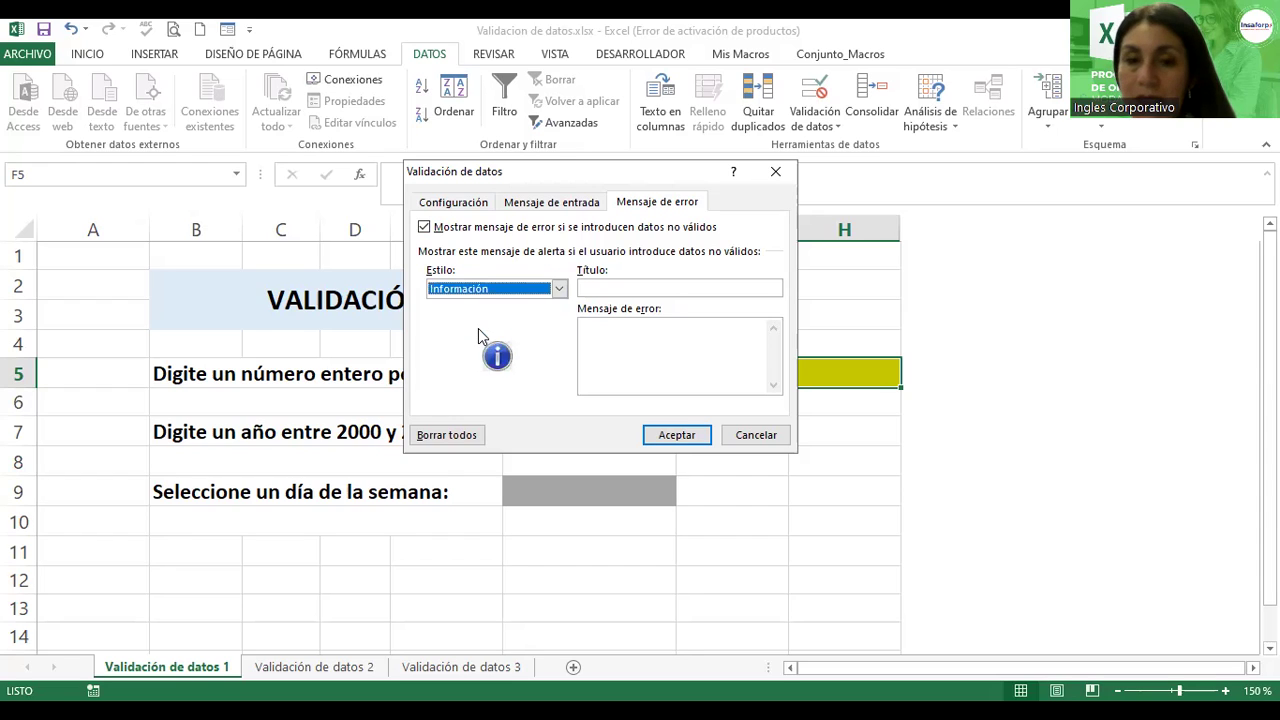
left_click(467, 292)
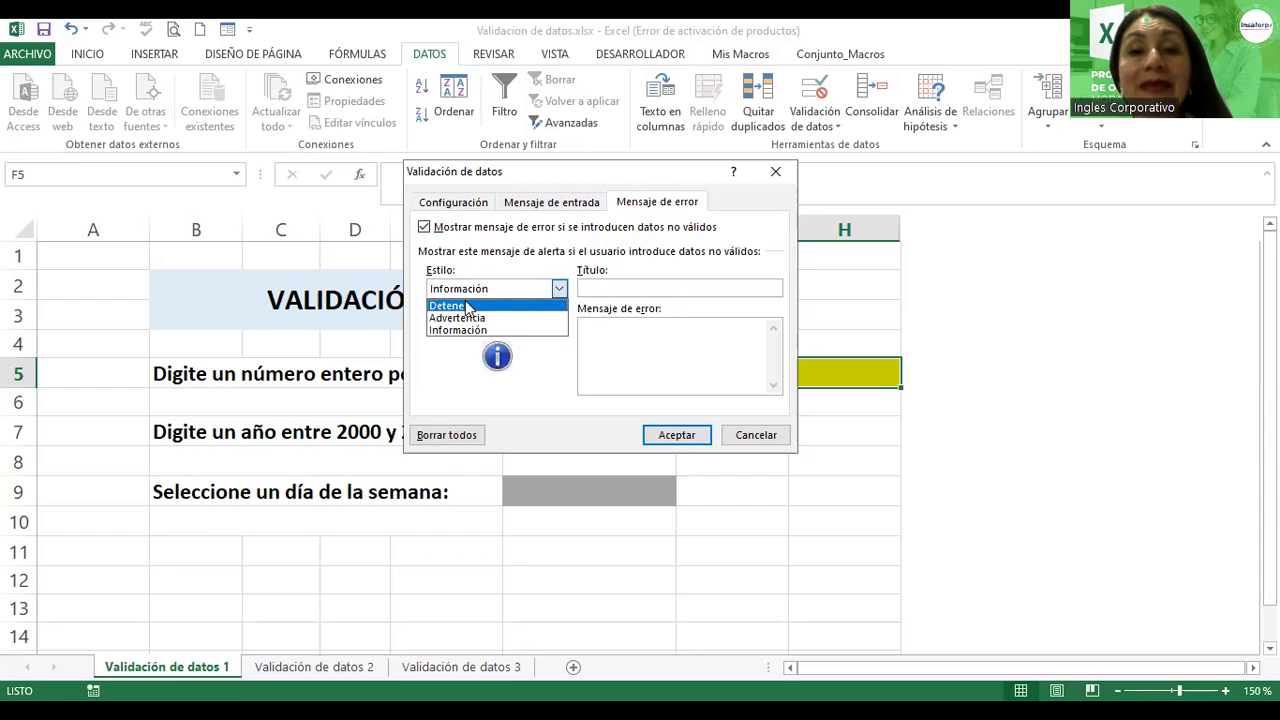
left_click(467, 306)
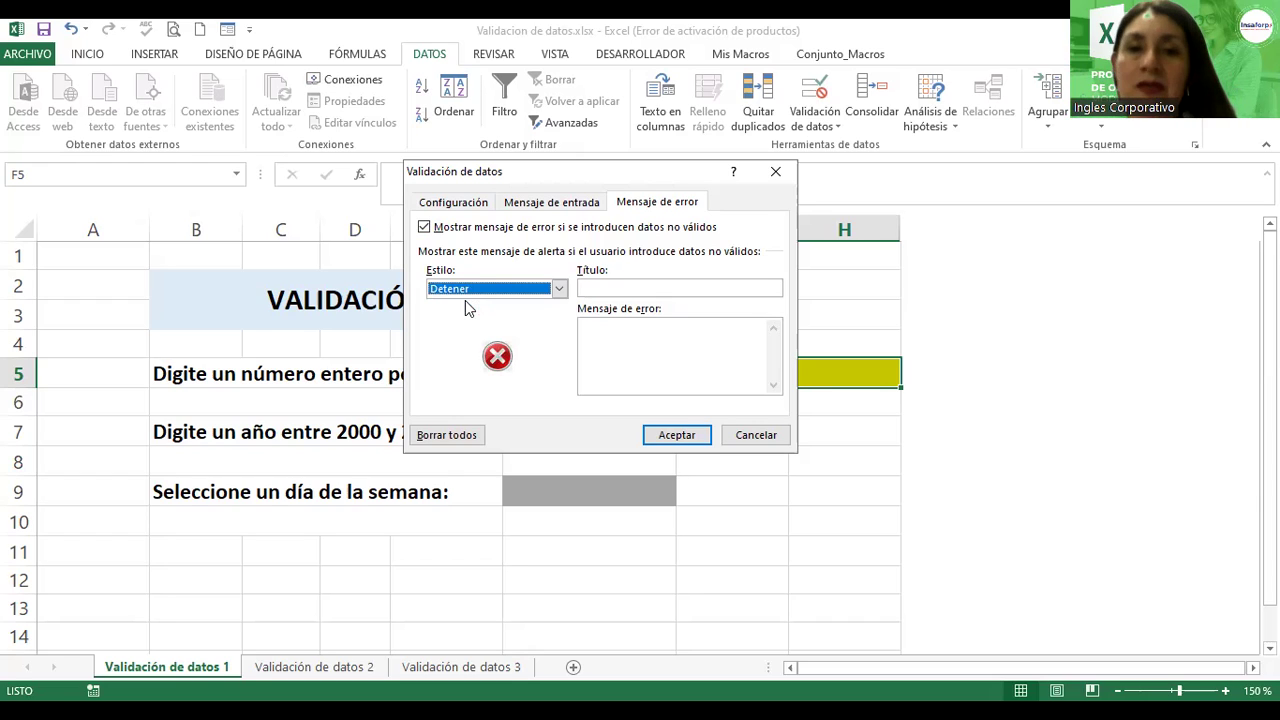
Title the error alert 'Error' with the message 'Dato inválido, verificar.'.
left_click(626, 286)
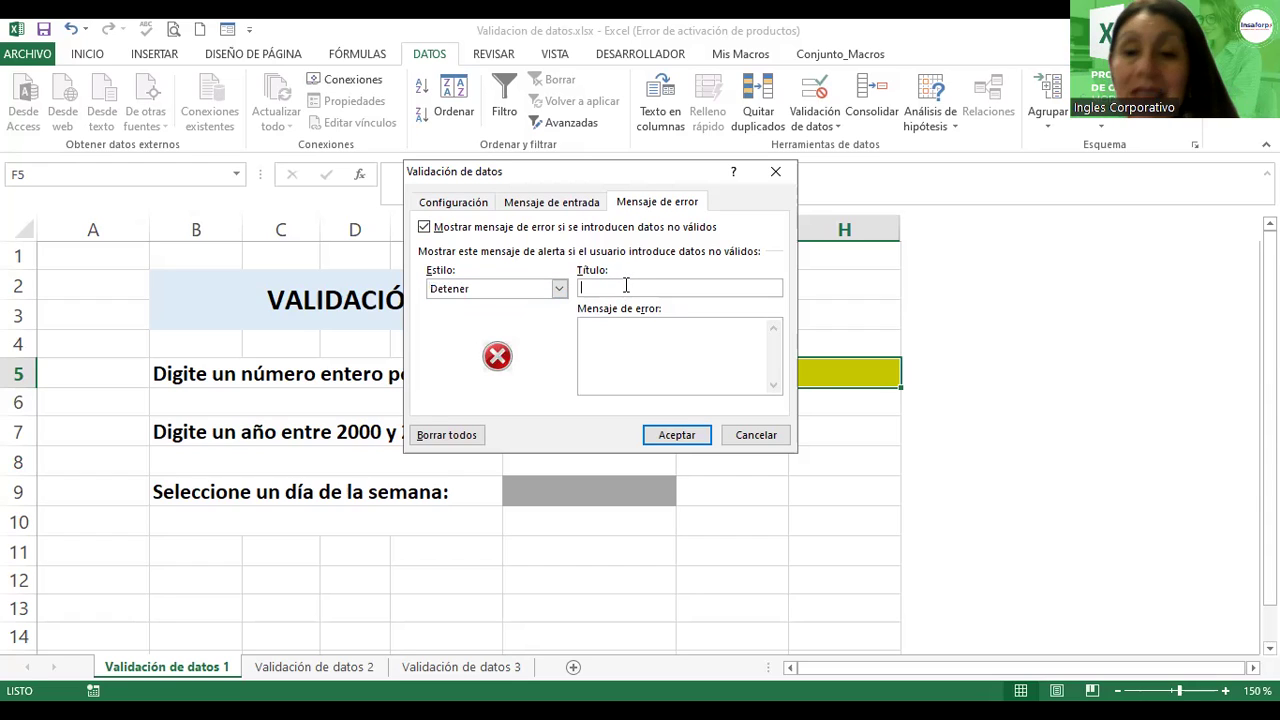
type("Errror")
key("BackSpace")
key("BackSpace")
key("BackSpace")
type("or")
left_click(652, 343)
type("Dato inválido")
type(", fuer")
key("BackSpace")
key("BackSpace")
key("BackSpace")
key("BackSpace")
type("verificar")
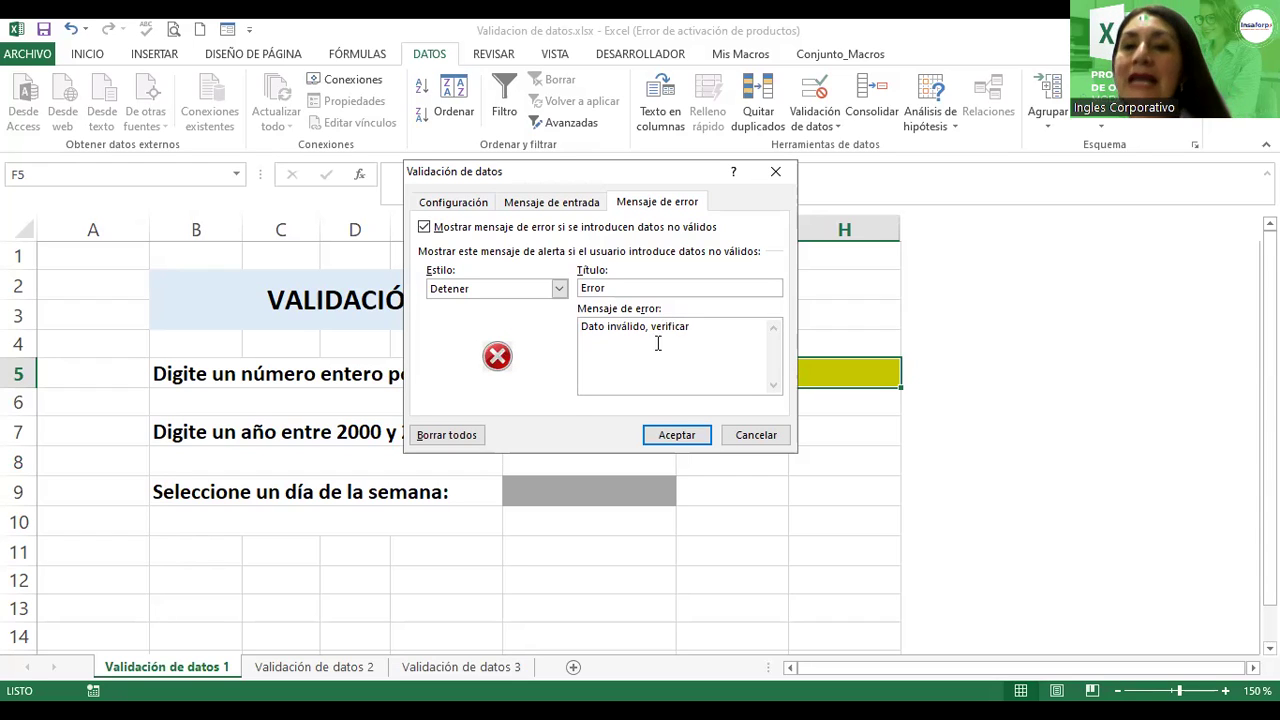
type(".")
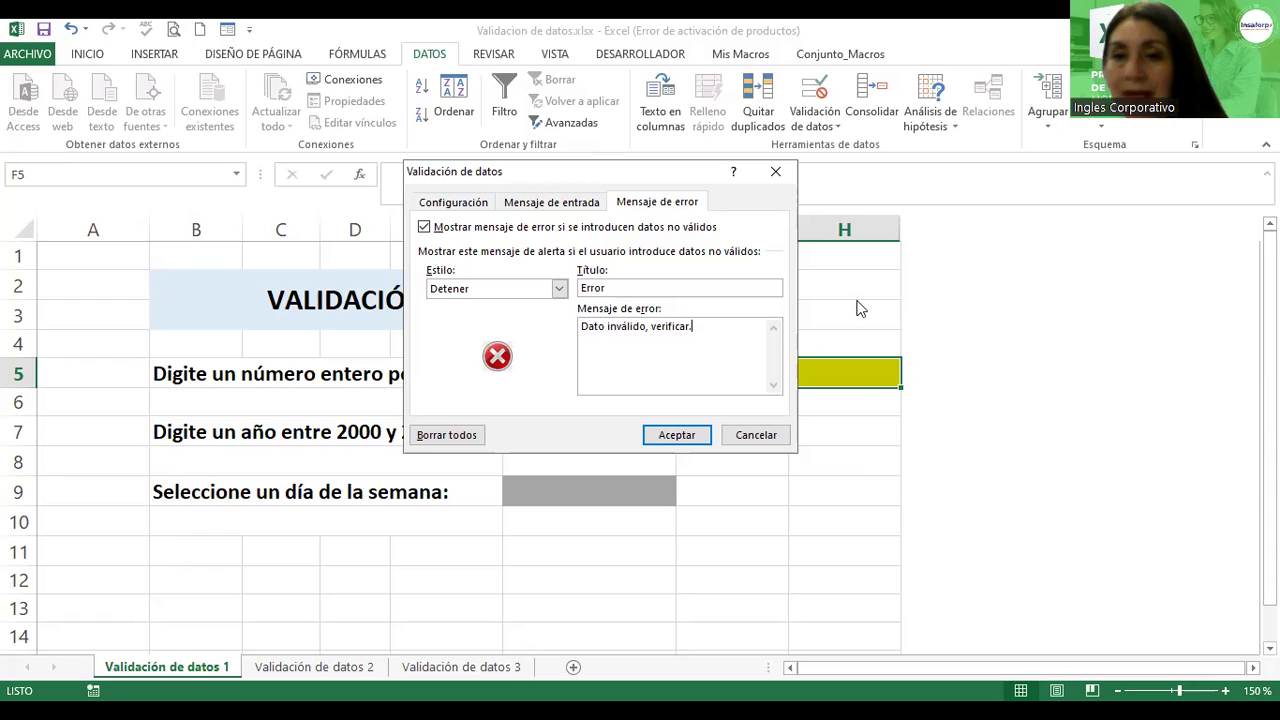
left_click(476, 204)
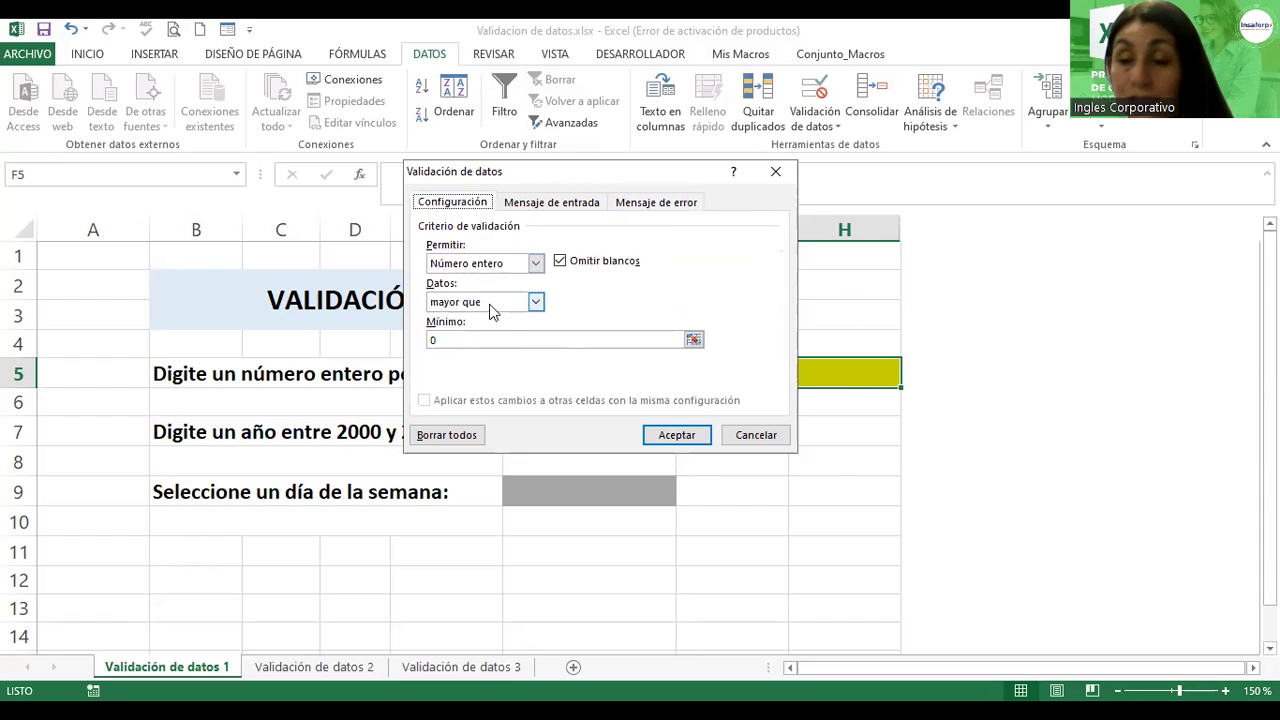
Review the input and error message settings, then apply the rule with Aceptar.
left_click(587, 205)
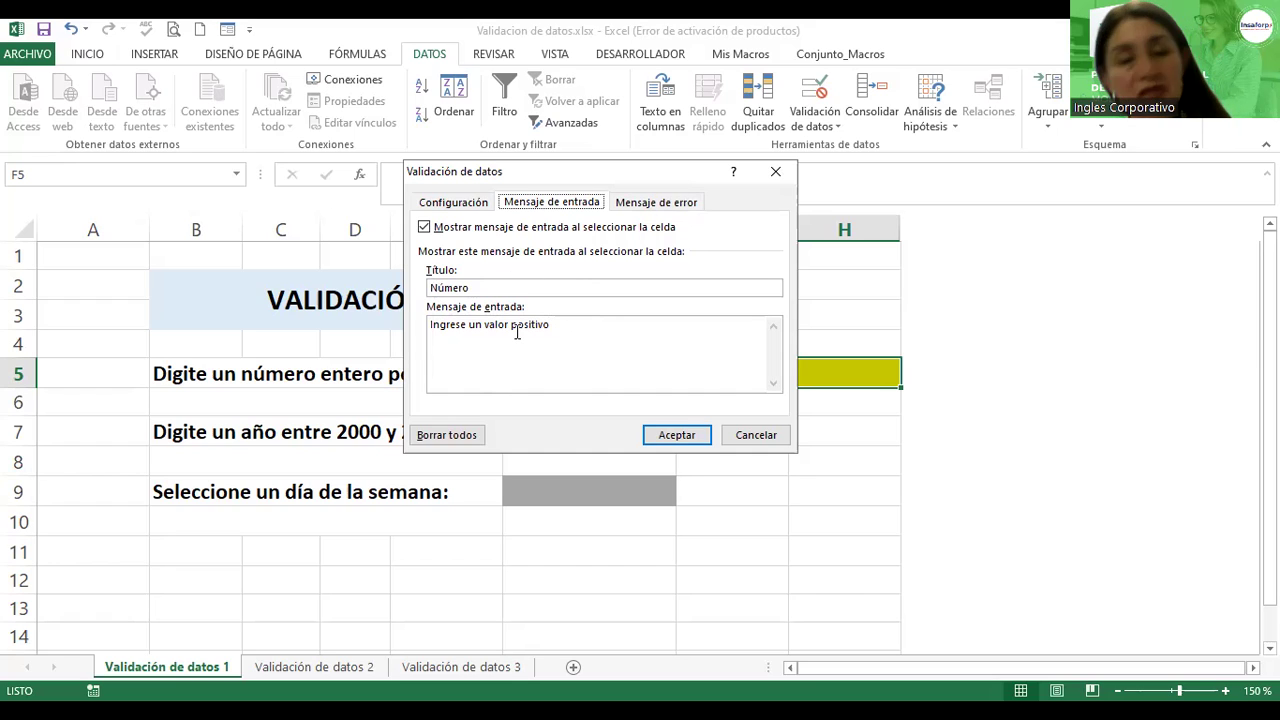
left_click(688, 204)
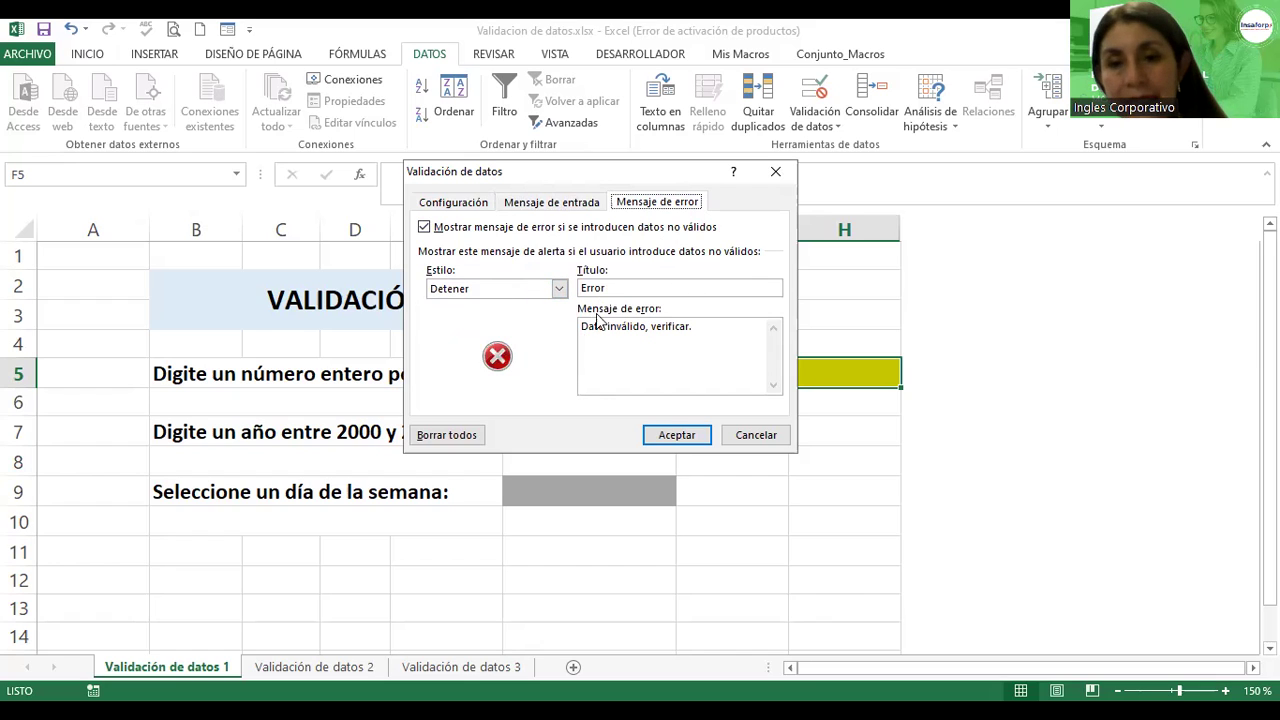
left_click(676, 434)
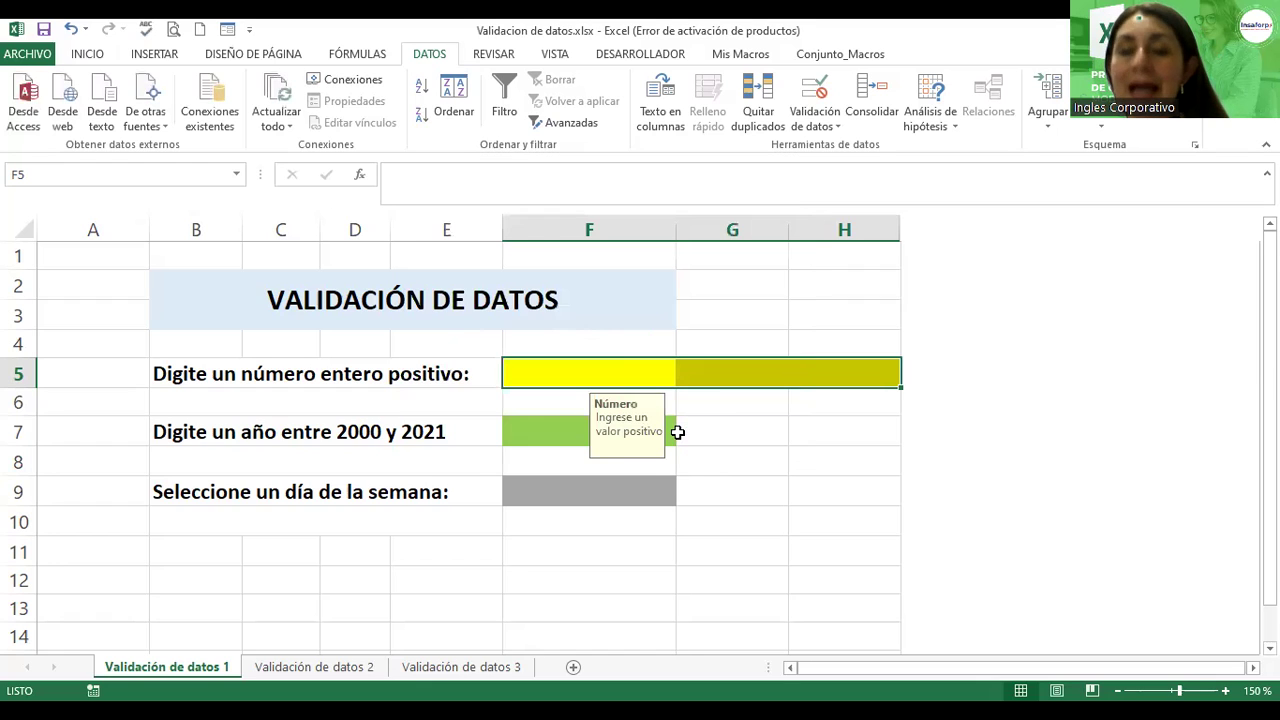
Move through F5, G5 and H5 to check the Número input message.
left_click(606, 366)
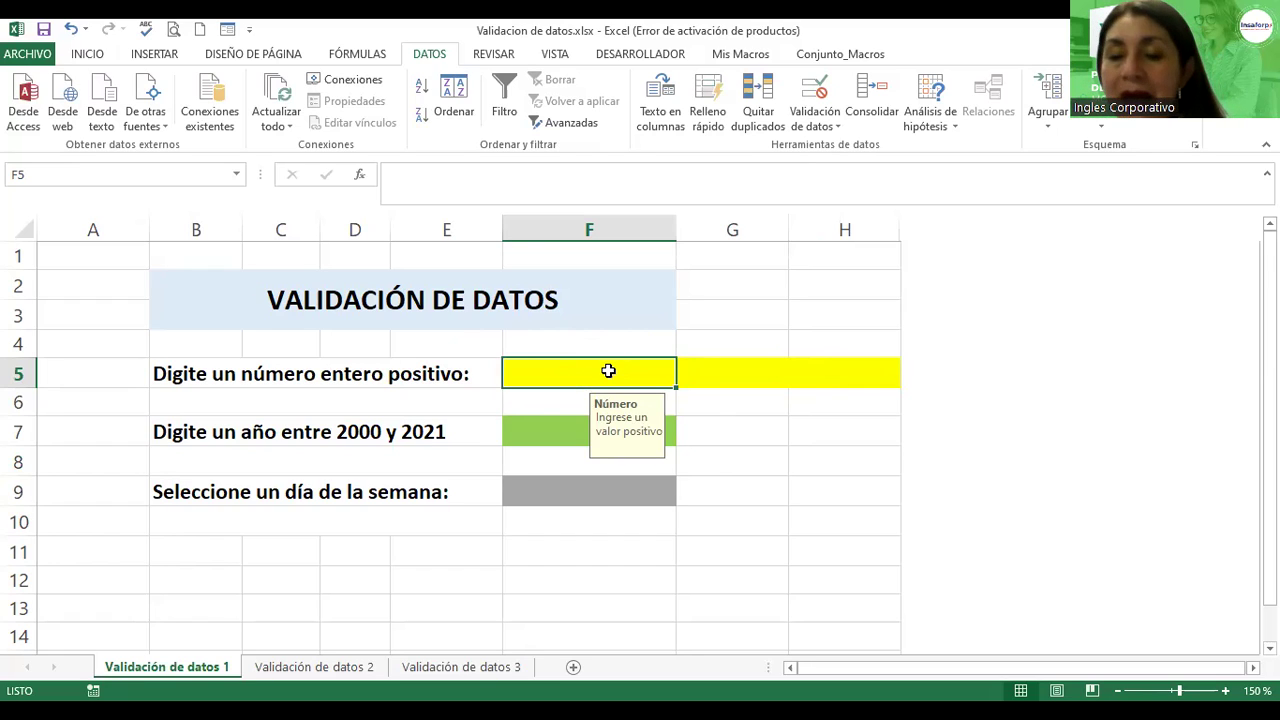
key("Right")
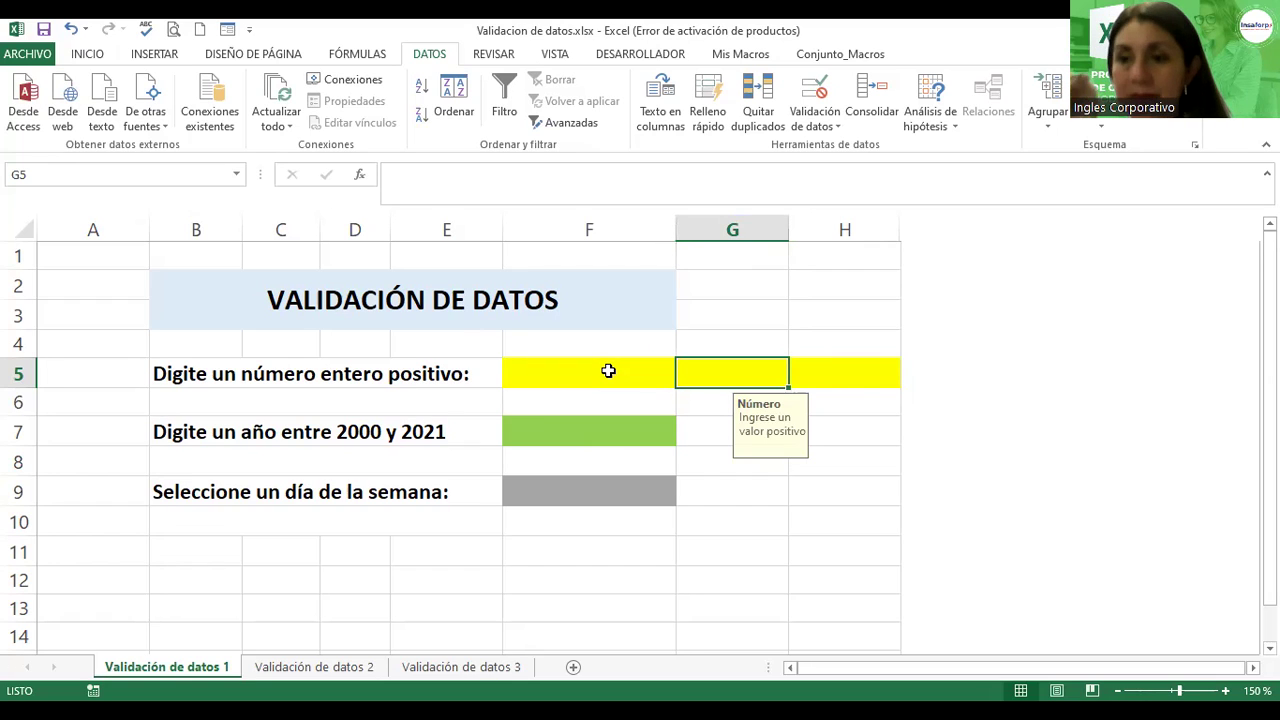
key("Right")
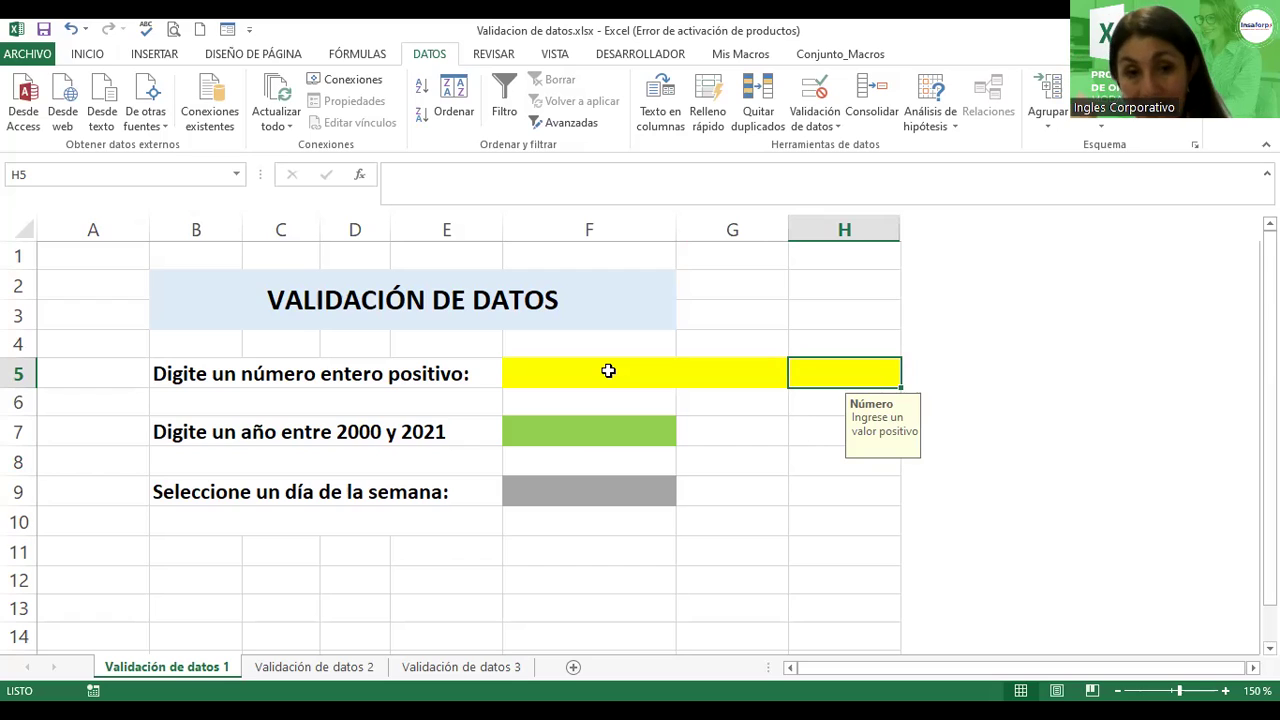
key("Down")
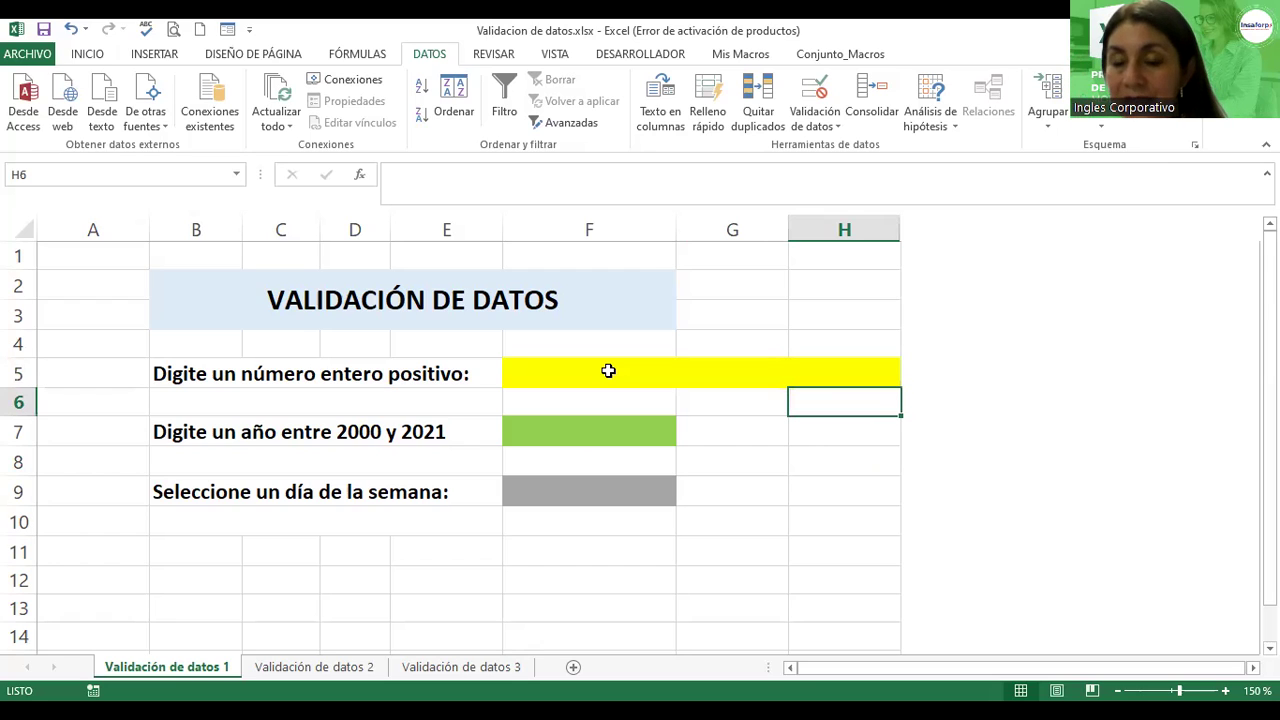
key("Down")
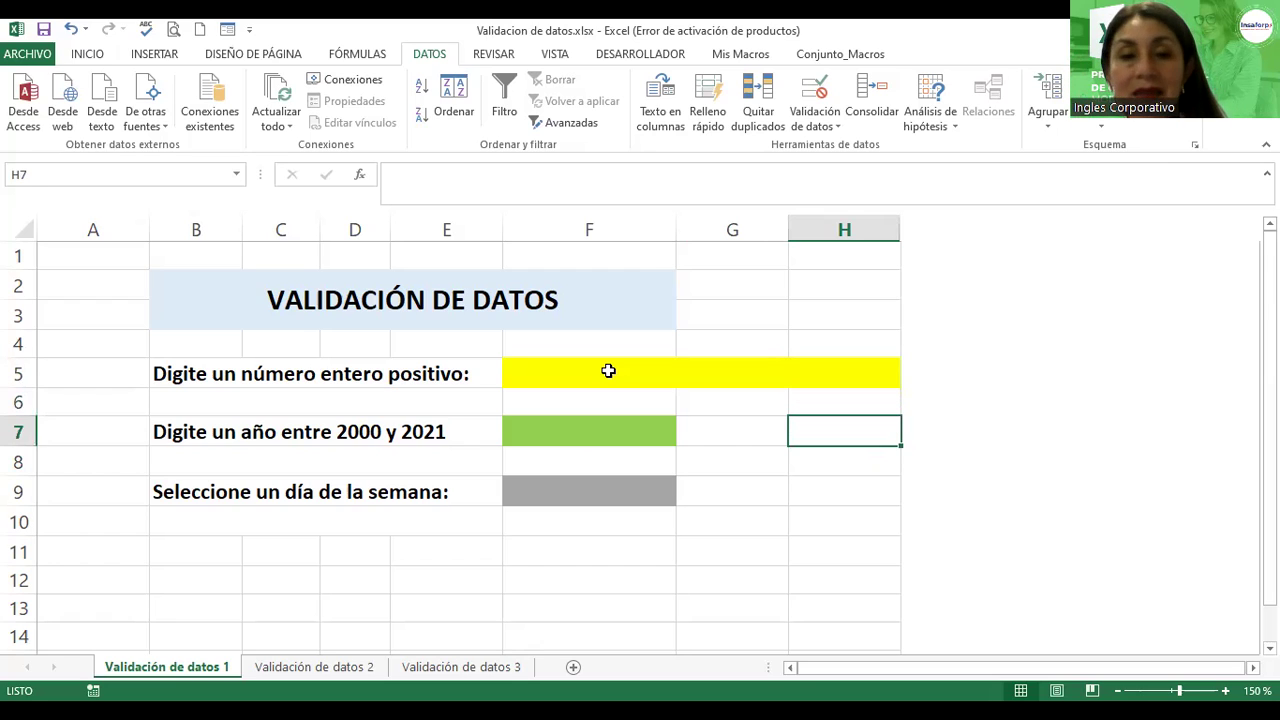
key("Down")
key("Down")
key("Down")
key("Down")
key("Down")
key("Down")
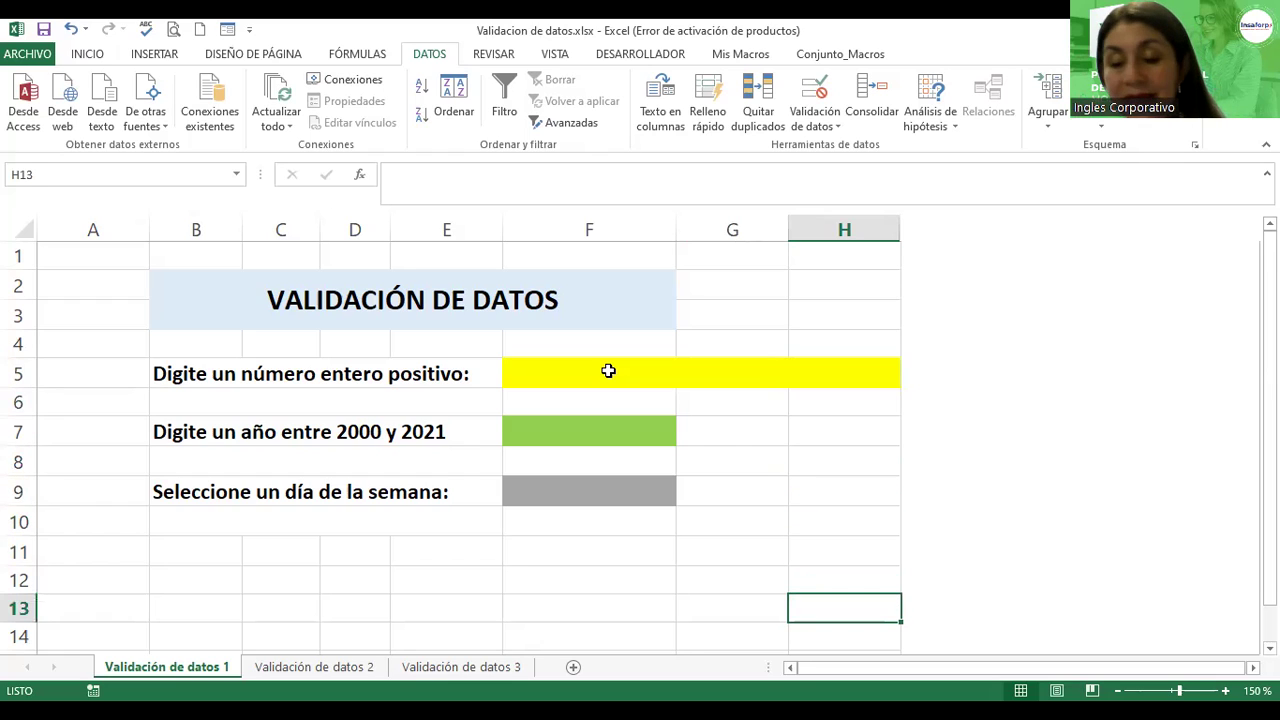
key("Up")
key("Up")
key("Up")
key("Up")
key("Up")
key("Up")
key("Up")
key("Up")
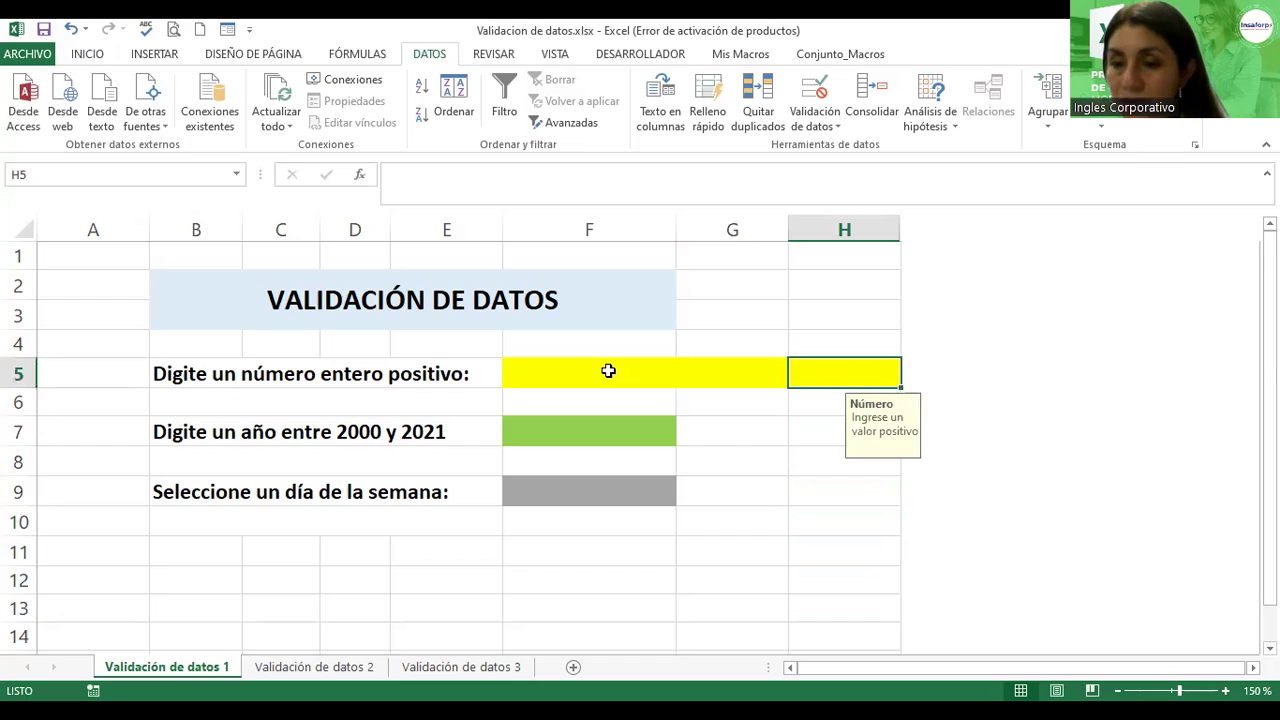
Enter 80 in F5, which displays as 20/3/1900.
key("Left")
key("Left")
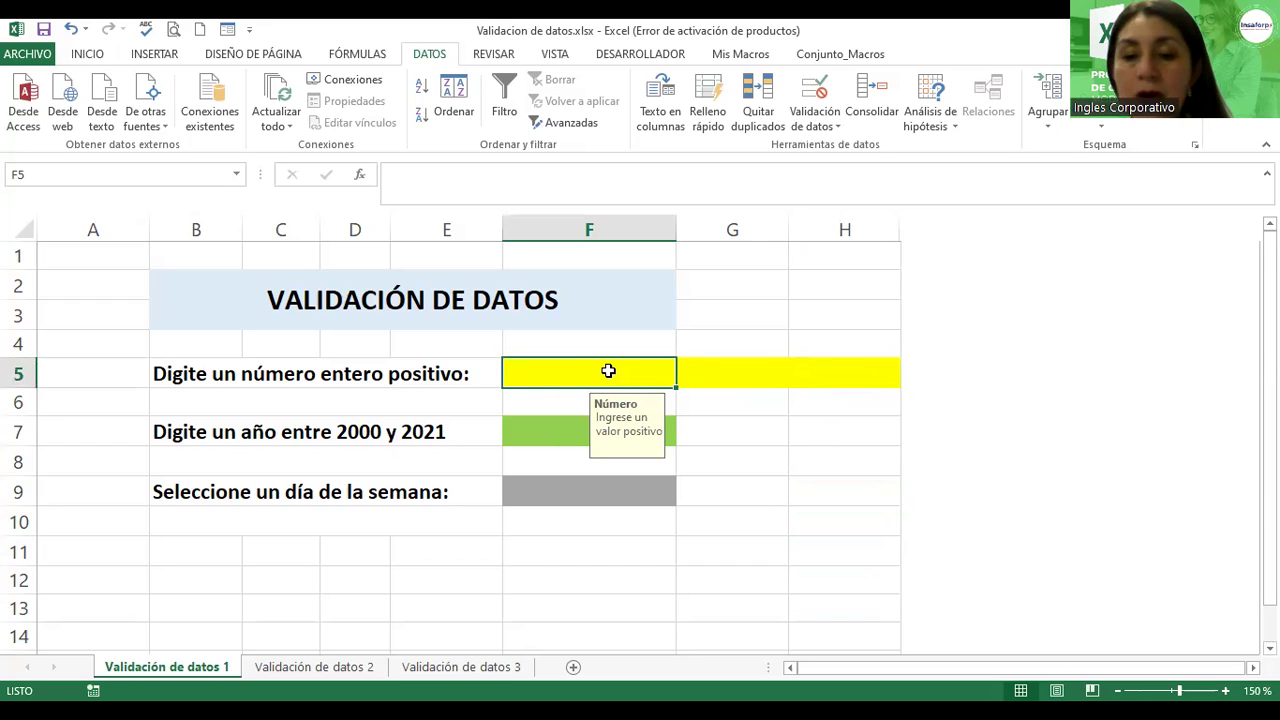
type("80")
key("Return")
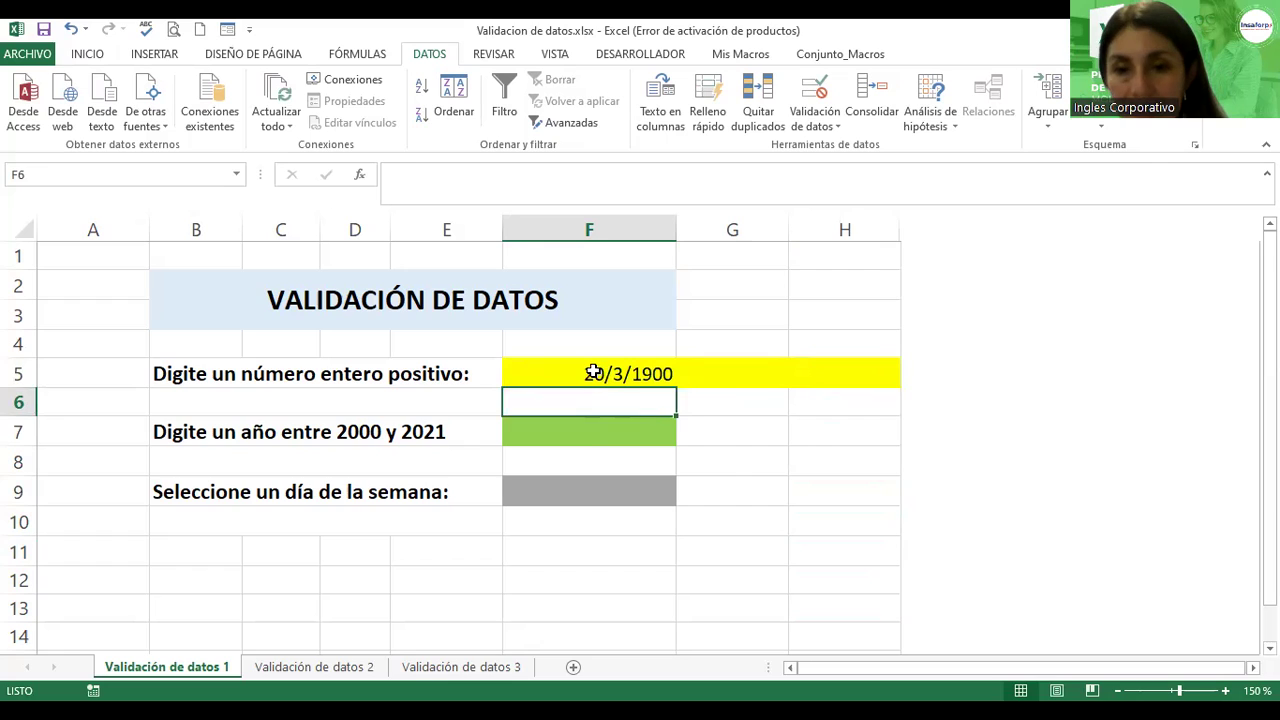
Set F5 to the General number format so it shows 80.
left_click(596, 372)
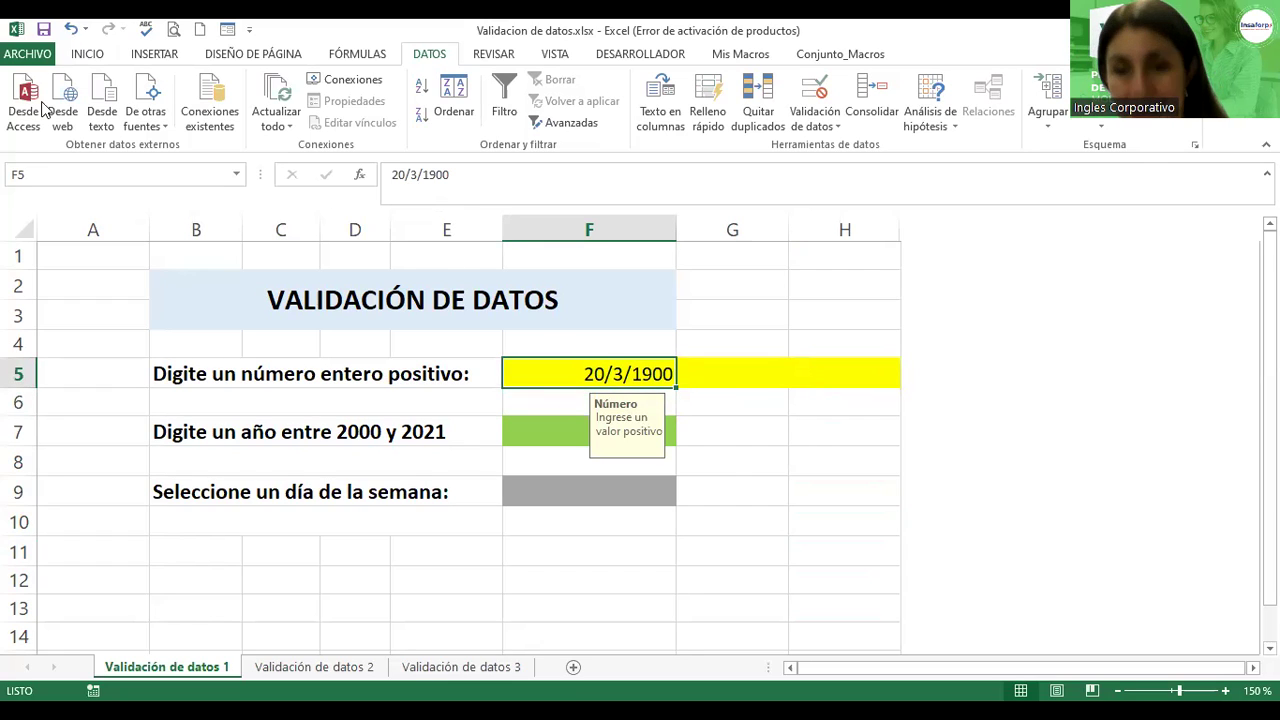
left_click(96, 57)
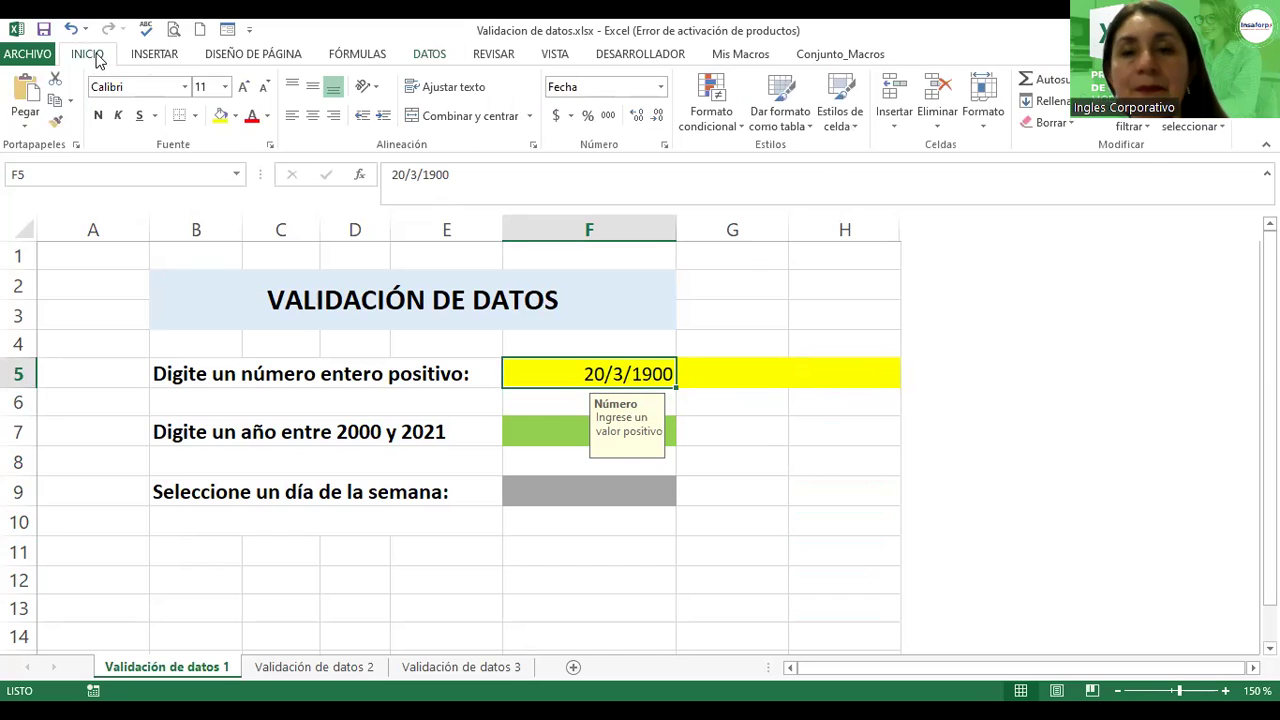
left_click(660, 88)
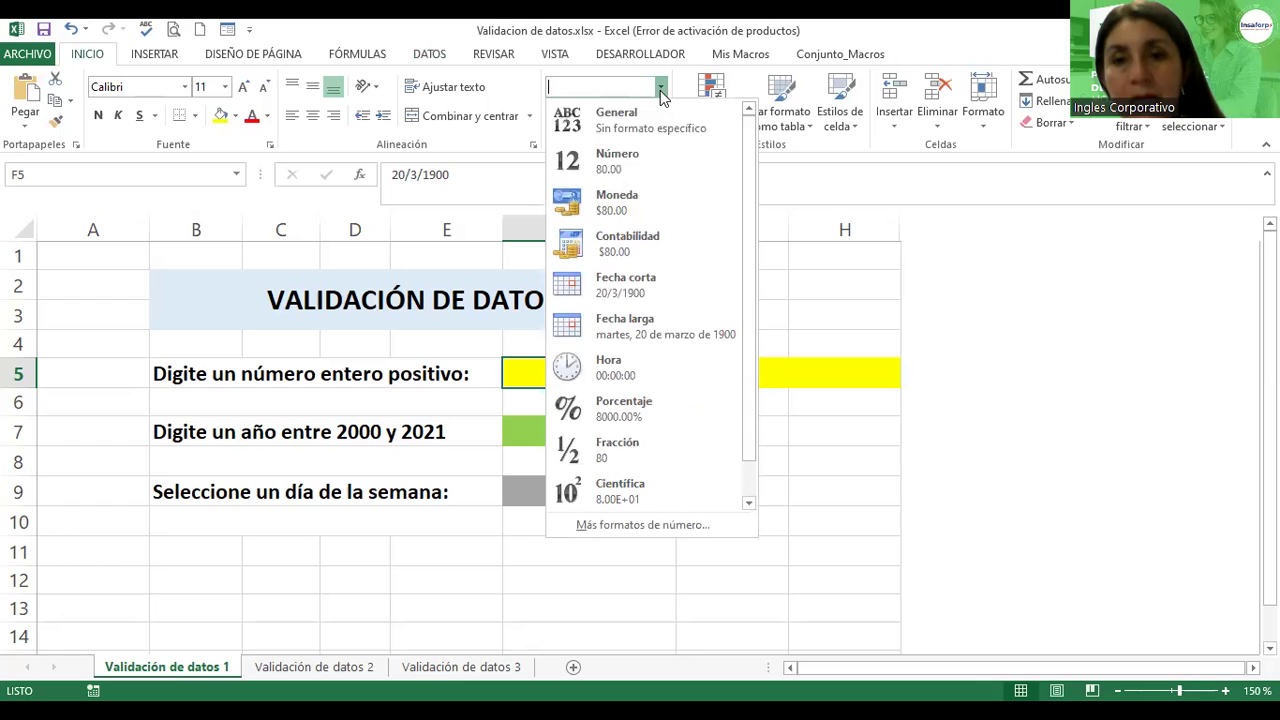
left_click(628, 132)
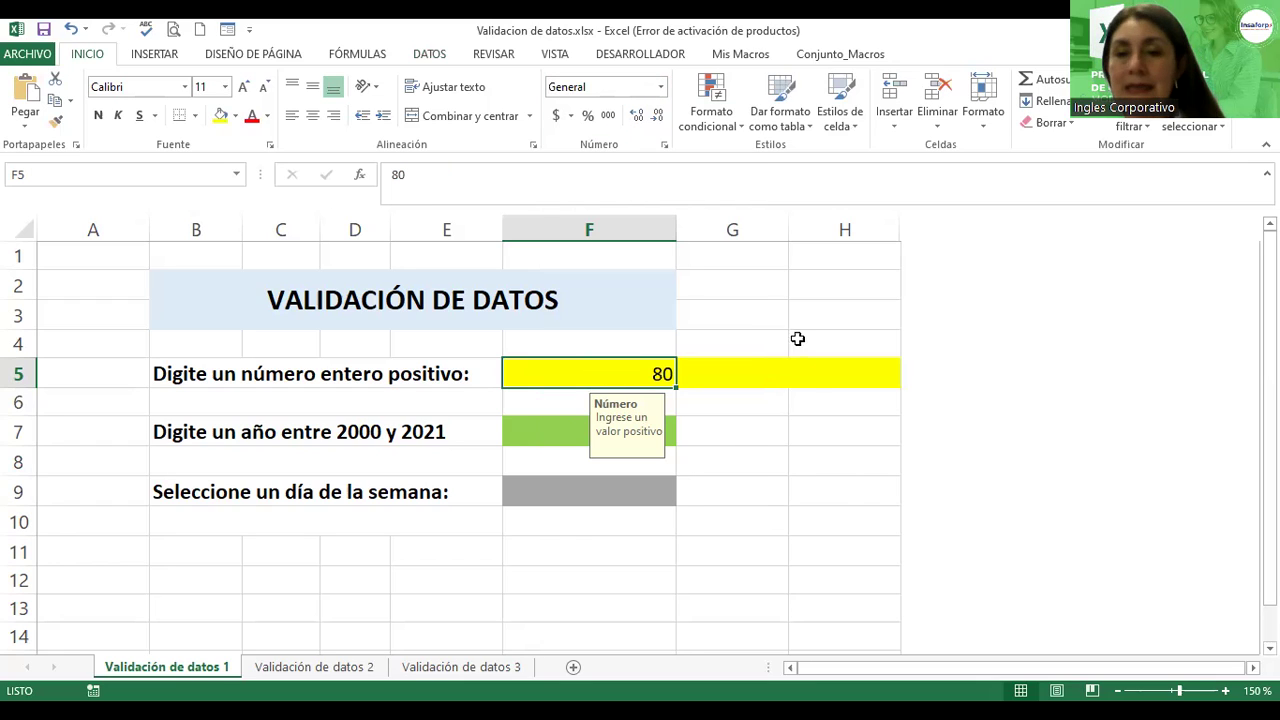
Apply the General number format to G5:H5 and then the whole F5:H5 range.
left_click(758, 368)
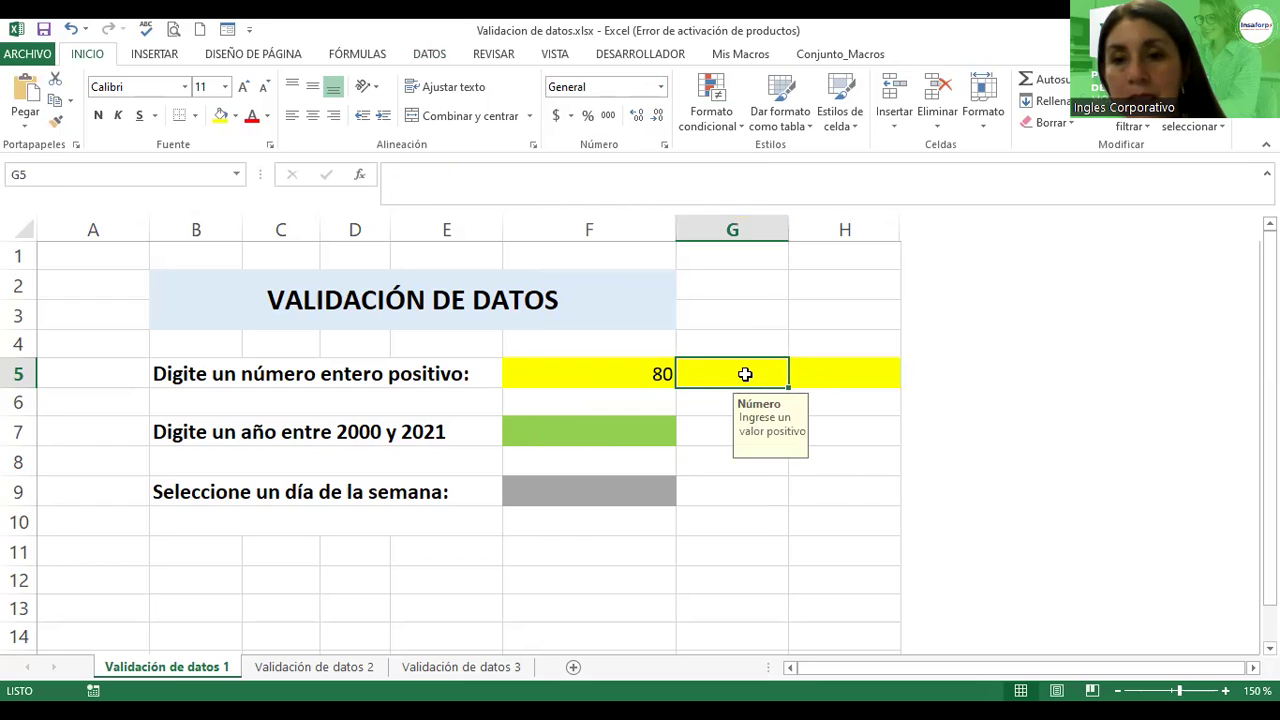
left_click_drag(745, 374, 814, 372)
left_click(660, 87)
left_click(609, 133)
left_click(757, 372)
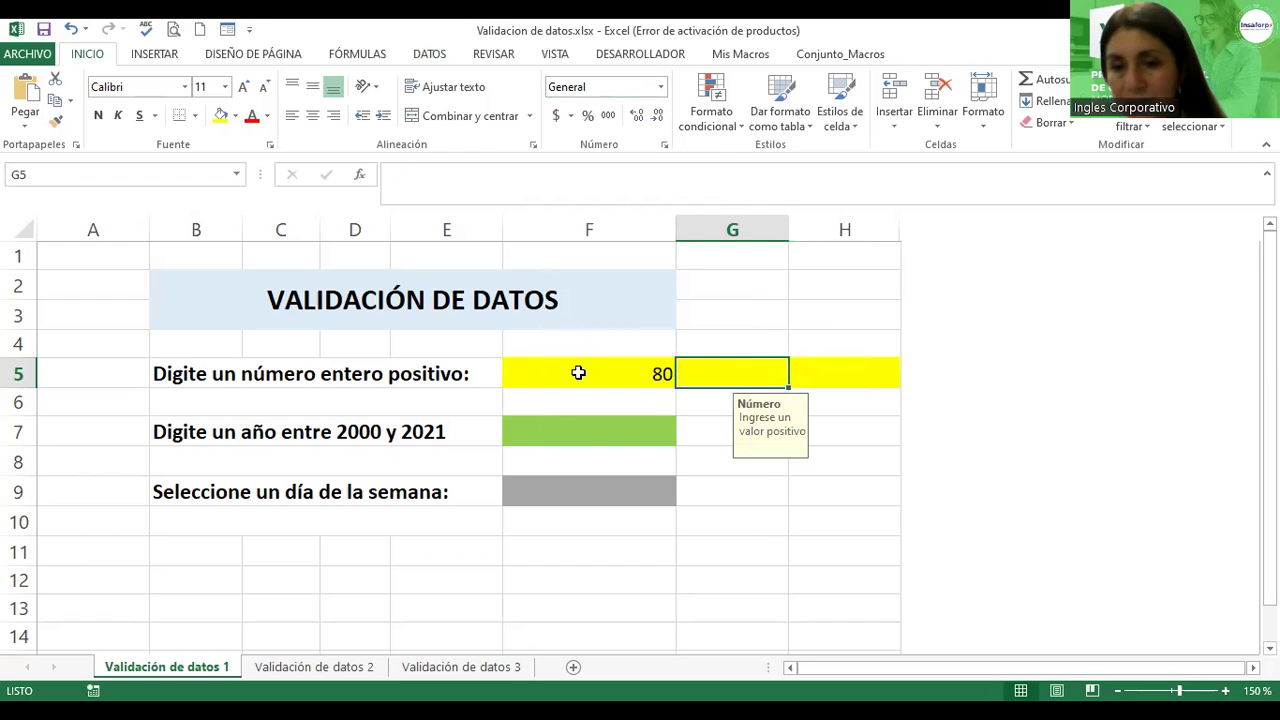
left_click_drag(578, 372, 829, 369)
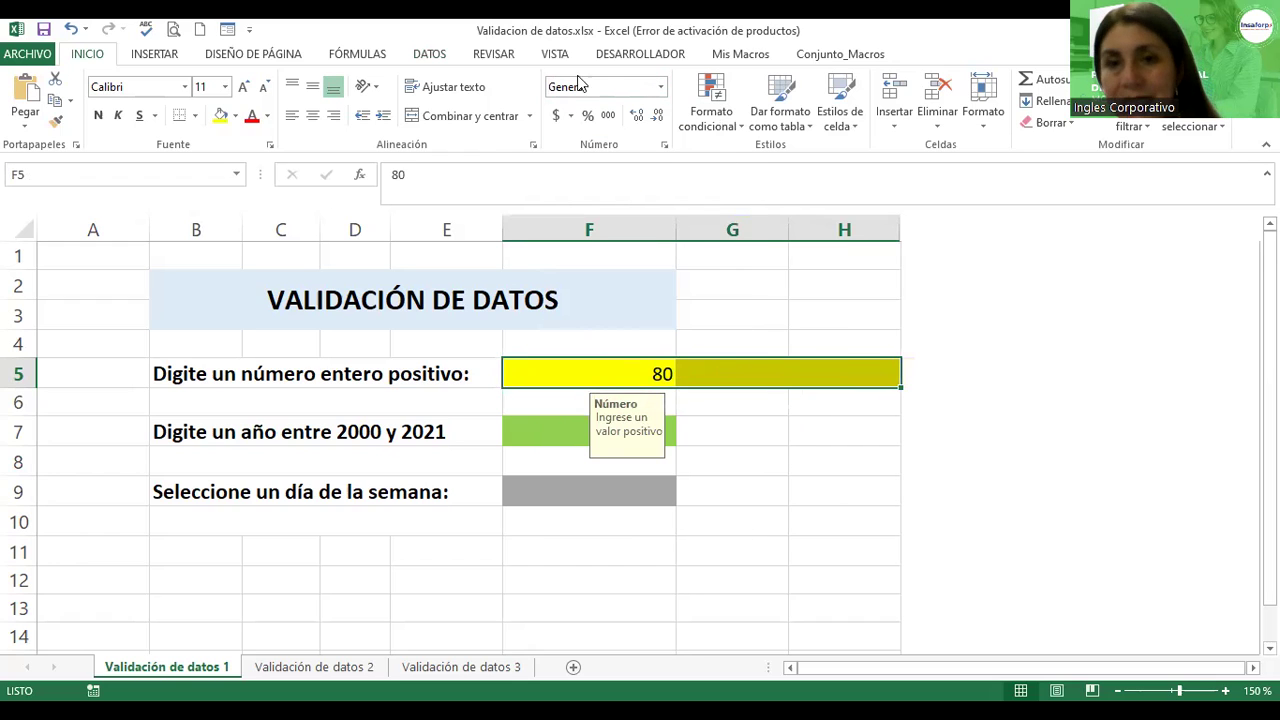
left_click(660, 87)
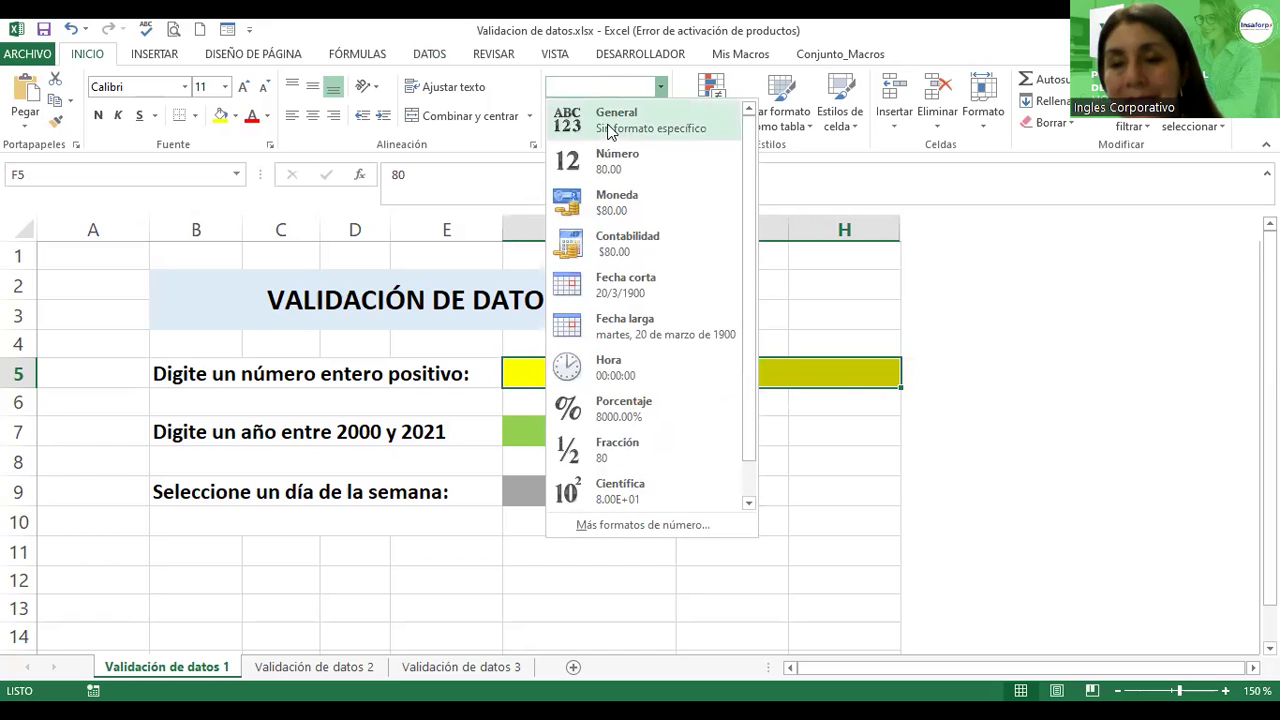
left_click(609, 132)
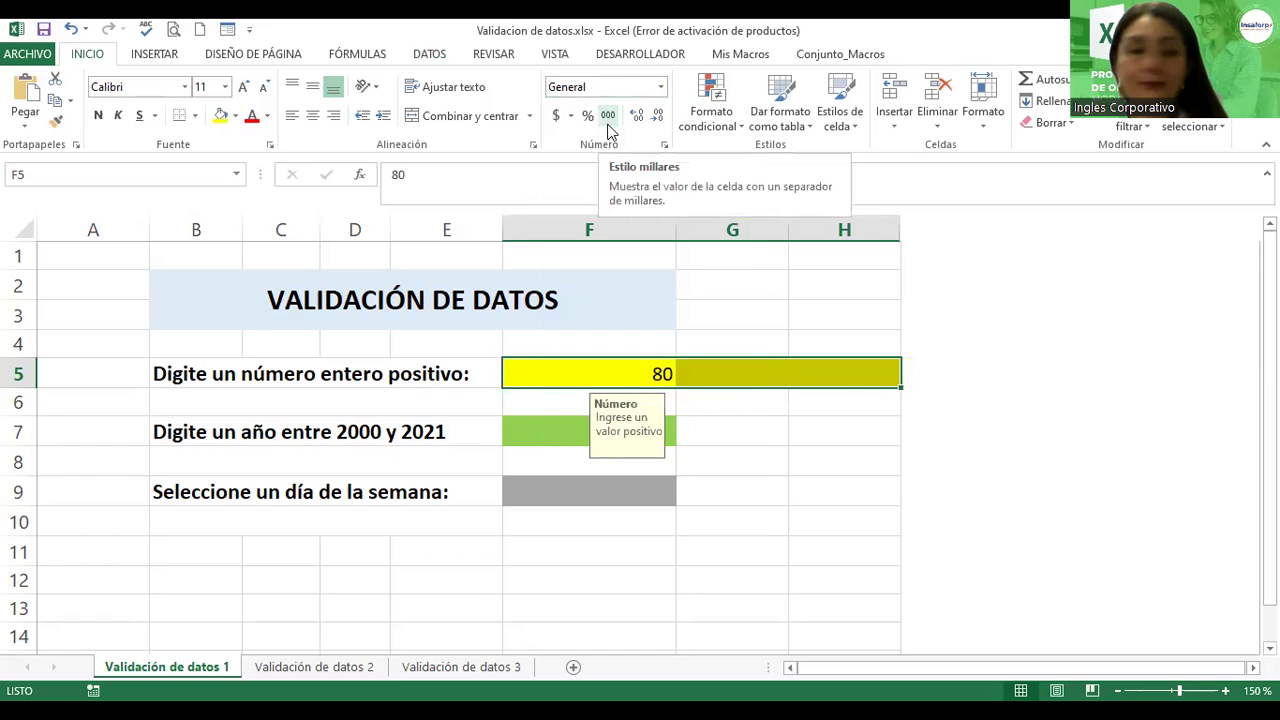
Enter -25 in G5, see it rejected with 'Dato inválido, verificar.', and retry.
left_click(705, 367)
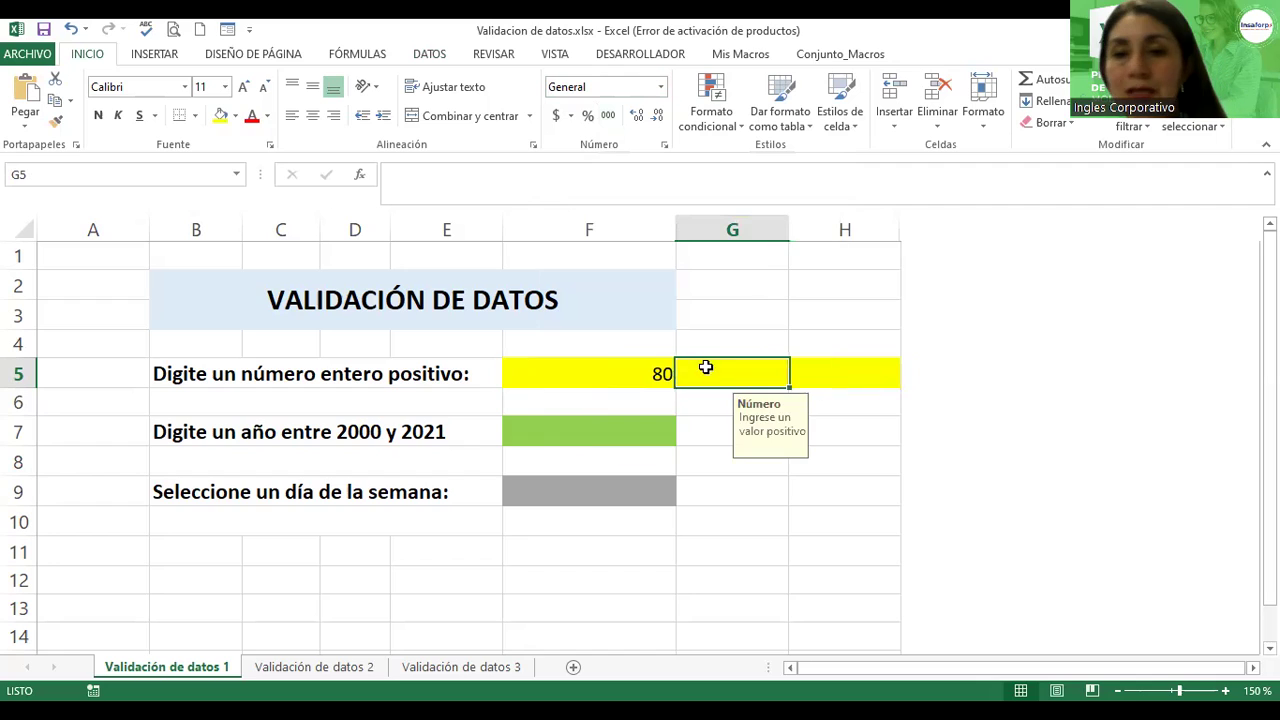
type("-")
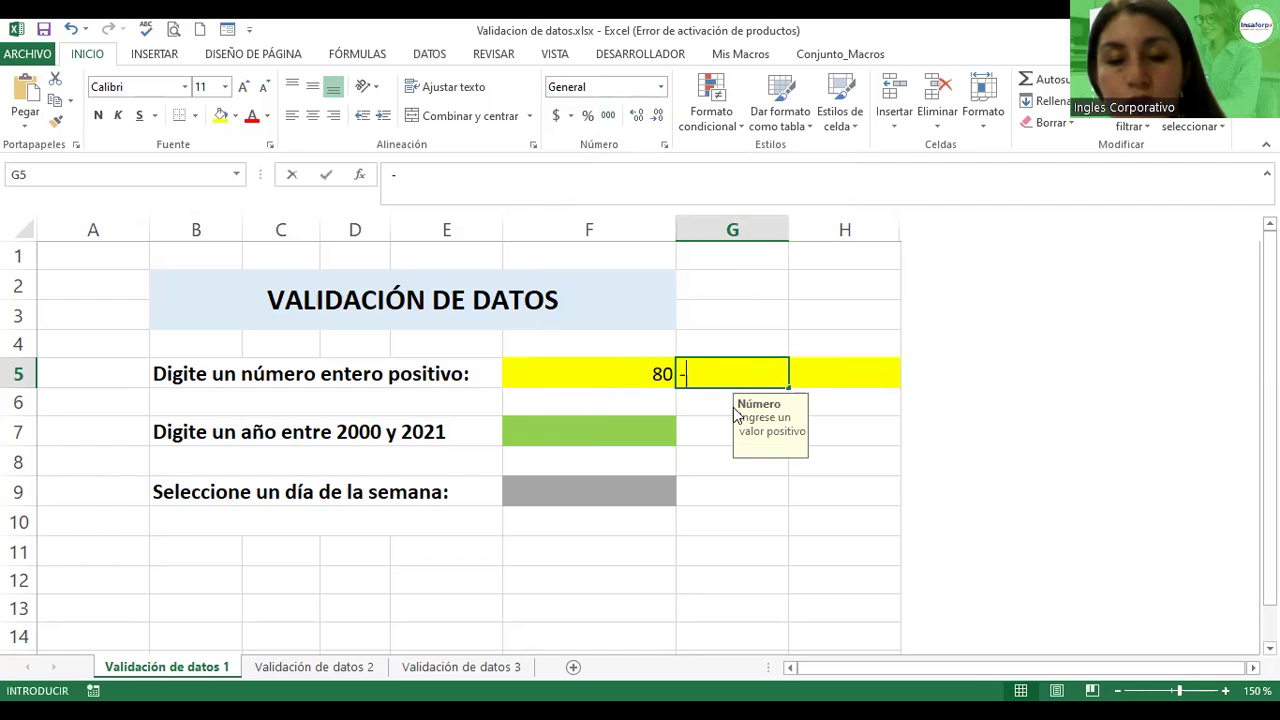
type("25")
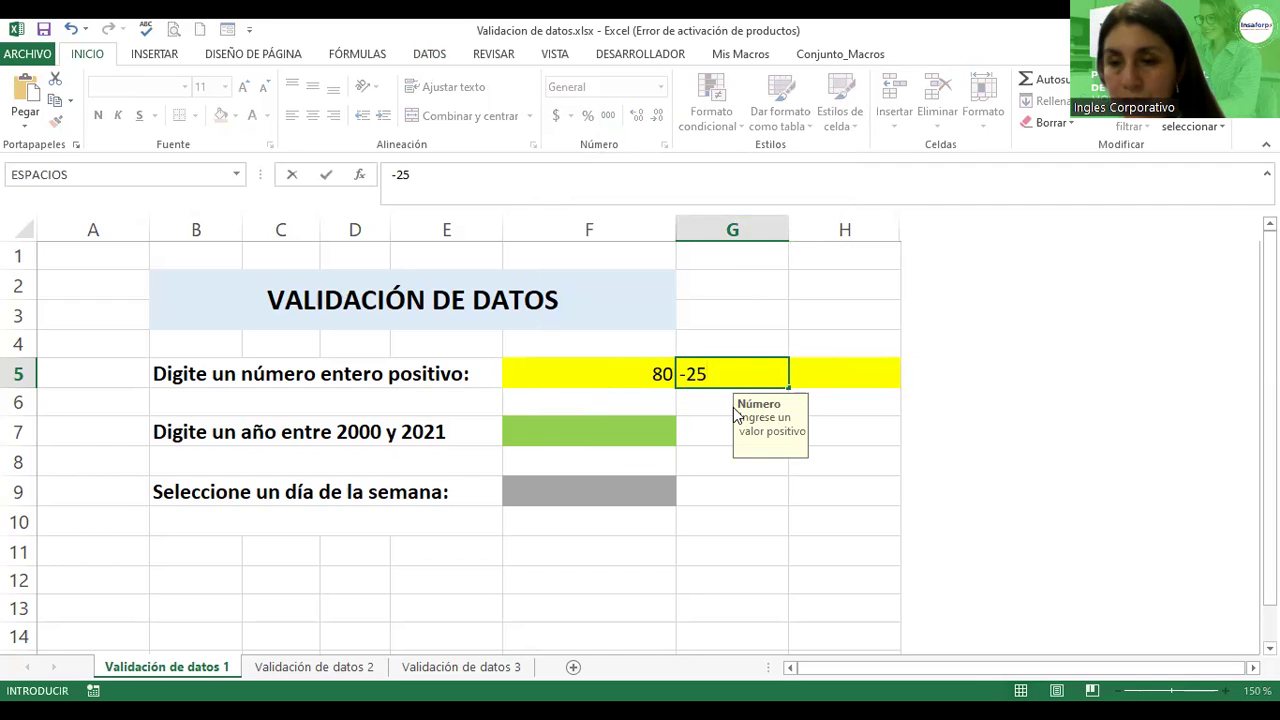
key("Return")
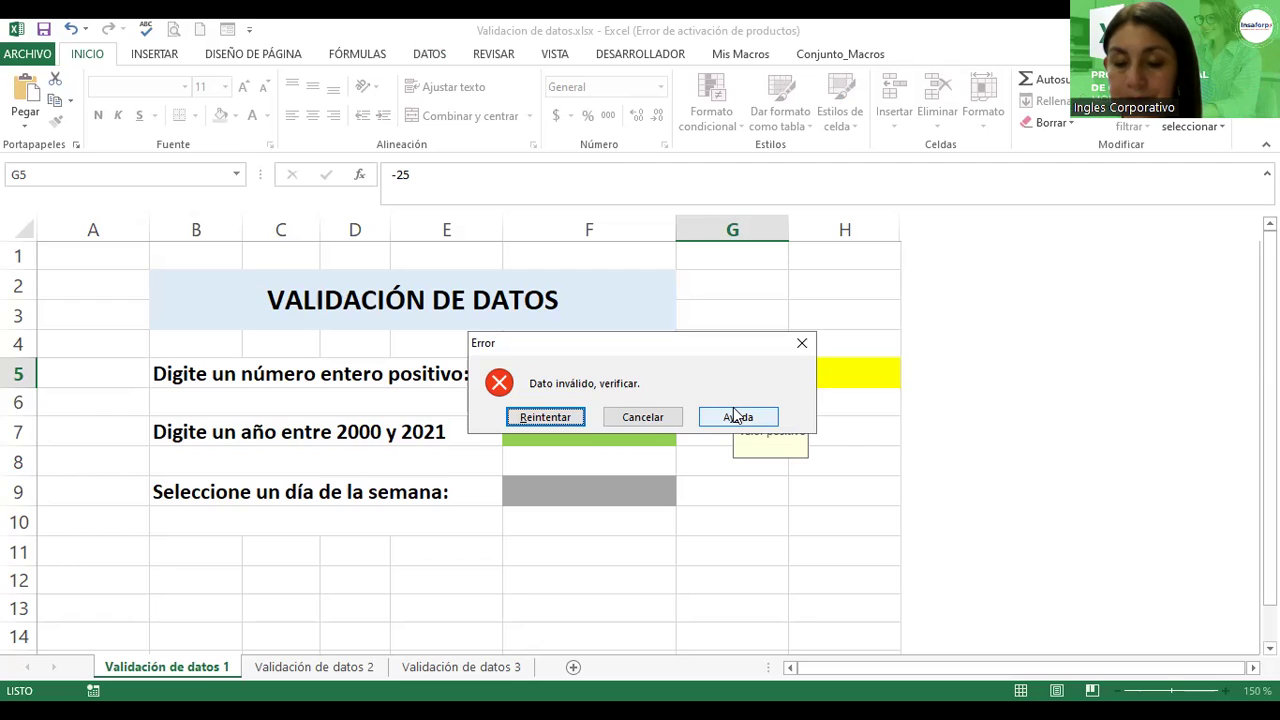
left_click(540, 418)
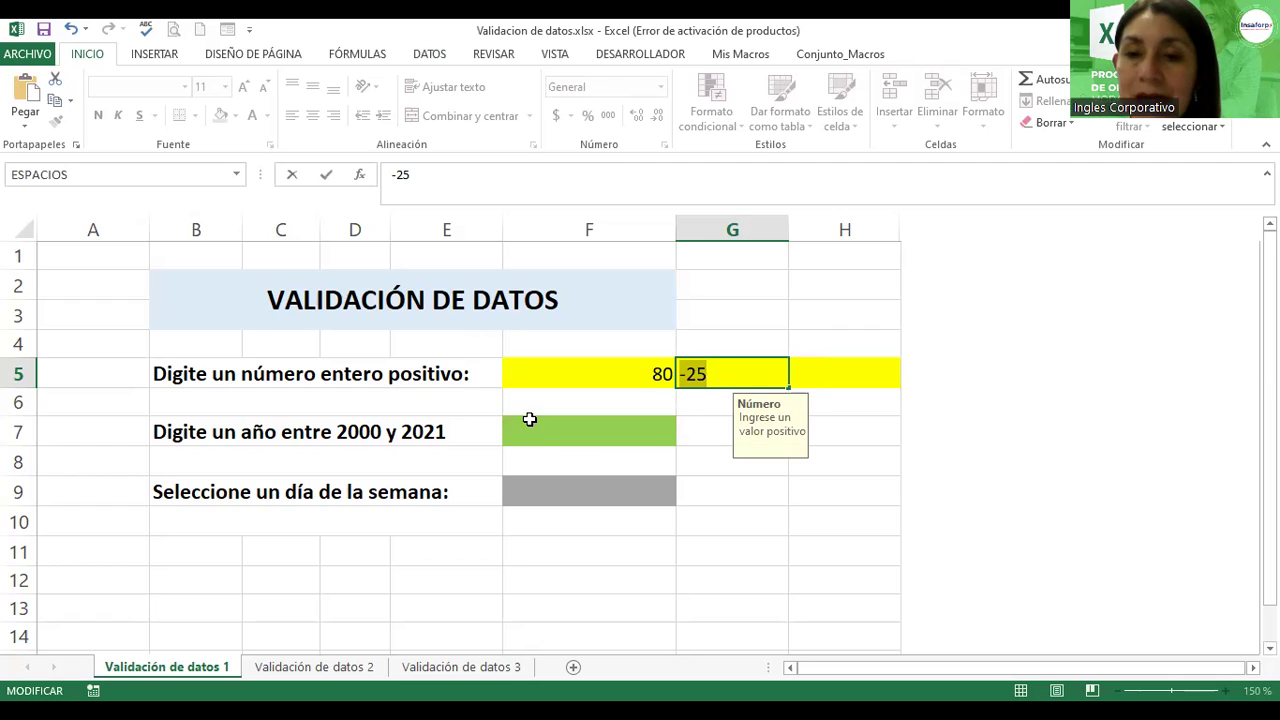
Replace the rejected -25 in G5 with 6.
key("BackSpace")
type("6")
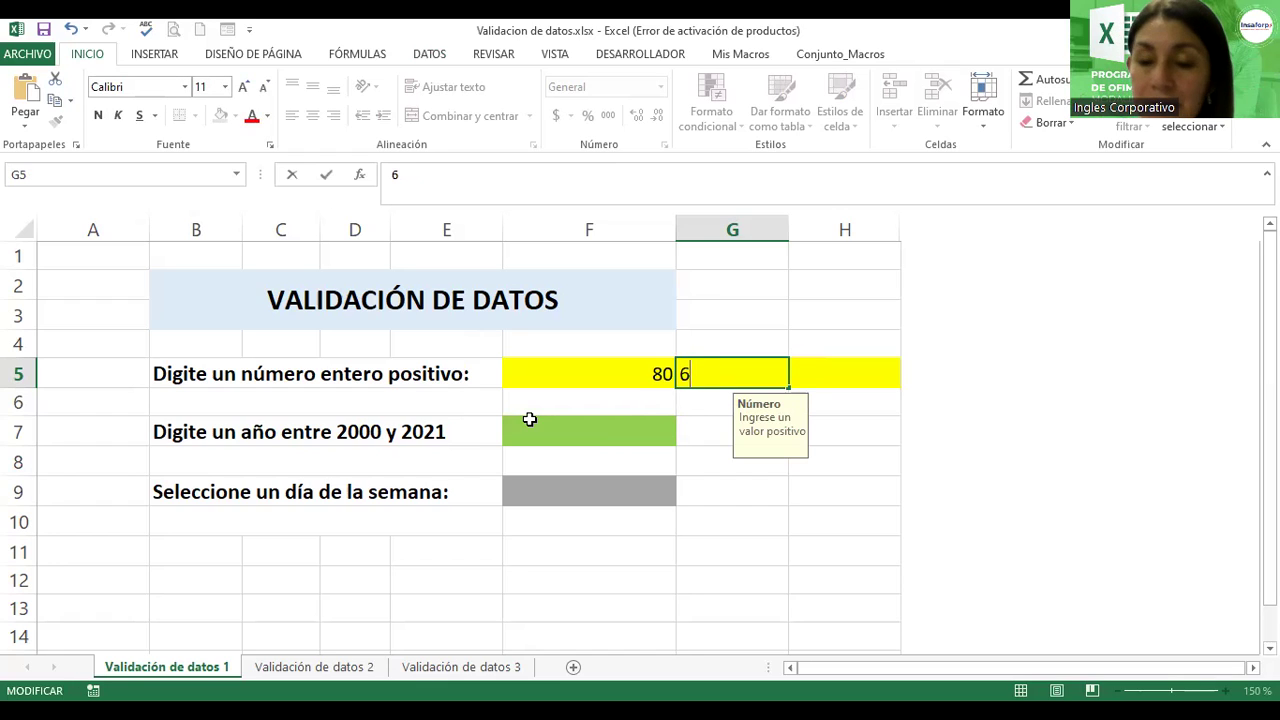
key("Return")
Try 50.10 in H5, cancel the rejection, and enter 9 instead.
left_click(816, 371)
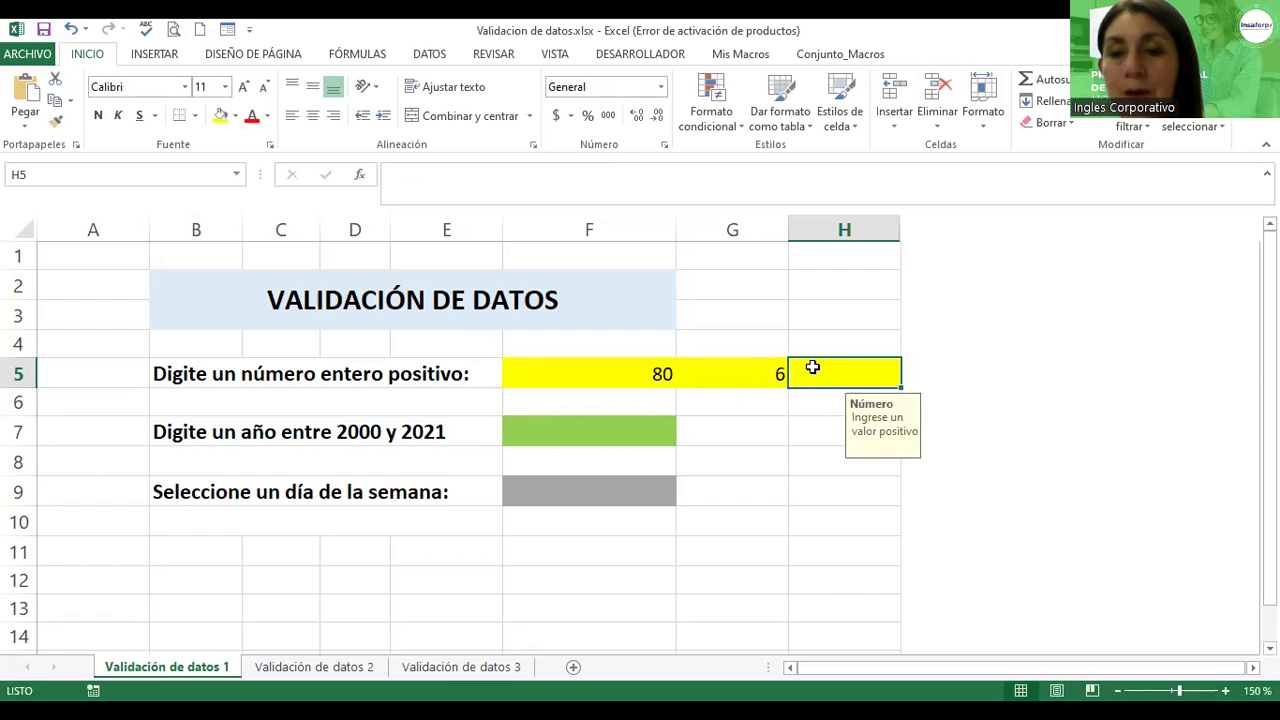
type("50.10")
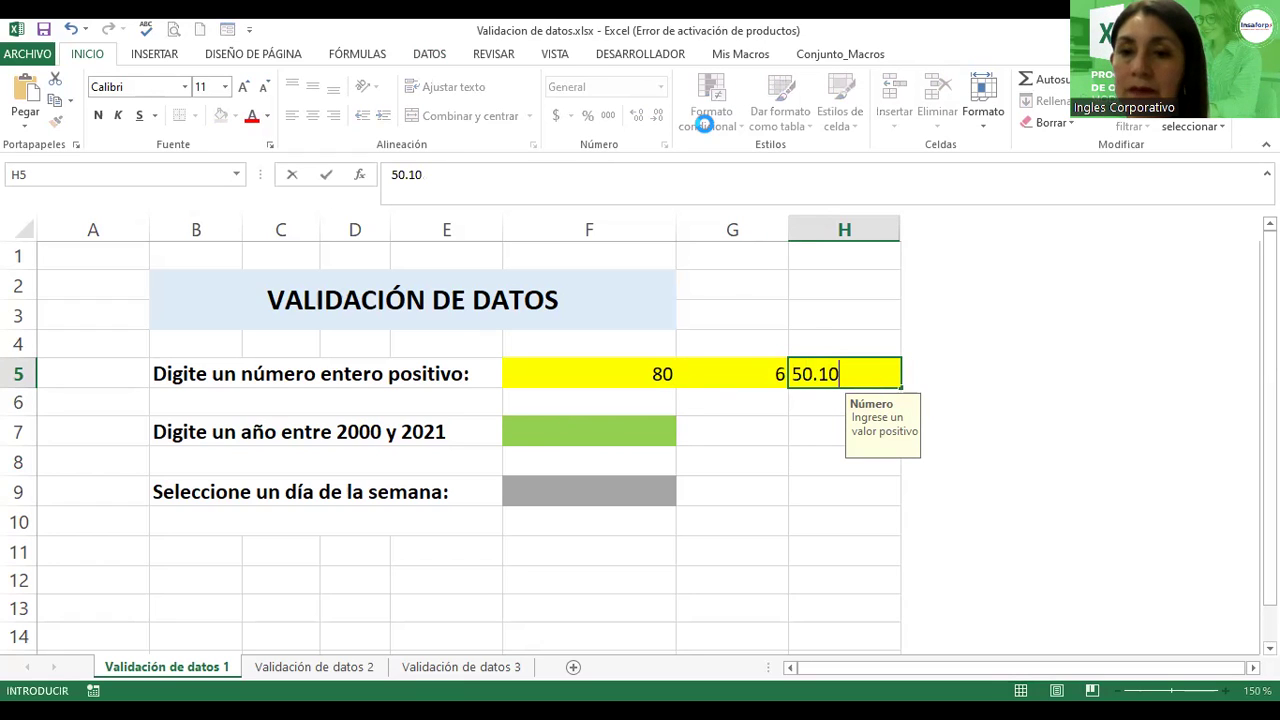
key("Return")
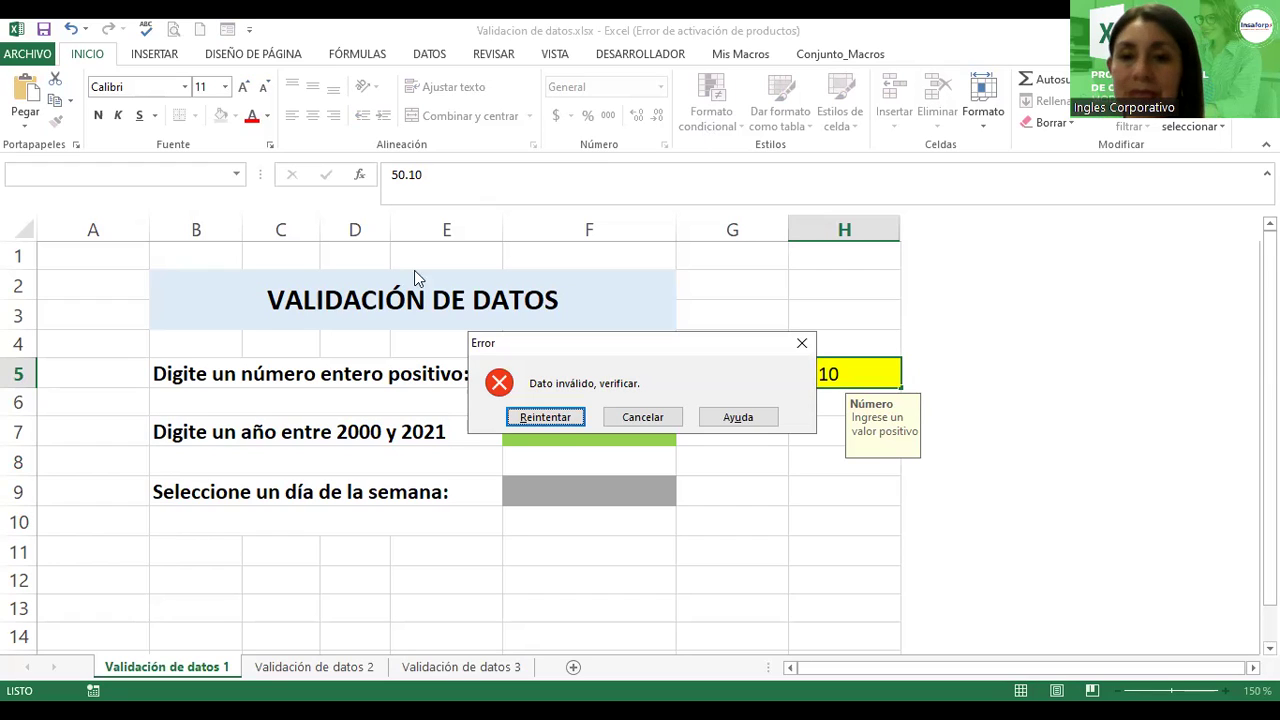
left_click(646, 423)
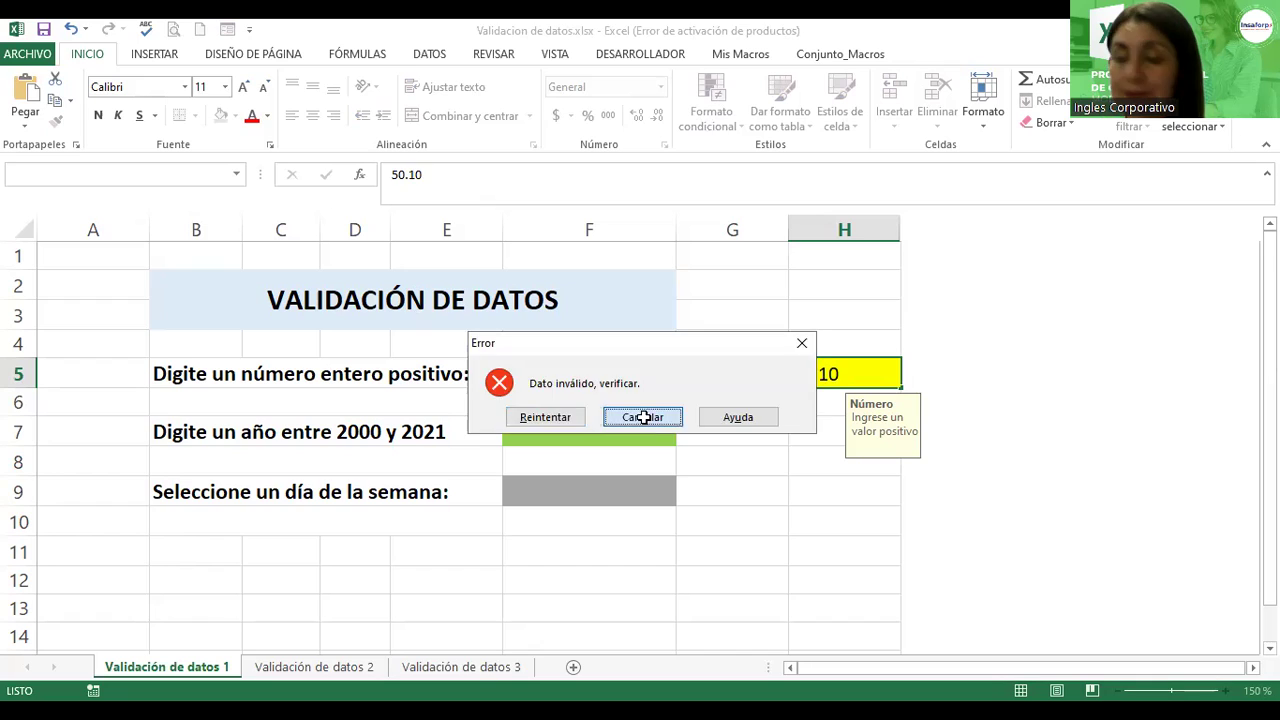
left_click(646, 423)
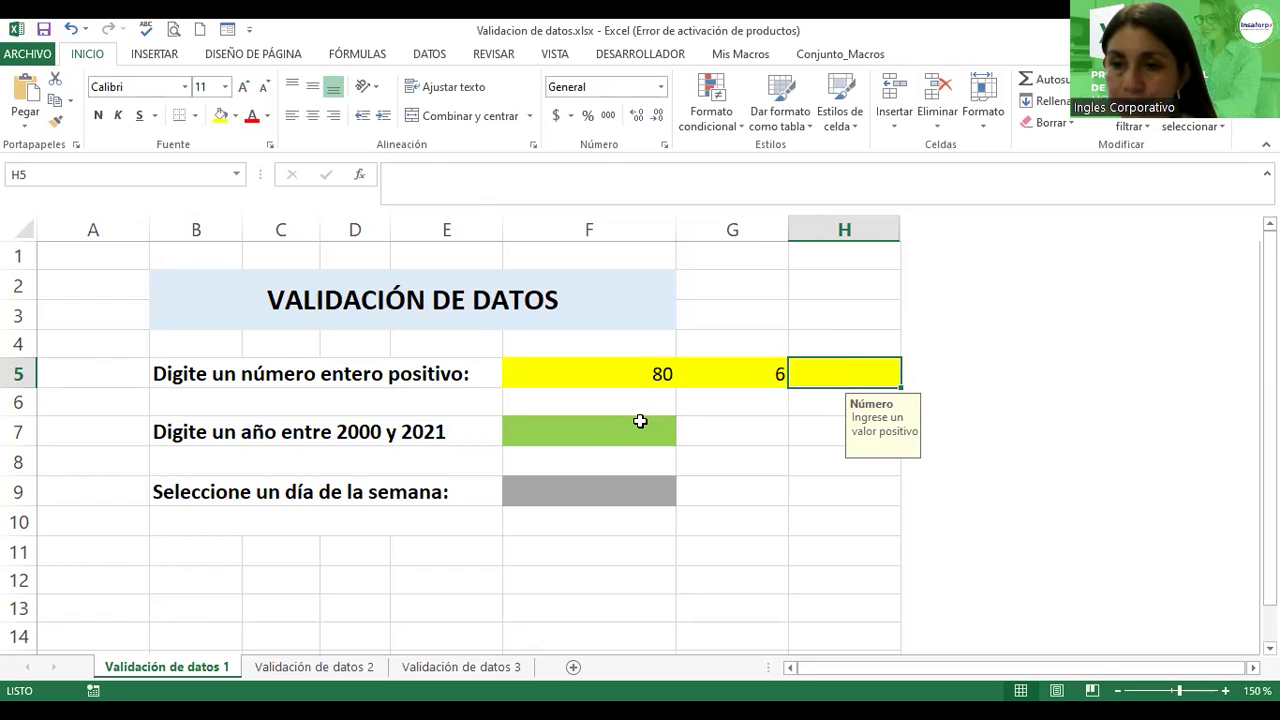
type("9")
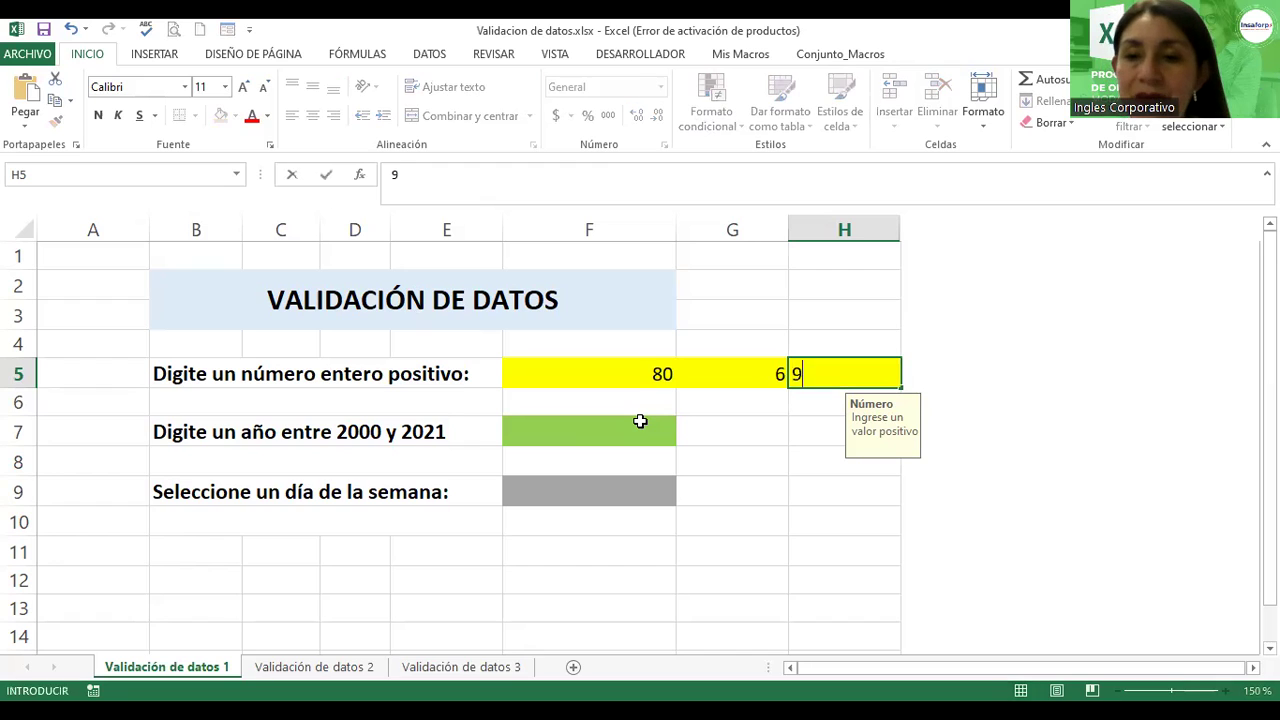
key("Return")
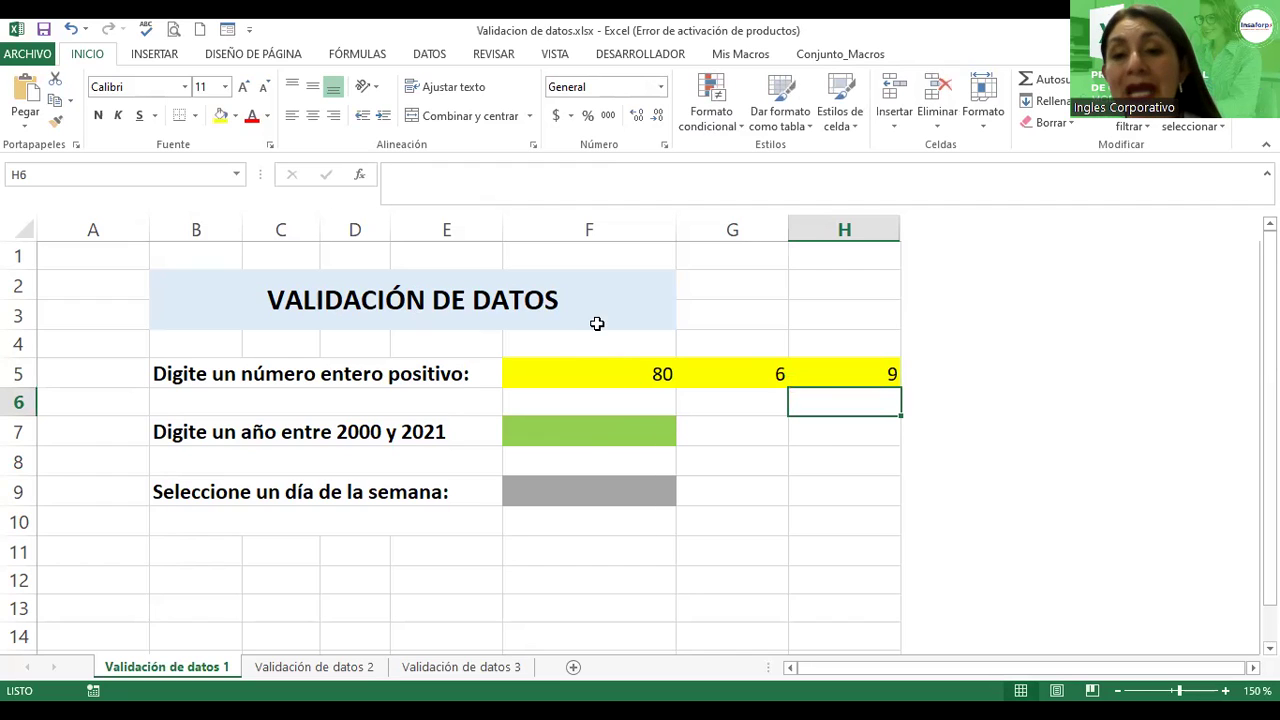
left_click_drag(553, 374, 815, 372)
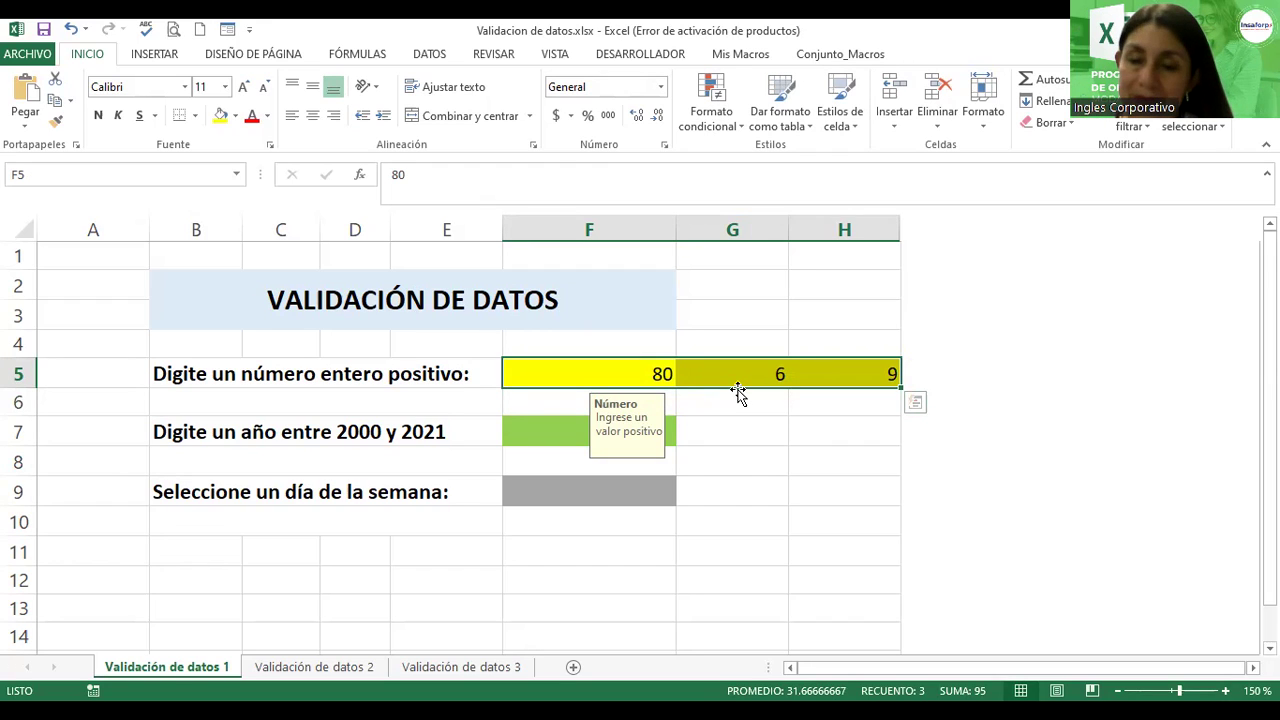
left_click(705, 438)
left_click(616, 374)
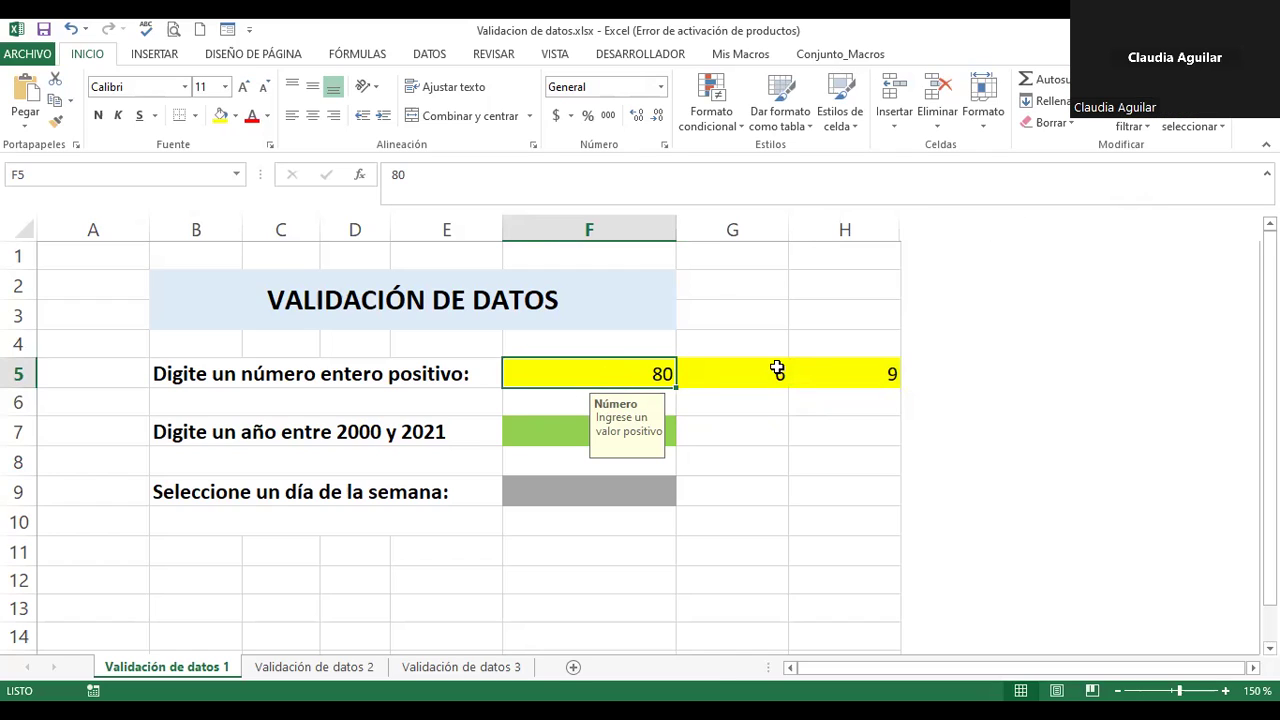
left_click(531, 442)
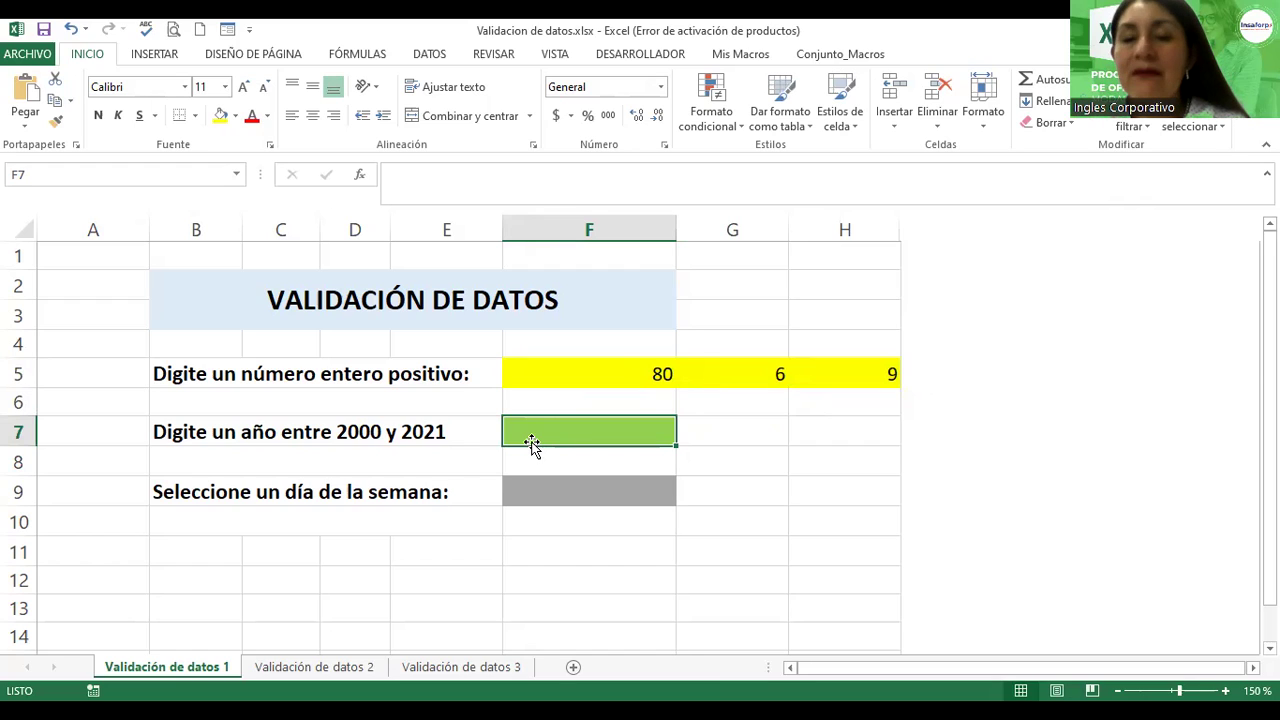
Select F7:H7 and give the cells a light green fill.
left_click_drag(640, 422, 816, 432)
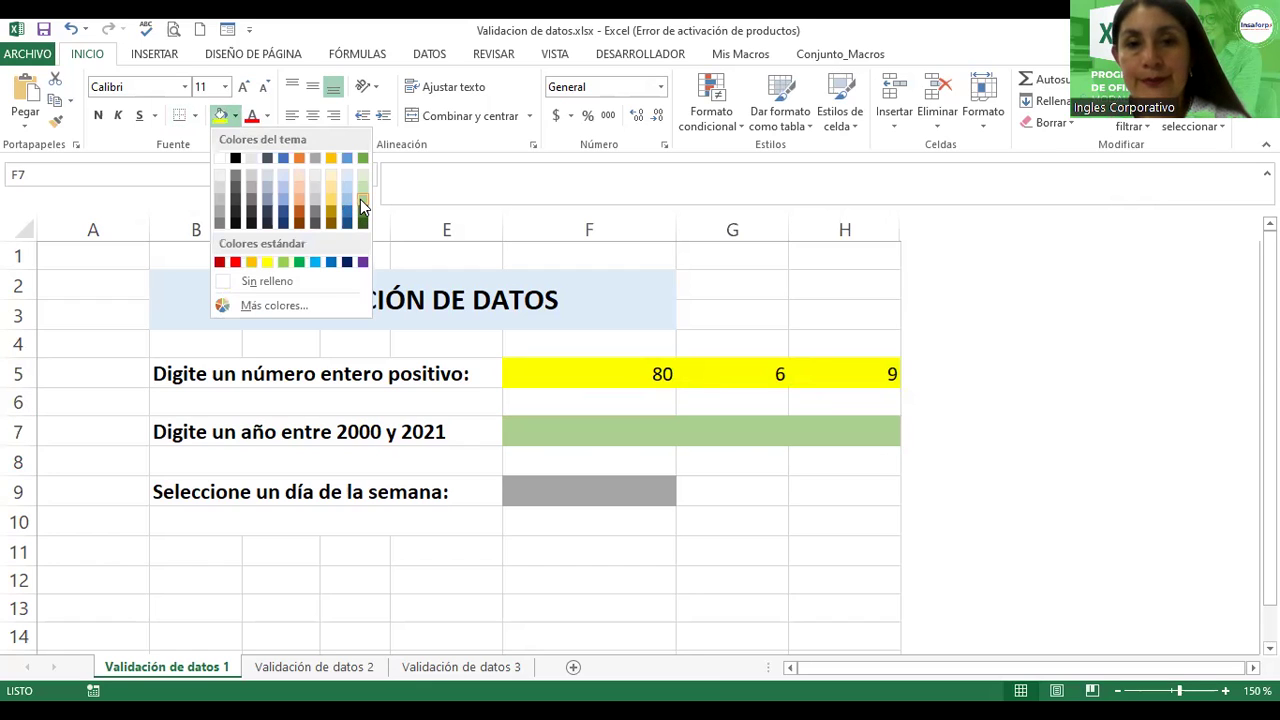
left_click(360, 199)
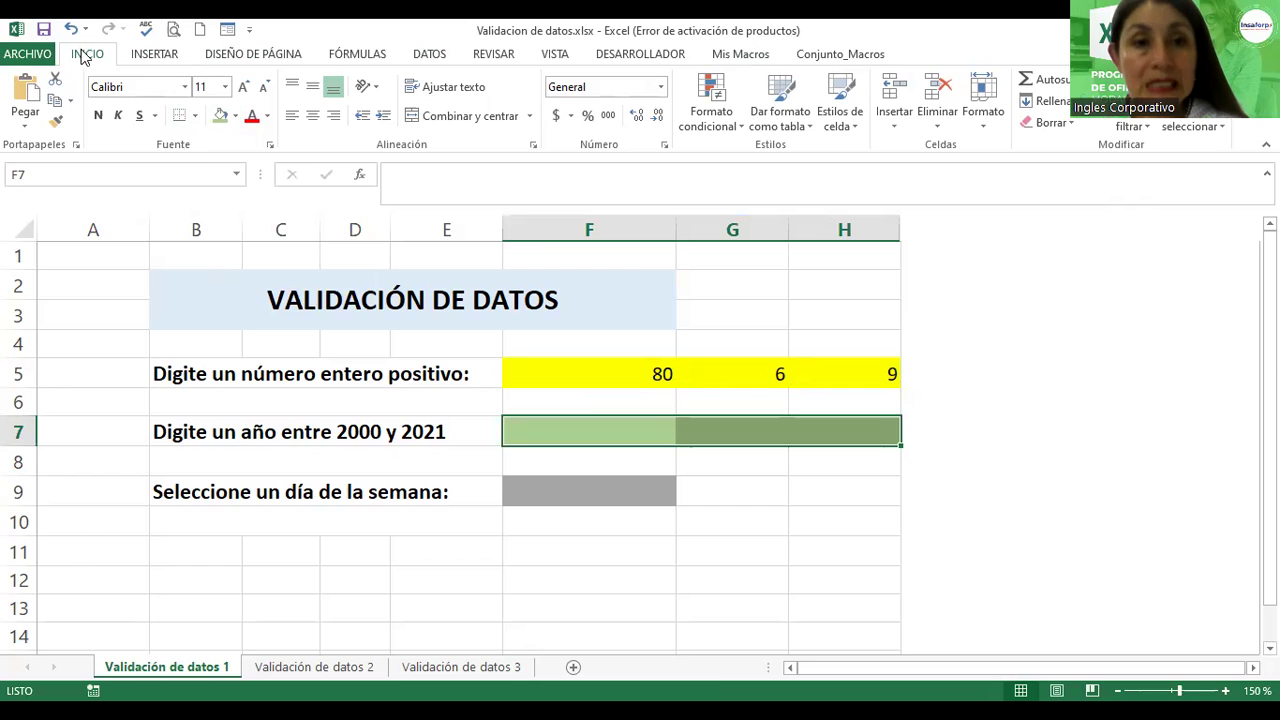
left_click(429, 54)
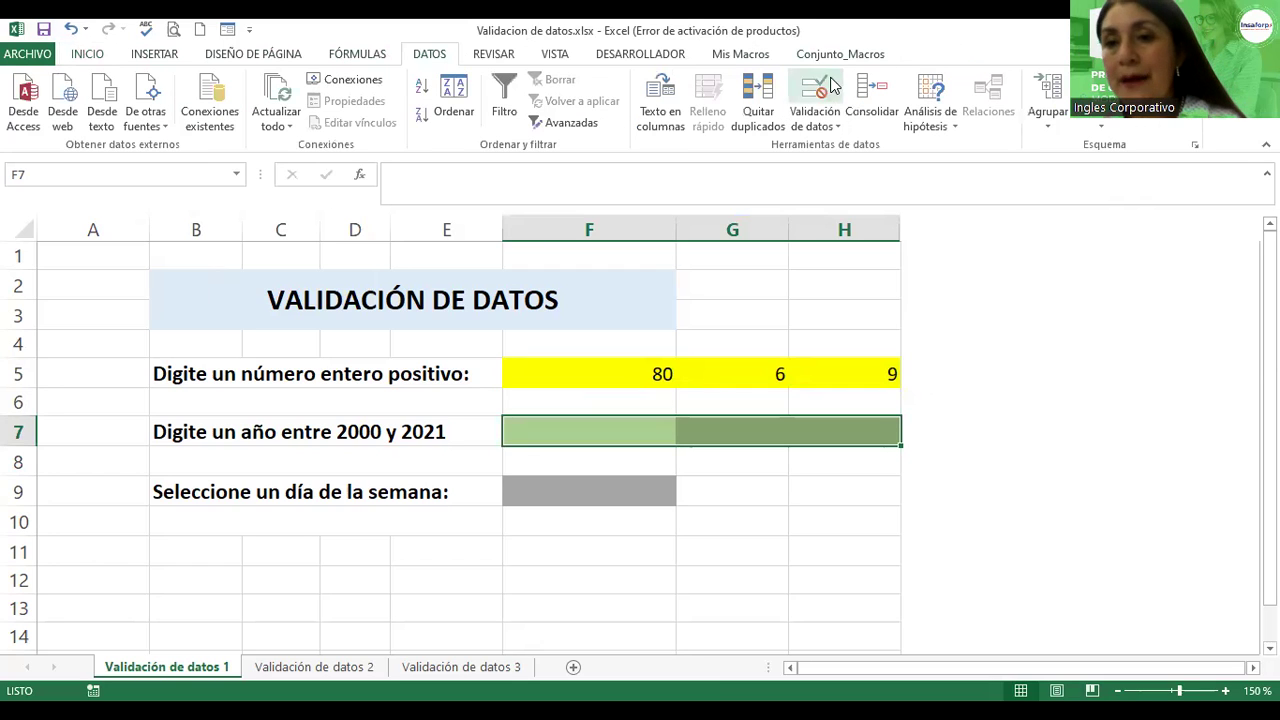
Validate F7:H7 as Número entero between Mínimo 2000 and Máximo 2021.
left_click(836, 126)
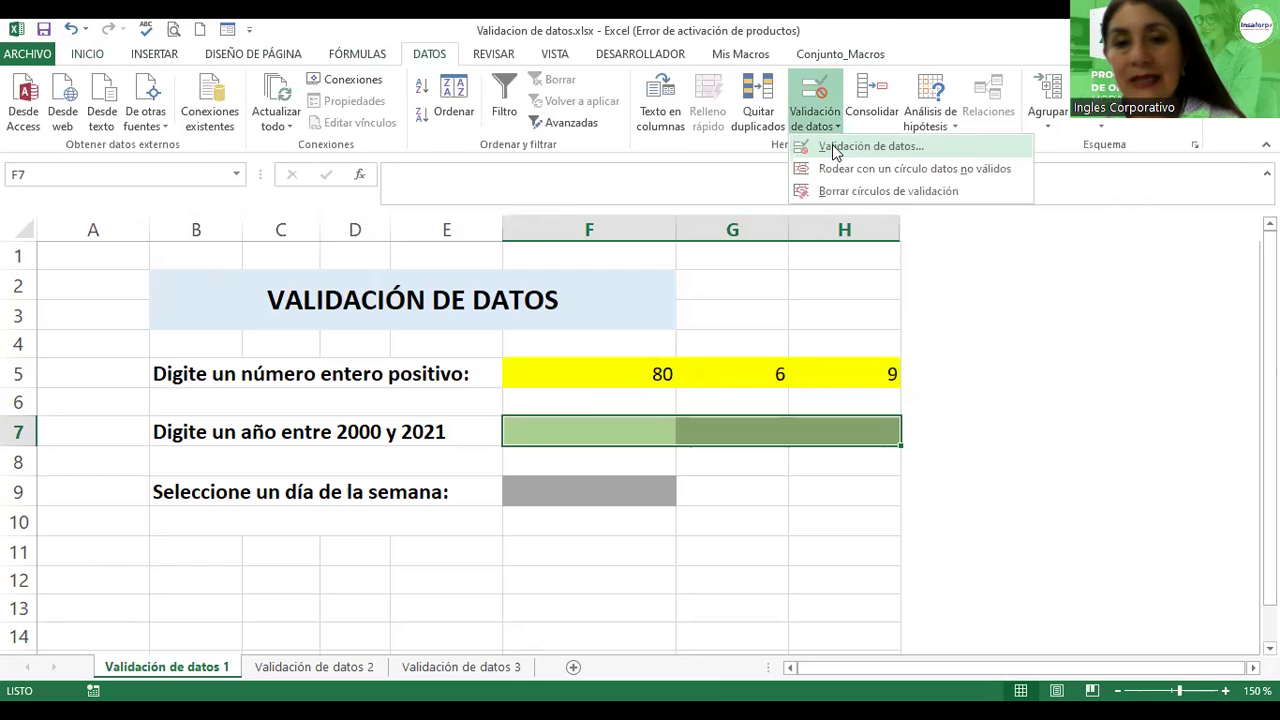
left_click(835, 148)
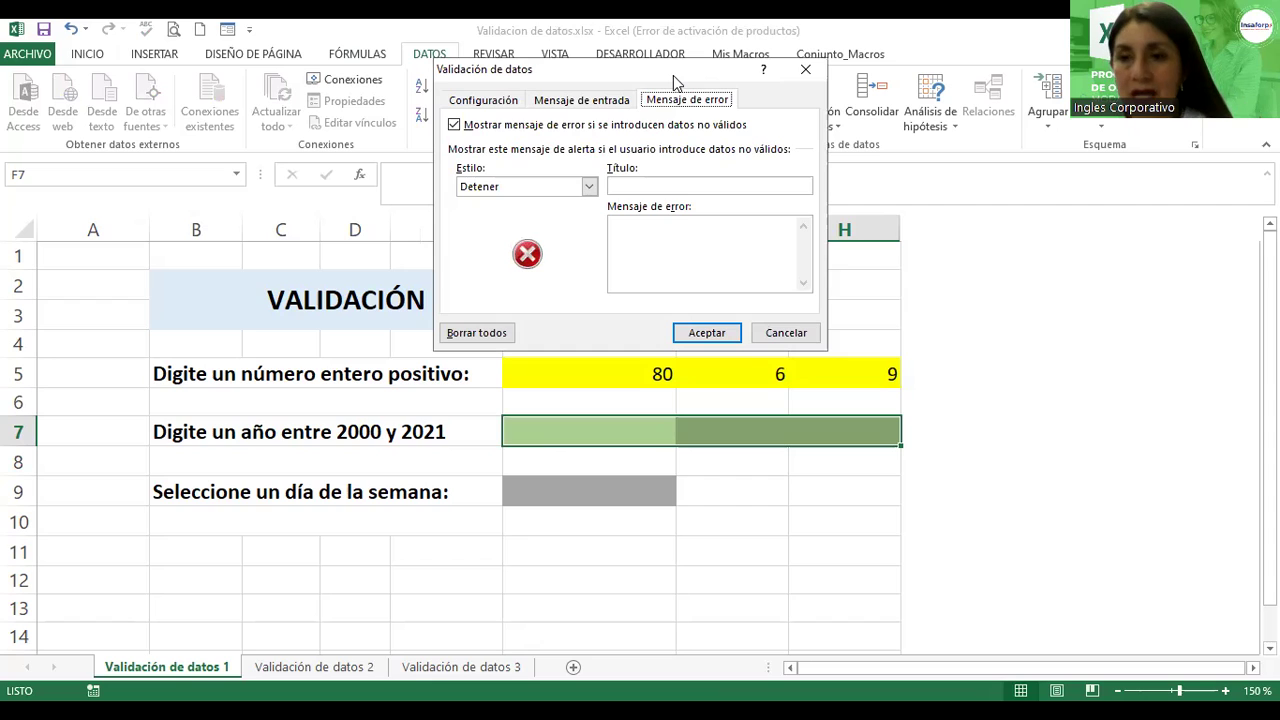
left_click(591, 189)
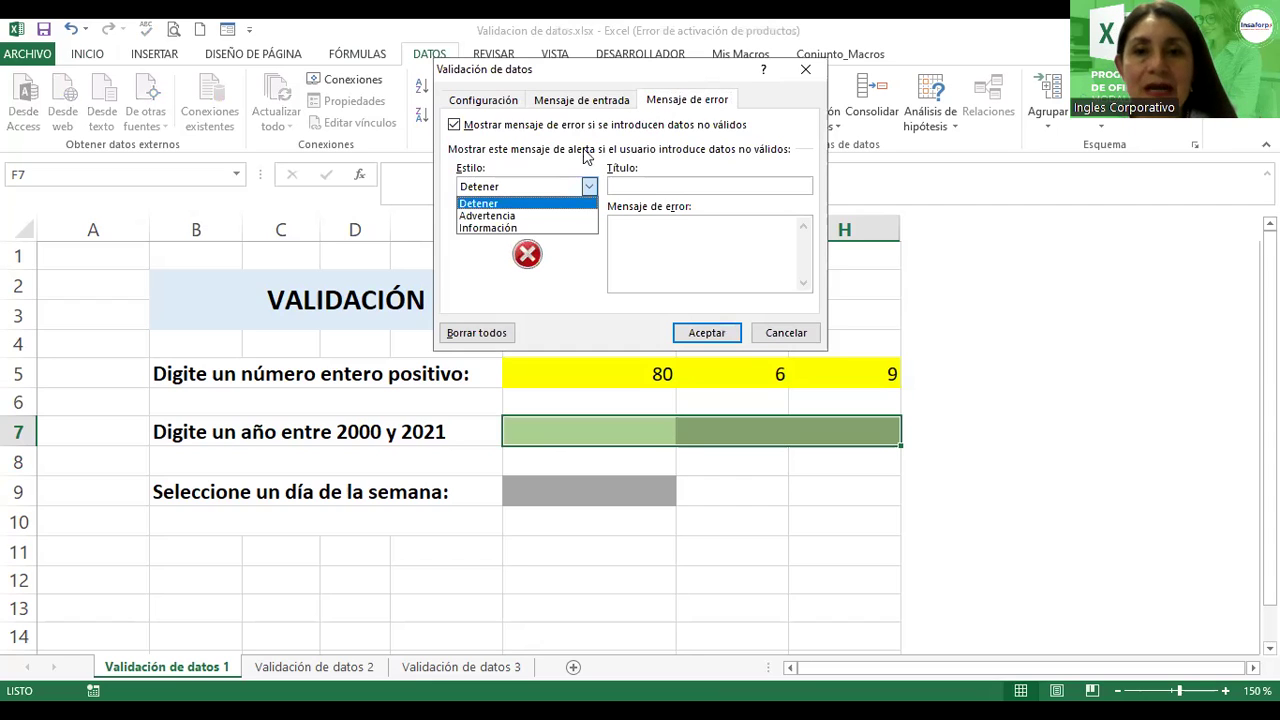
left_click(483, 100)
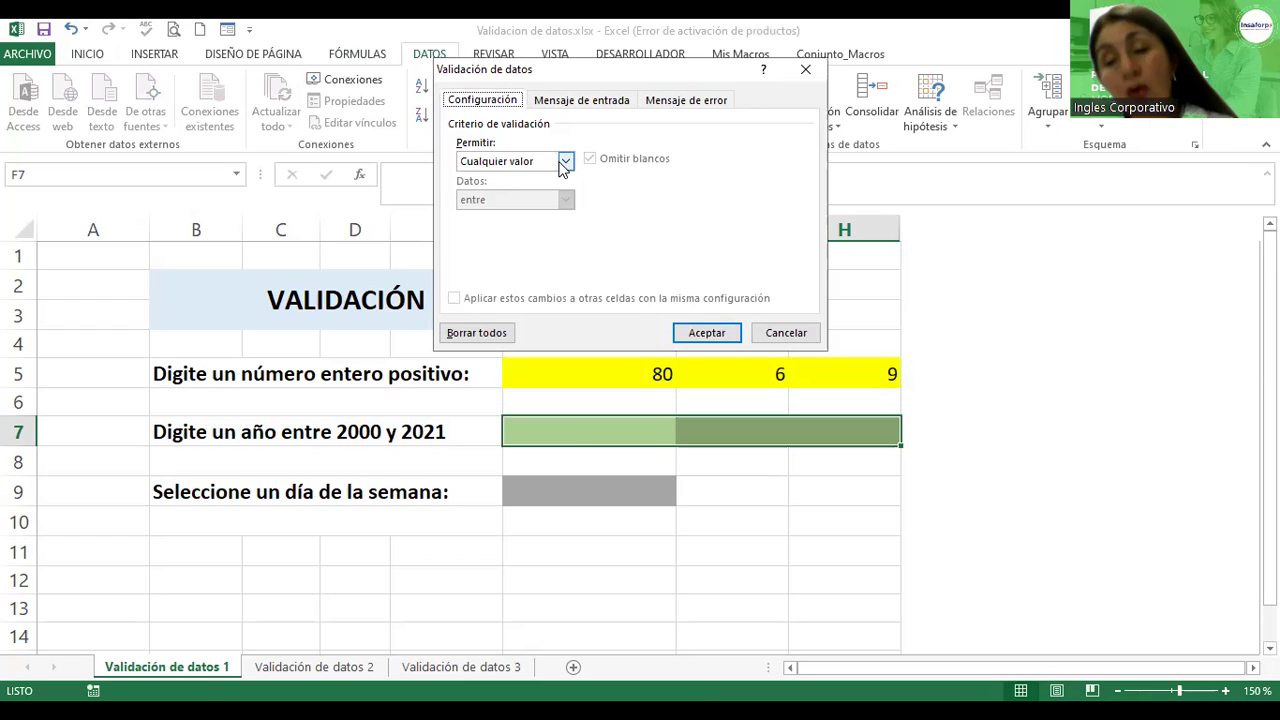
left_click(546, 167)
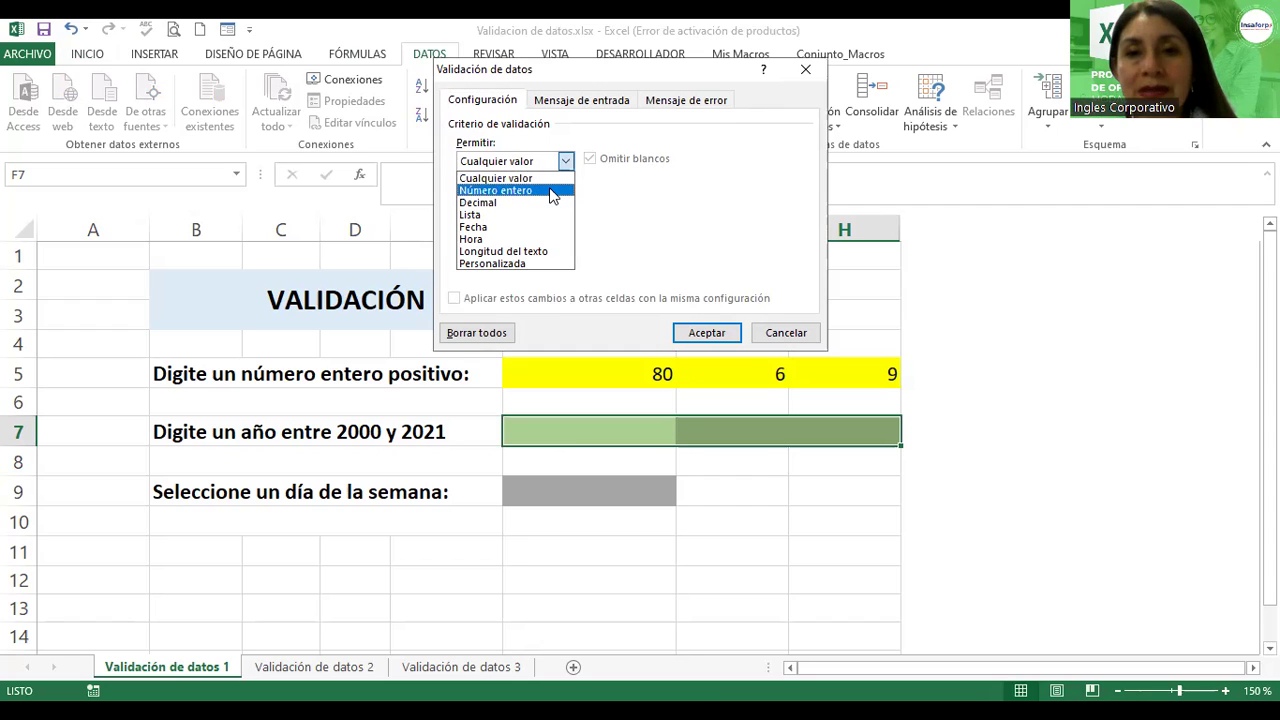
left_click(551, 192)
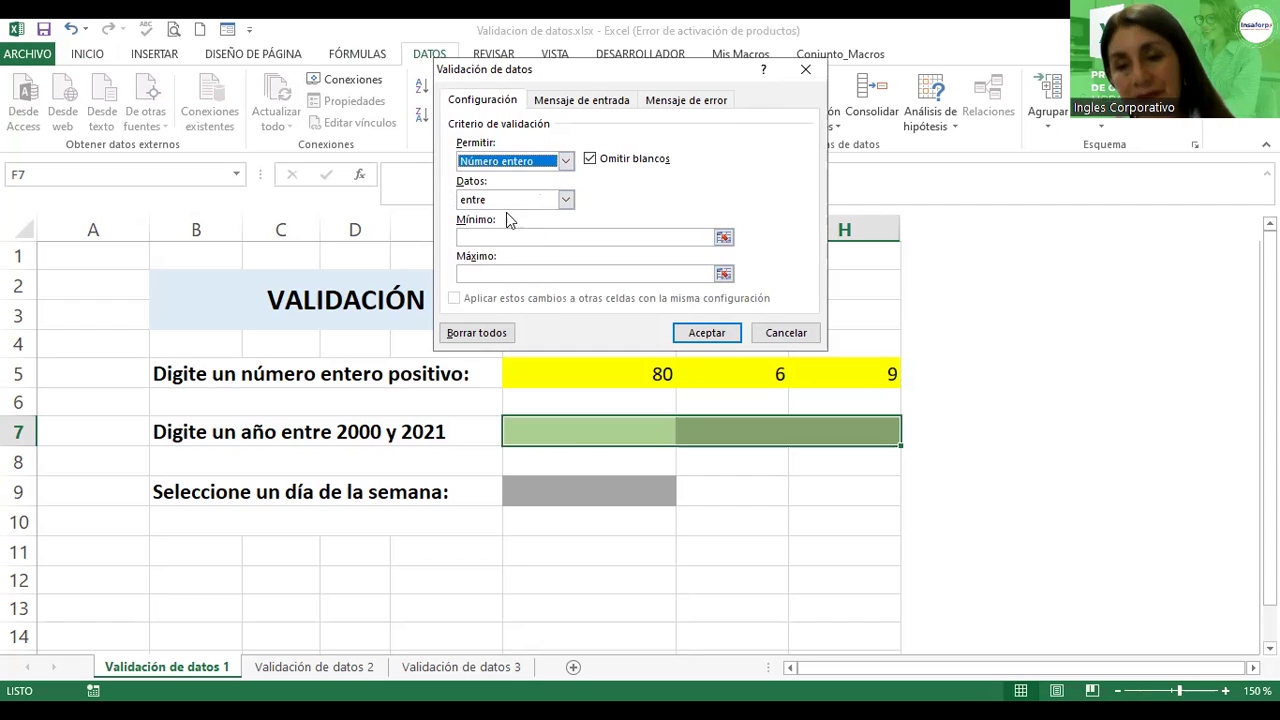
left_click(566, 201)
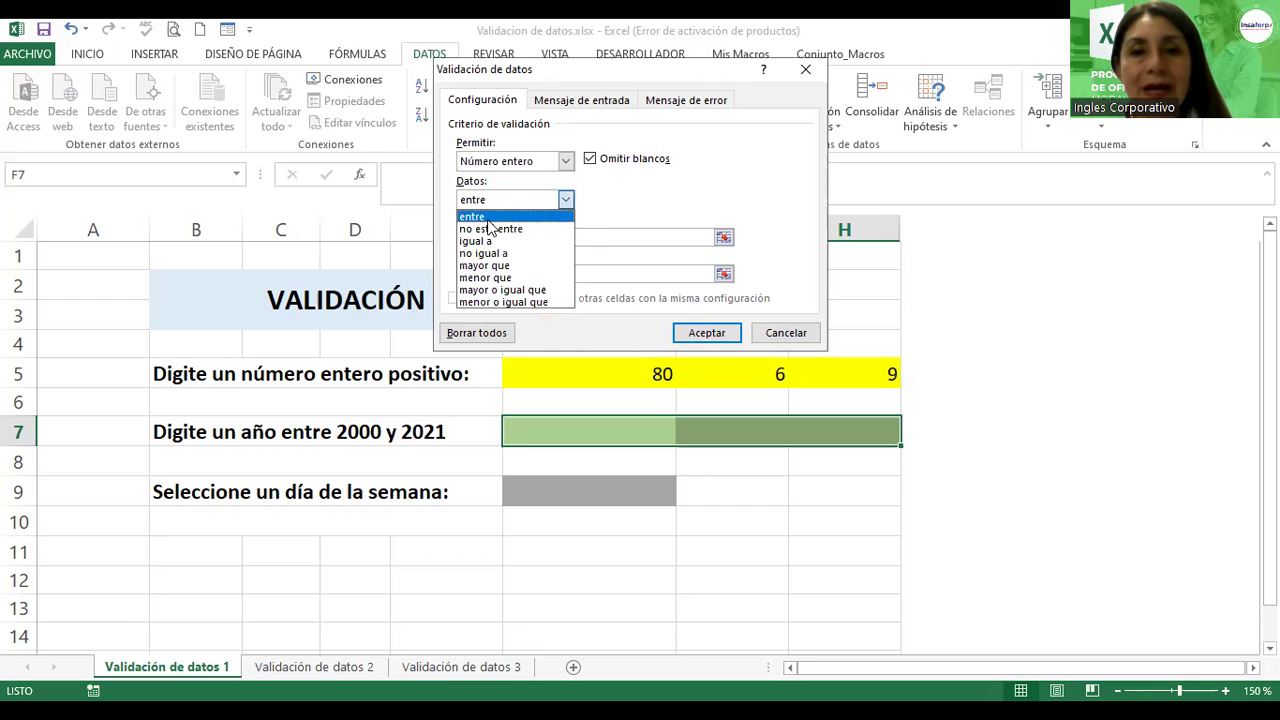
key("Escape")
left_click(536, 235)
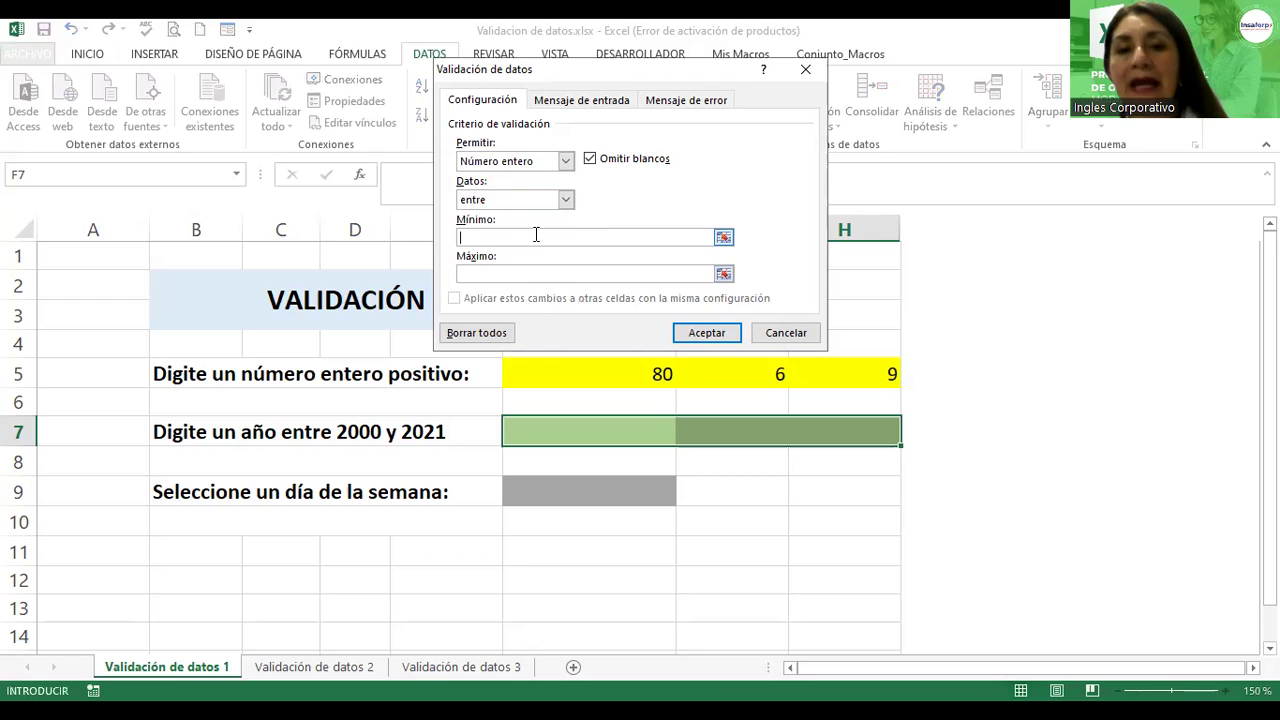
type("2000")
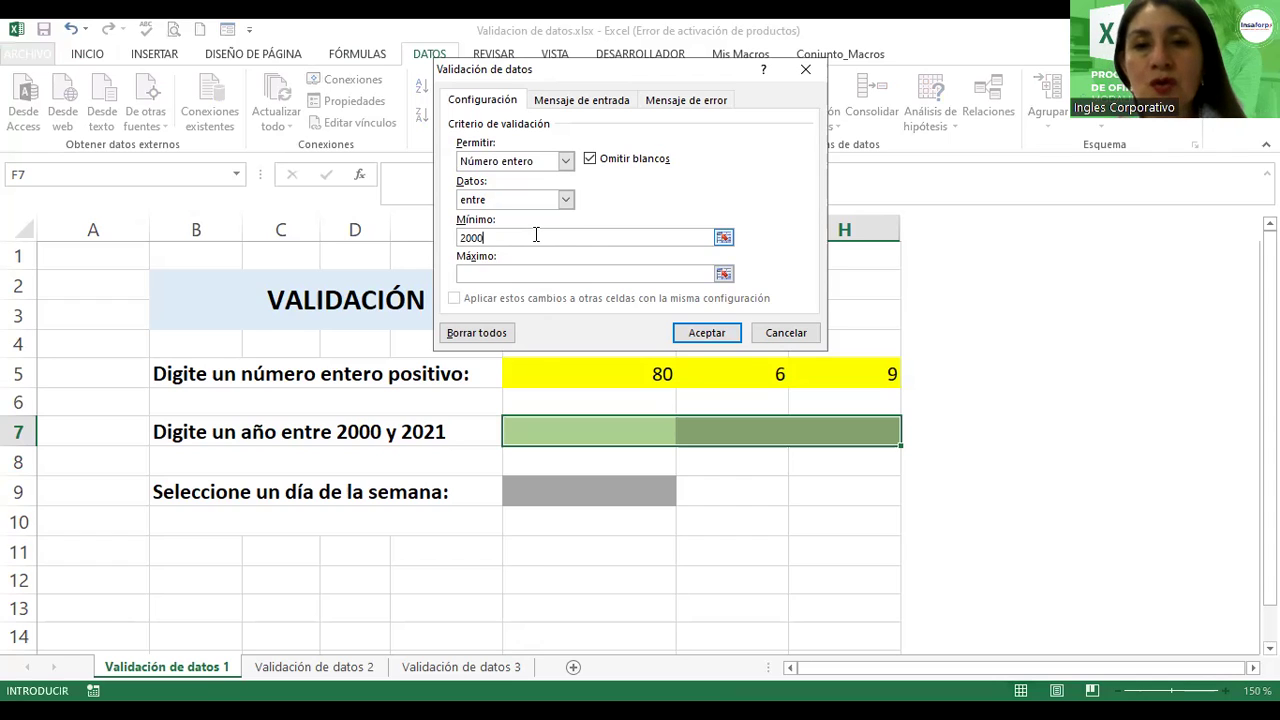
left_click(530, 272)
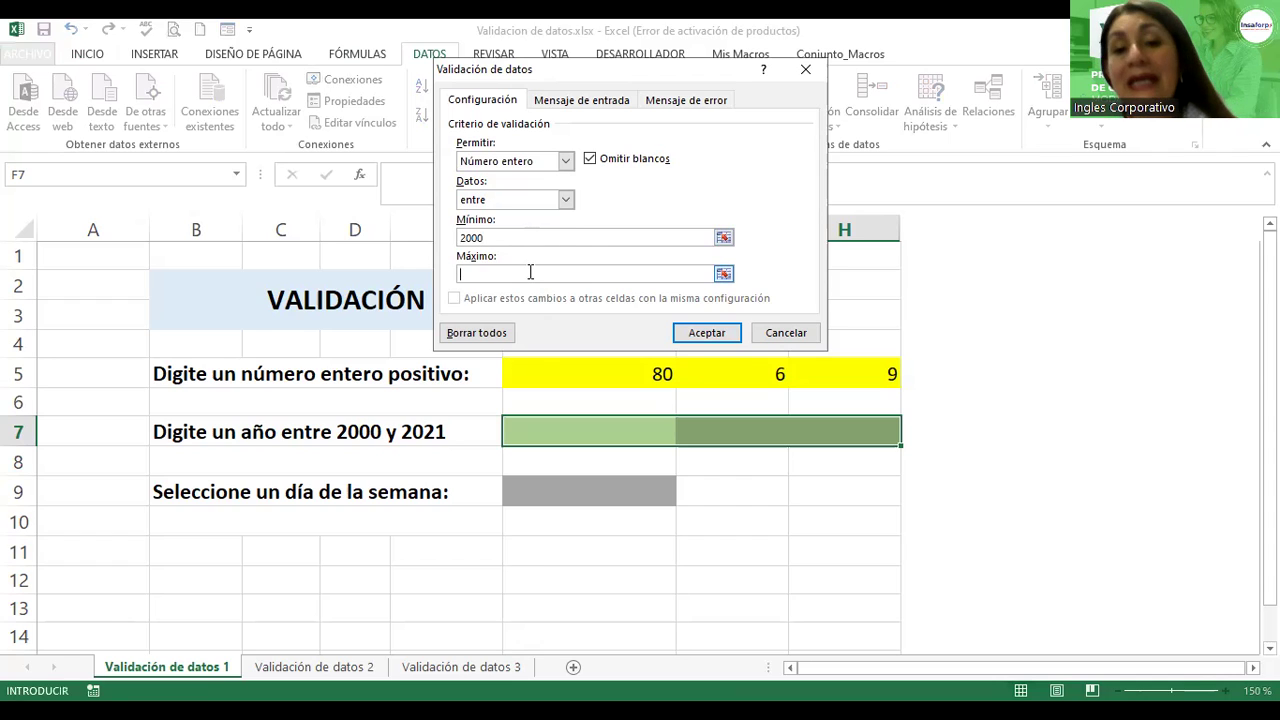
type("2021")
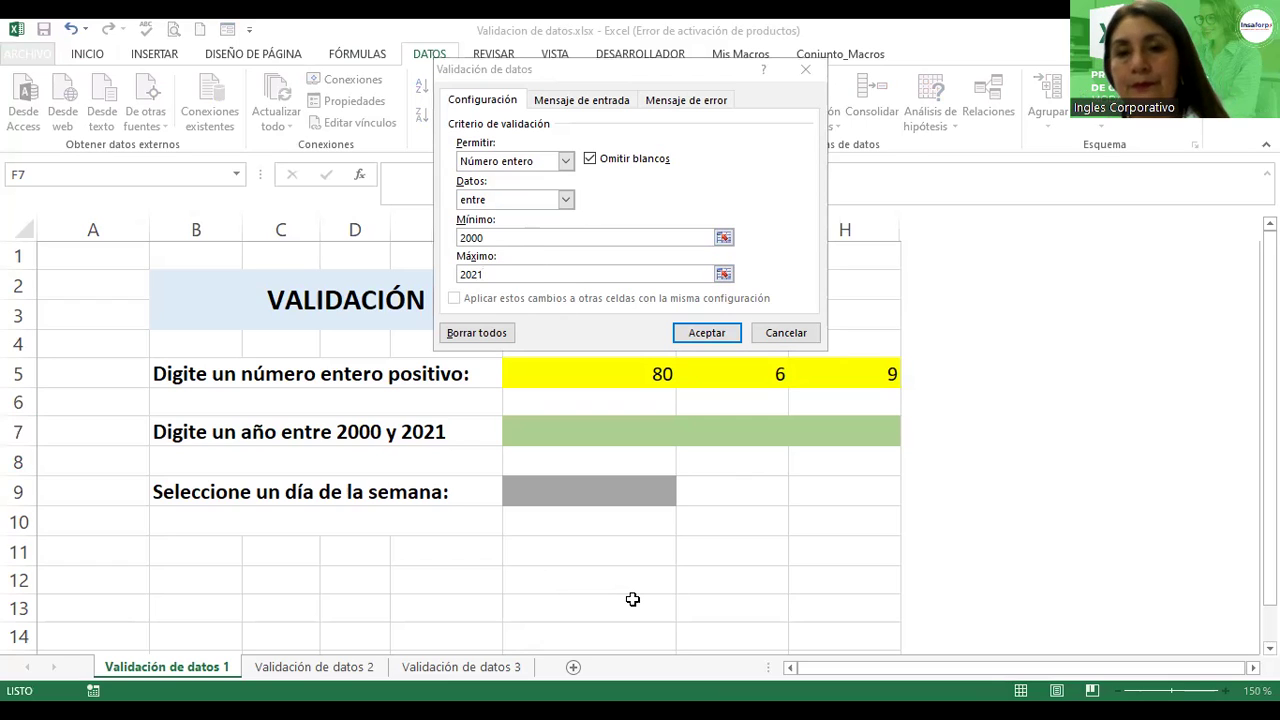
Add the input message title 'Año' with text 'Ingrese el año de promoción.'.
left_click(605, 102)
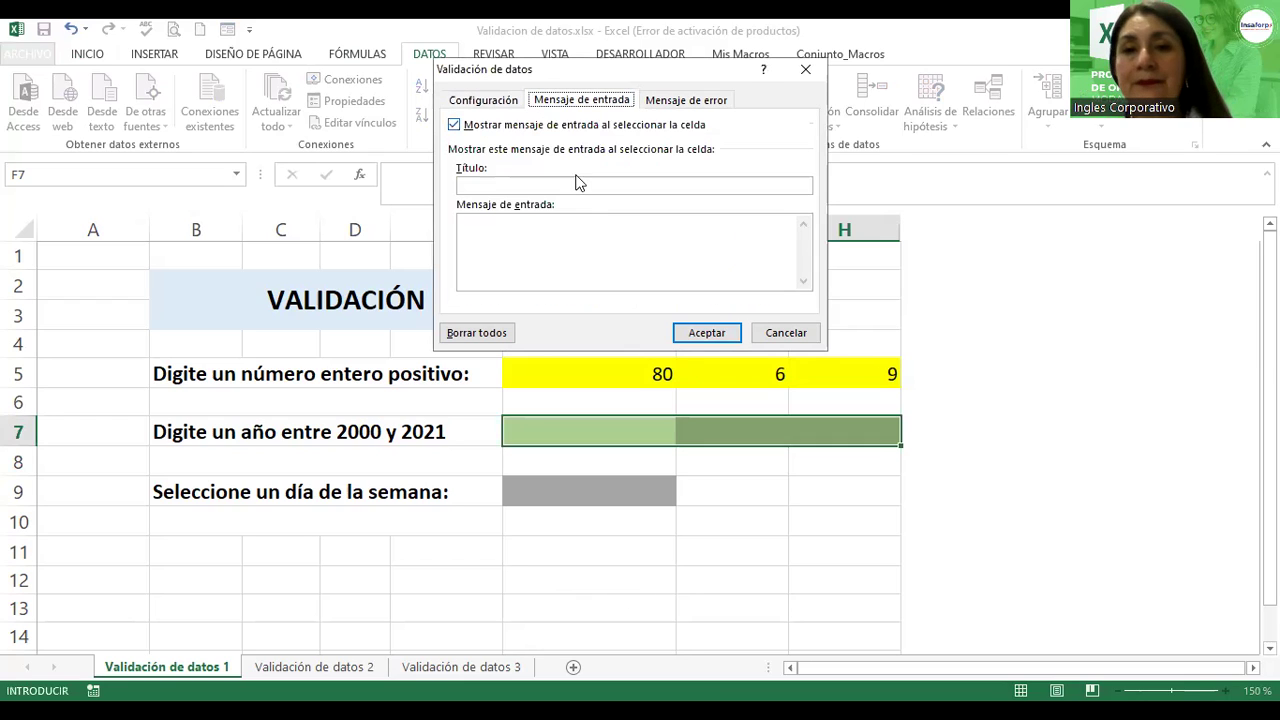
left_click(565, 187)
type("Año")
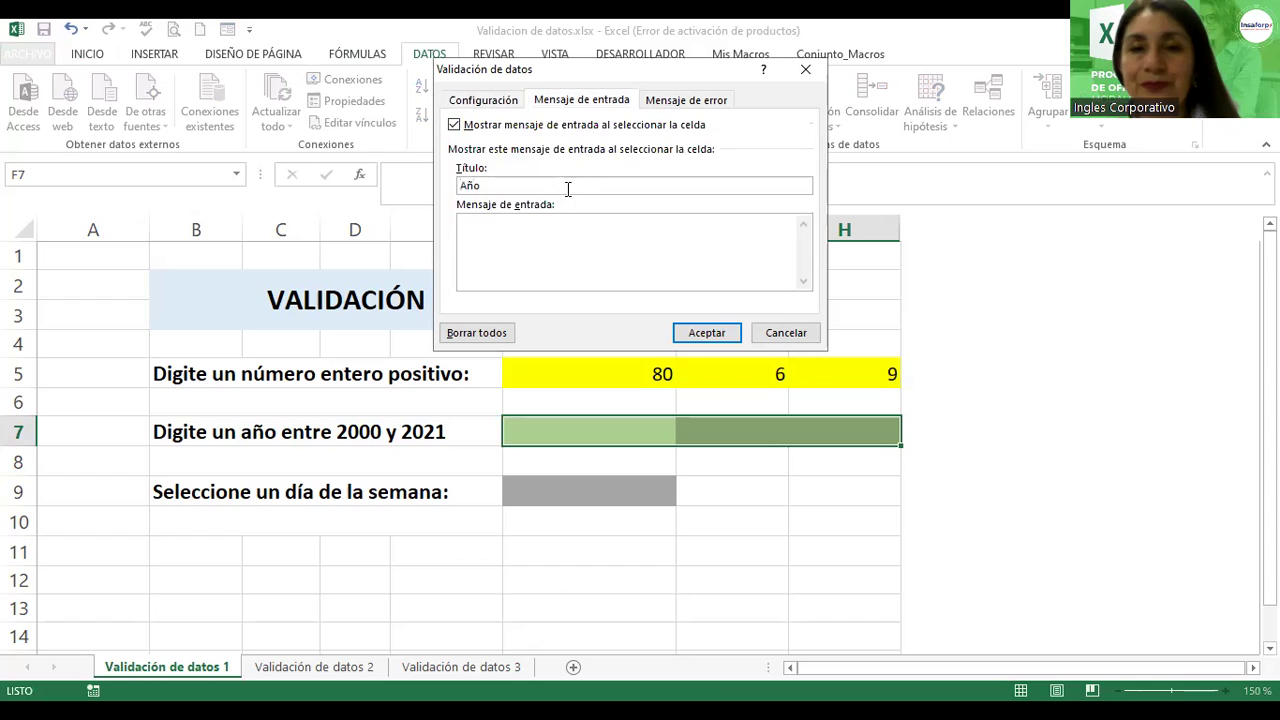
left_click(585, 234)
type("Ingrese el año de promoción.")
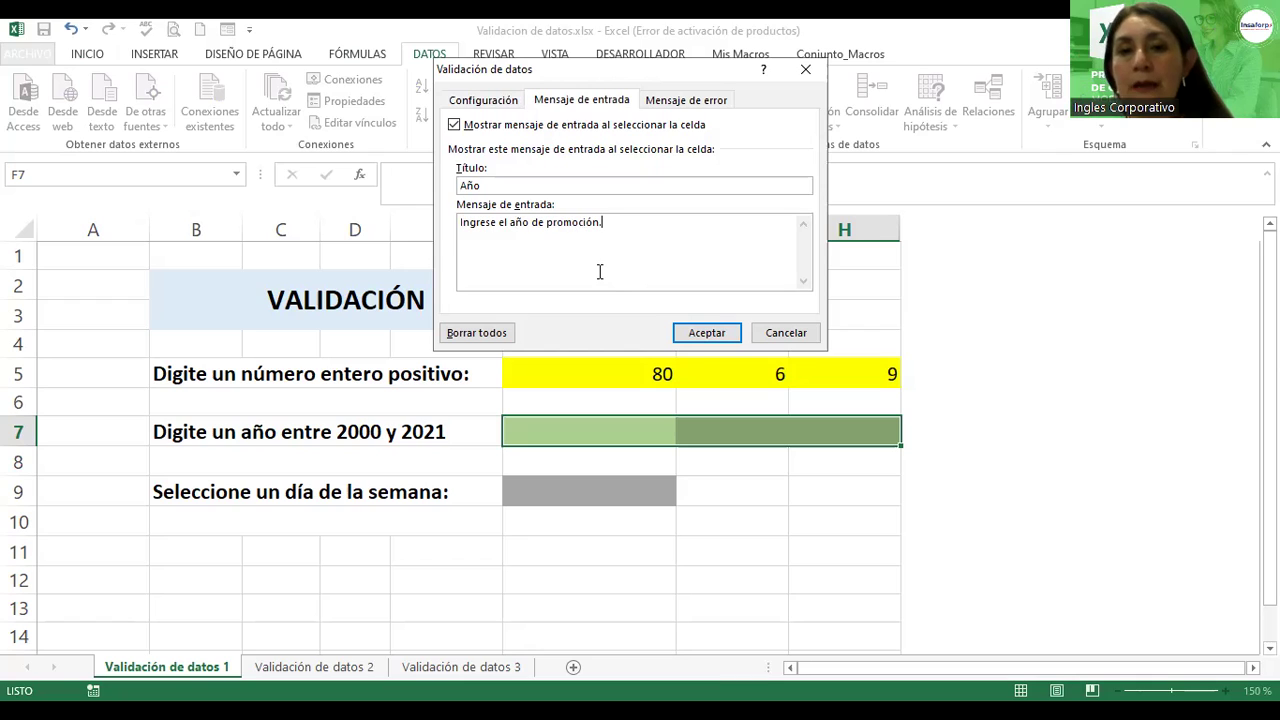
left_click(662, 102)
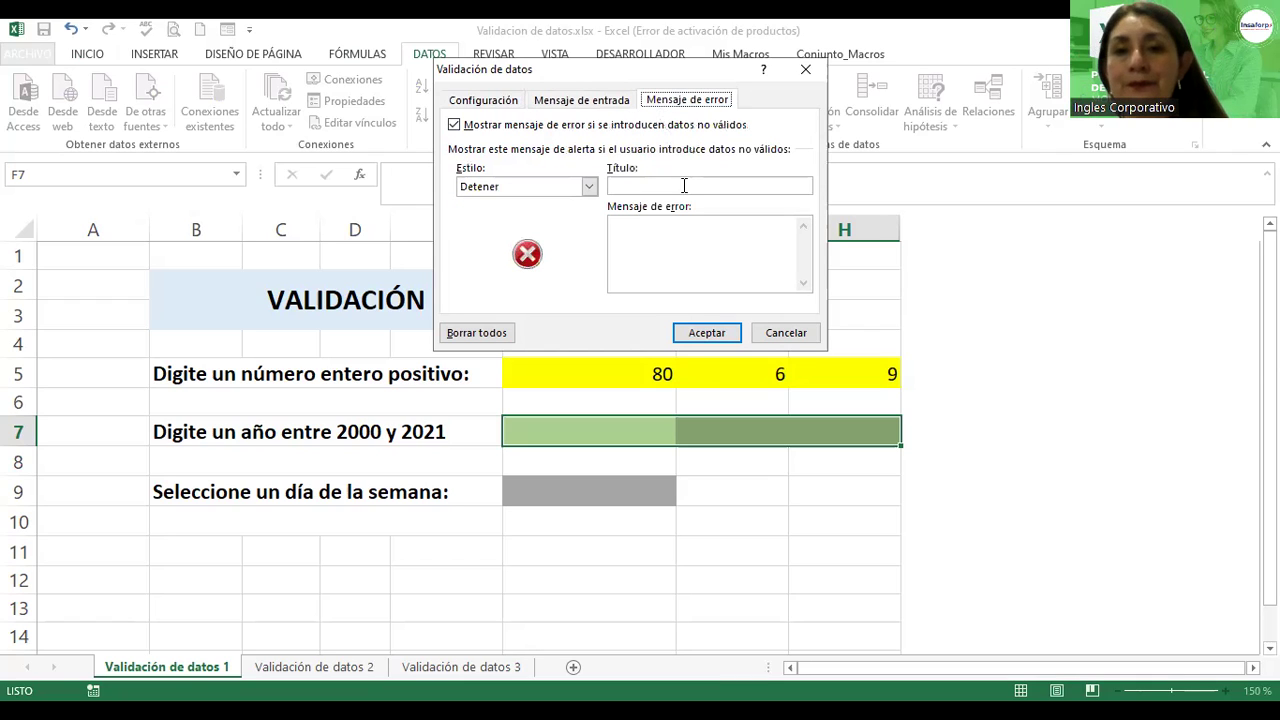
Set the error alert style to Advertencia with the title 'Error Año'.
left_click(590, 188)
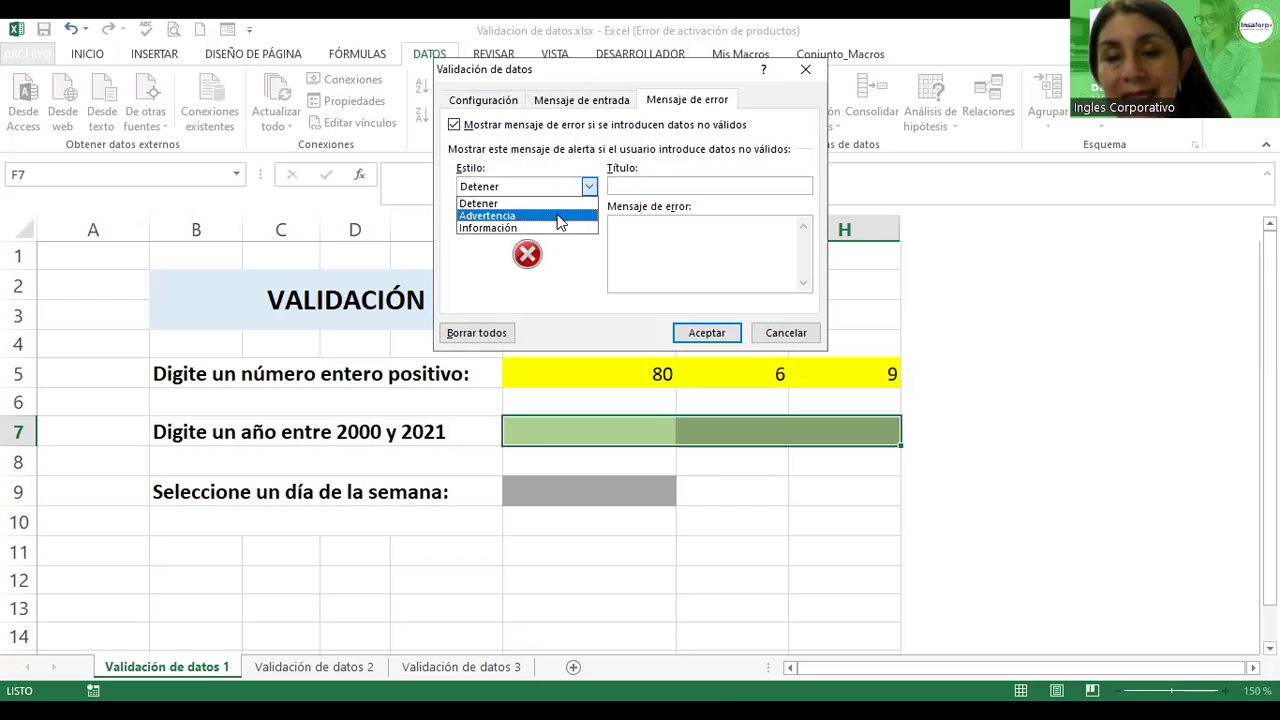
left_click(560, 216)
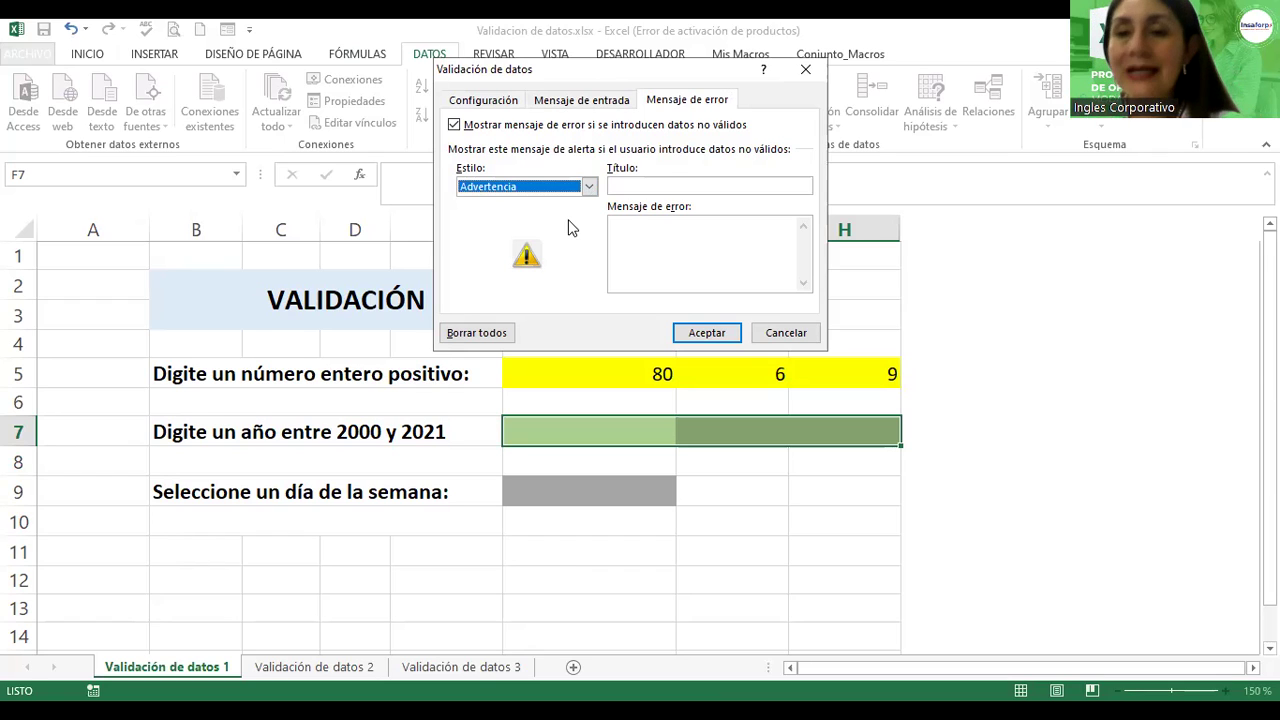
left_click(683, 188)
type("E")
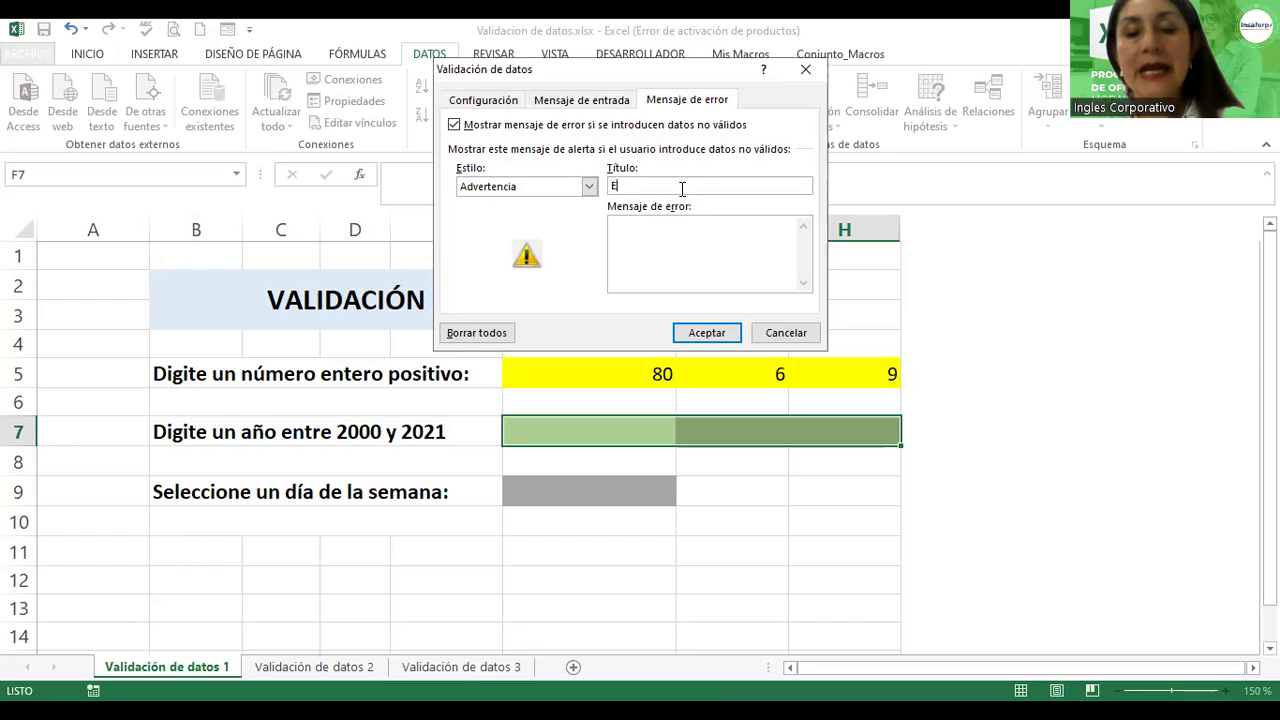
type("ro")
key("BackSpace")
type("ror Año")
Write the error message 'El año ingresado no se encuentra en el intervalo solicitado', fixing typos.
left_click(675, 251)
type("E")
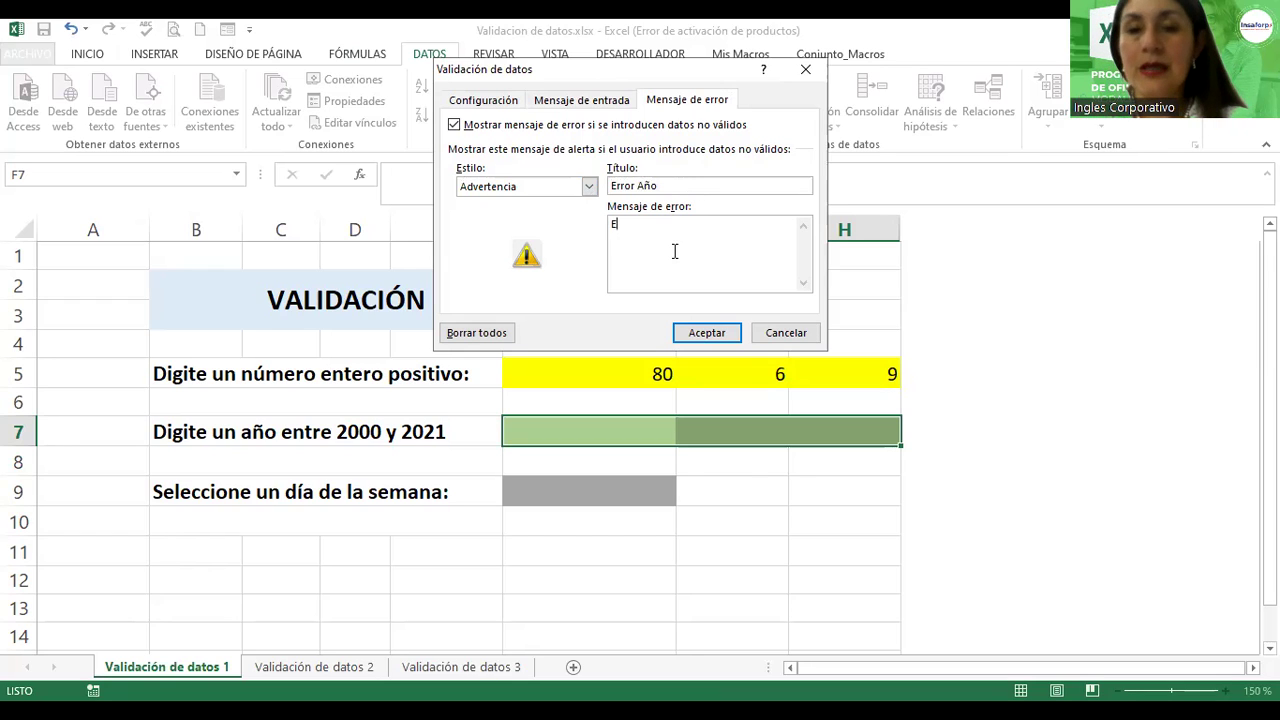
type("l añ")
key("BackSpace")
type("no ingresado ")
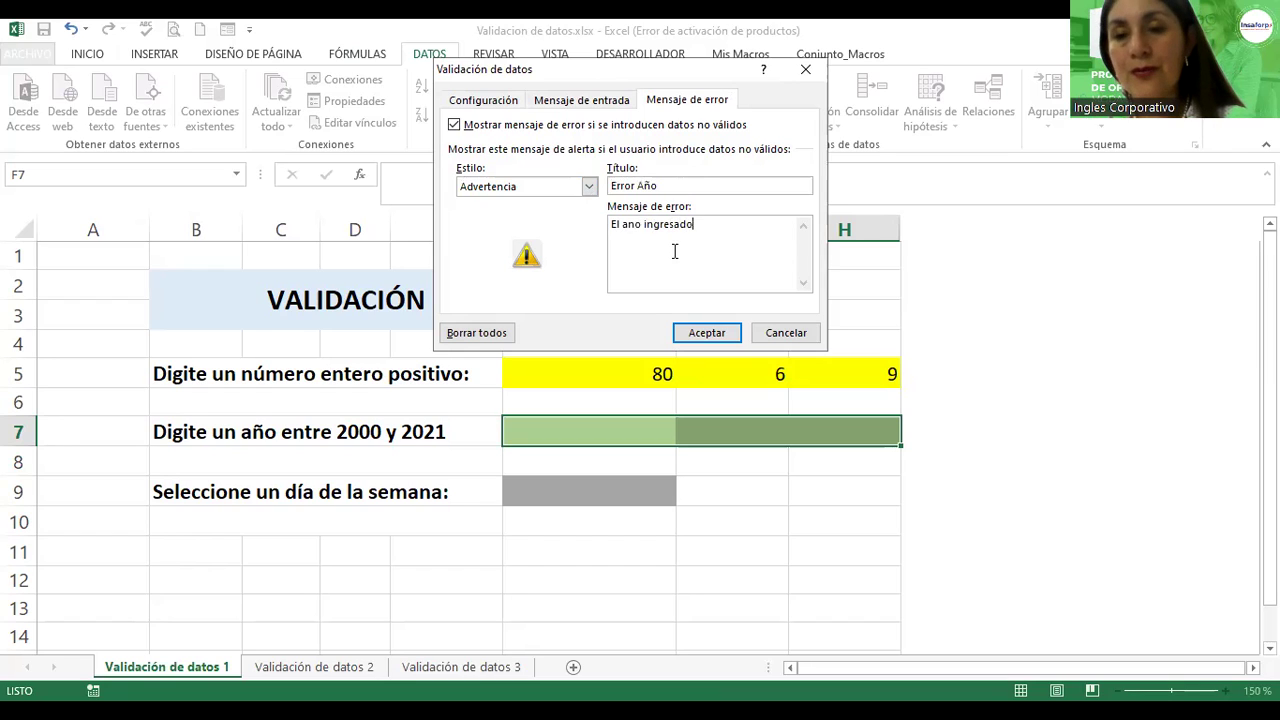
type("no se encuentra en e")
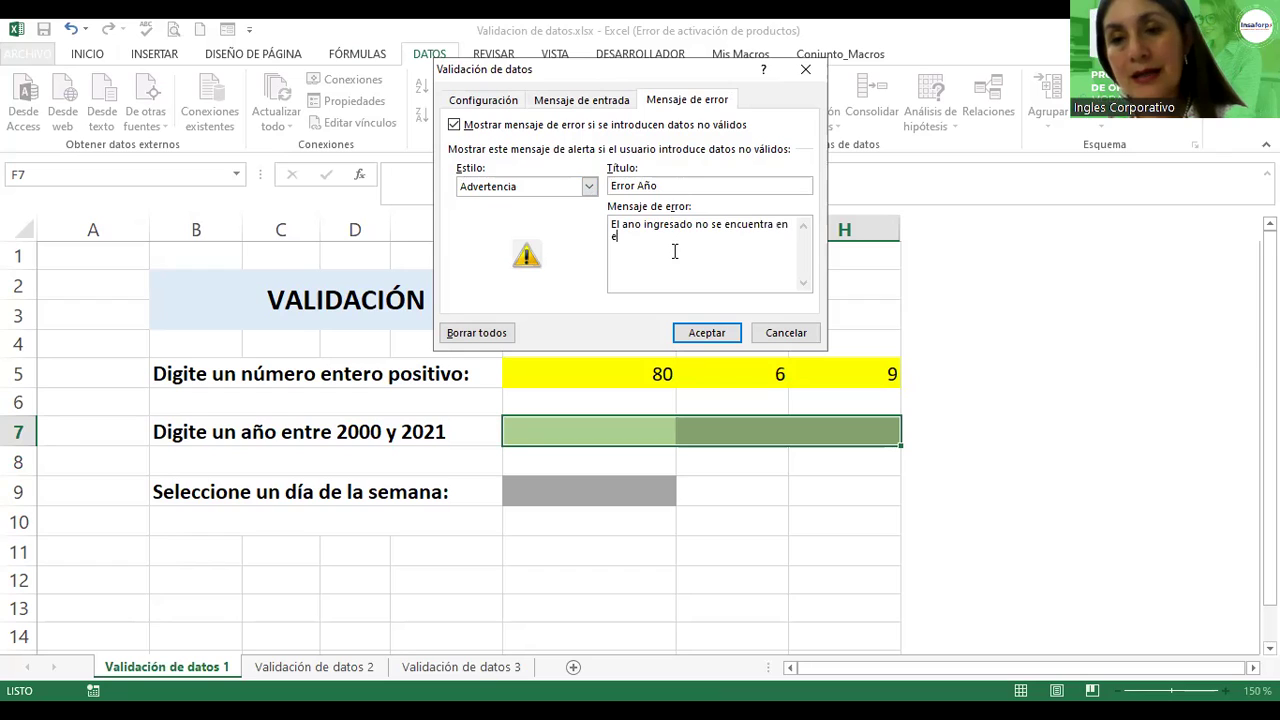
type("l intervalo solicitado.")
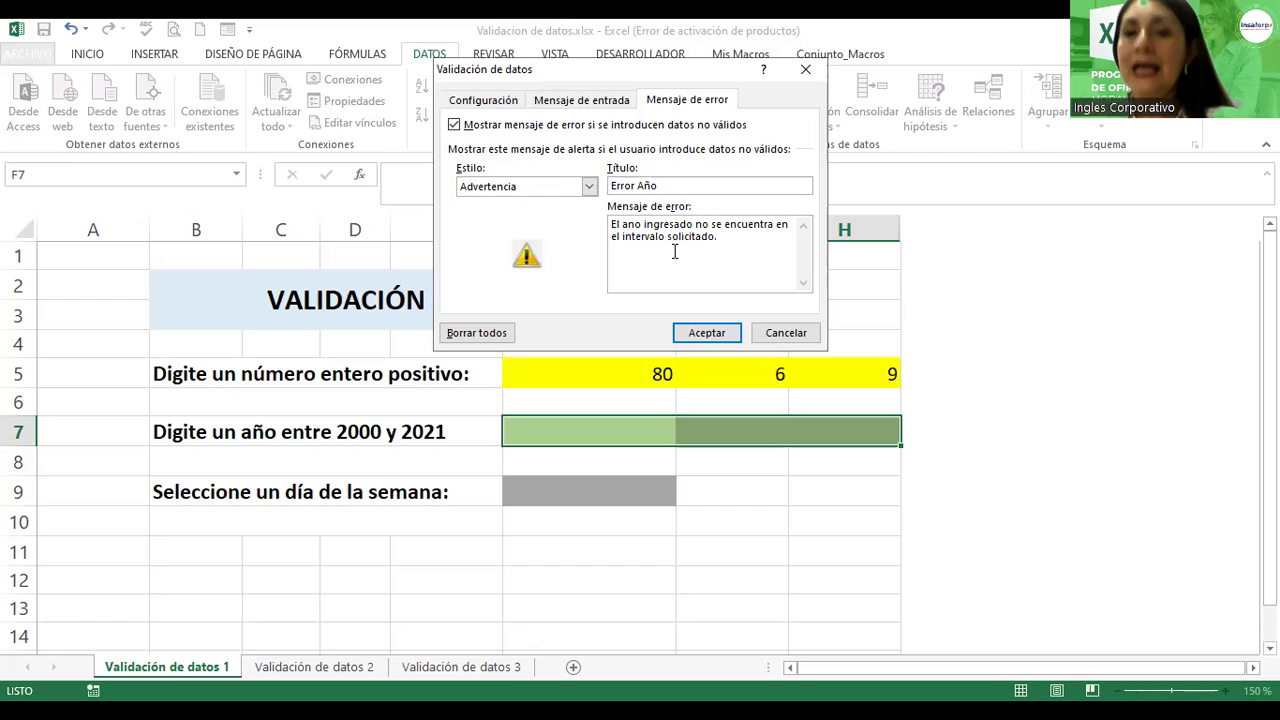
left_click(632, 226)
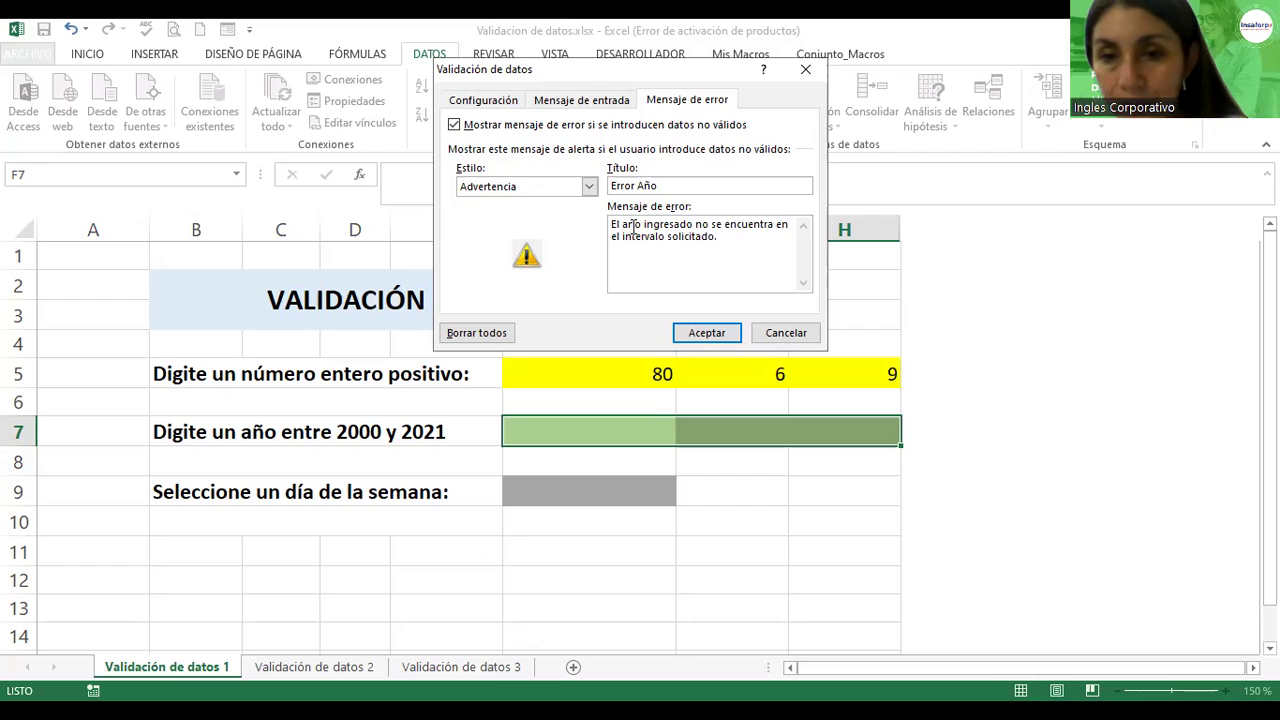
key("BackSpace")
type("ñ")
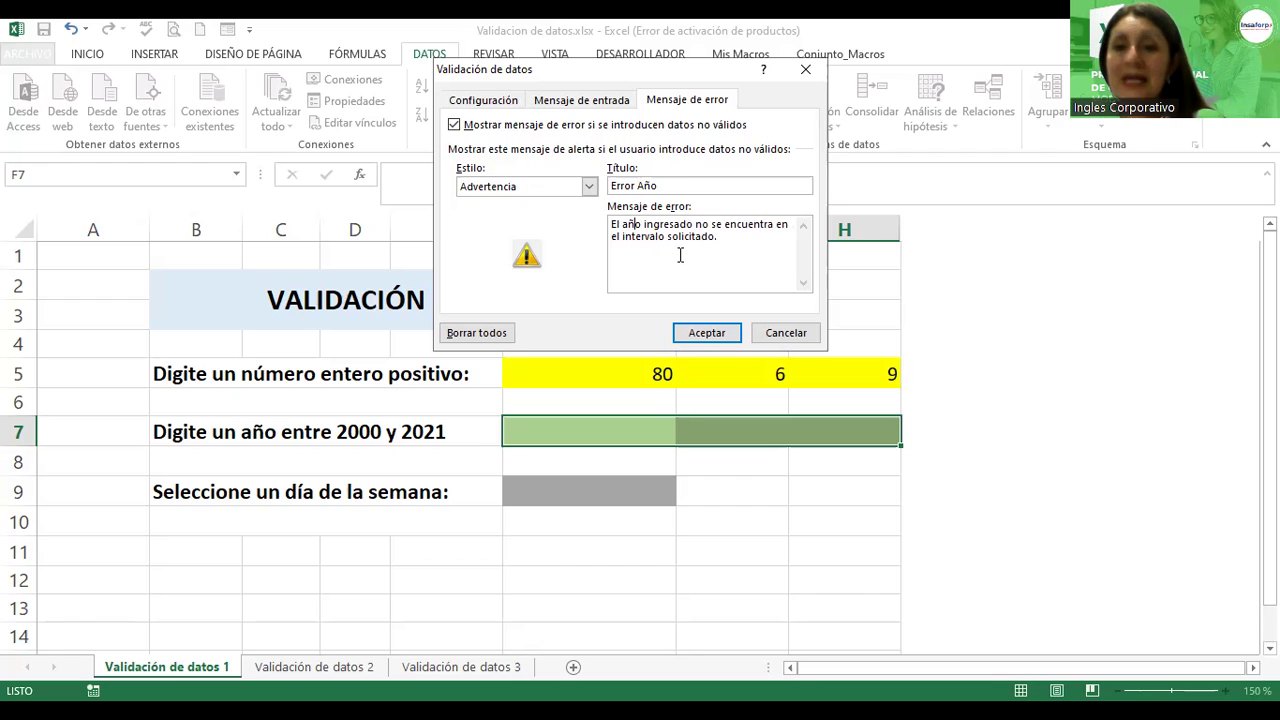
Apply the validation and check the Año input message across F7:H7.
left_click(706, 332)
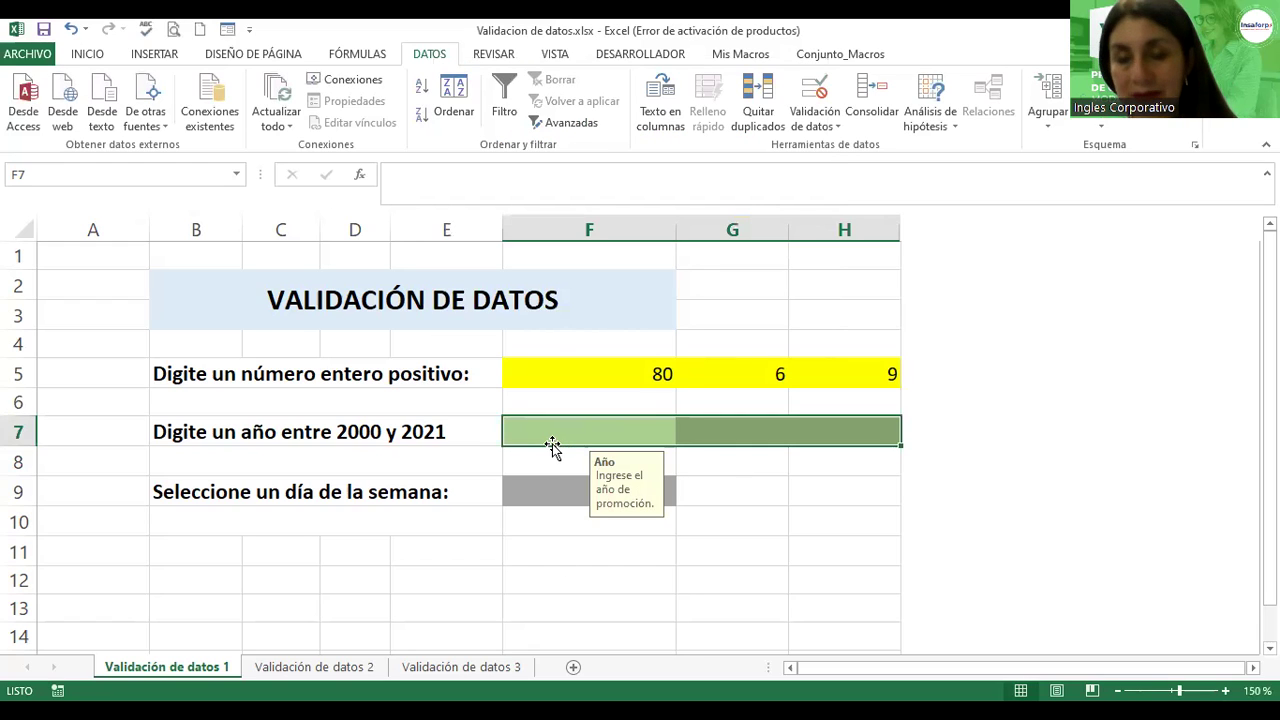
key("Right")
key("Right")
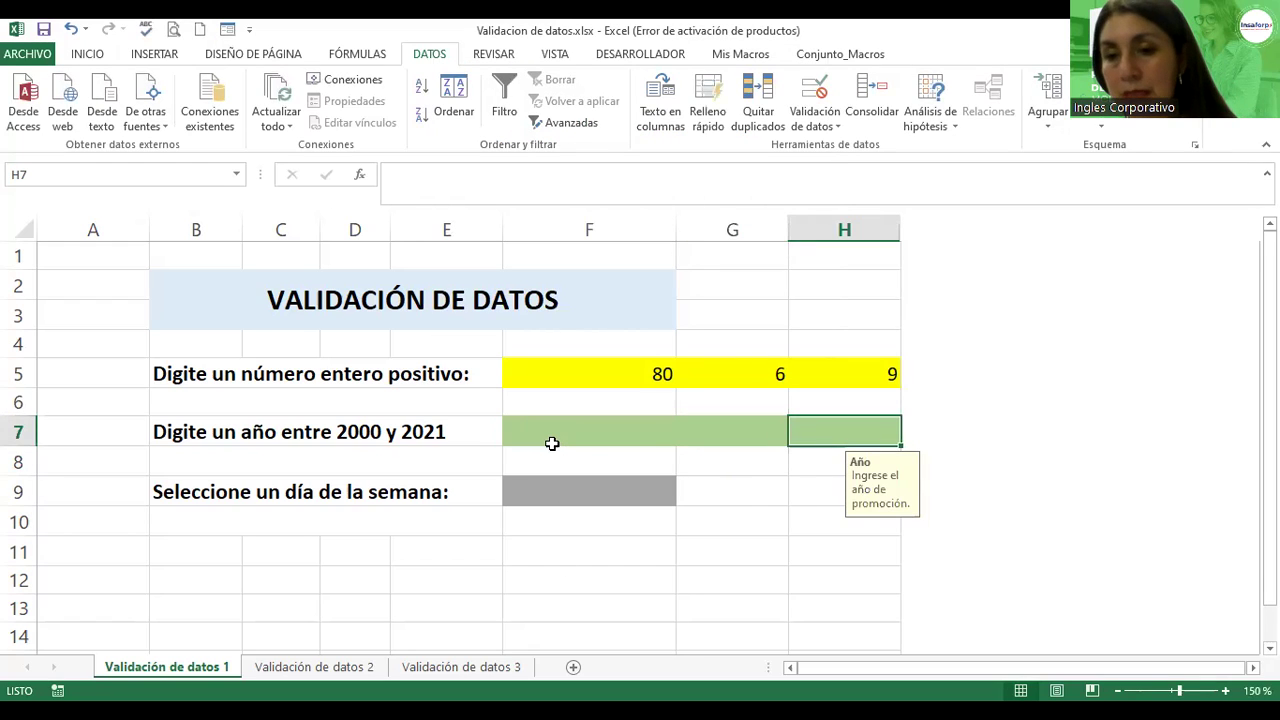
key("Left")
key("Left")
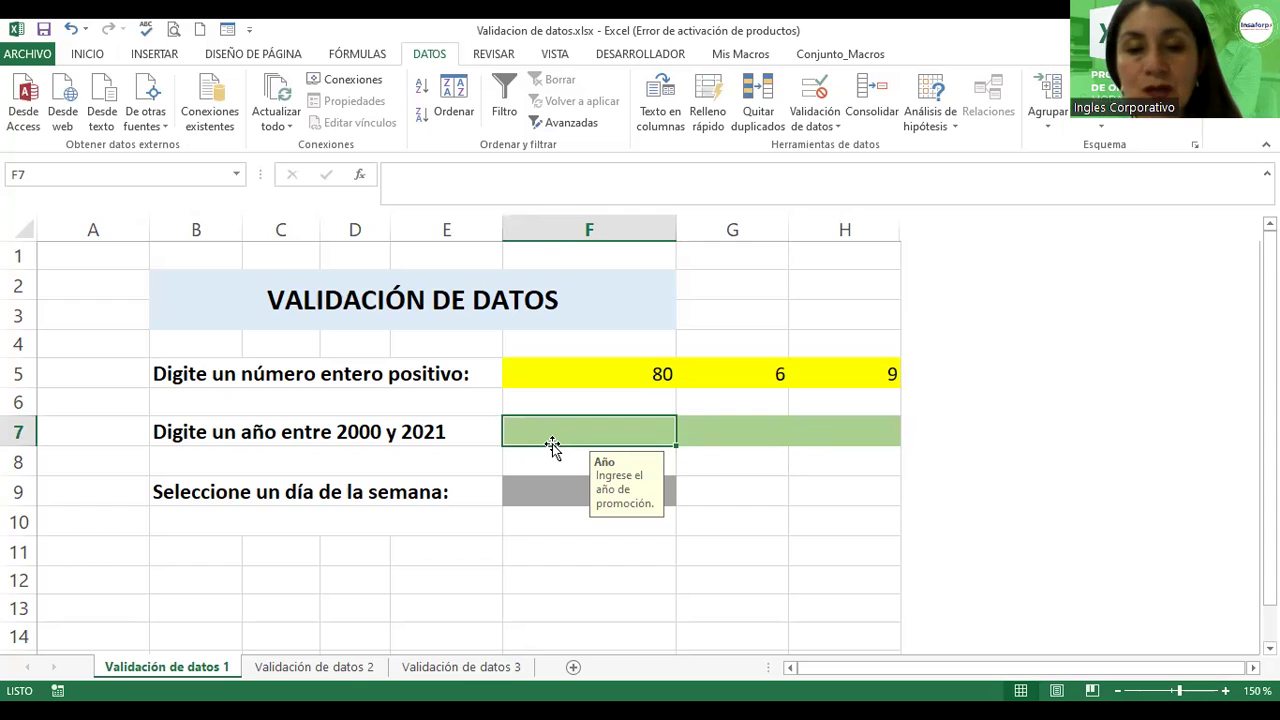
Enter 1900 in F7 and choose Sí to keep it despite the Error Año warning.
type("19000")
key("BackSpace")
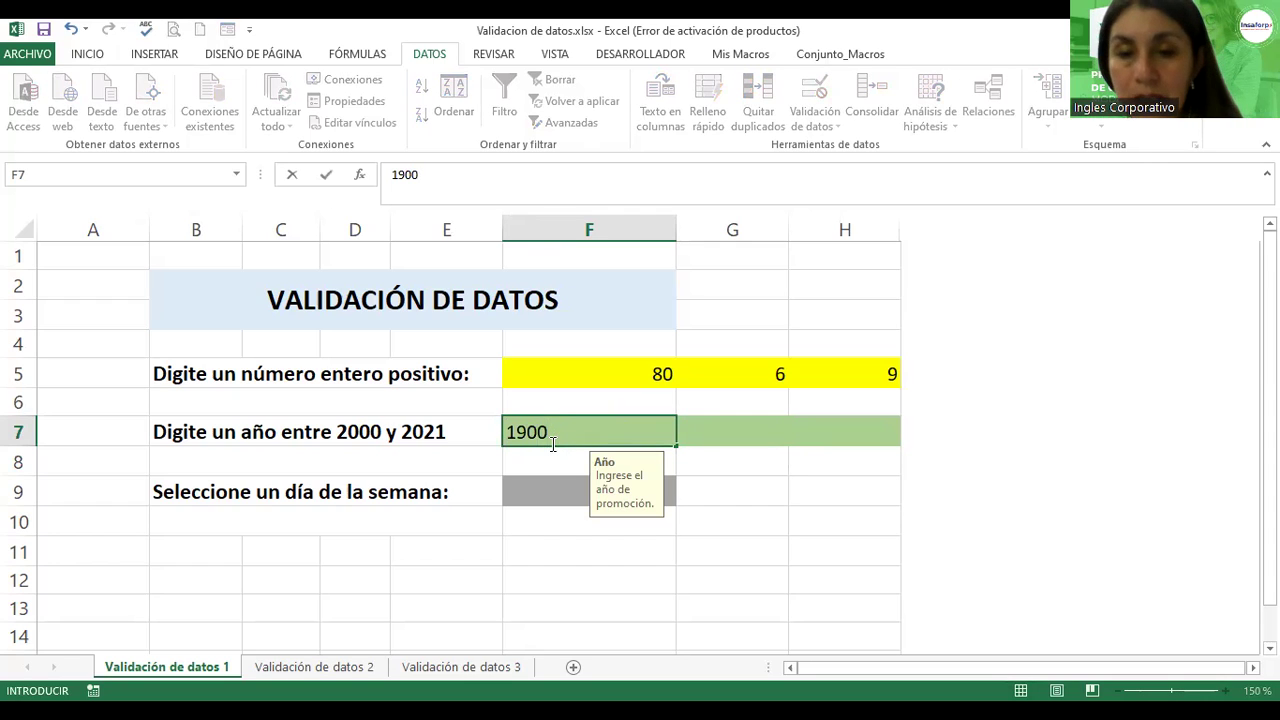
key("Return")
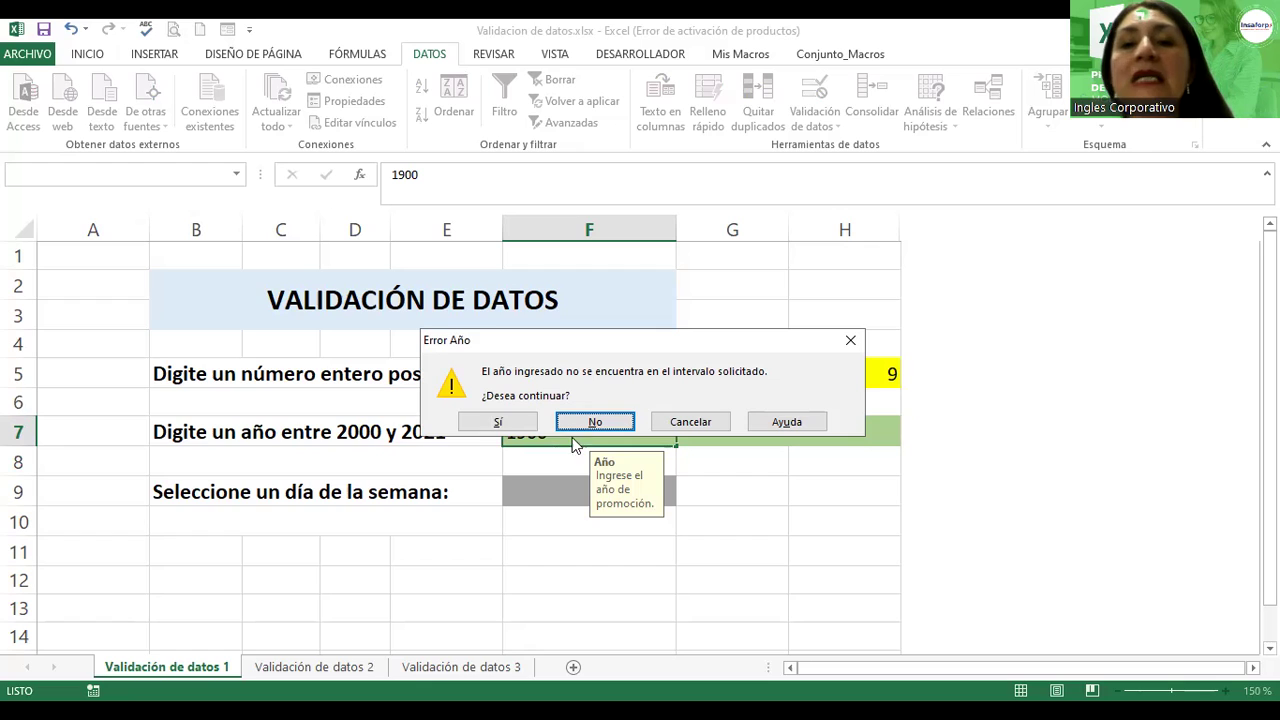
left_click(500, 424)
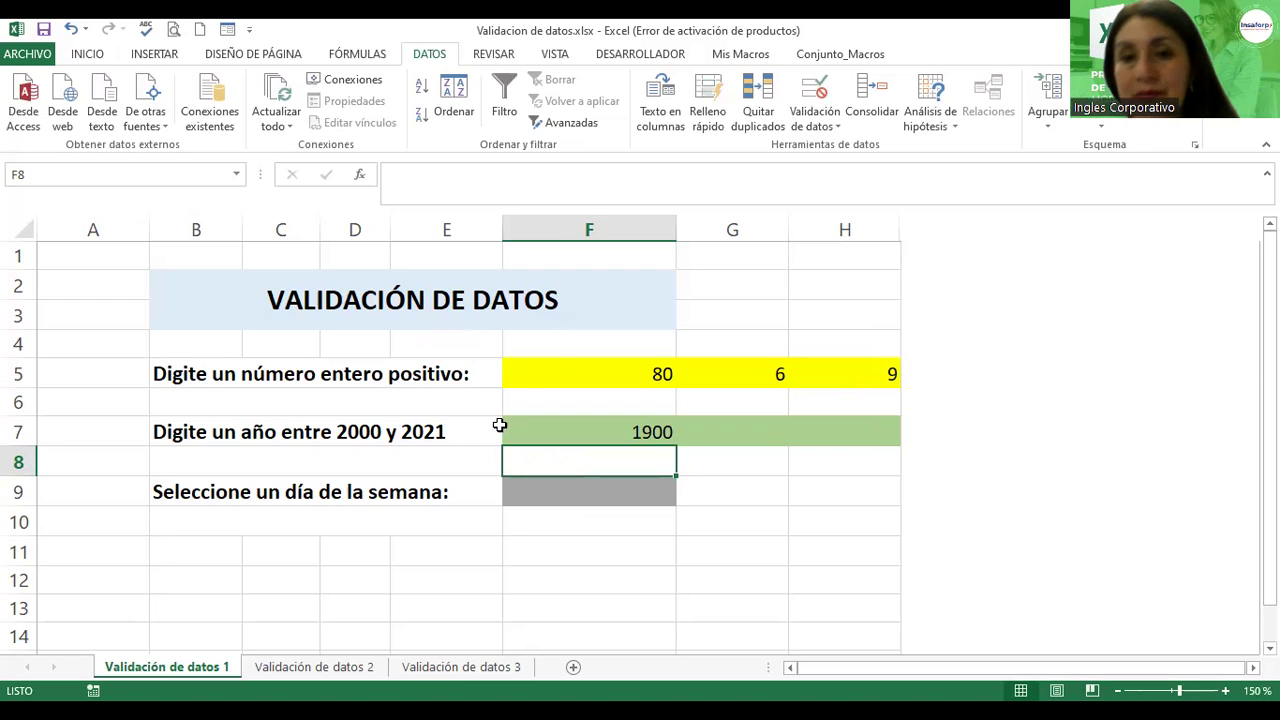
Test F5 with -6 and -7, retrying and then cancelling at the Error dialog.
left_click(554, 369)
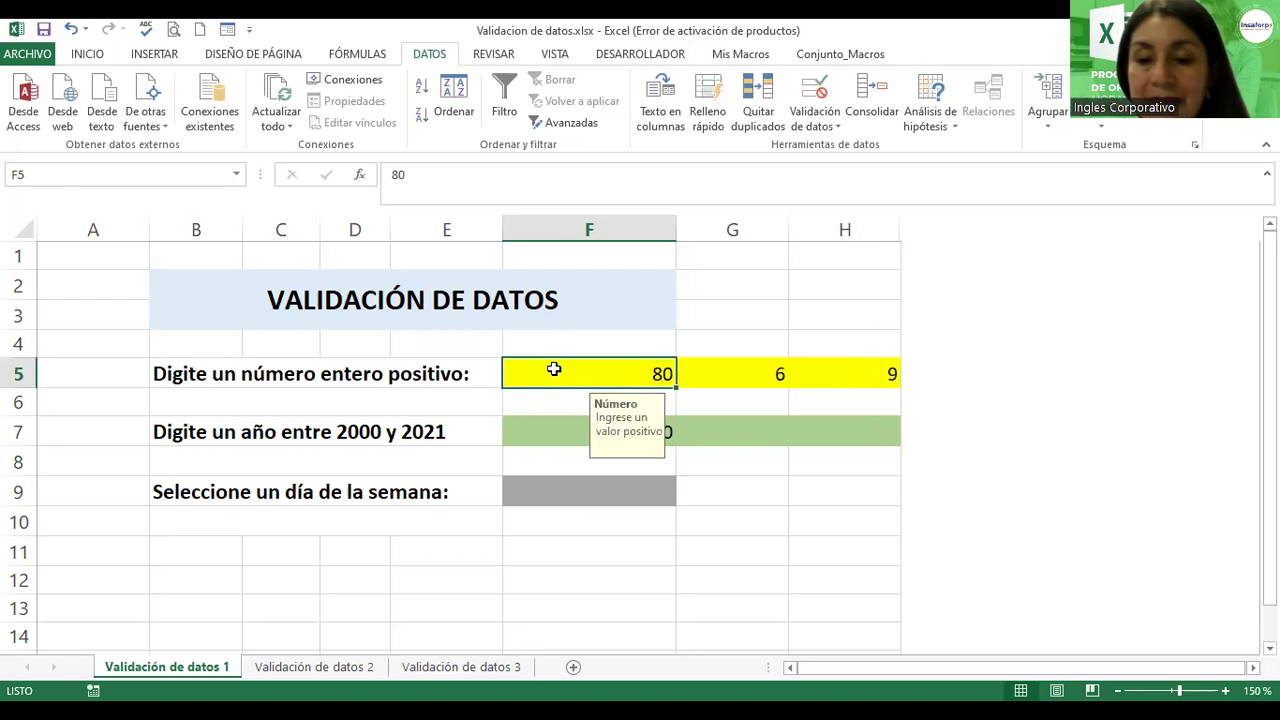
type("-6")
key("Return")
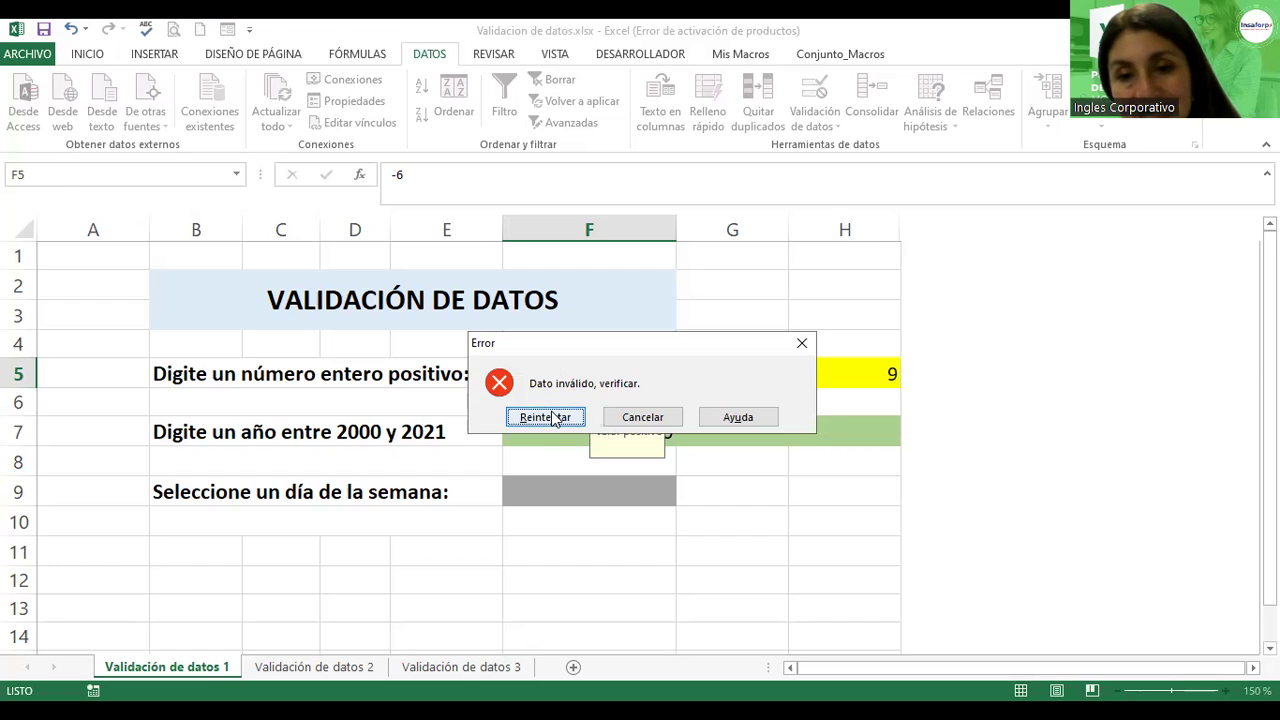
left_click(553, 417)
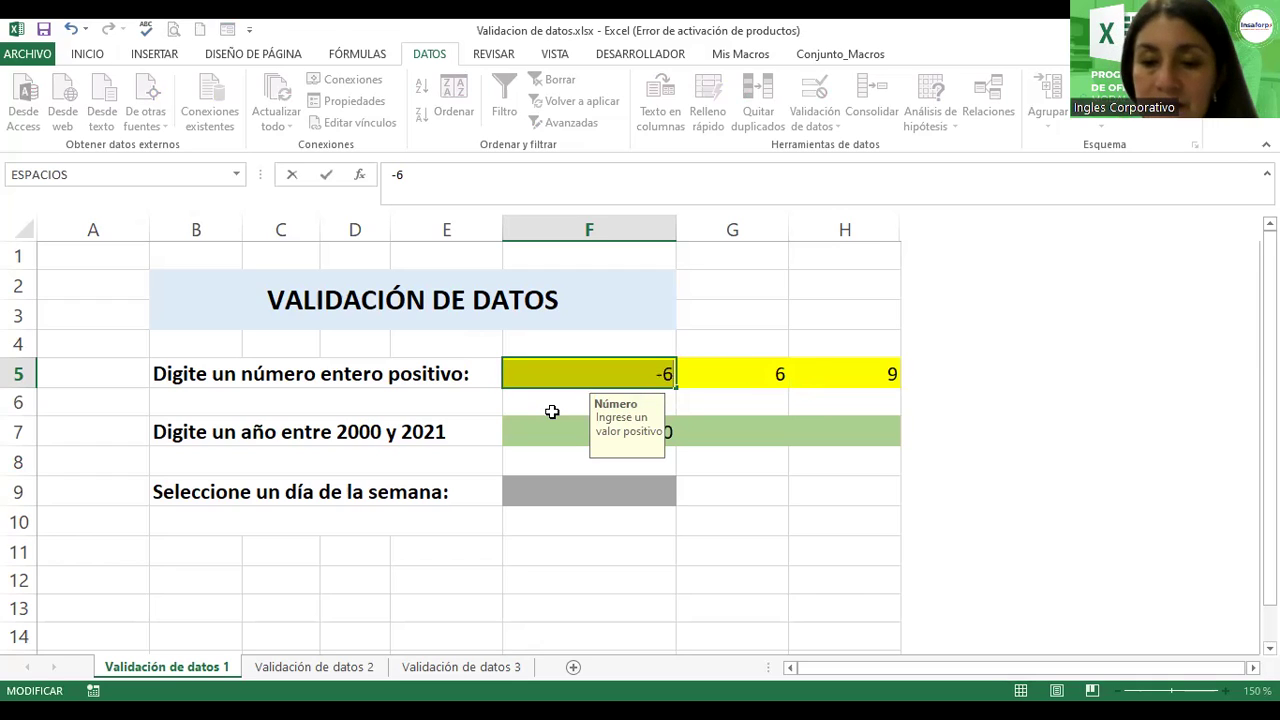
type("-7")
key("Return")
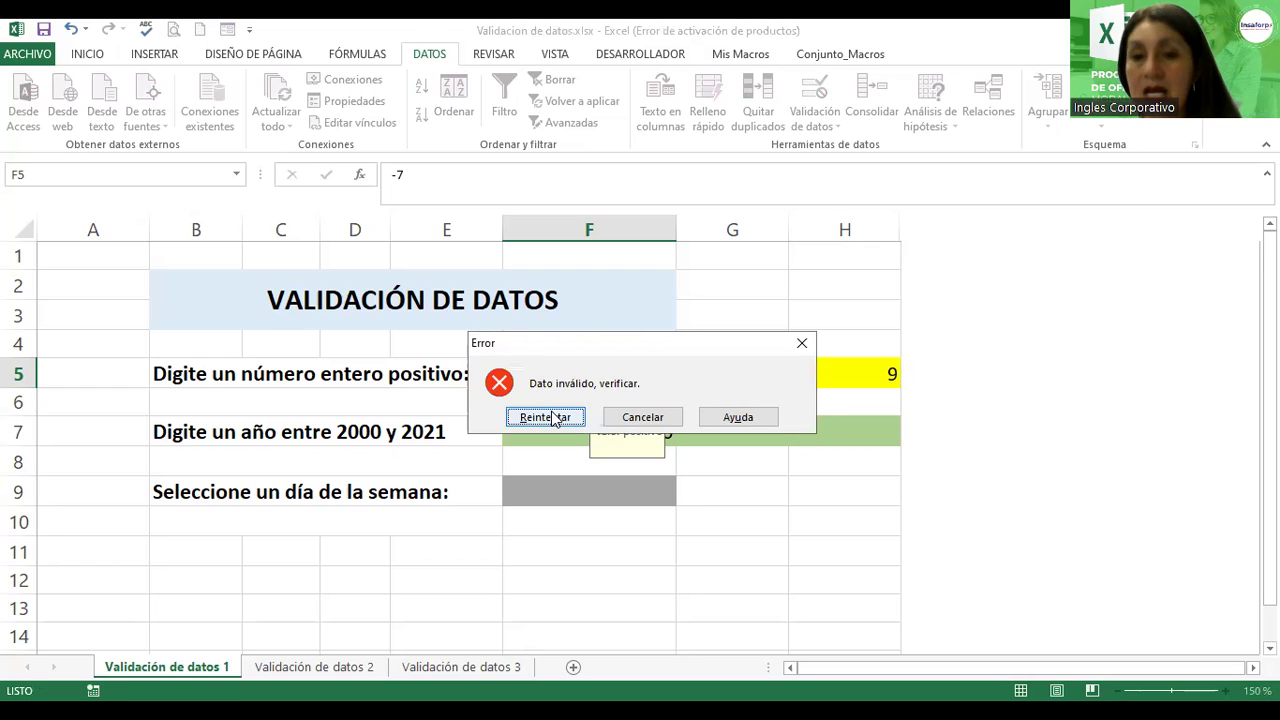
left_click(610, 420)
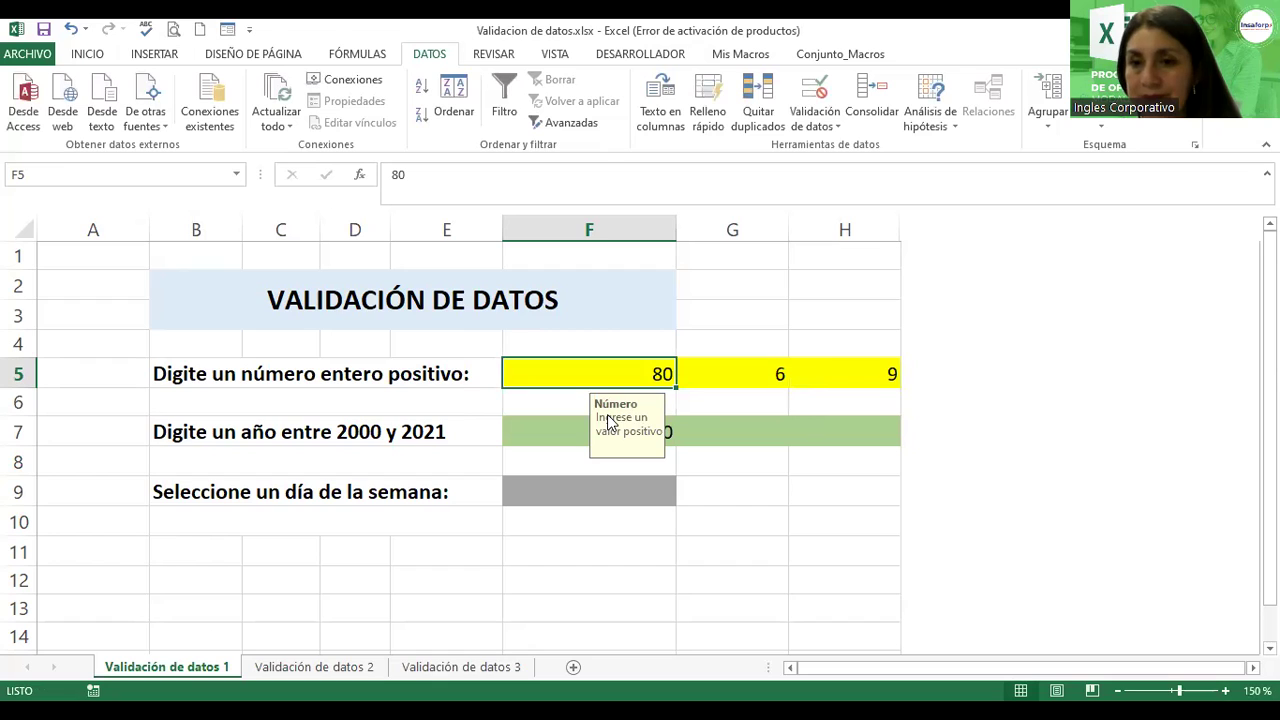
Clear the 80 from F5 and confirm -7 is rejected again, leaving F5 empty.
key("Delete")
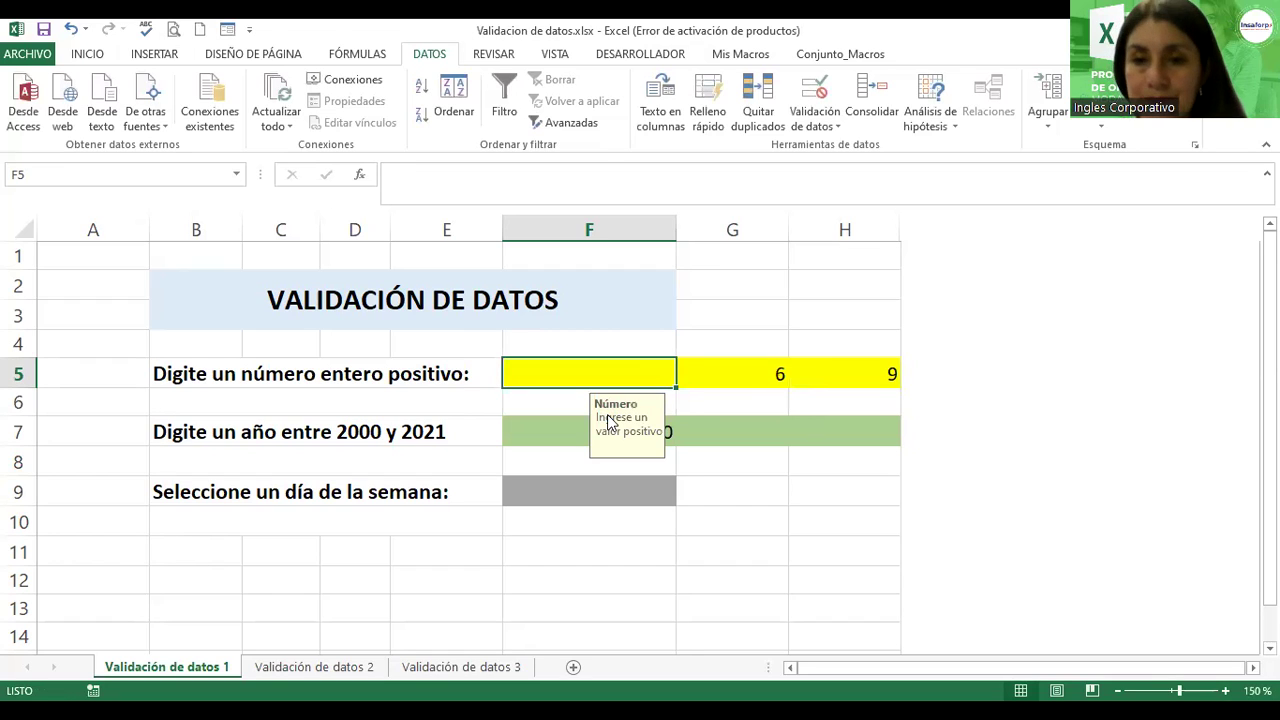
type("-7")
key("Return")
left_click(610, 420)
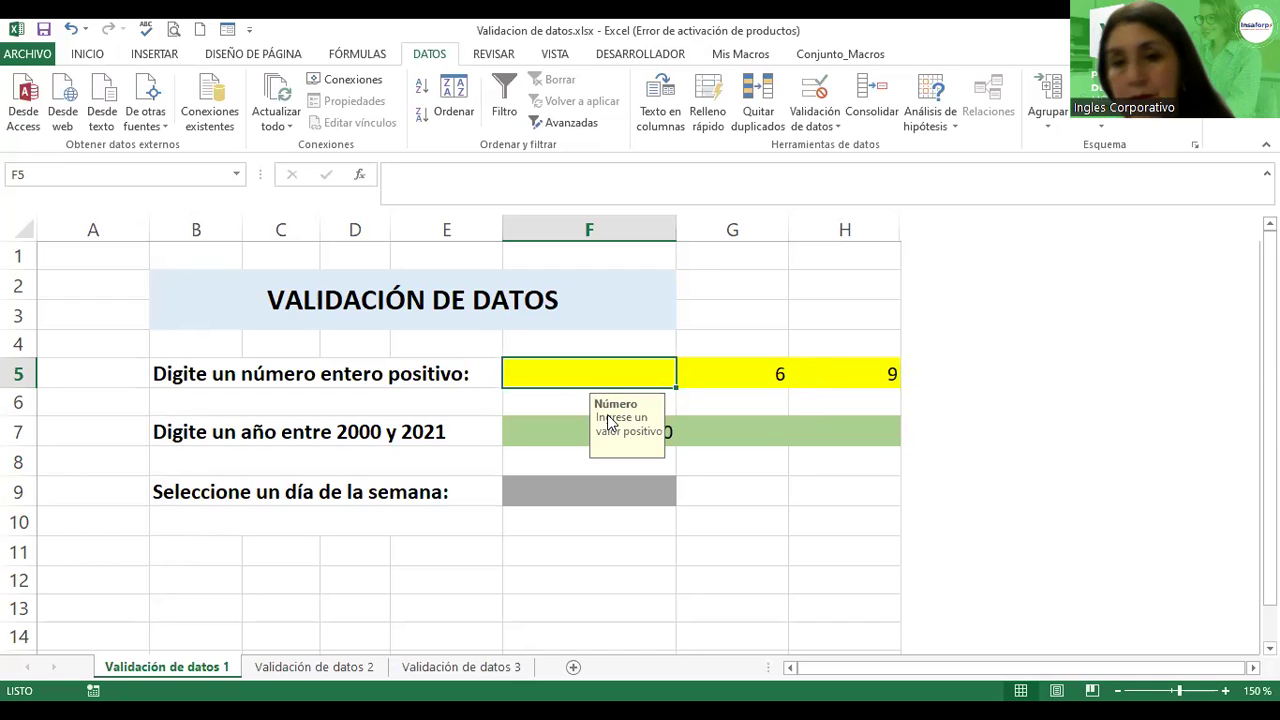
left_click(546, 441)
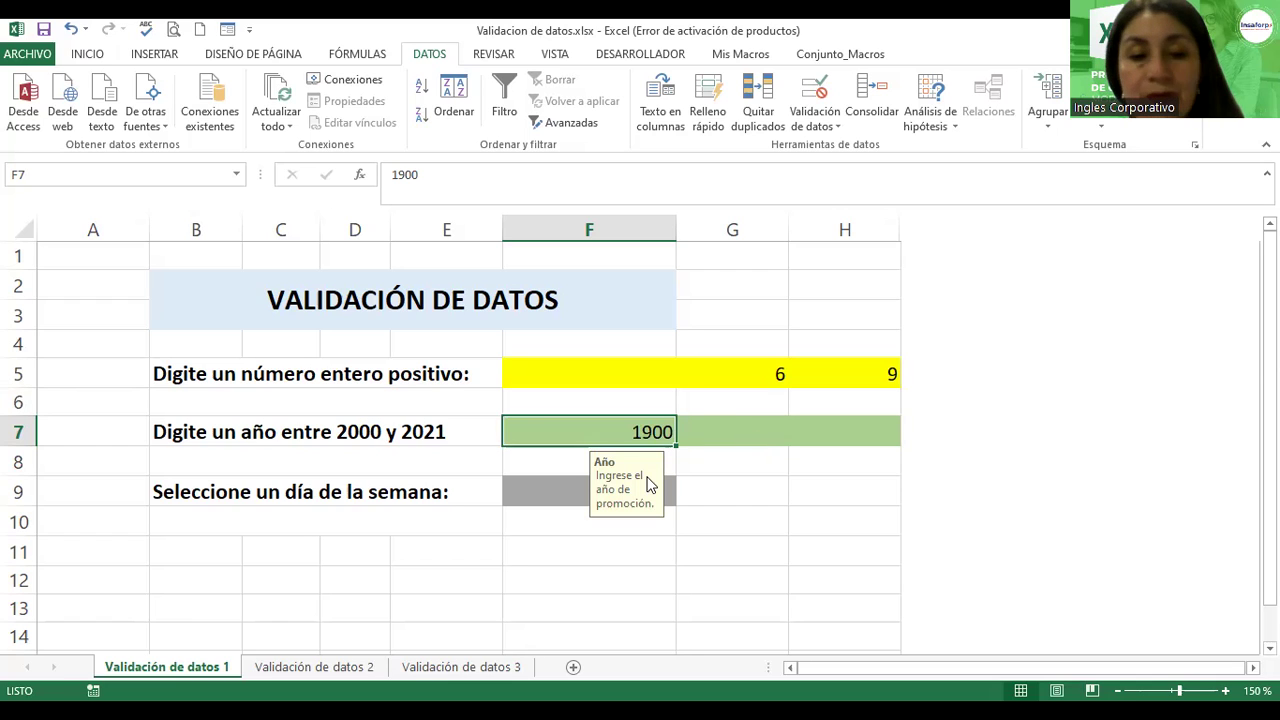
Enter years 1900 in F7, 2002 in G7 and 1997 in H7, accepting range warnings.
type("1900")
key("Return")
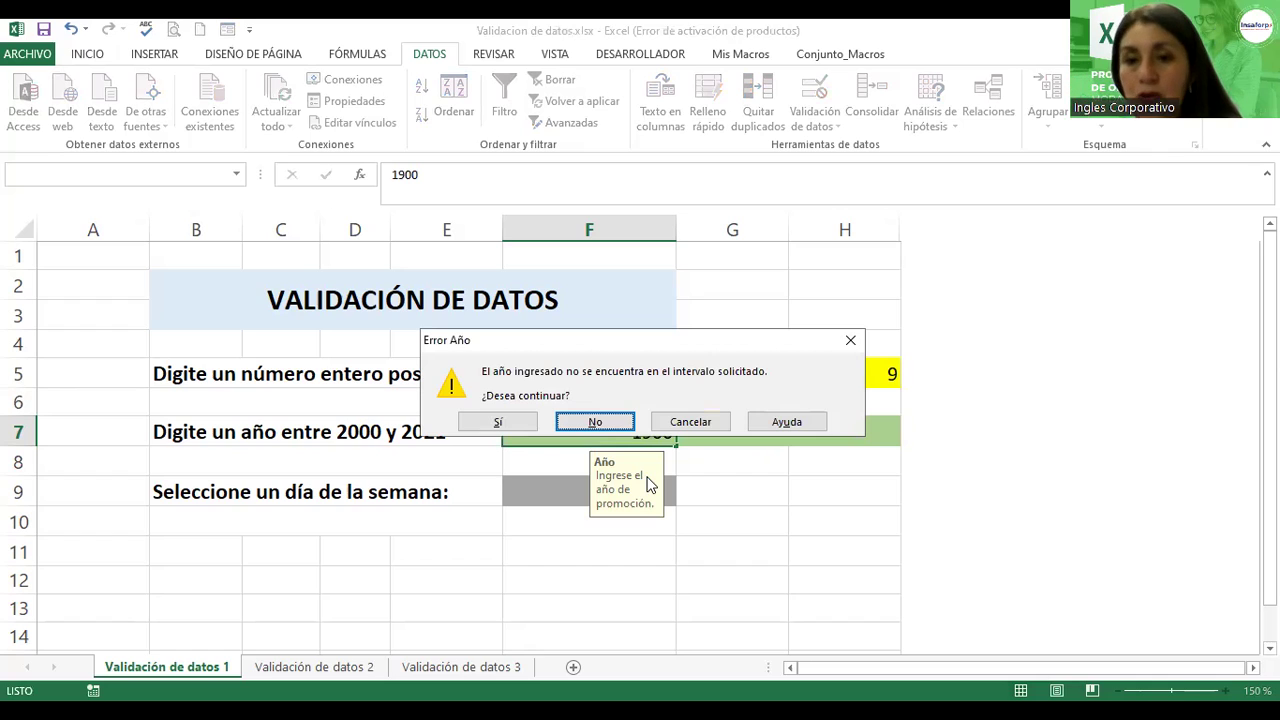
left_click(678, 427)
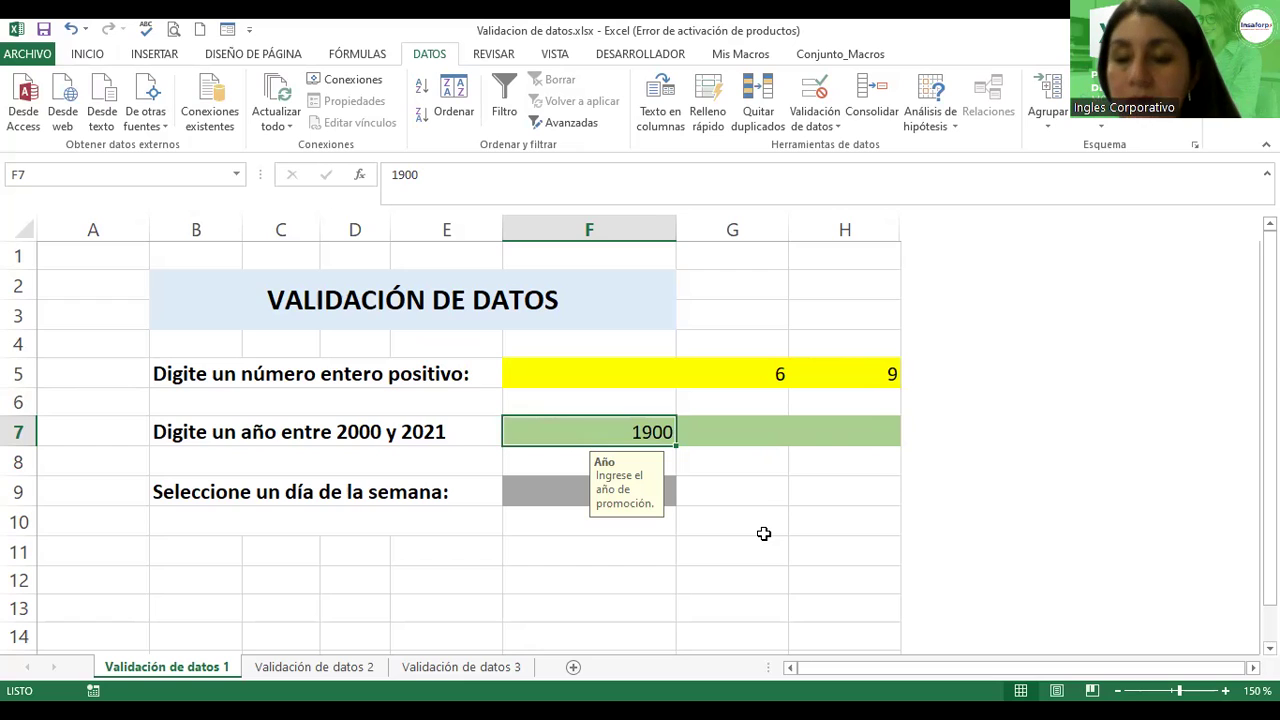
key("Right")
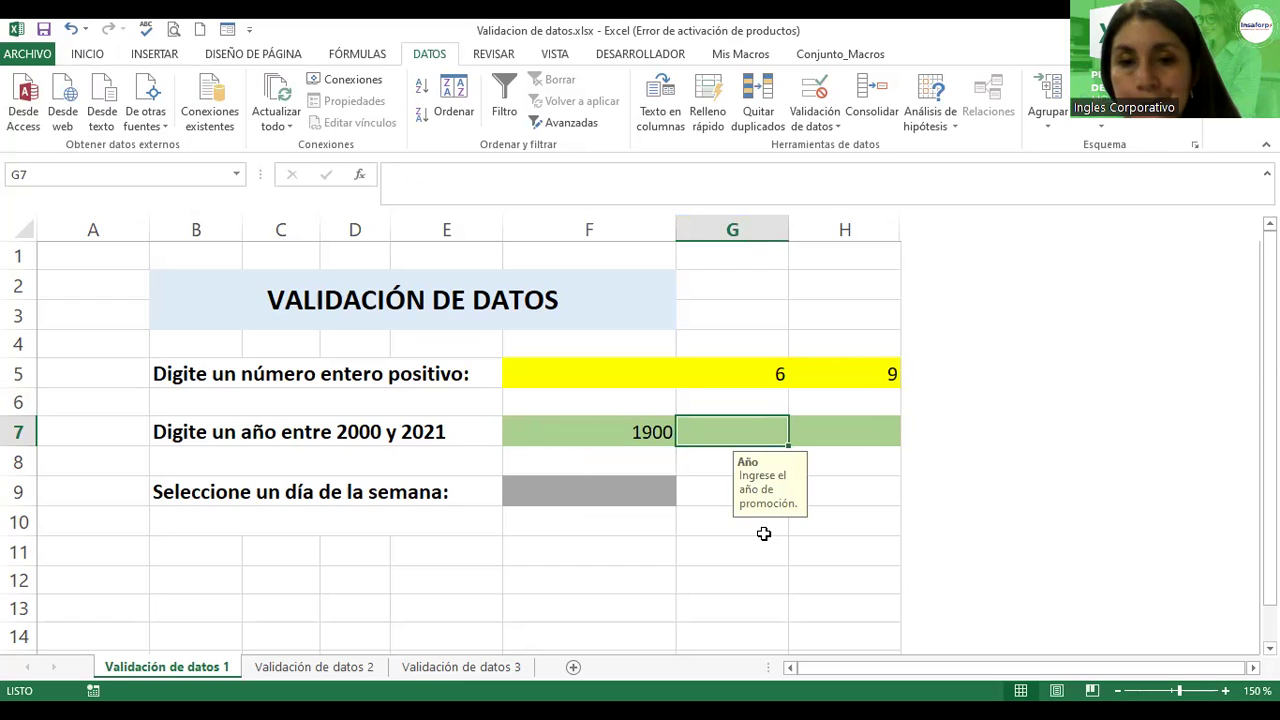
type("200")
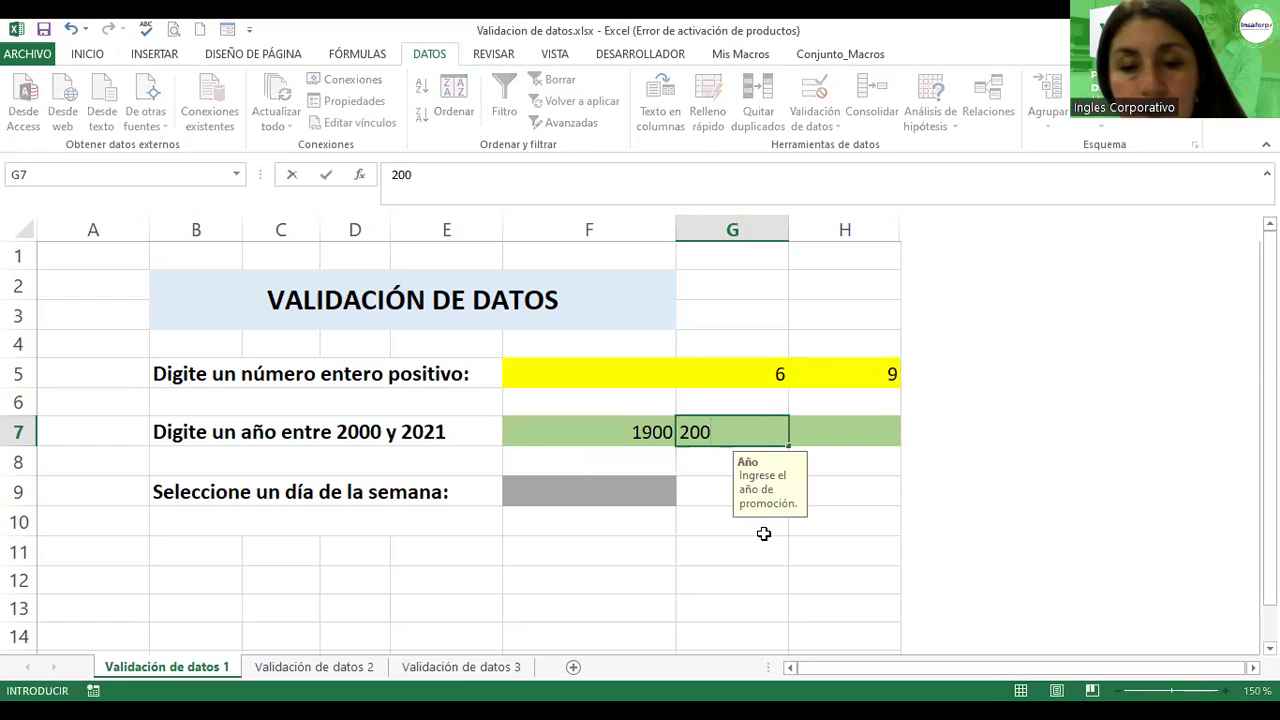
type("2")
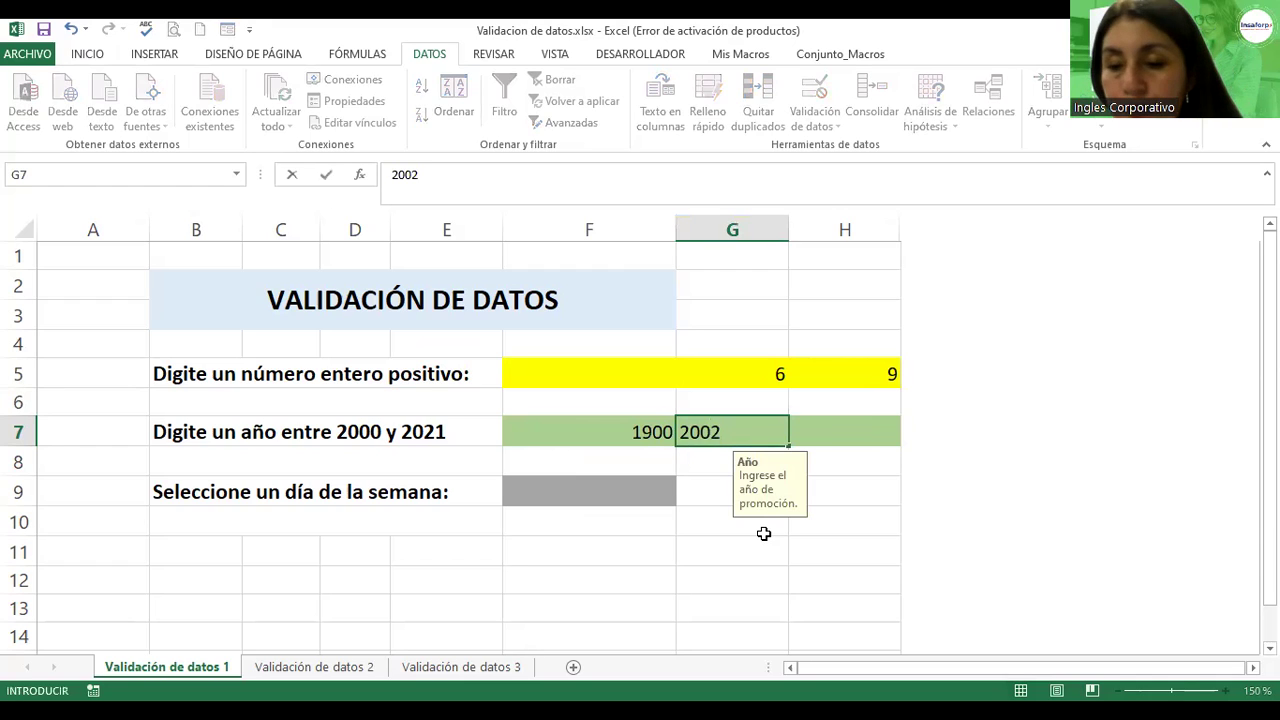
key("Return")
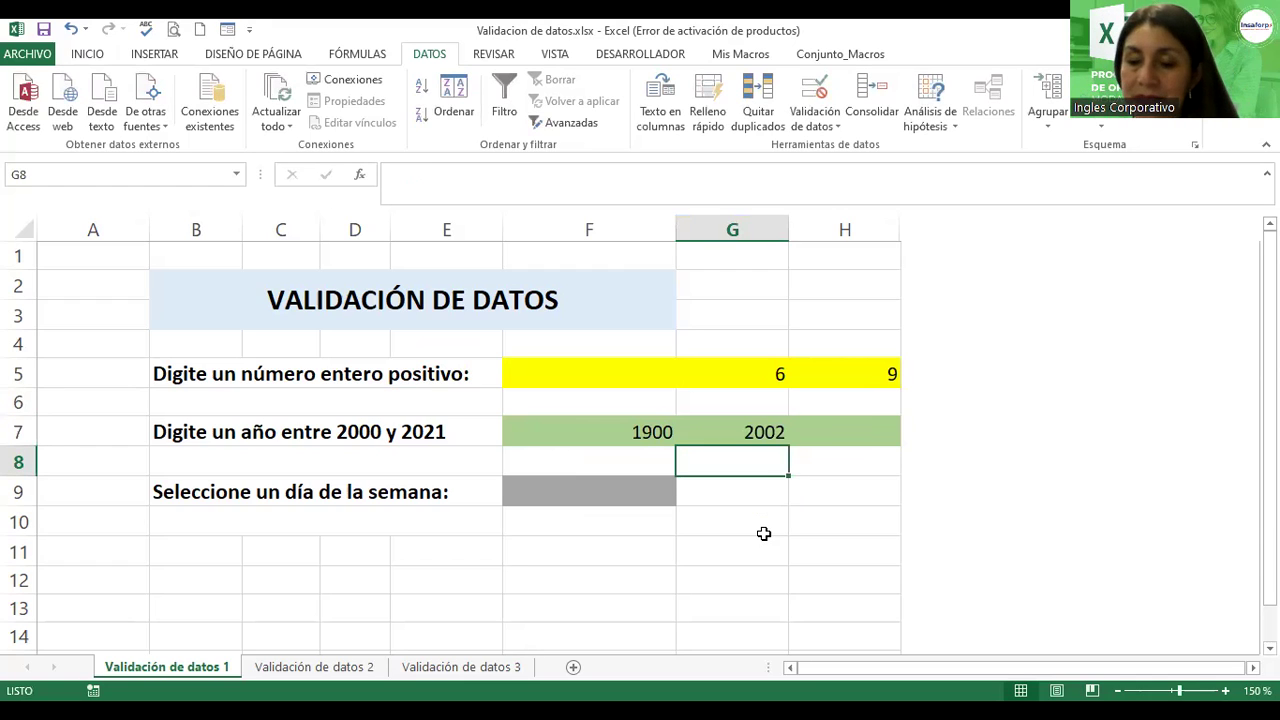
key("Up")
key("Right")
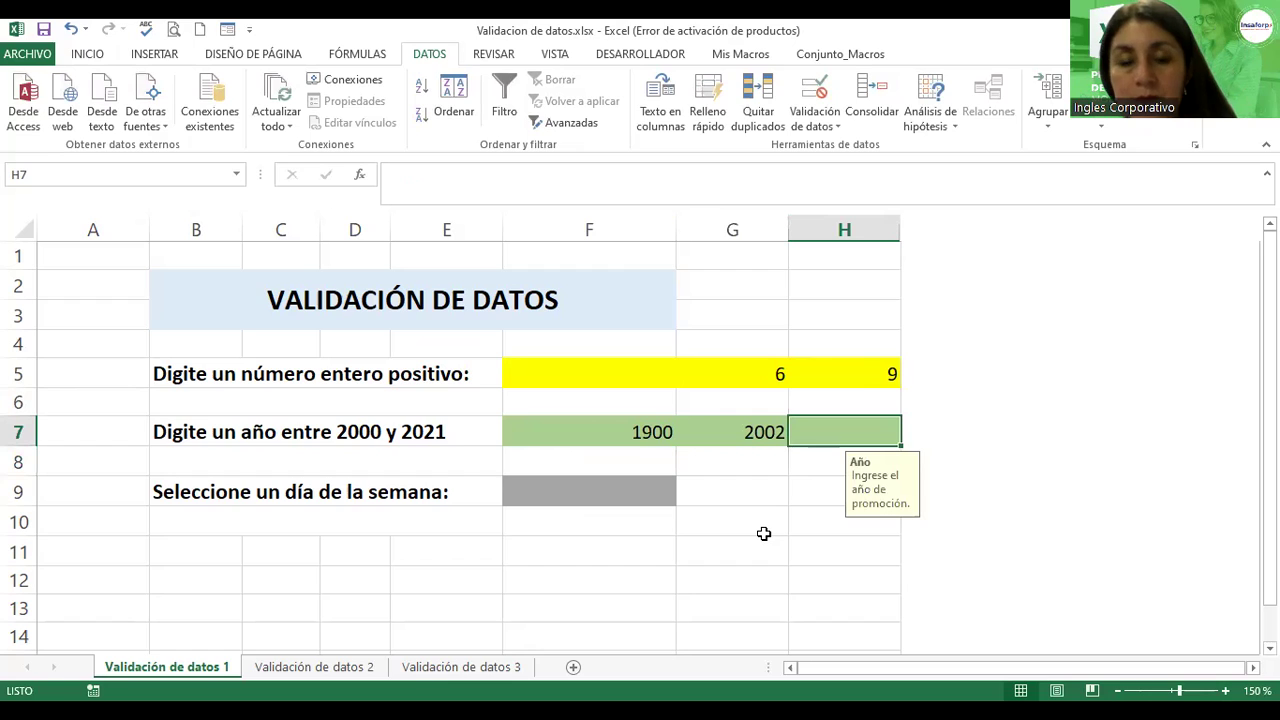
type("1997")
key("Return")
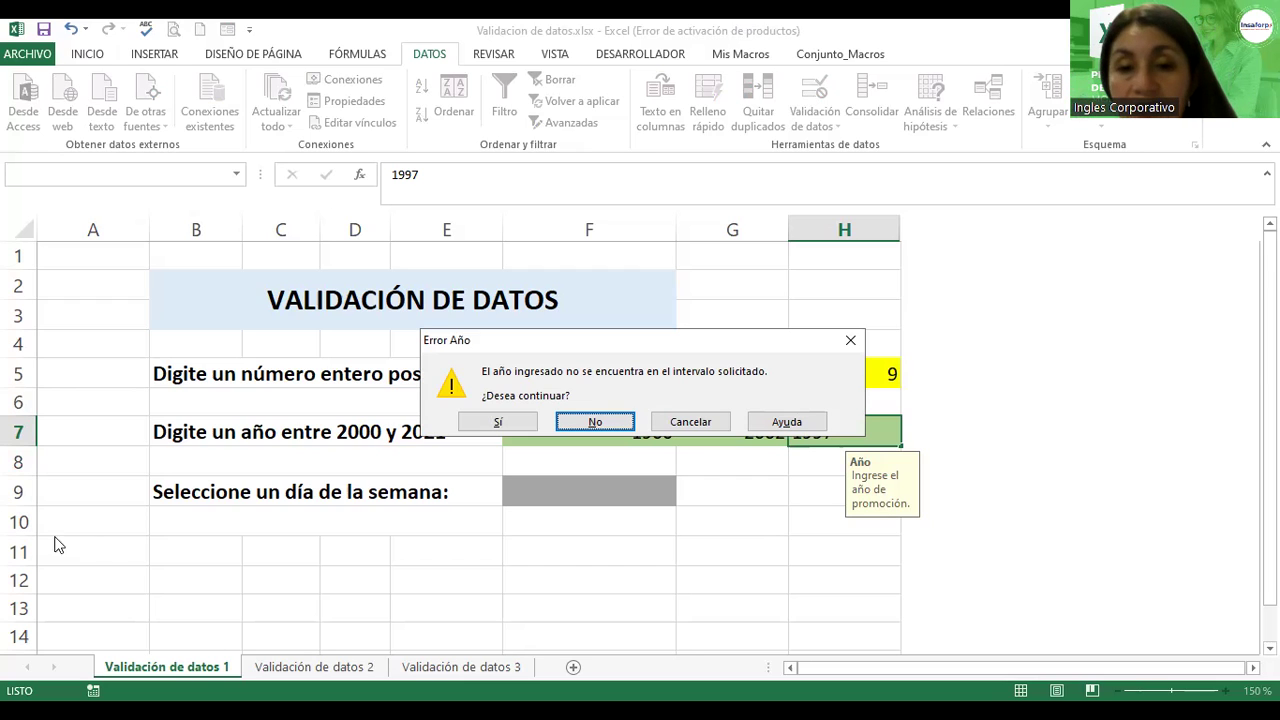
left_click(501, 422)
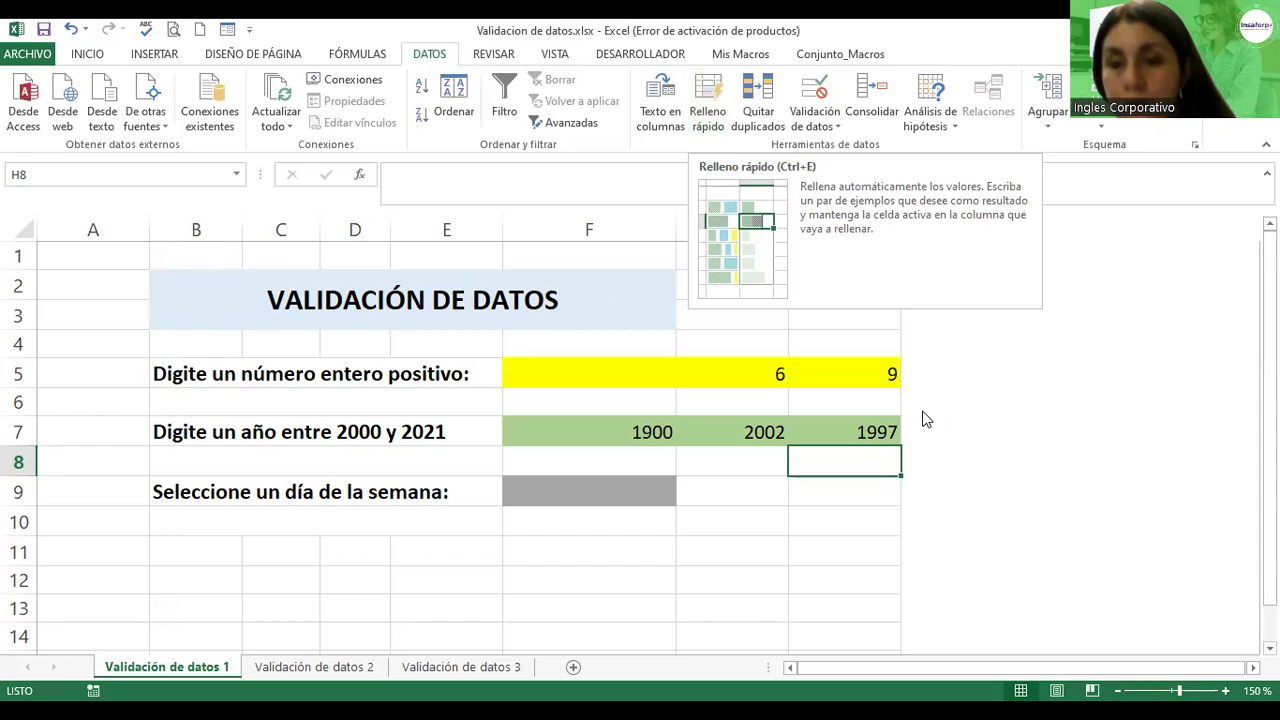
Apply 'Rodear con un círculo datos no válidos' to ring 1900 in F7 and 1997 in H7 in red.
left_click(840, 124)
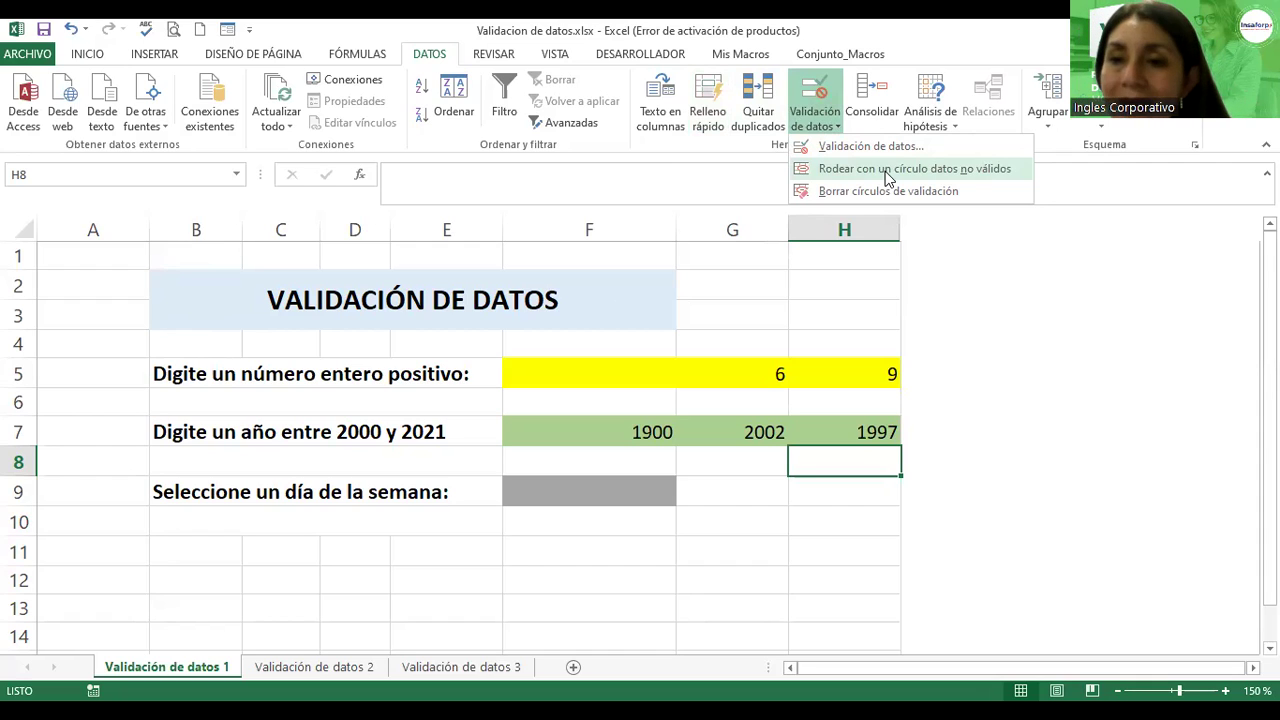
left_click(886, 170)
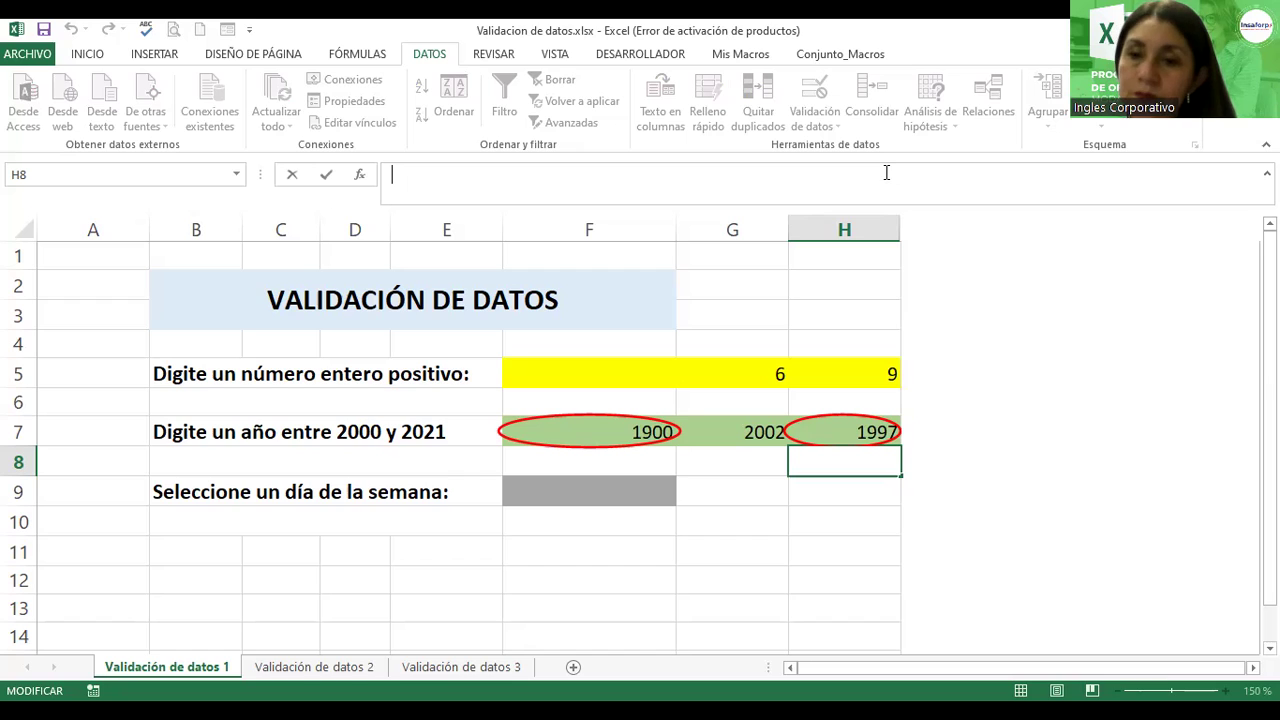
key("Return")
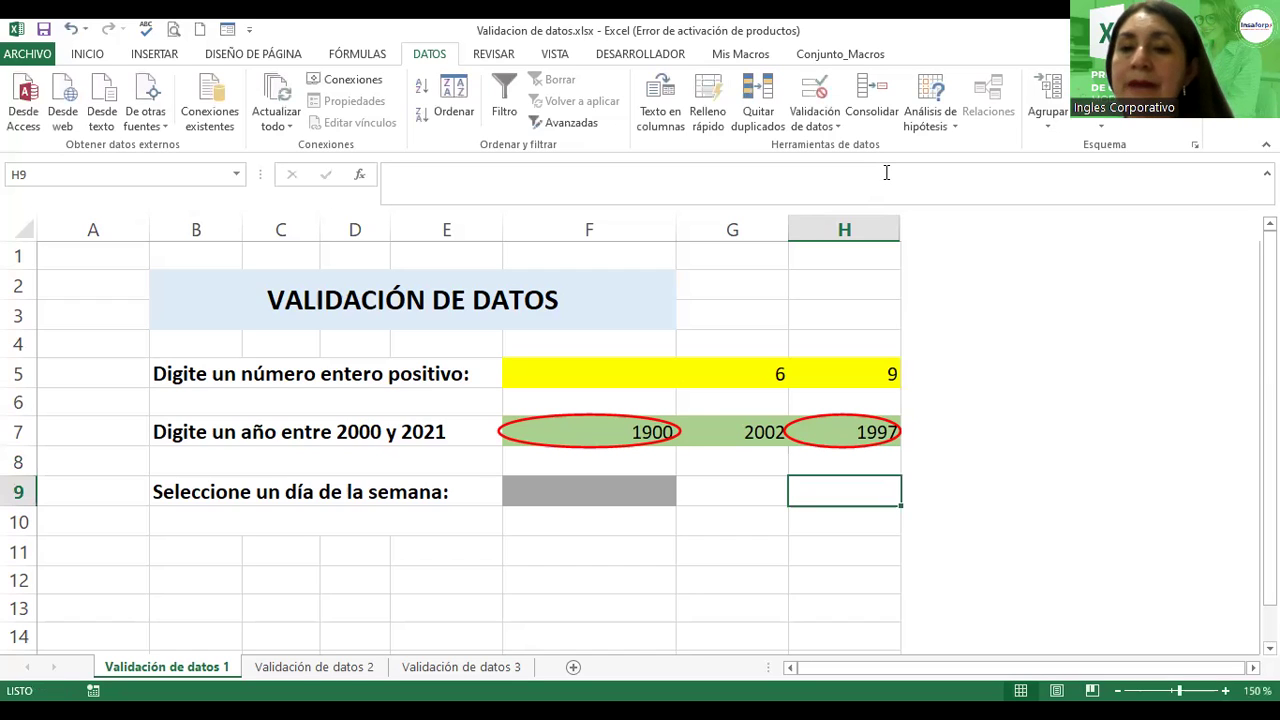
Inspect F7's validation rule, whole numbers 2000 to 2021, and close it unchanged.
left_click(694, 500)
left_click(603, 431)
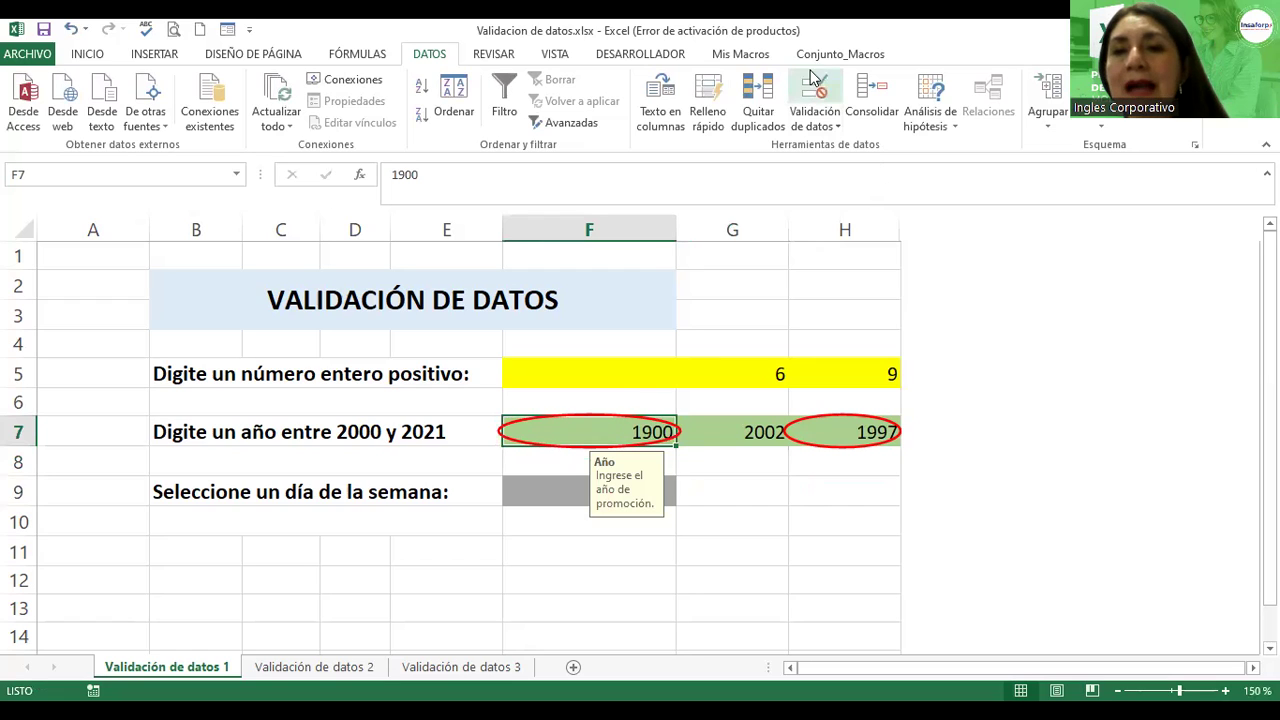
left_click(838, 137)
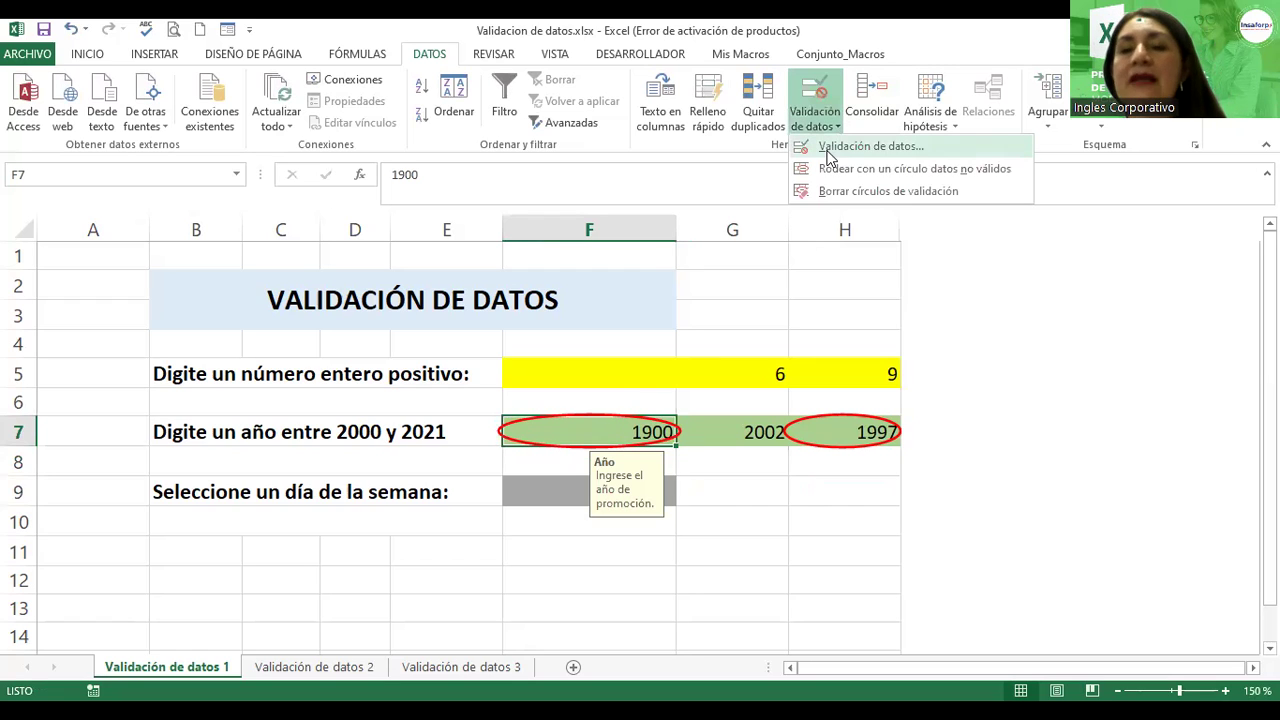
left_click(829, 150)
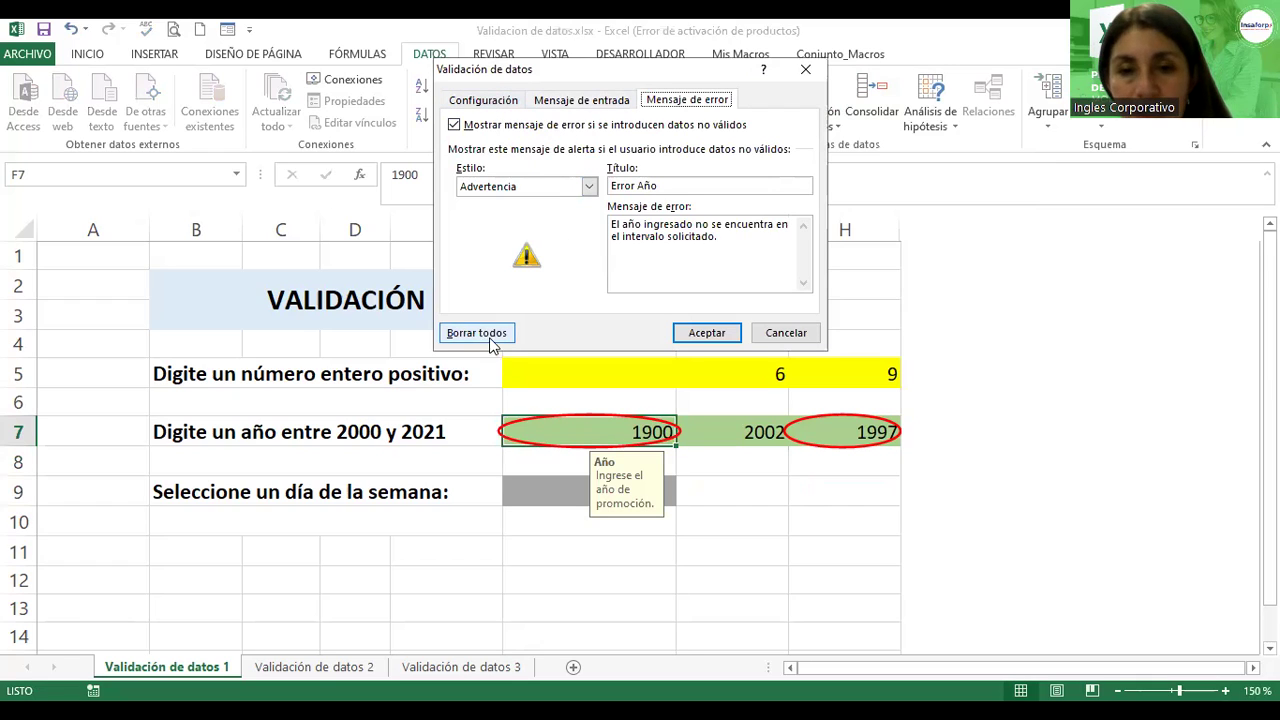
left_click(483, 101)
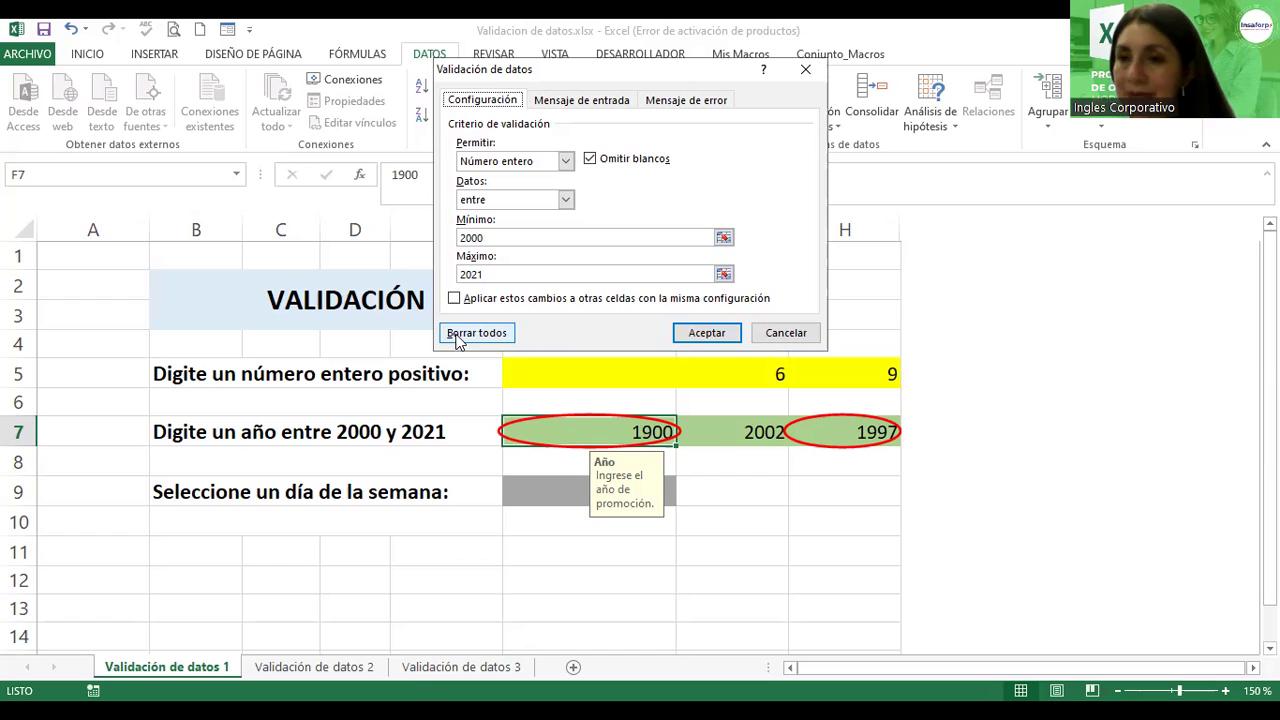
left_click(803, 333)
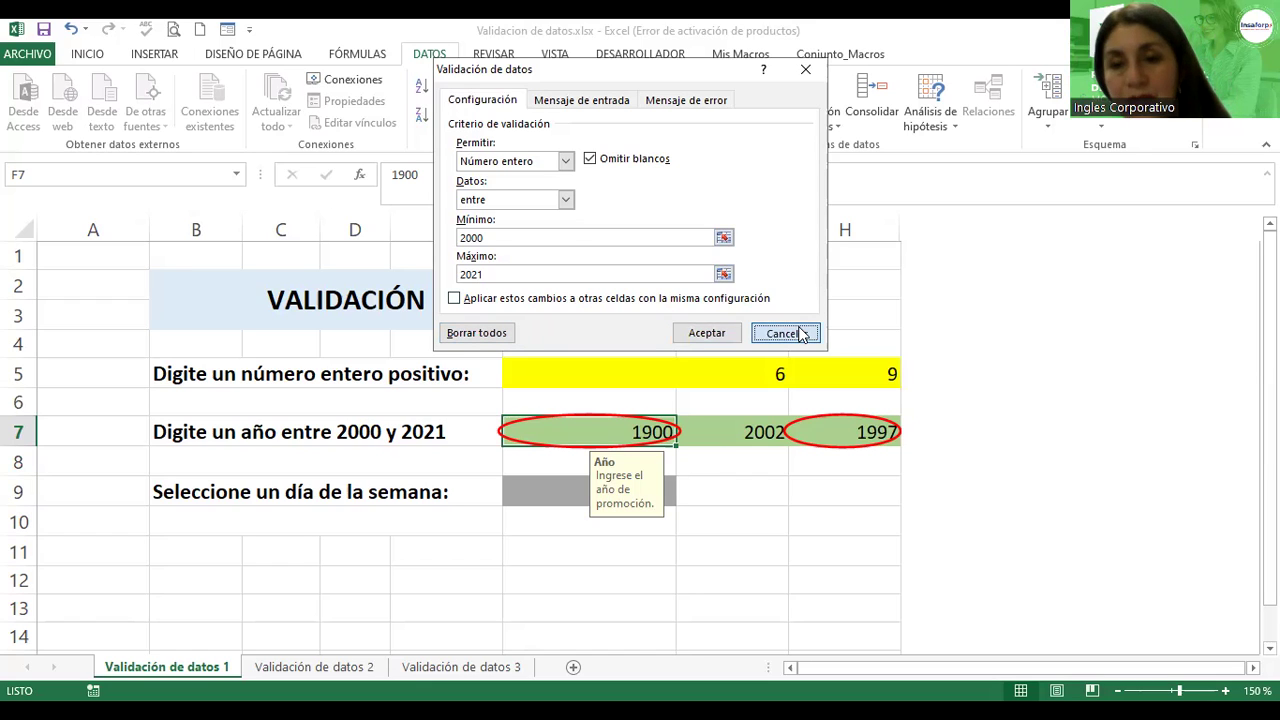
key("Escape")
Compare the years in F7, G7 and H7, then bring up the Validación de datos choices.
left_click(833, 514)
left_click(736, 435)
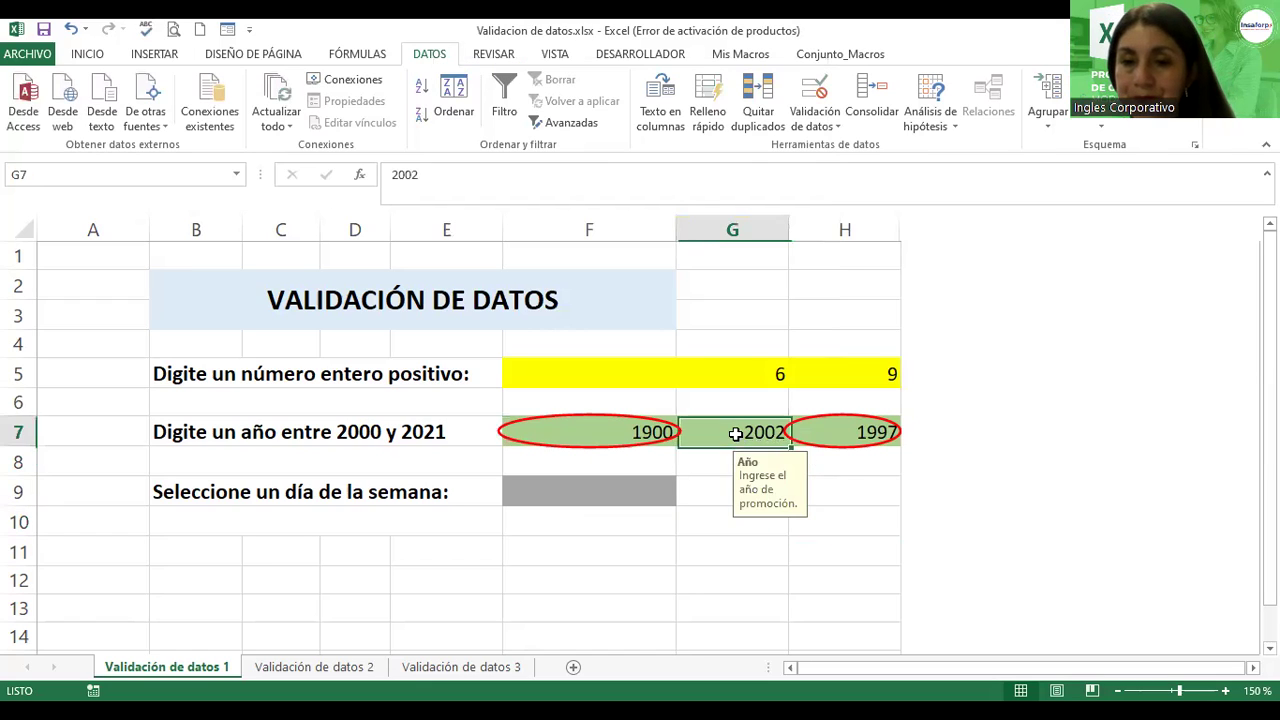
left_click(823, 435)
left_click(752, 435)
left_click(640, 433)
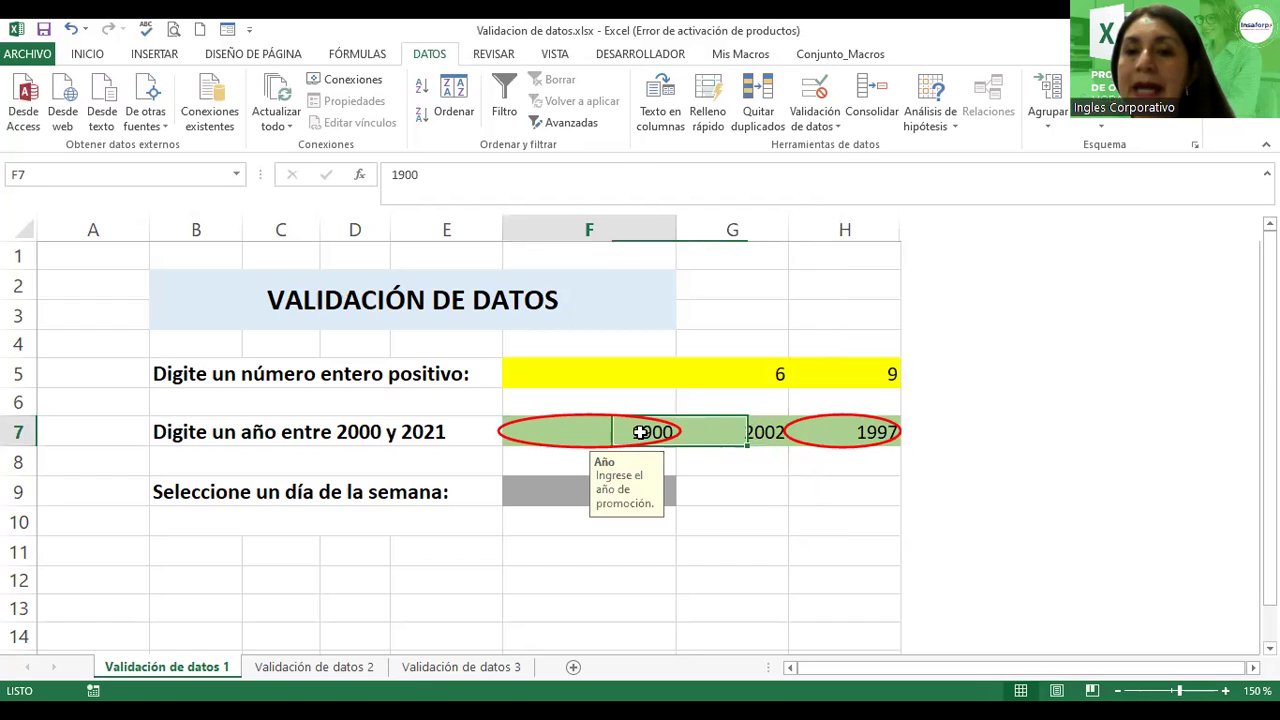
left_click(730, 432)
left_click(825, 432)
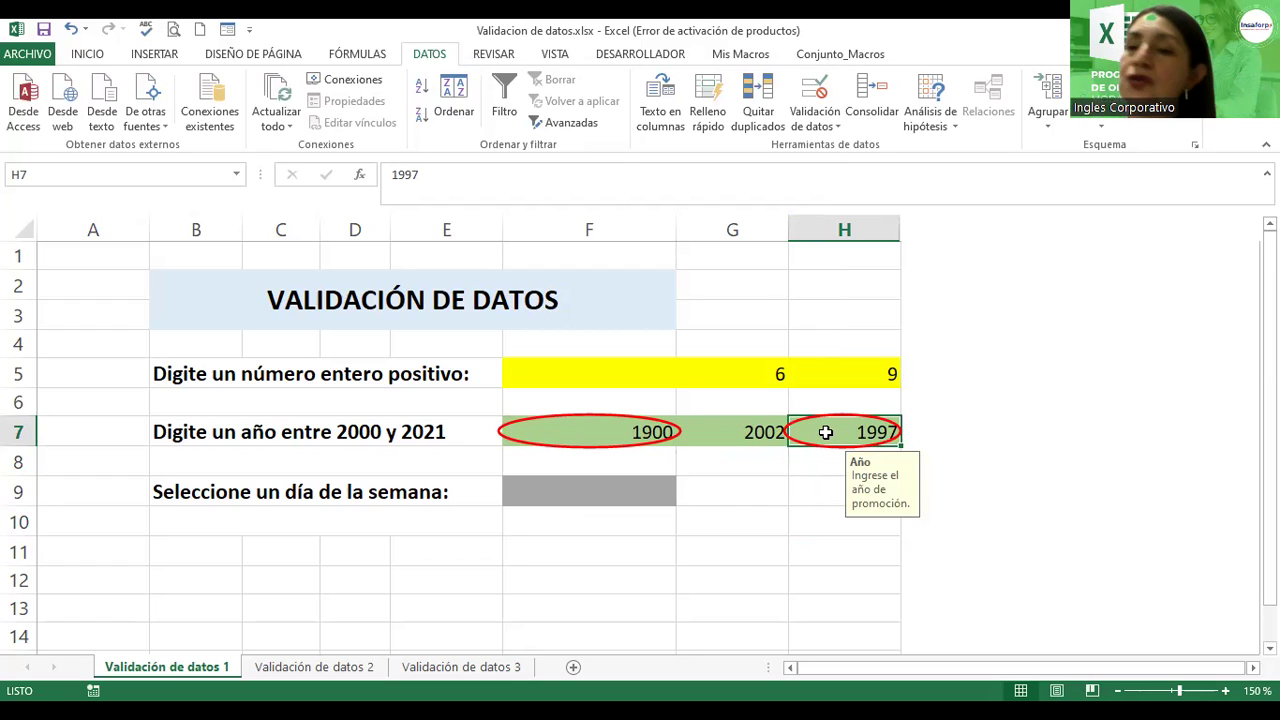
left_click(830, 122)
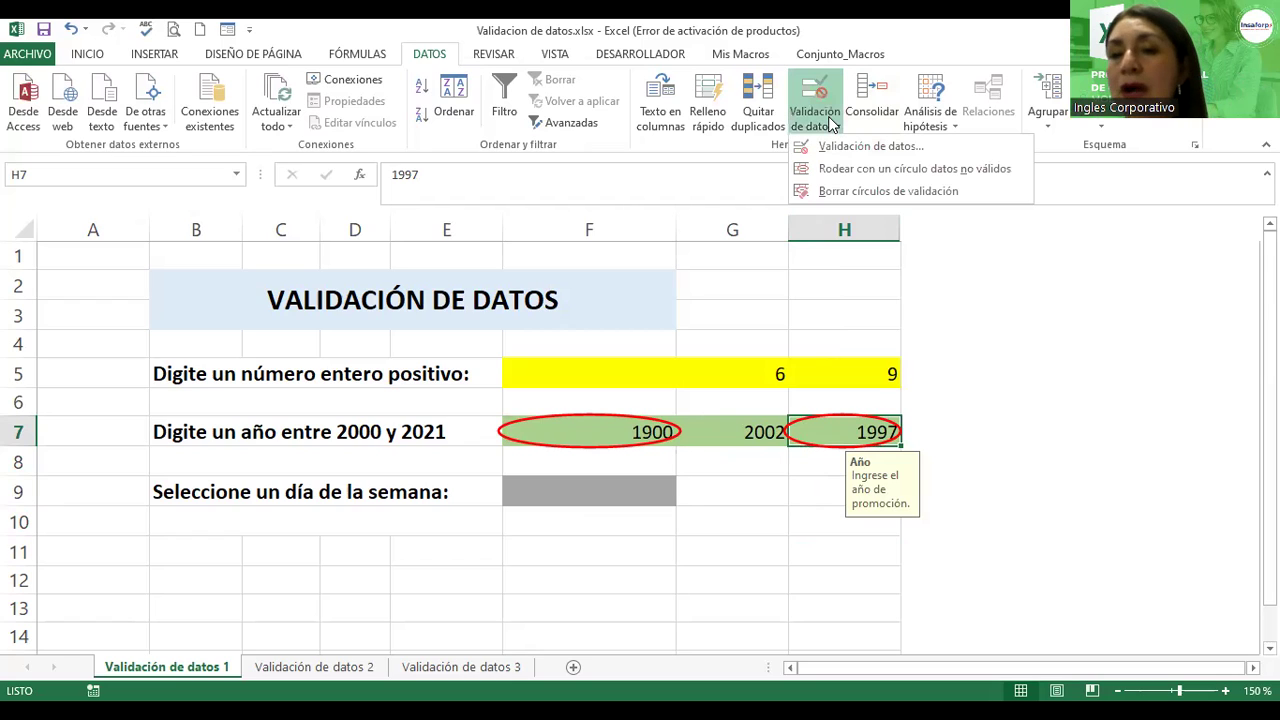
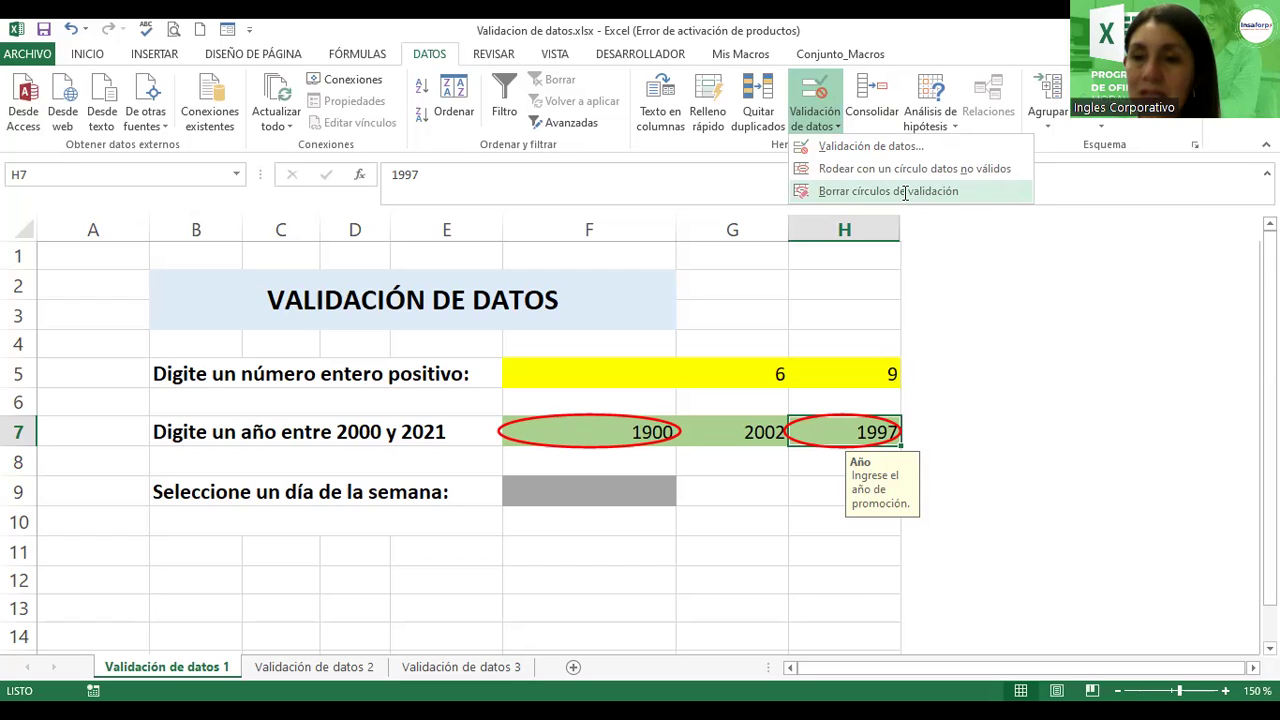
Use Clear Validation Circles to remove the red rings around the 1900 and 1997 year cells.
left_click(905, 193)
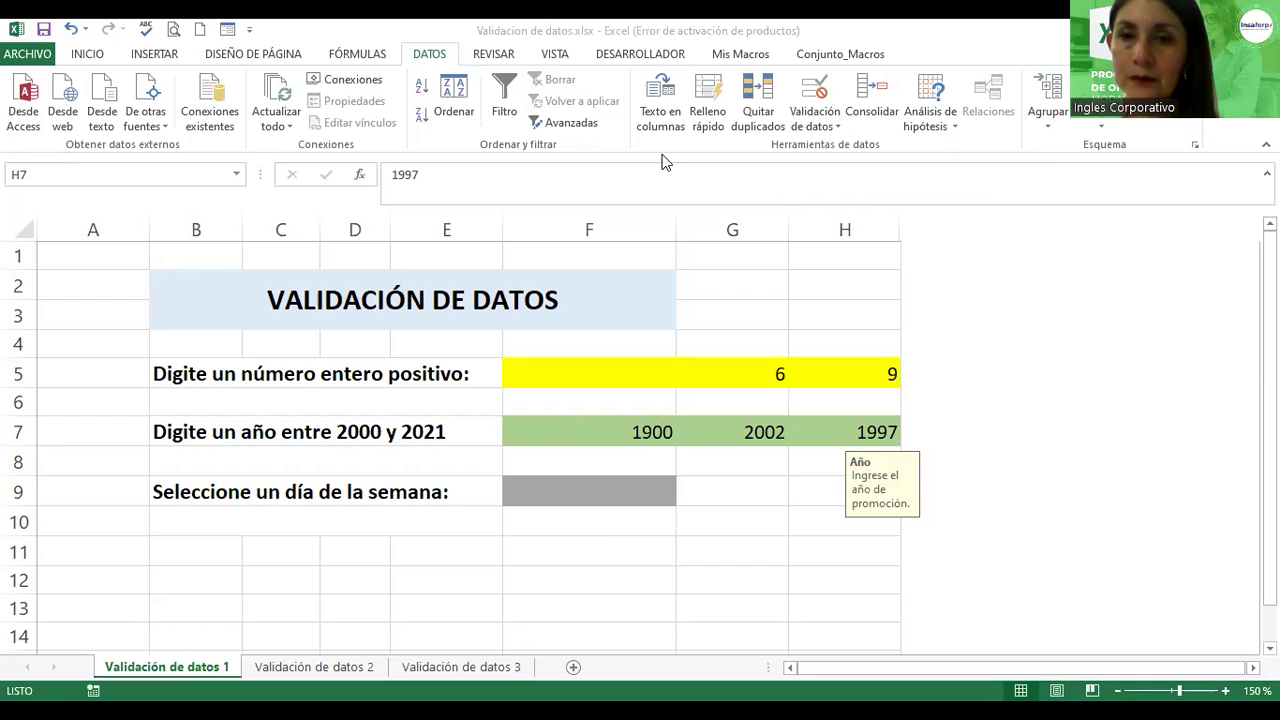
left_click(1003, 420)
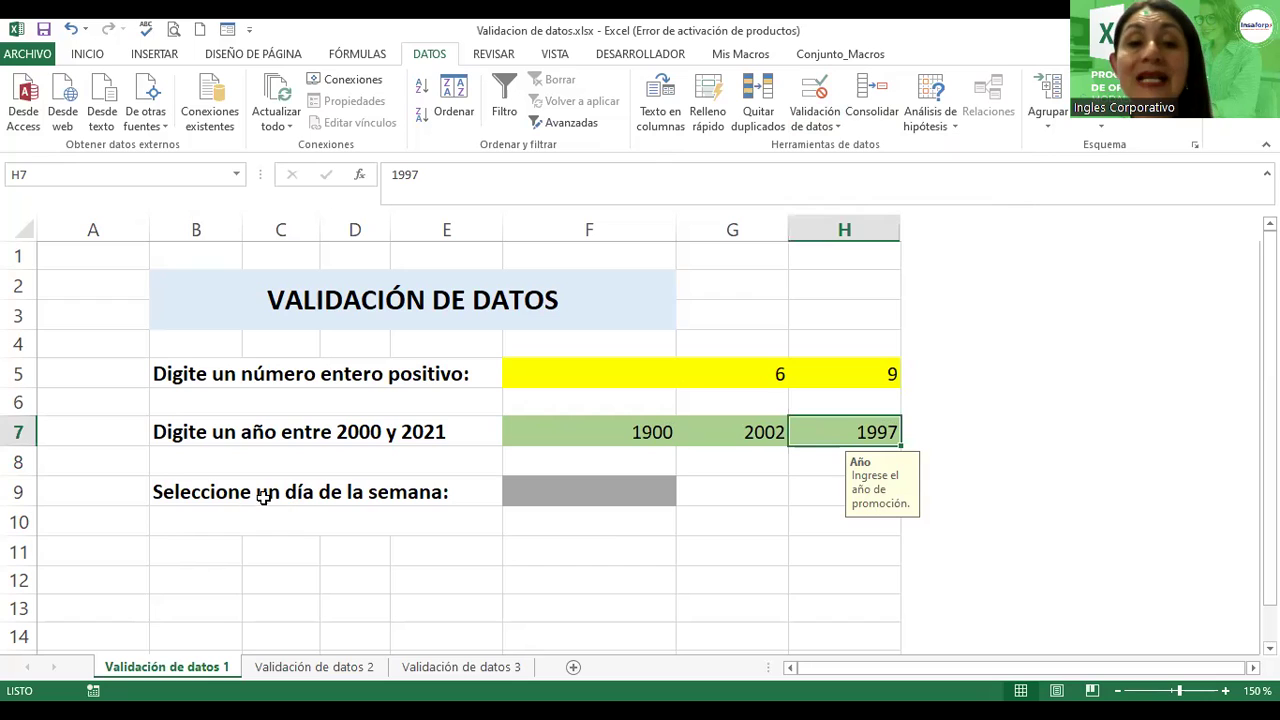
left_click(663, 517)
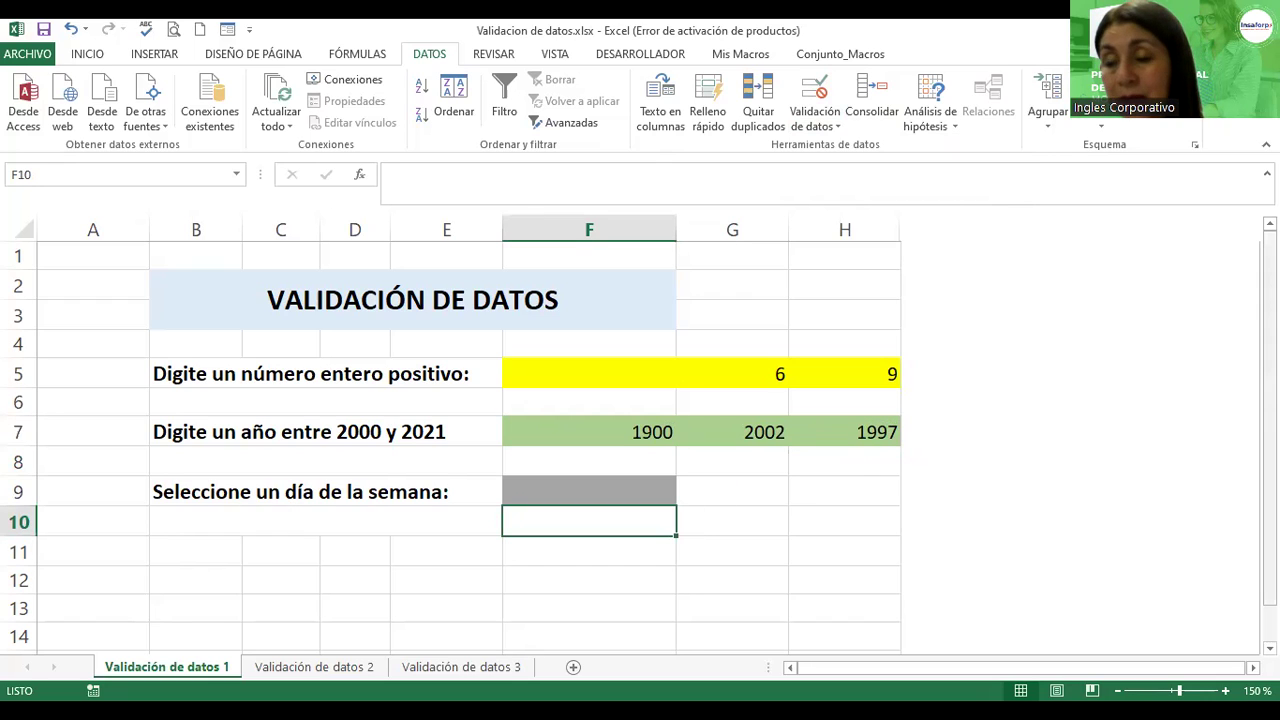
Enter 'Domingo' in cell A12.
scroll(589, 440, "down", 1)
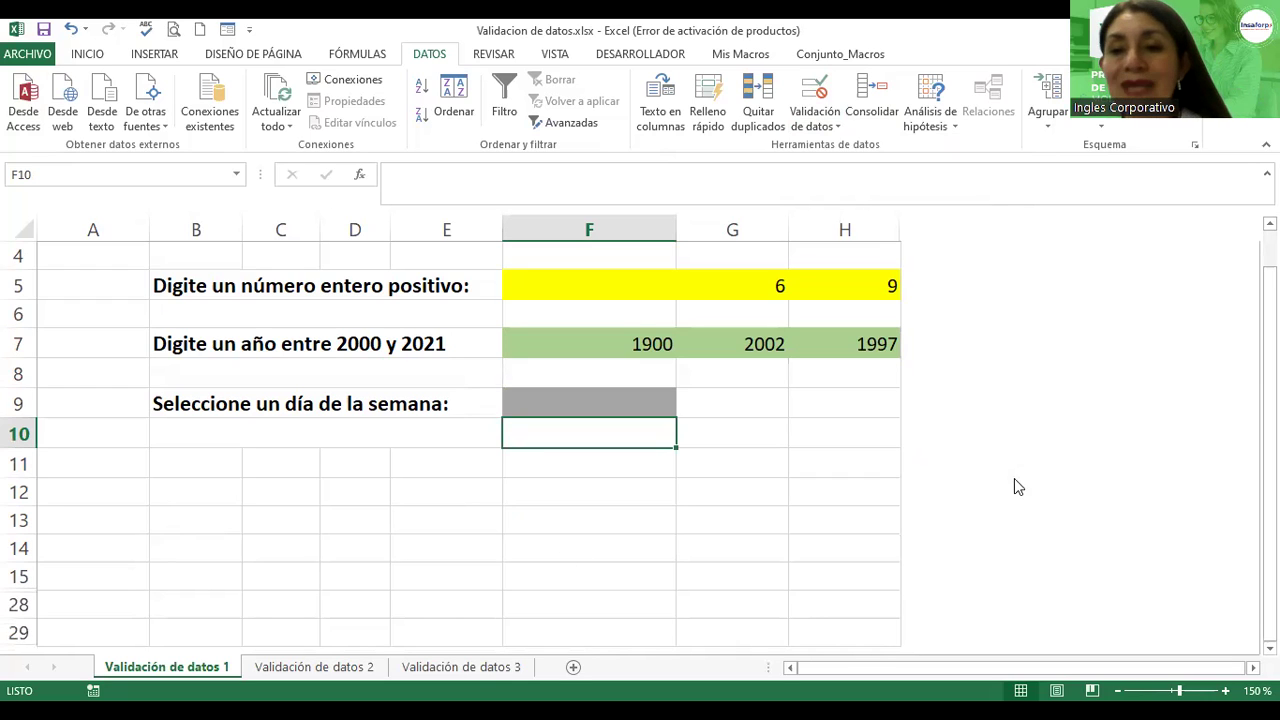
left_click(97, 515)
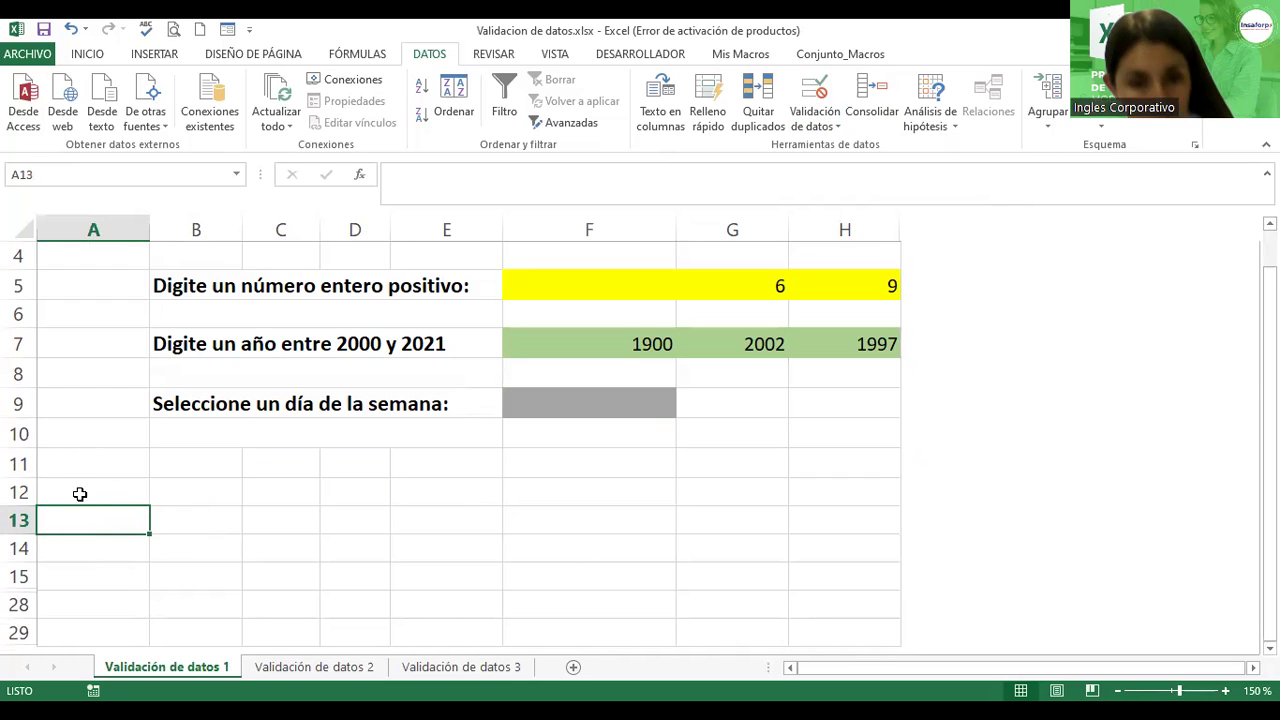
left_click(79, 493)
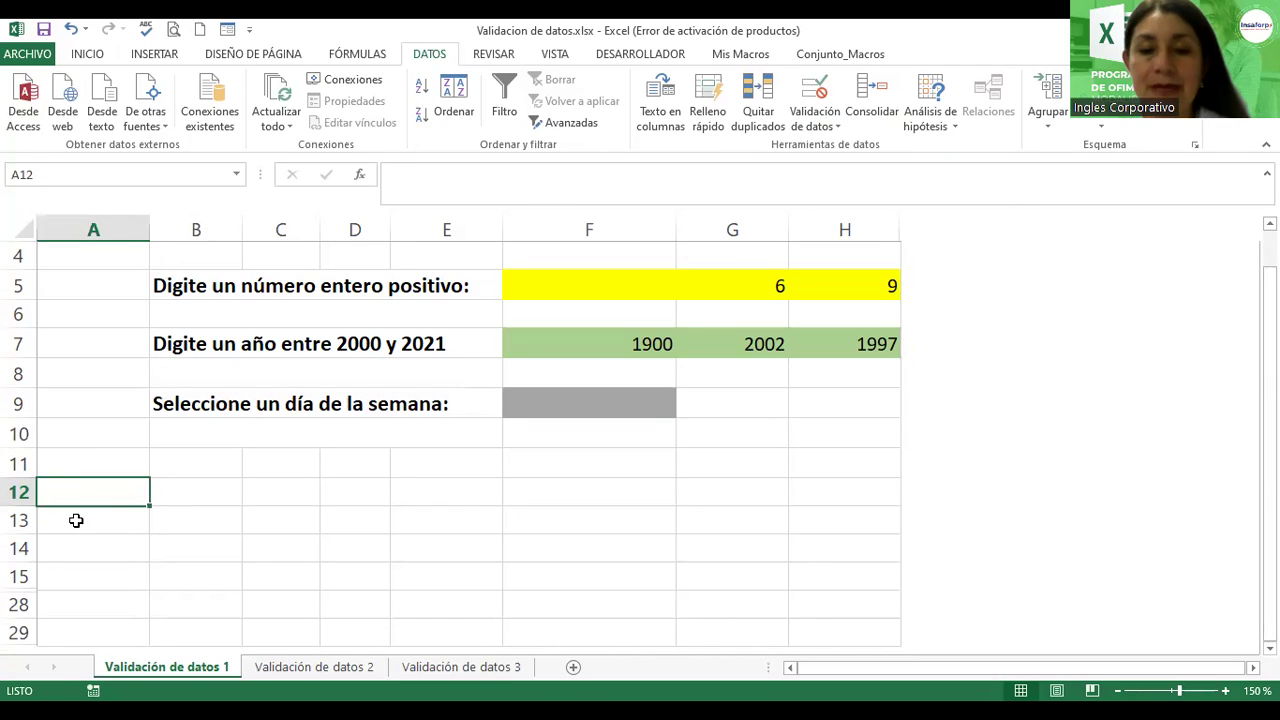
type("Domingo")
left_click(76, 520)
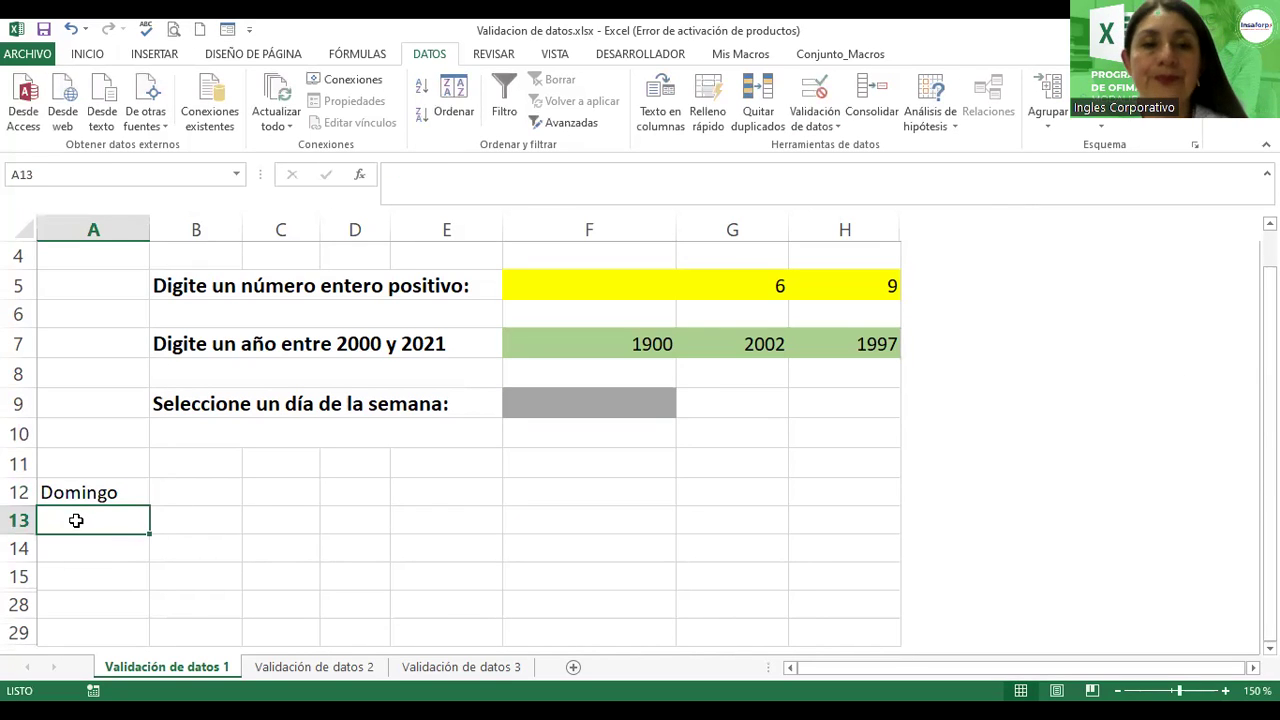
Preview extending Domingo down column A with the fill handle, without filling.
left_click(93, 492)
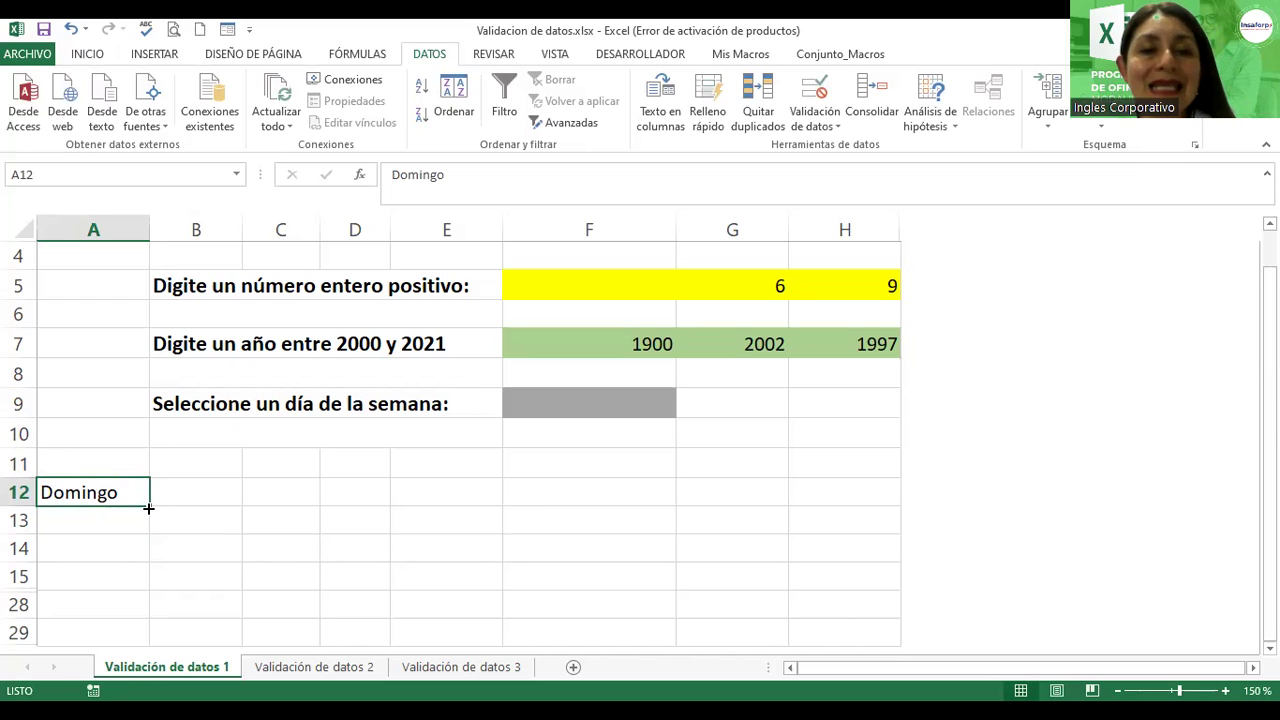
left_click_drag(148, 508, 139, 627)
left_click_drag(122, 577, 120, 533)
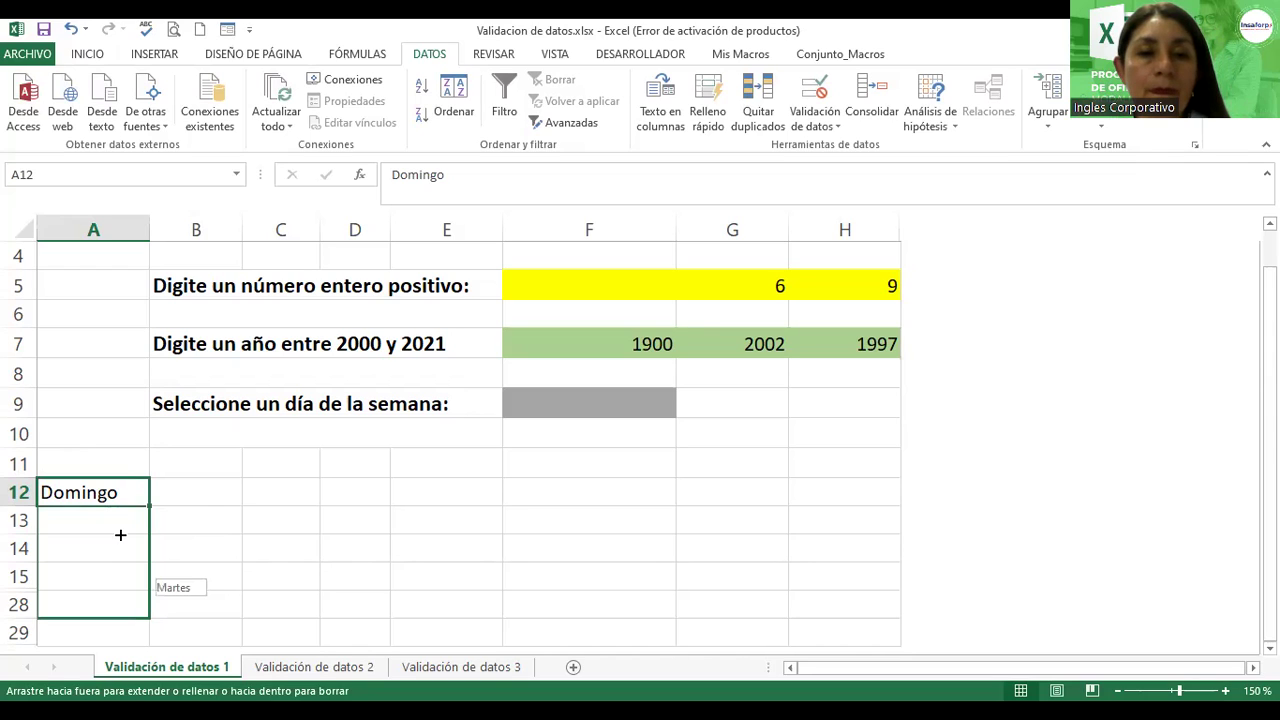
left_click_drag(129, 591, 133, 604)
Try abbreviating A12 to 'Dom.' and previewing a fill, then restore 'Domingo'.
left_click_drag(124, 510, 103, 490)
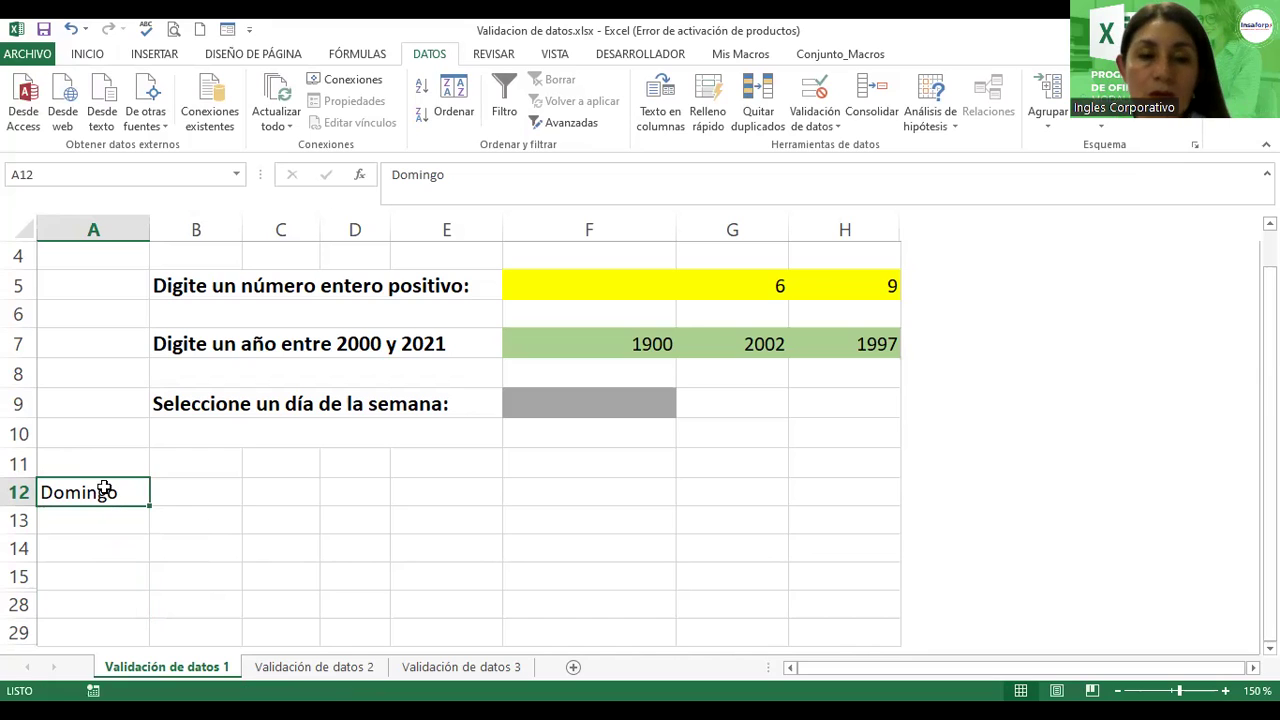
double_click(105, 492)
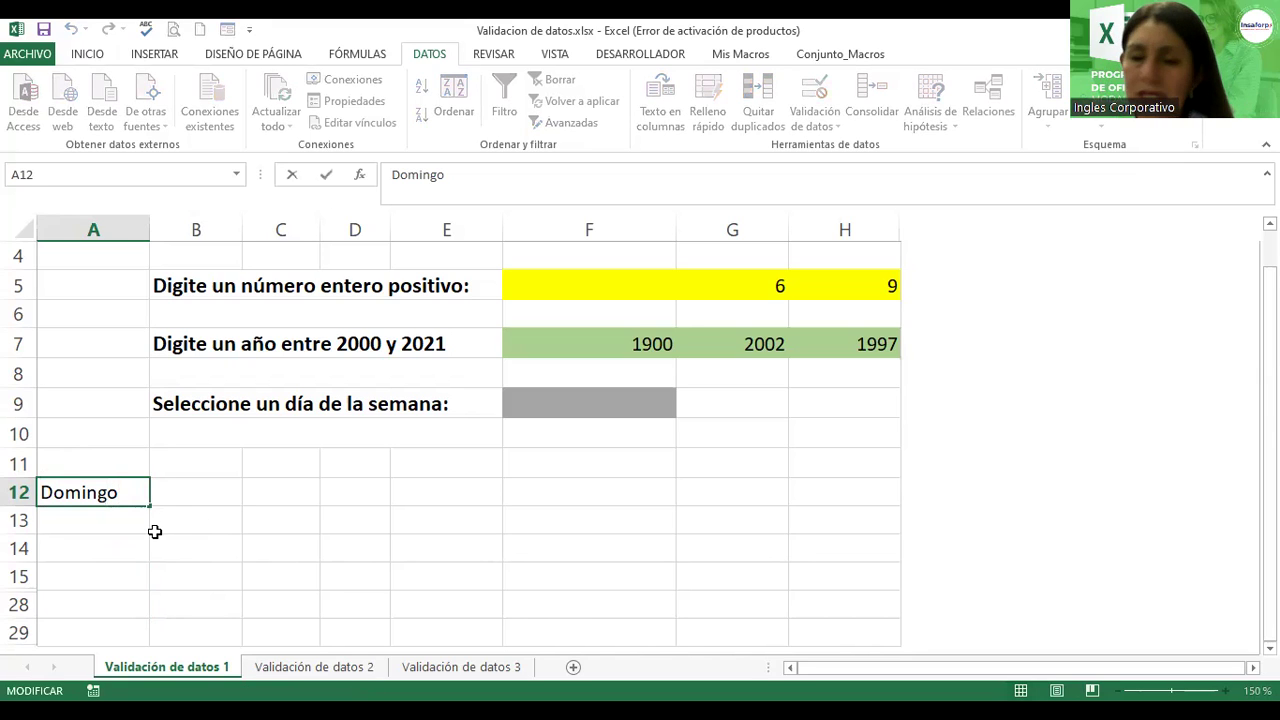
key("BackSpace")
key("BackSpace")
key("BackSpace")
key("BackSpace")
key("Return")
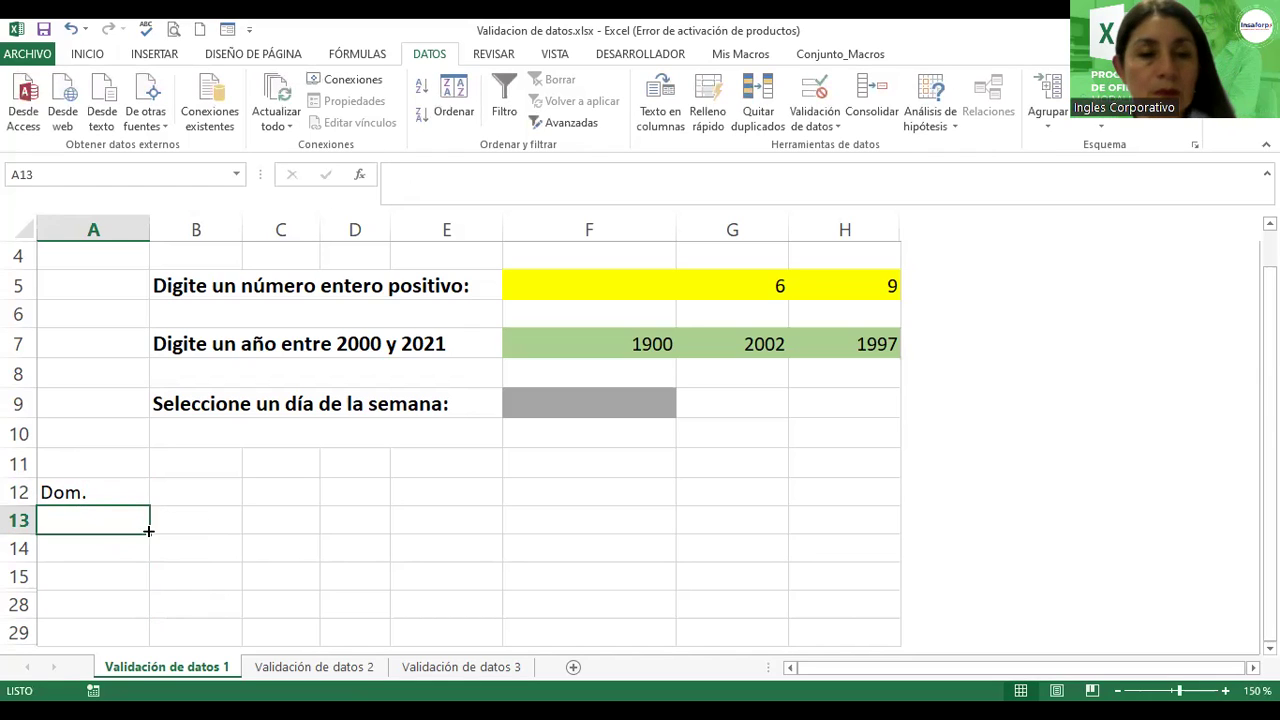
key("Up")
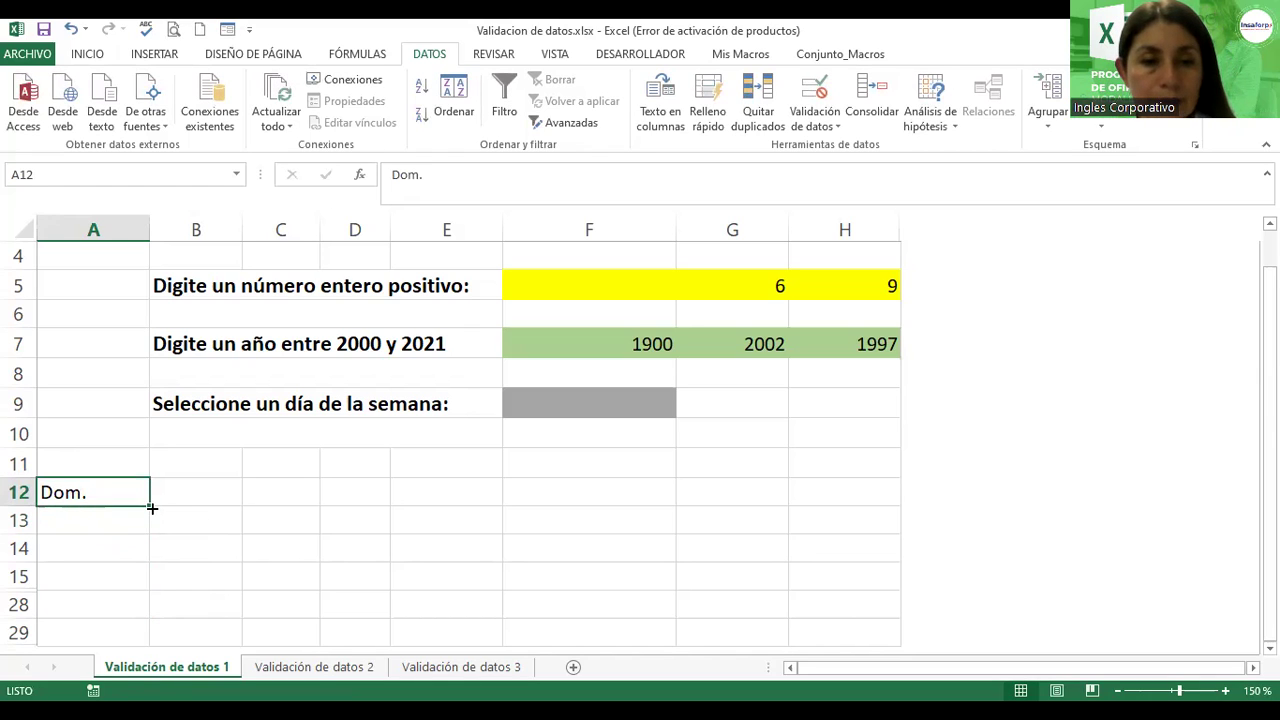
mouse_move(144, 615)
left_mouse_down()
mouse_move(141, 510)
mouse_move(109, 492)
left_mouse_up()
double_click(109, 492)
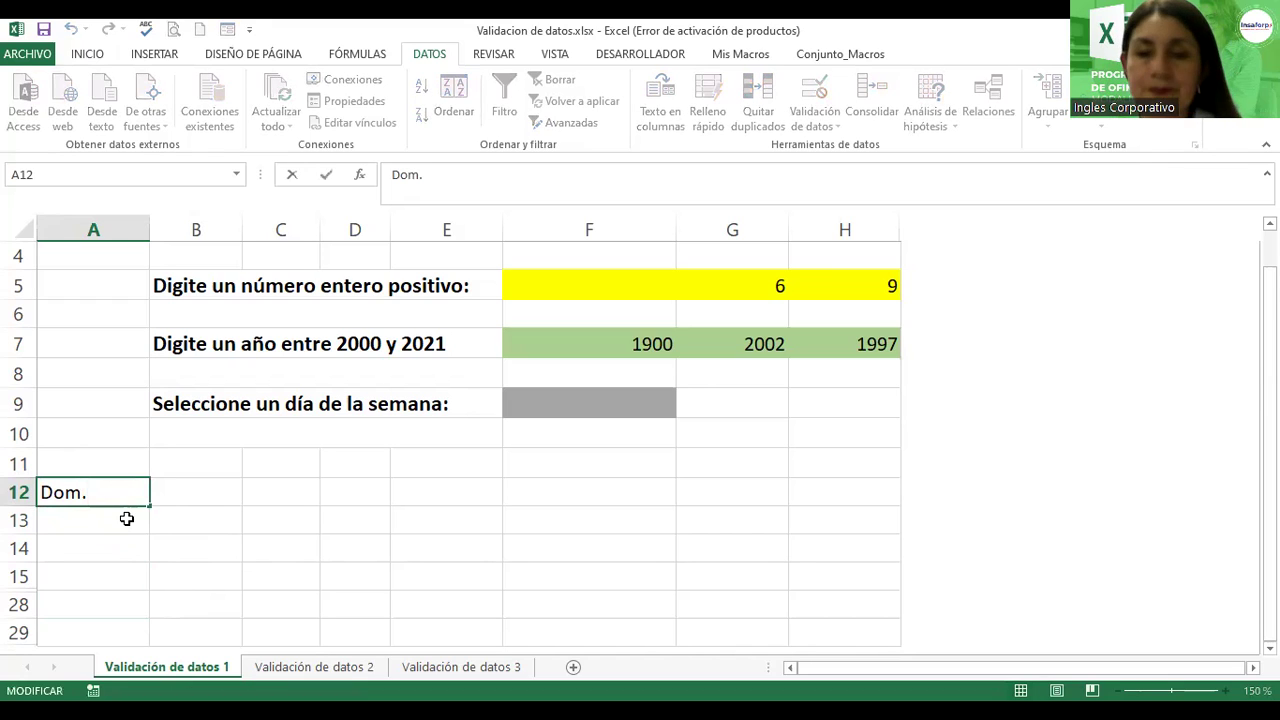
key("BackSpace")
type("ingo")
key("Return")
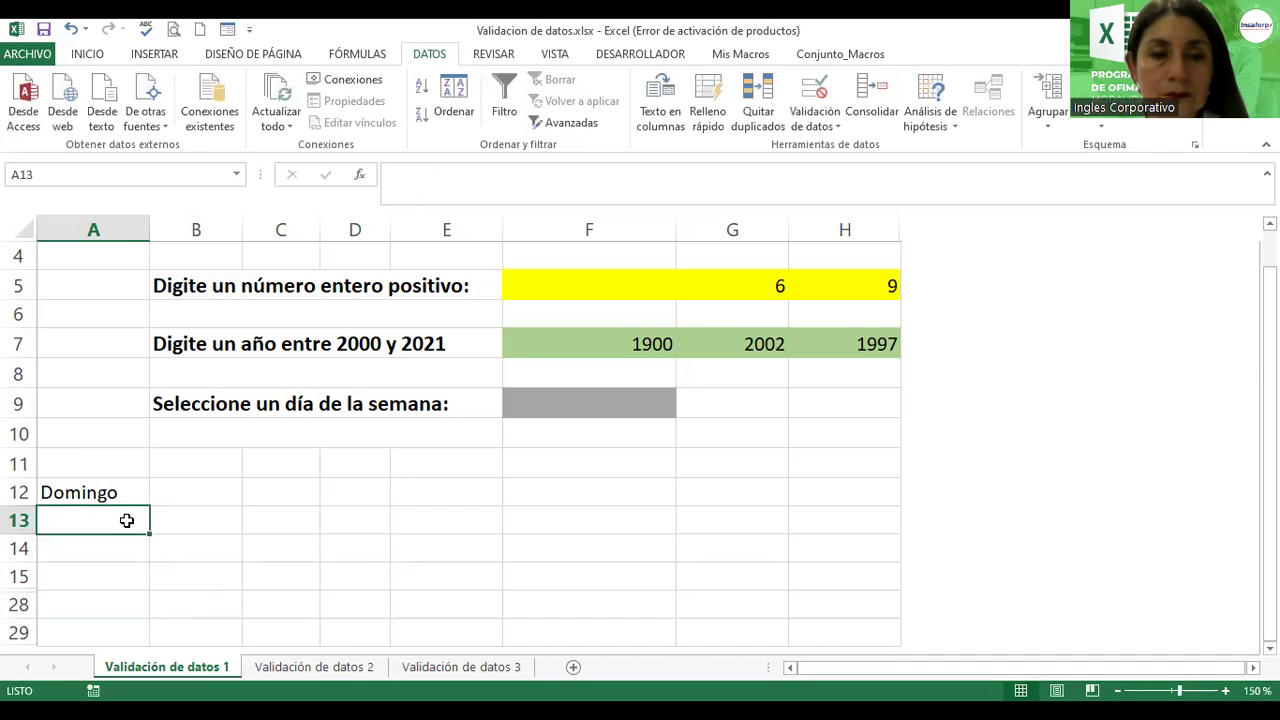
Overwrite A12 with 'Lunes' and fill consecutive weekdays down to A29.
type("lu")
key("BackSpace")
key("BackSpace")
key("Up")
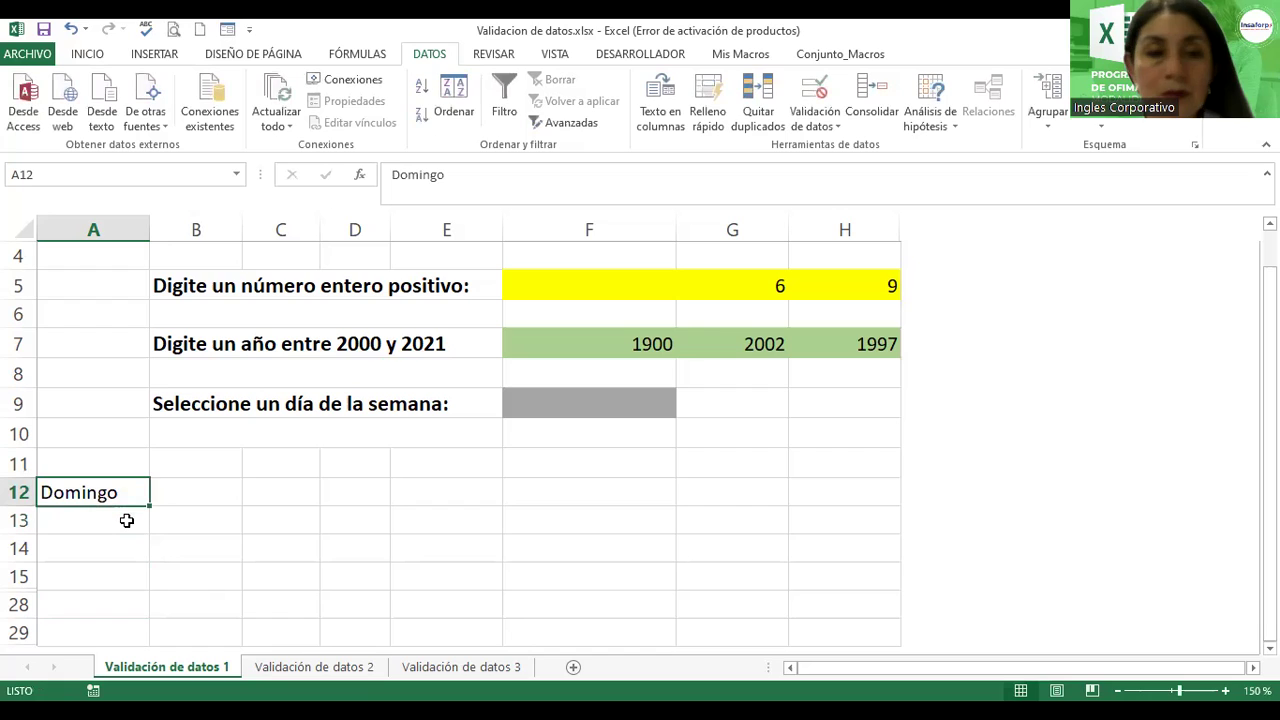
type("Lunes")
key("Return")
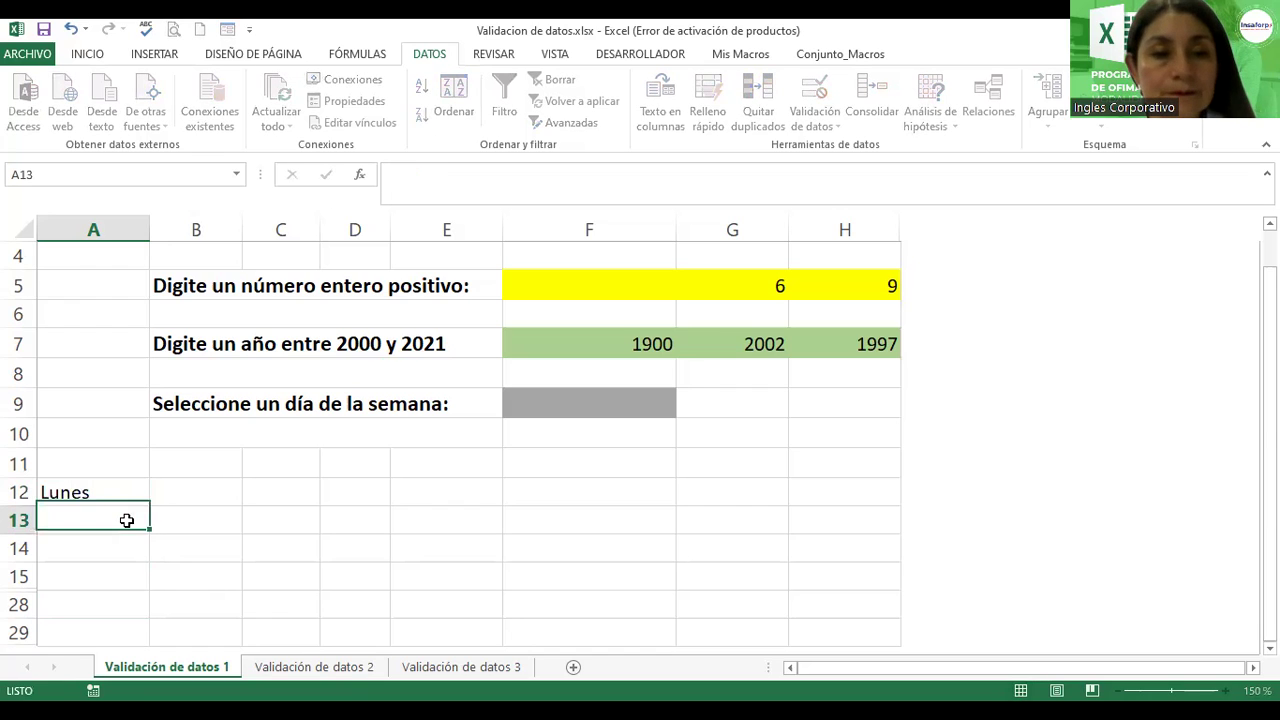
left_click(93, 494)
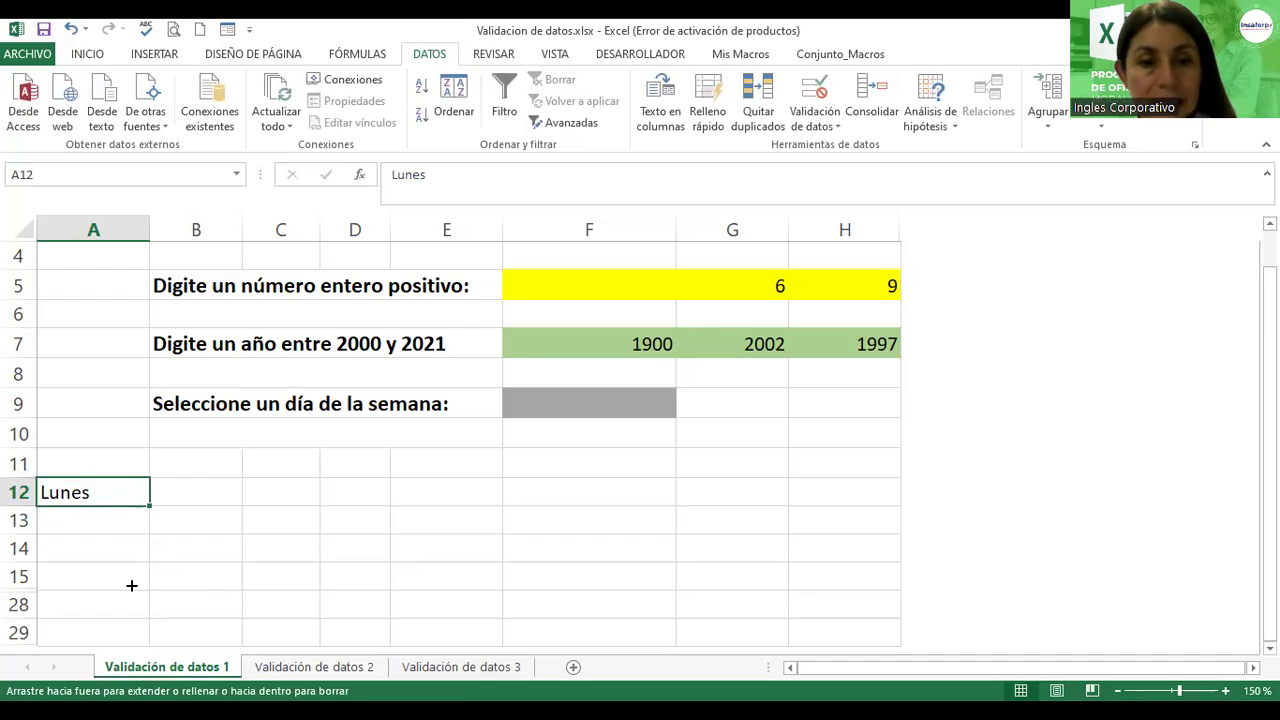
left_click_drag(133, 632, 128, 651)
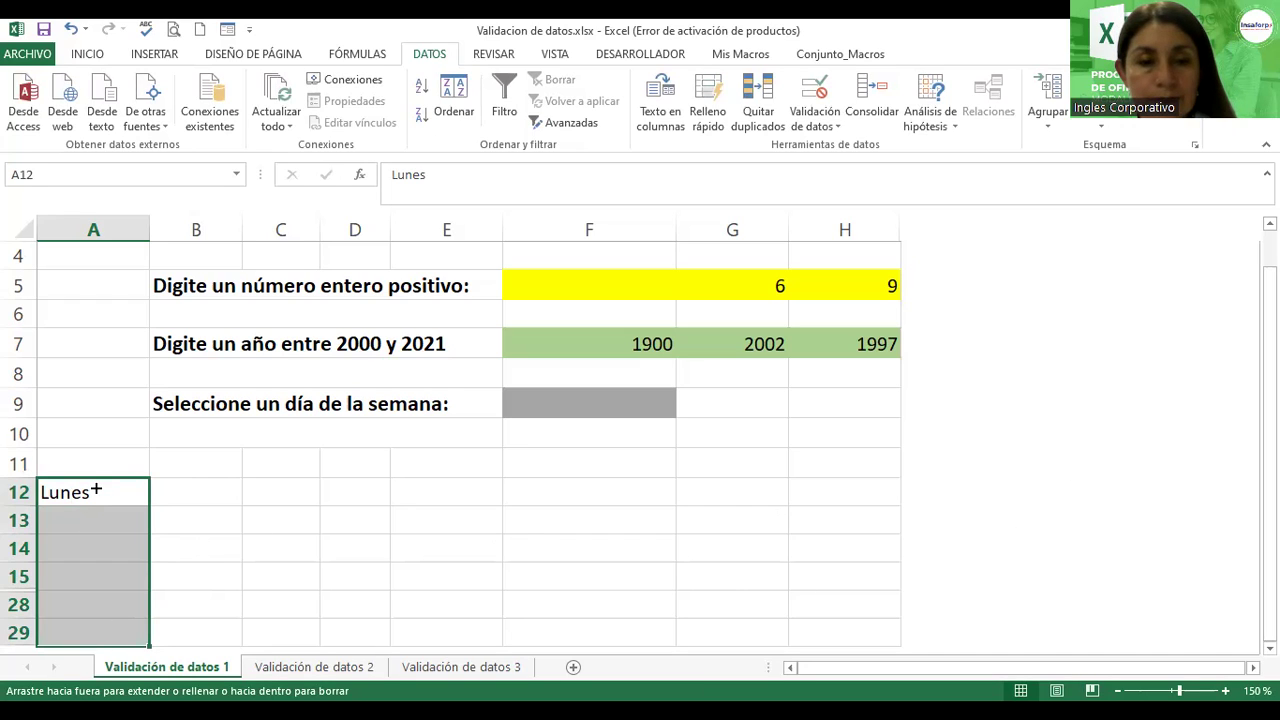
left_click(167, 520)
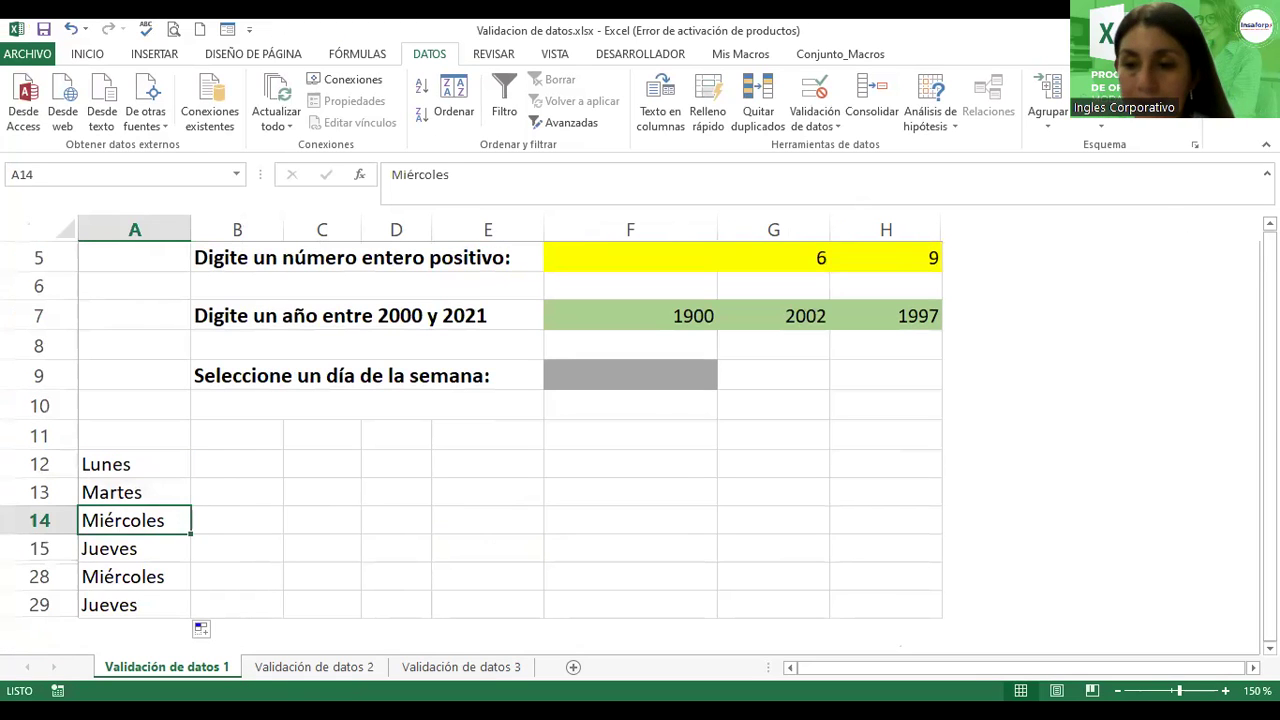
scroll(416, 520, "down", 1)
scroll(416, 520, "down", 1)
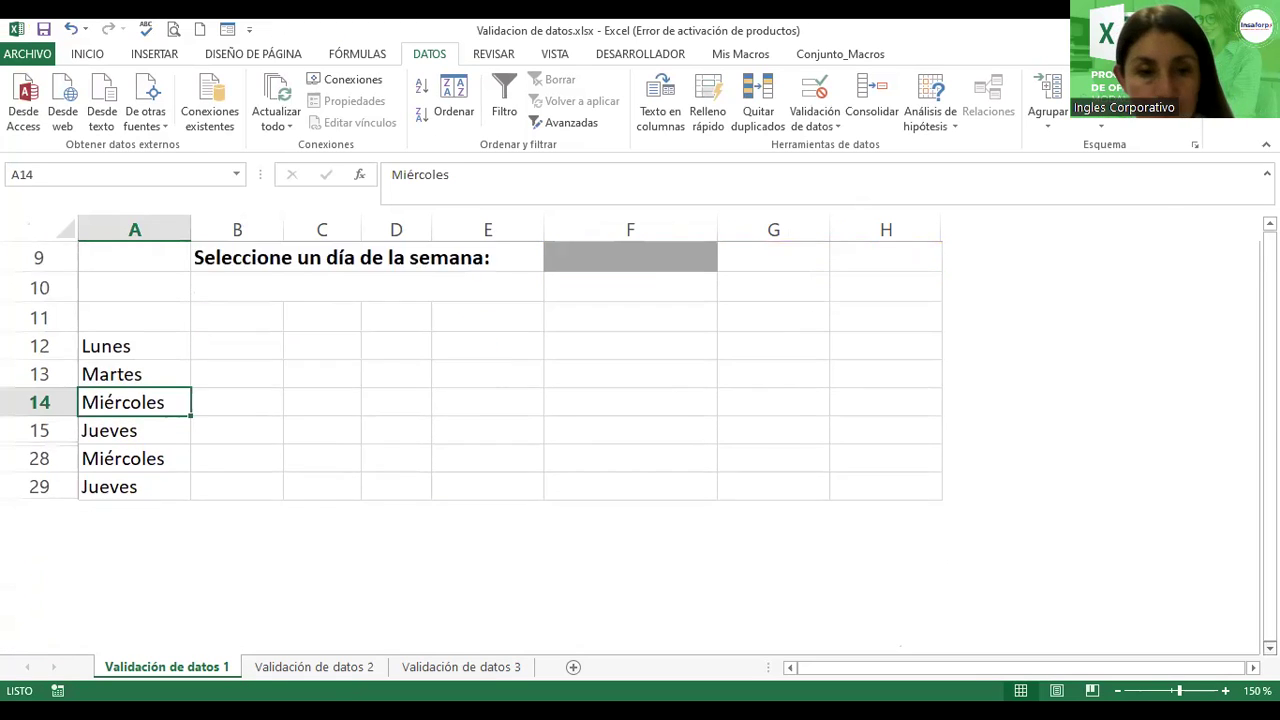
scroll(416, 520, "down", 1)
left_click(134, 457)
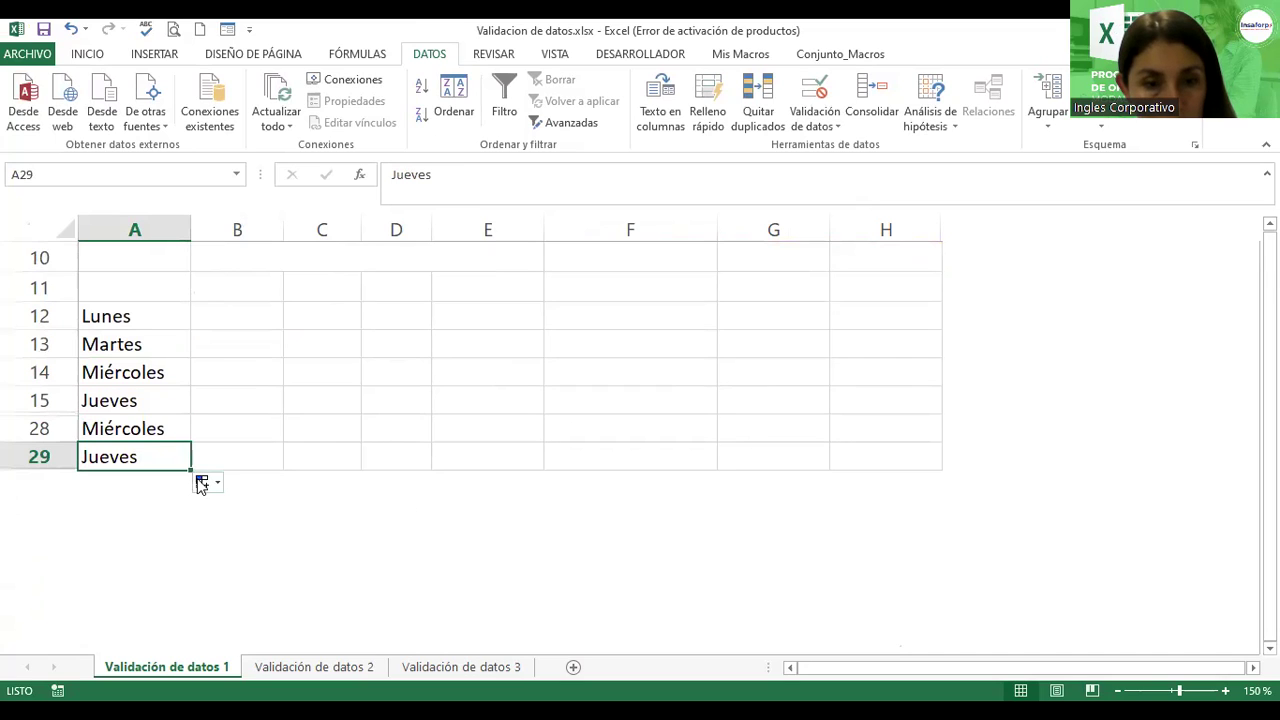
left_click_drag(188, 470, 182, 525)
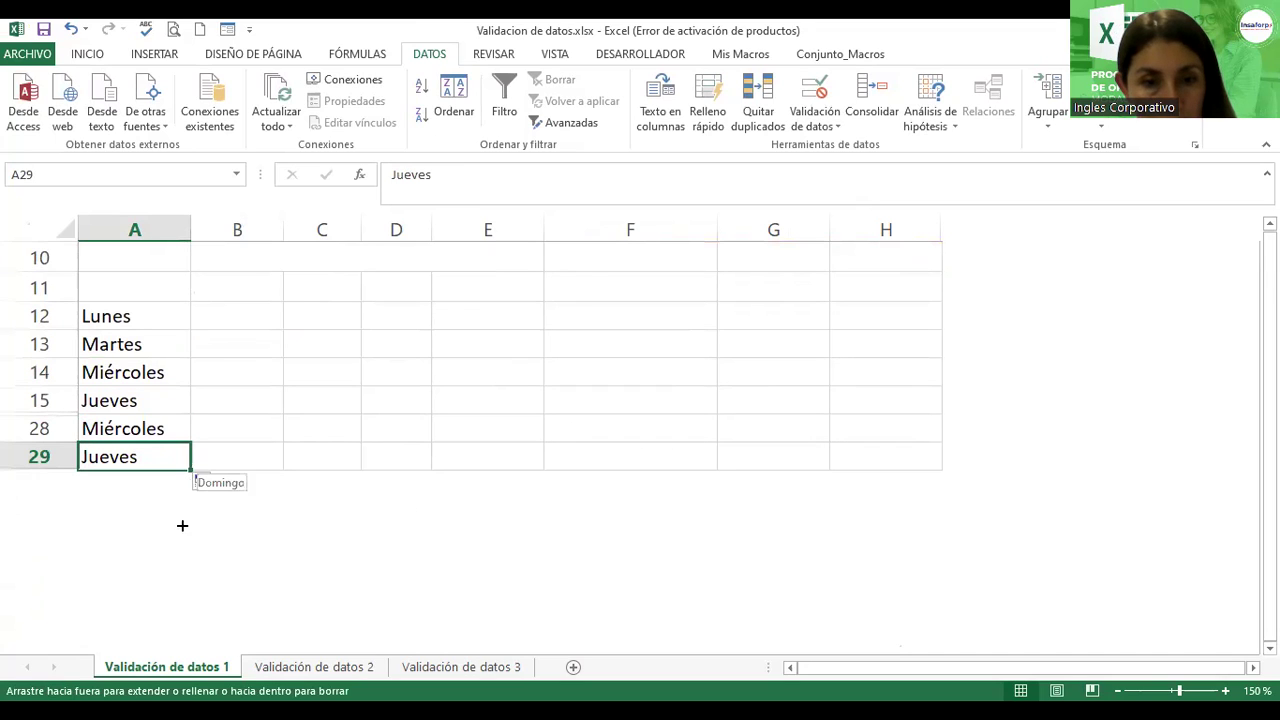
left_click_drag(143, 354, 1055, 475)
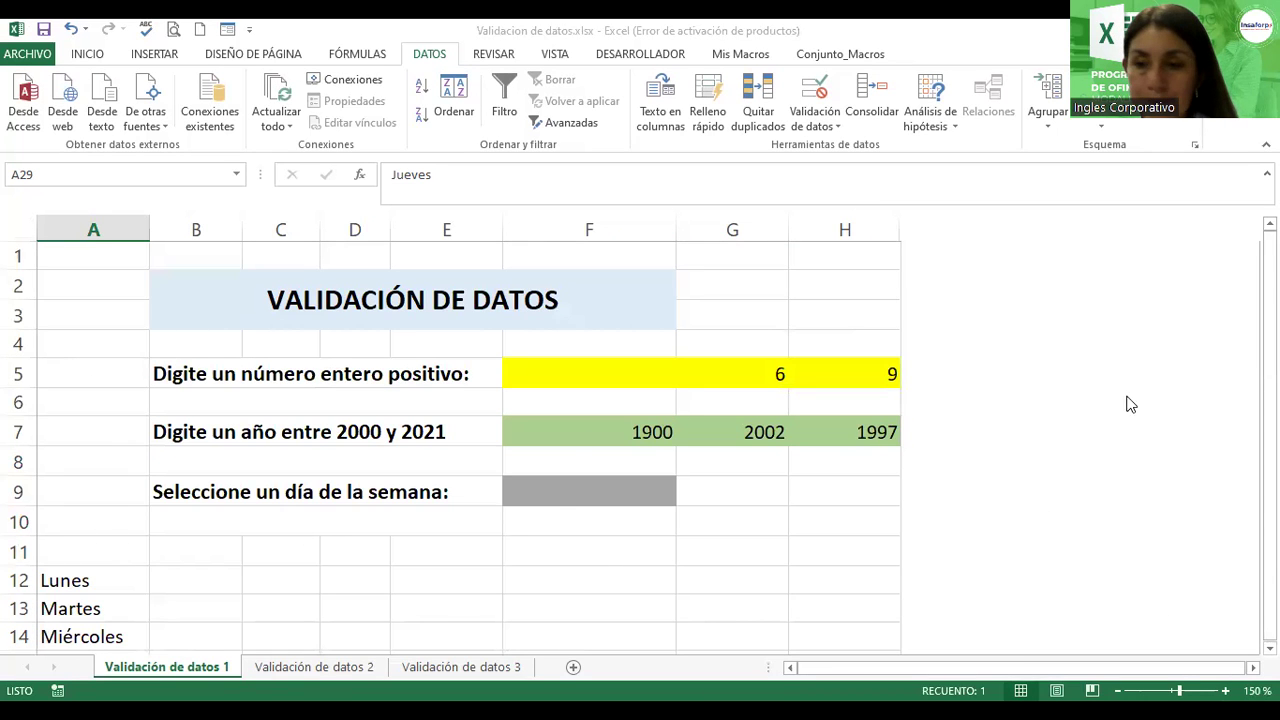
scroll(640, 440, "down", 1)
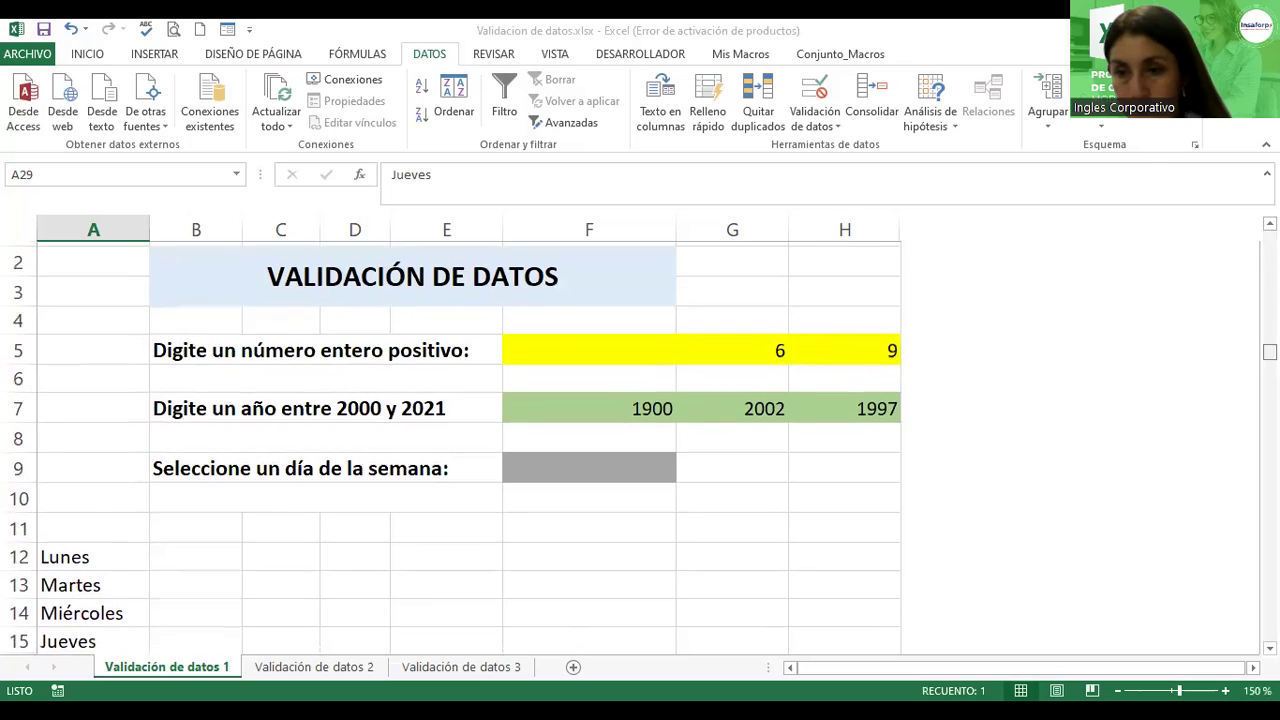
scroll(640, 440, "down", 1)
scroll(975, 608, "down", 1)
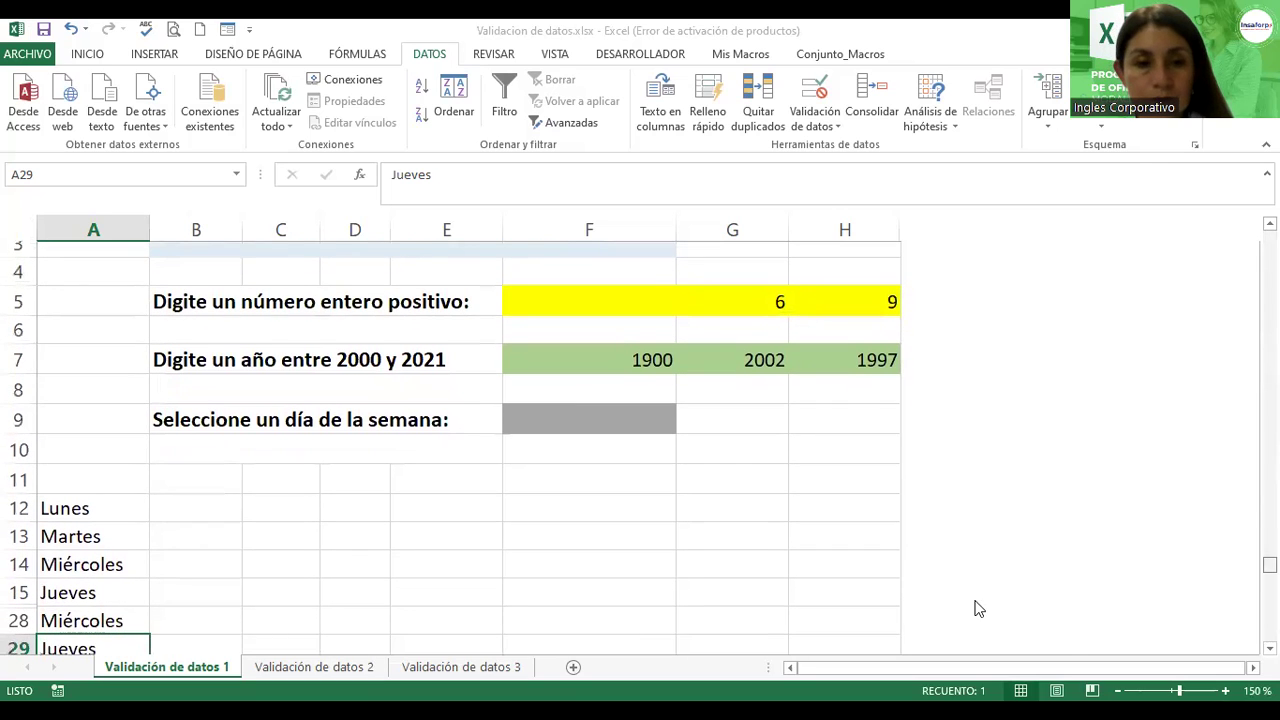
scroll(975, 608, "up", 1)
Copy the weekday list from A12 and paste it at A10, giving Lunes–Sábado in A10:A15.
left_click(95, 521)
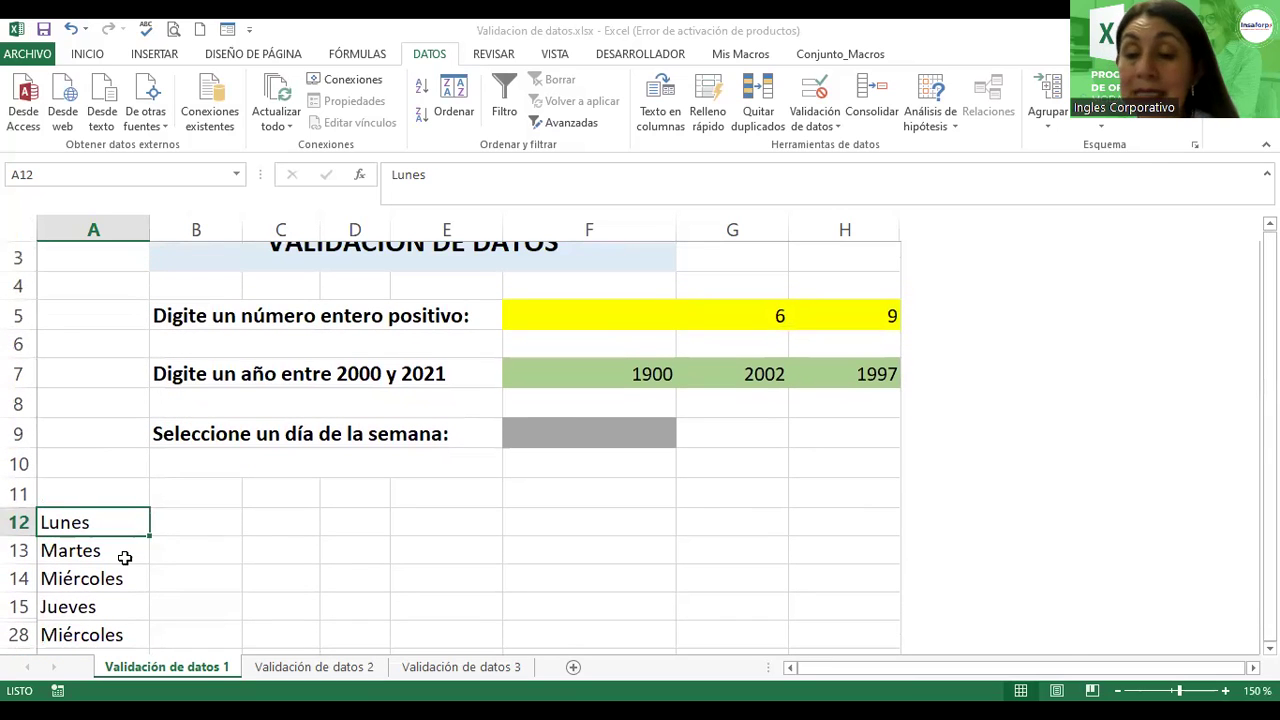
key("shift+Down")
key("shift+Down")
key("shift+Down")
key("shift+Down")
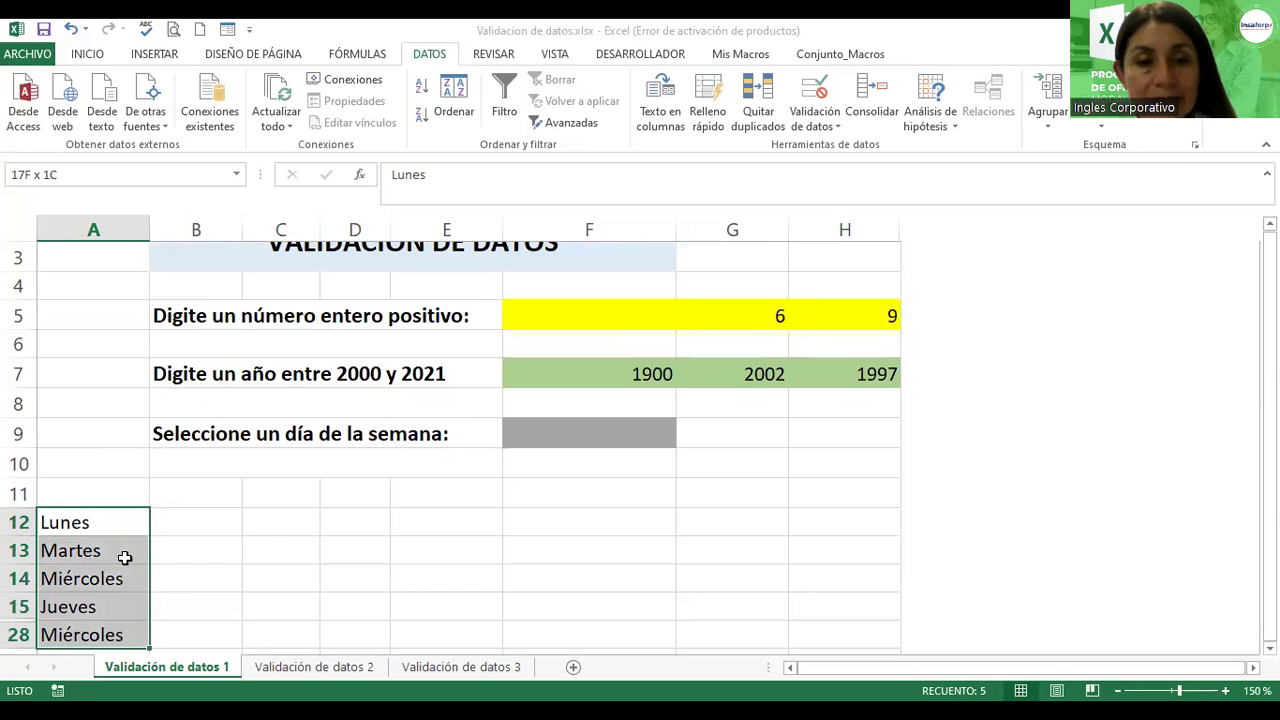
key("shift+Down")
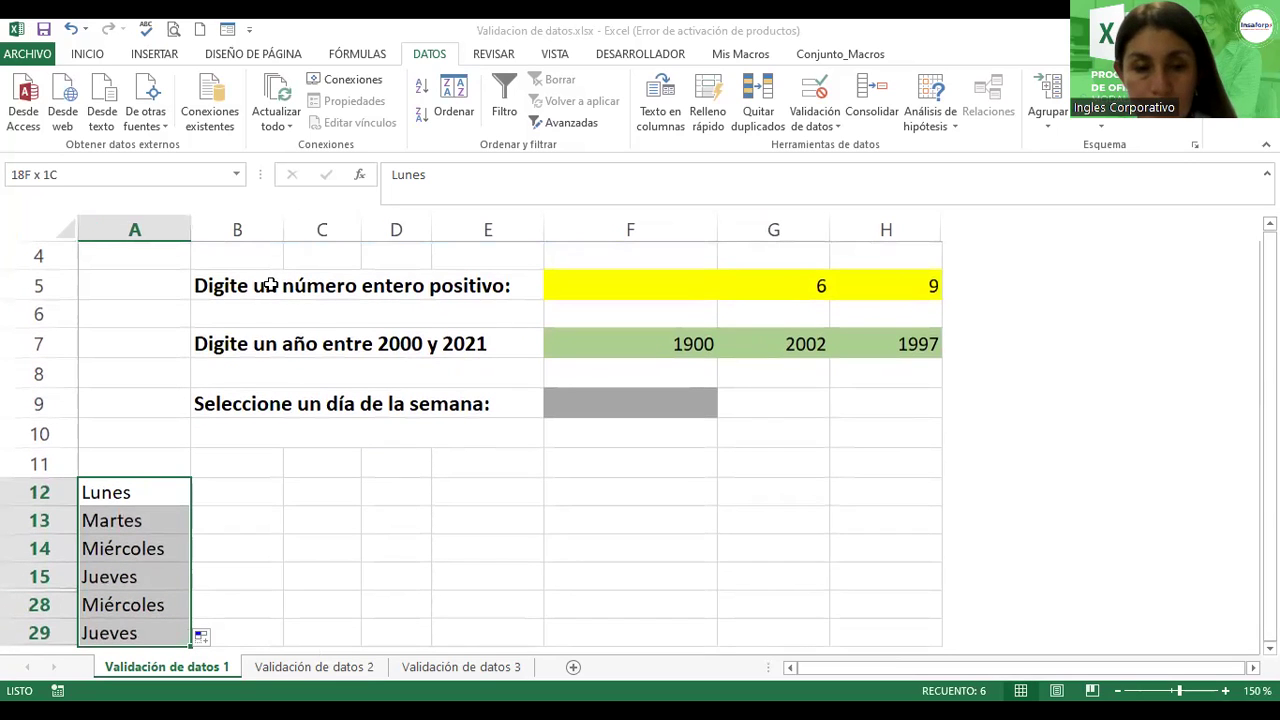
key("ctrl+c")
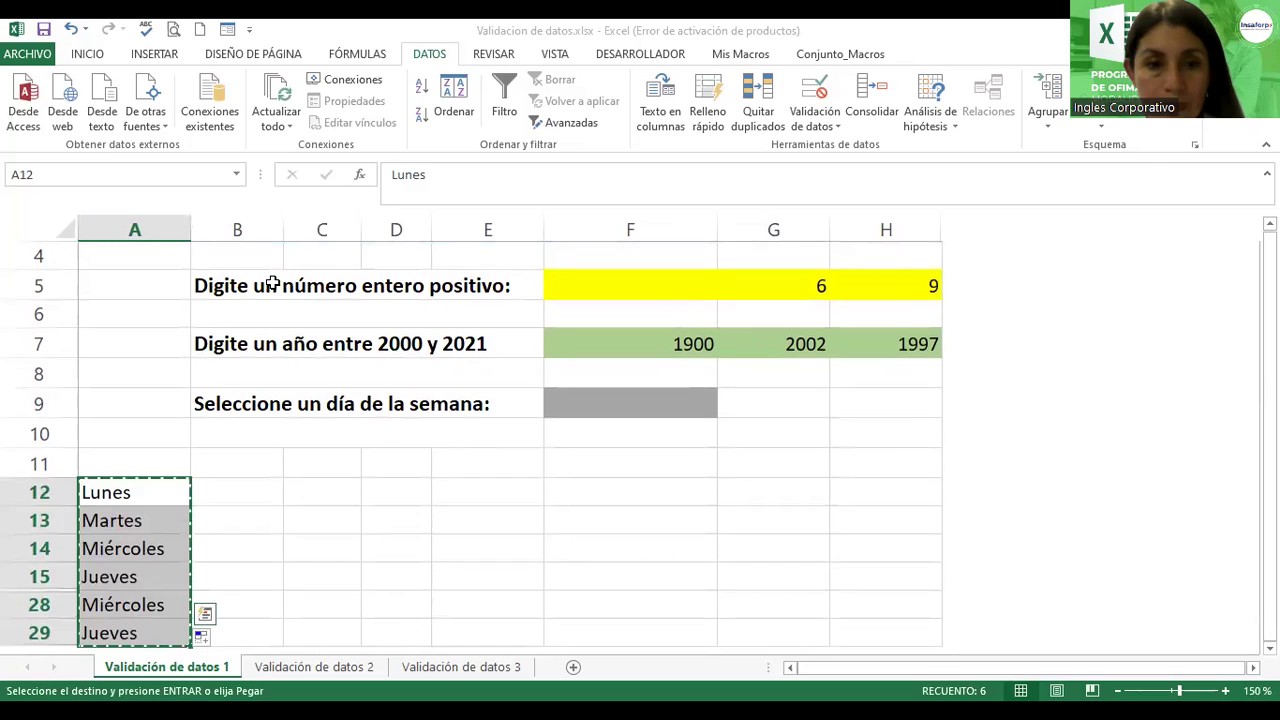
key("Up")
key("Up")
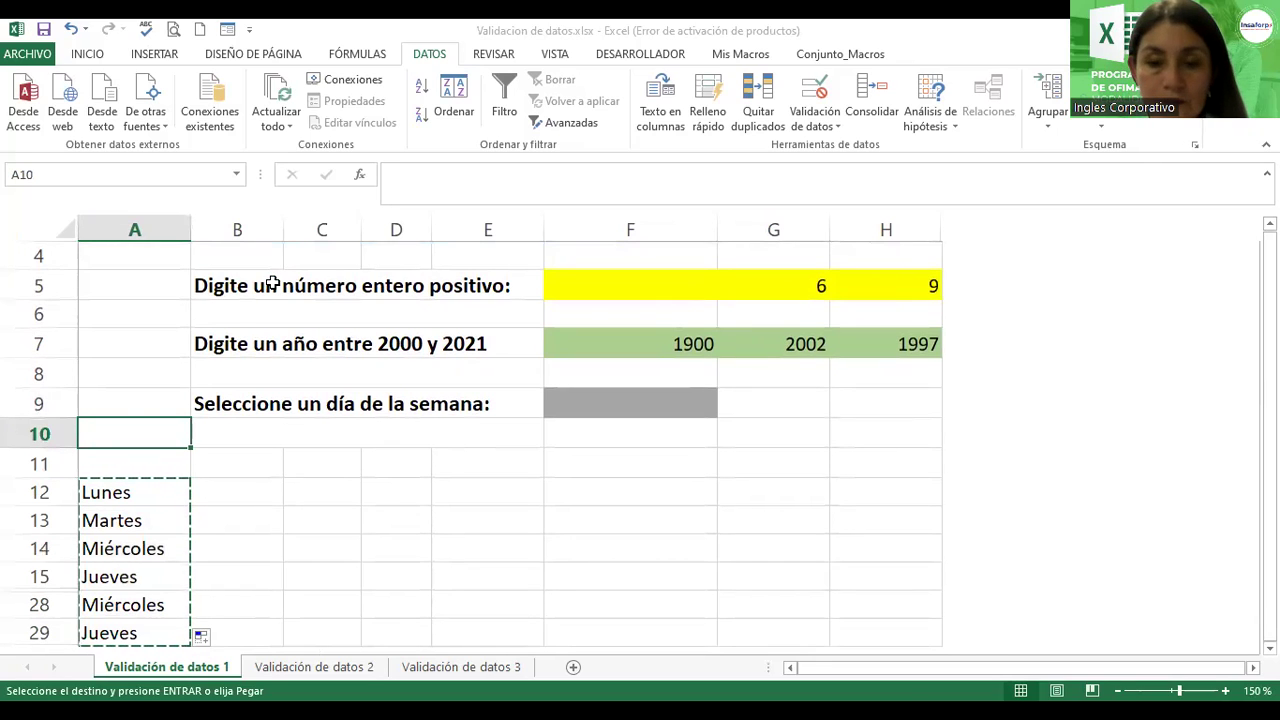
key("Return")
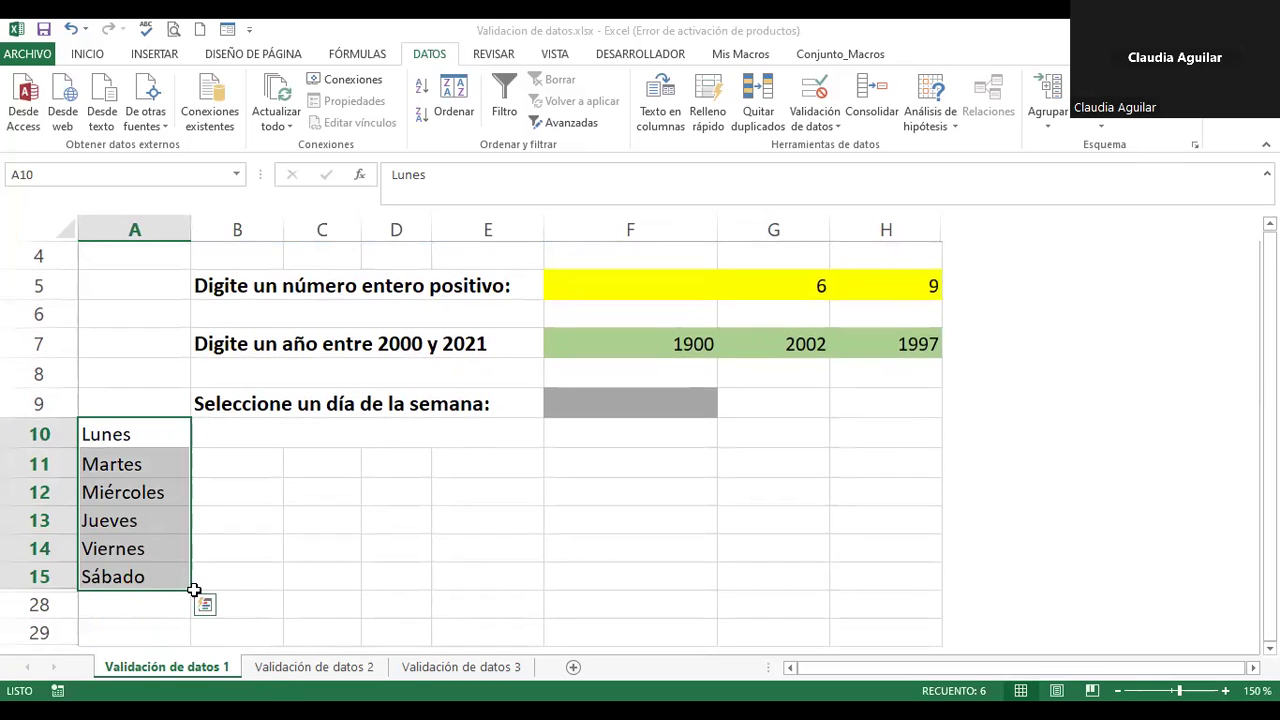
left_click(200, 578)
Select Sábado in A15 and take hold of its fill handle.
left_click(148, 575)
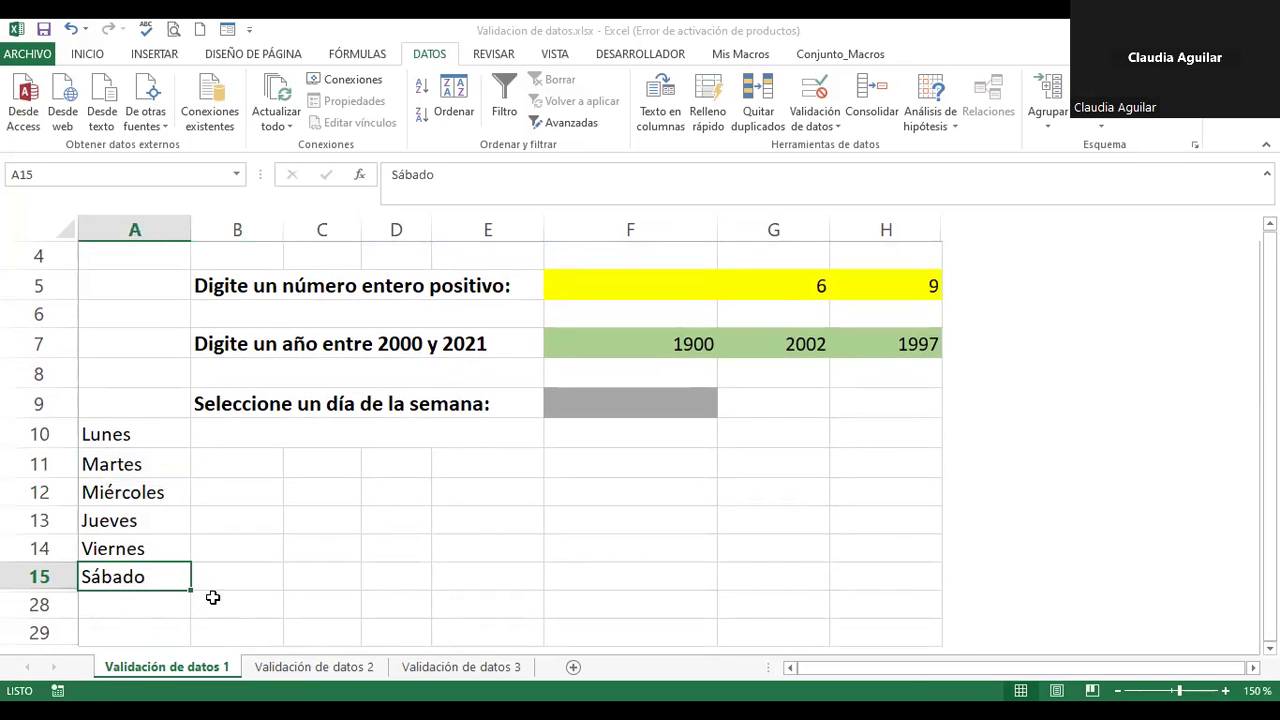
left_click(185, 592)
left_click(178, 576)
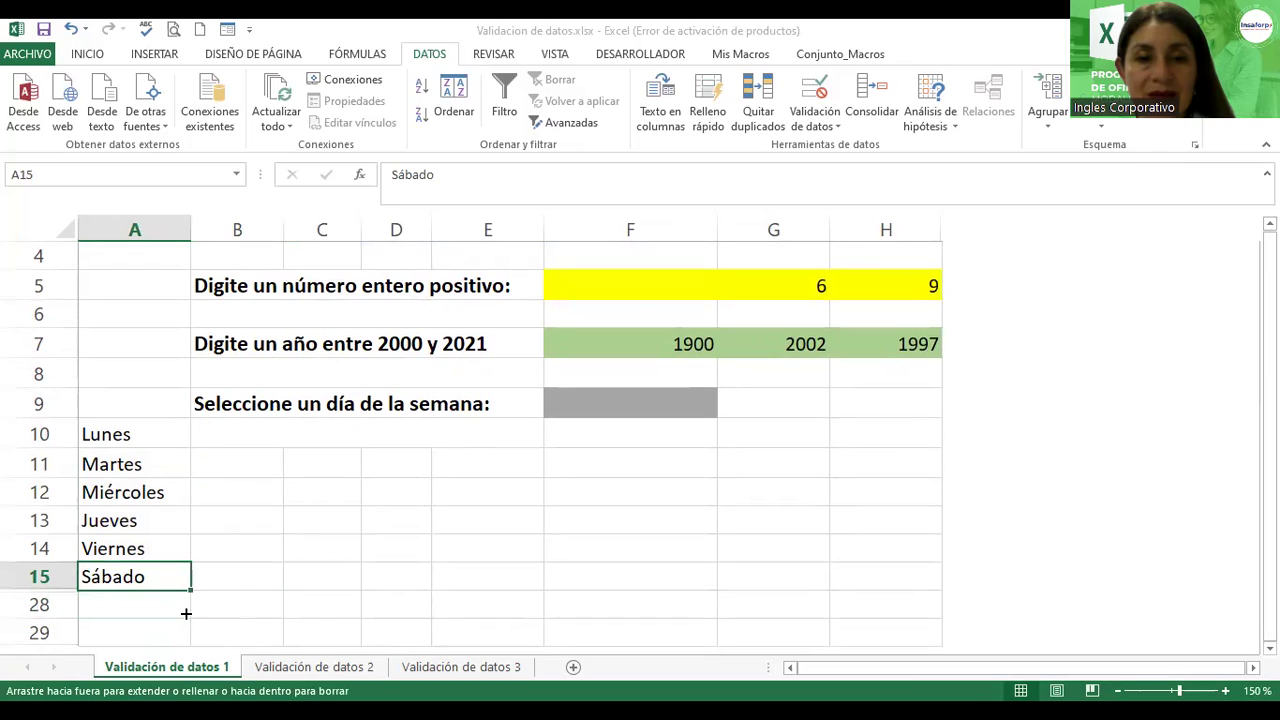
Extend the list toward A28 and unhide rows 26 and 27 to expose the stray copies.
mouse_move(185, 614)
left_mouse_down()
mouse_move(182, 581)
mouse_move(171, 614)
left_mouse_up()
left_click(164, 548)
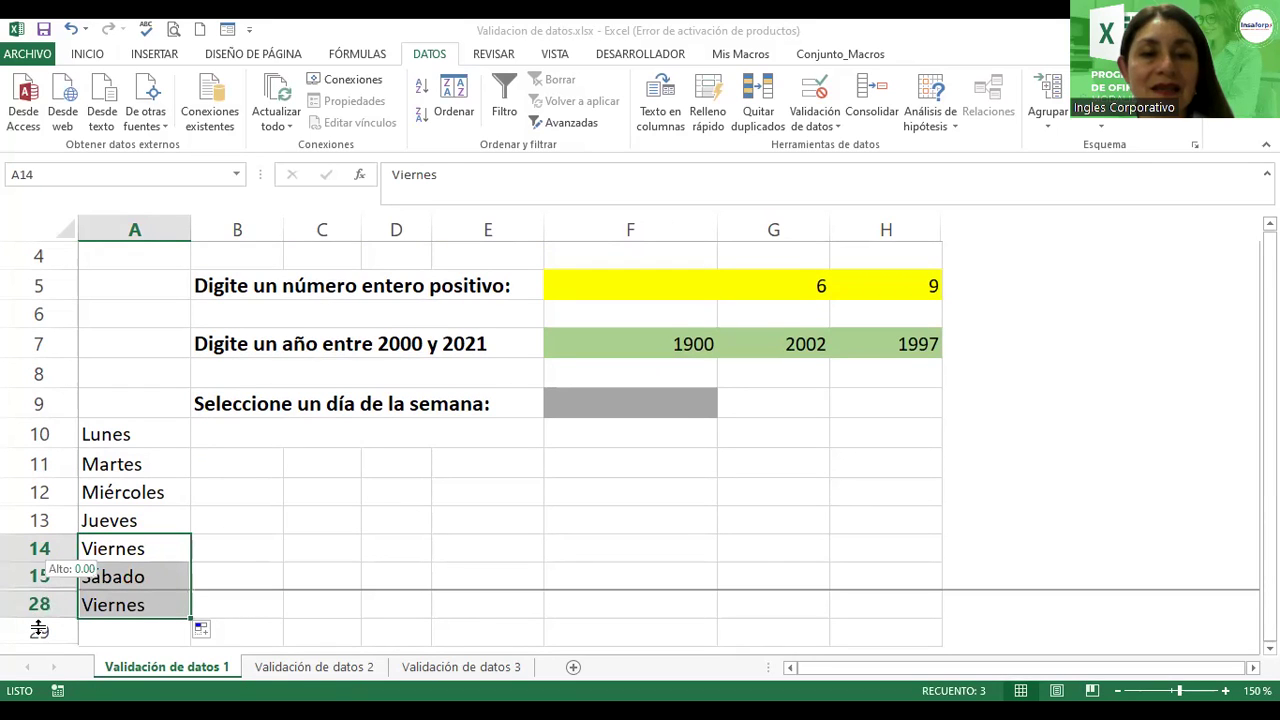
left_click_drag(43, 591, 45, 622)
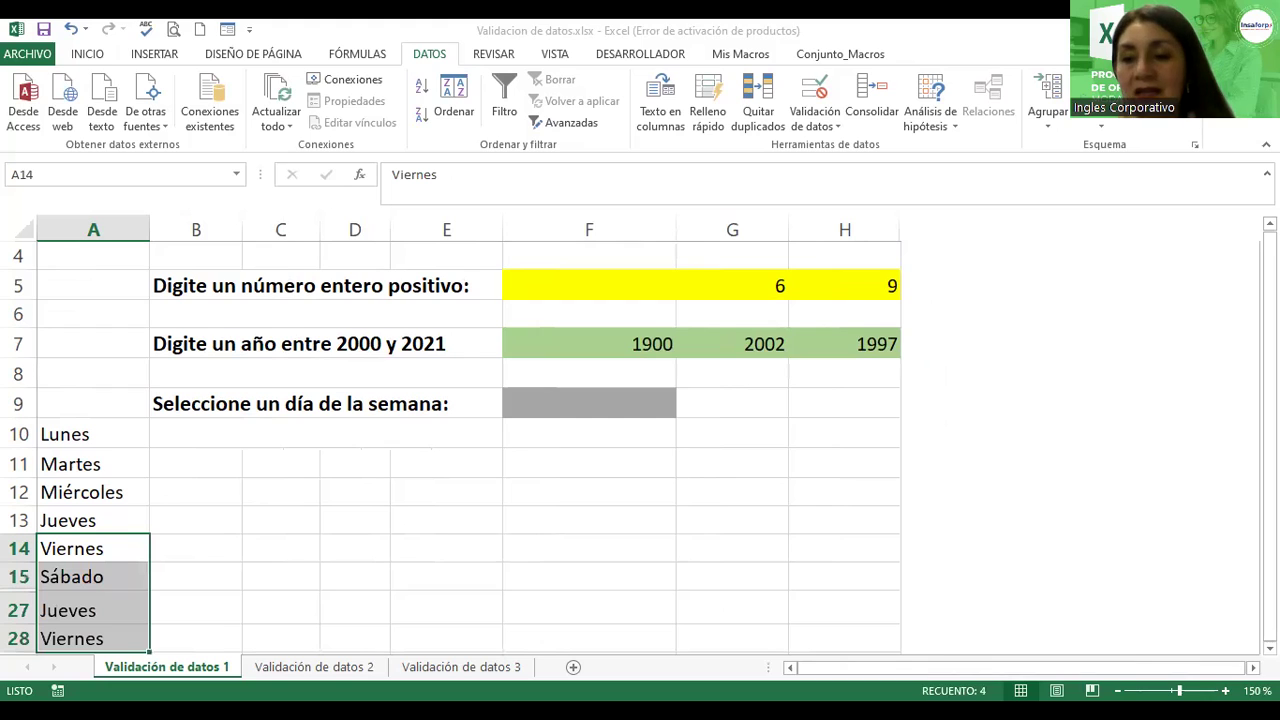
scroll(145, 612, "down", 1)
scroll(145, 612, "down", 1)
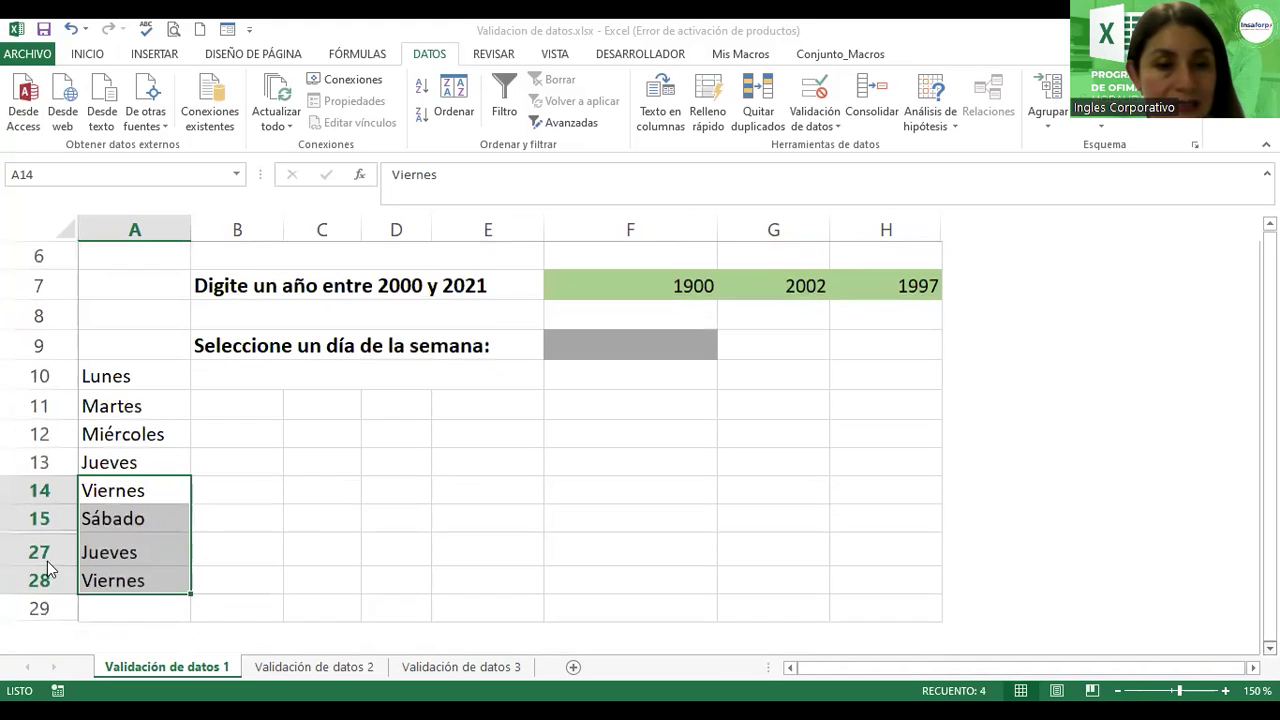
left_click(80, 491)
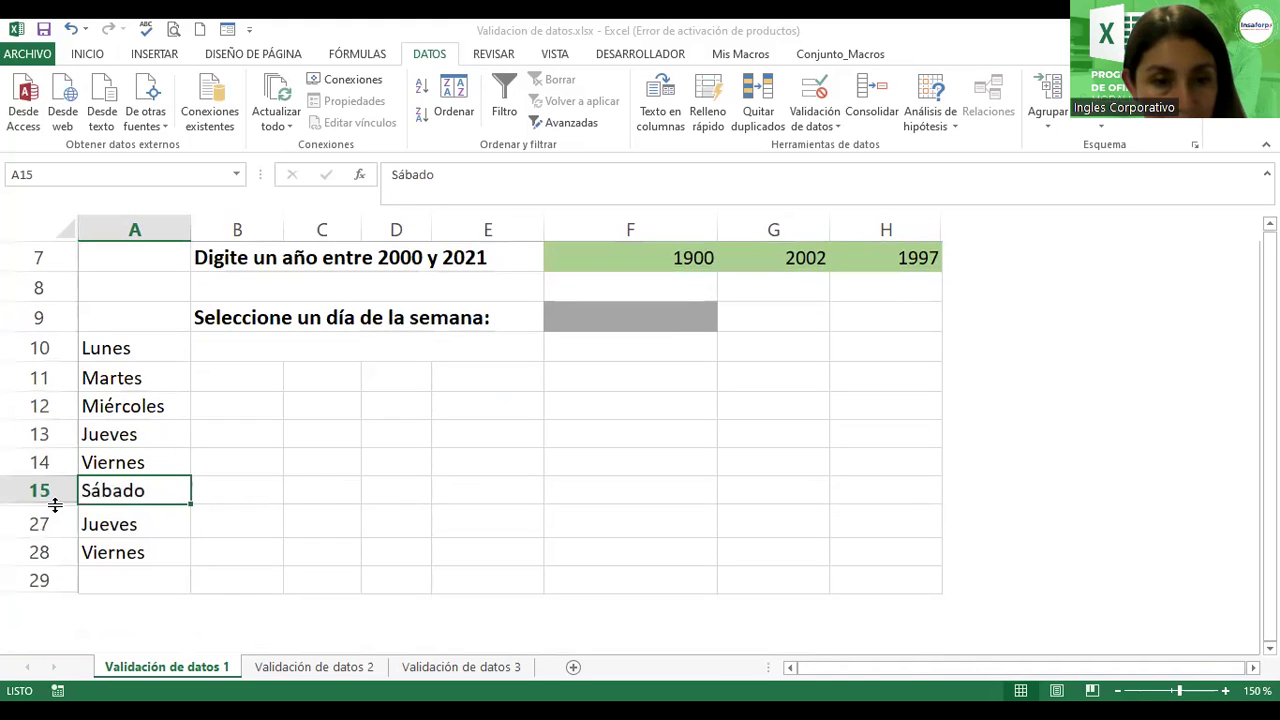
double_click(55, 502)
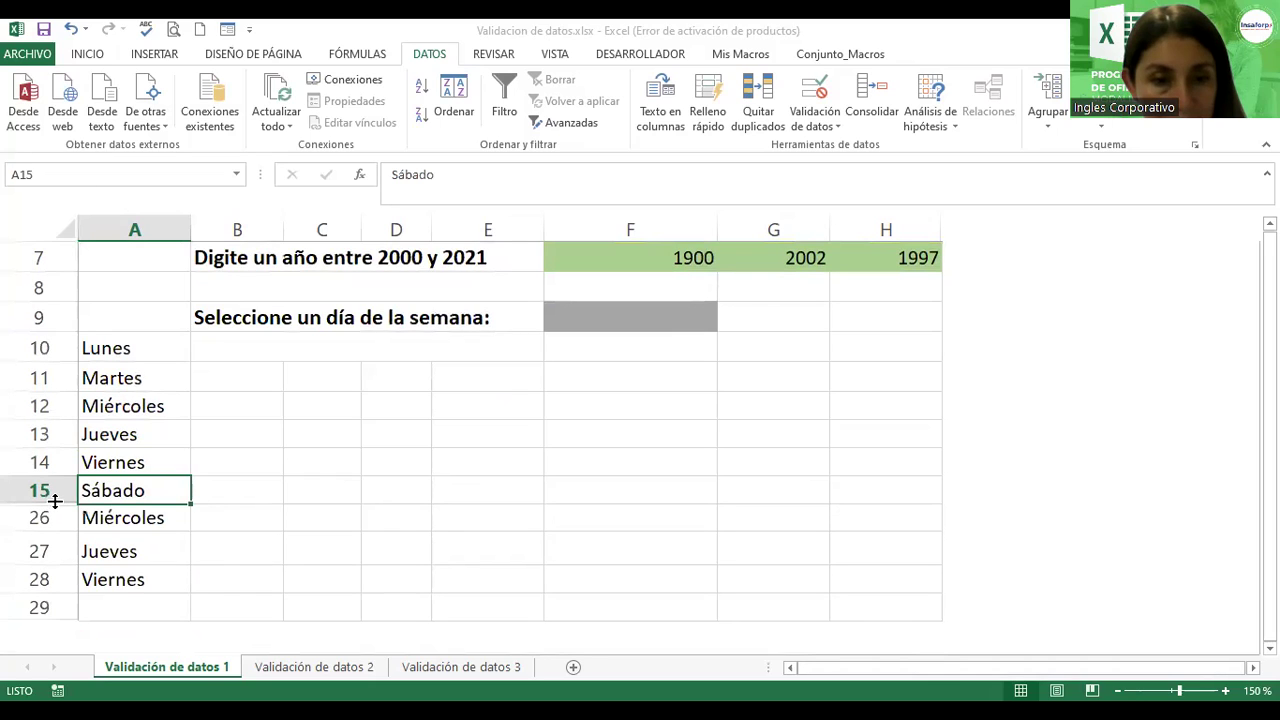
Clear the stray Miércoles, Jueves and Viernes entries in A26:A28.
left_click_drag(122, 517, 120, 582)
key("Delete")
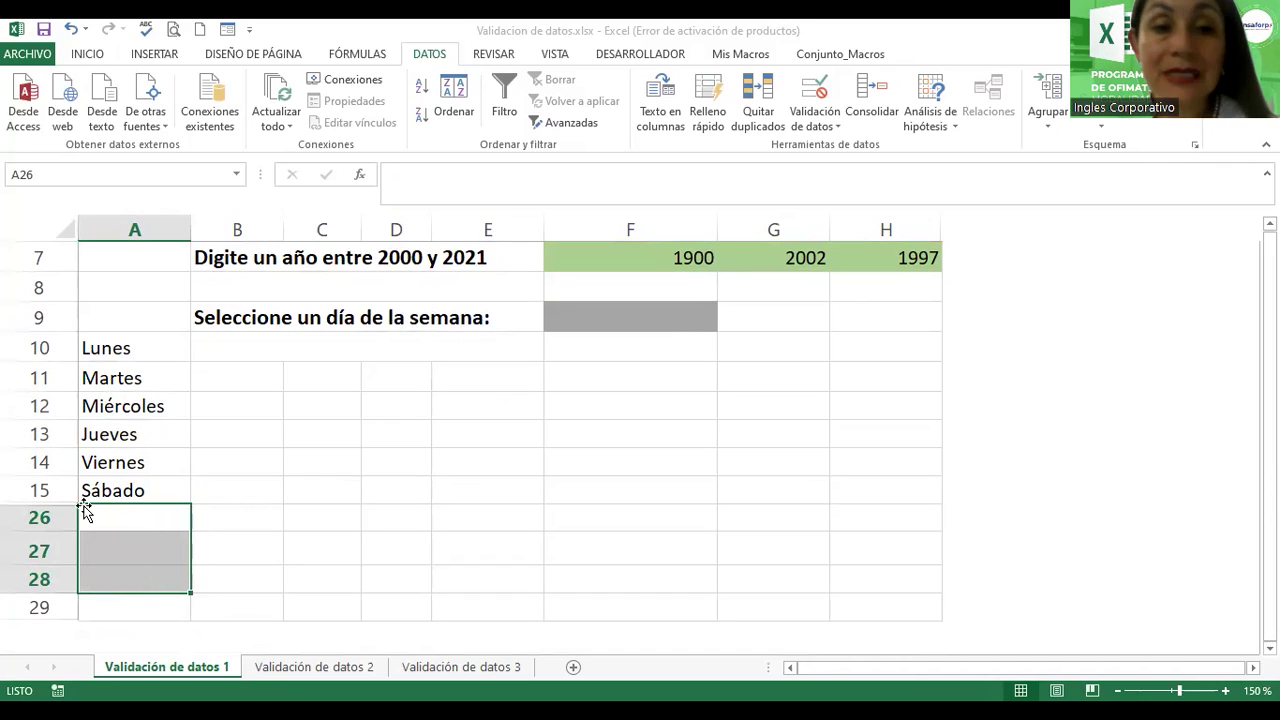
left_click(838, 398)
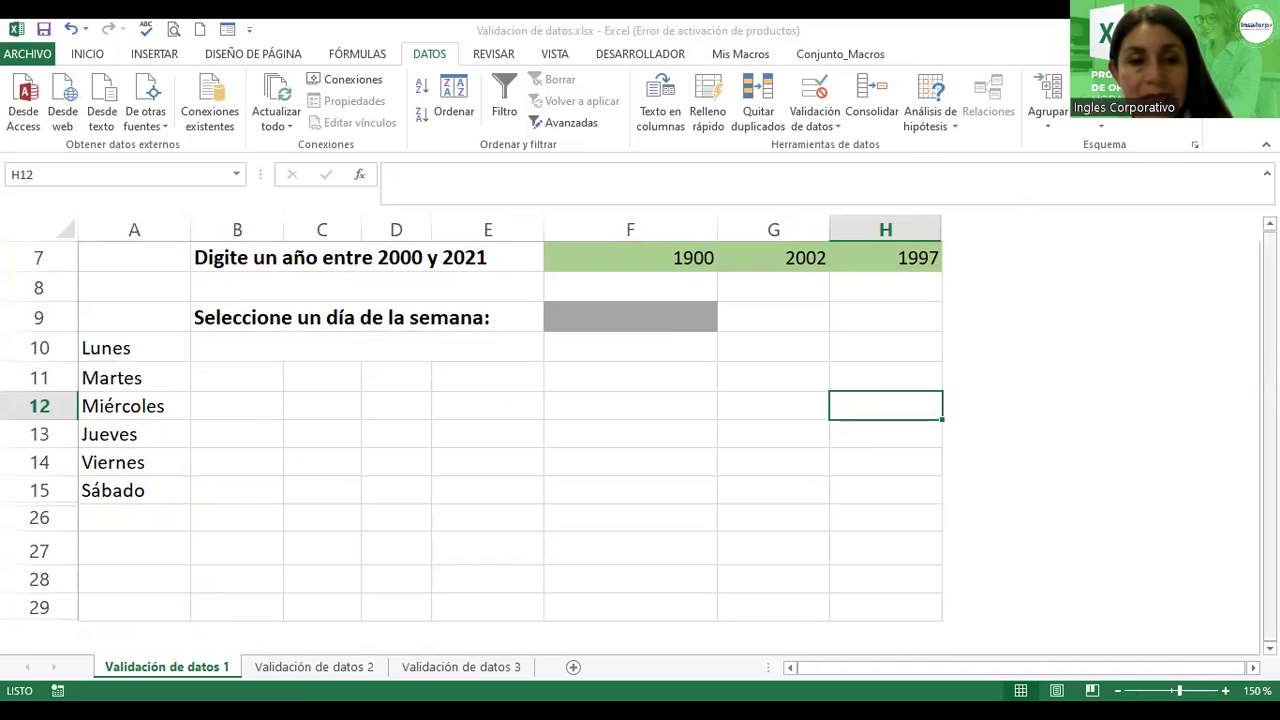
Select A10:A15 and start typing 'Dias_semana' in the Name Box.
scroll(470, 430, "up", 2)
scroll(470, 430, "down", 1)
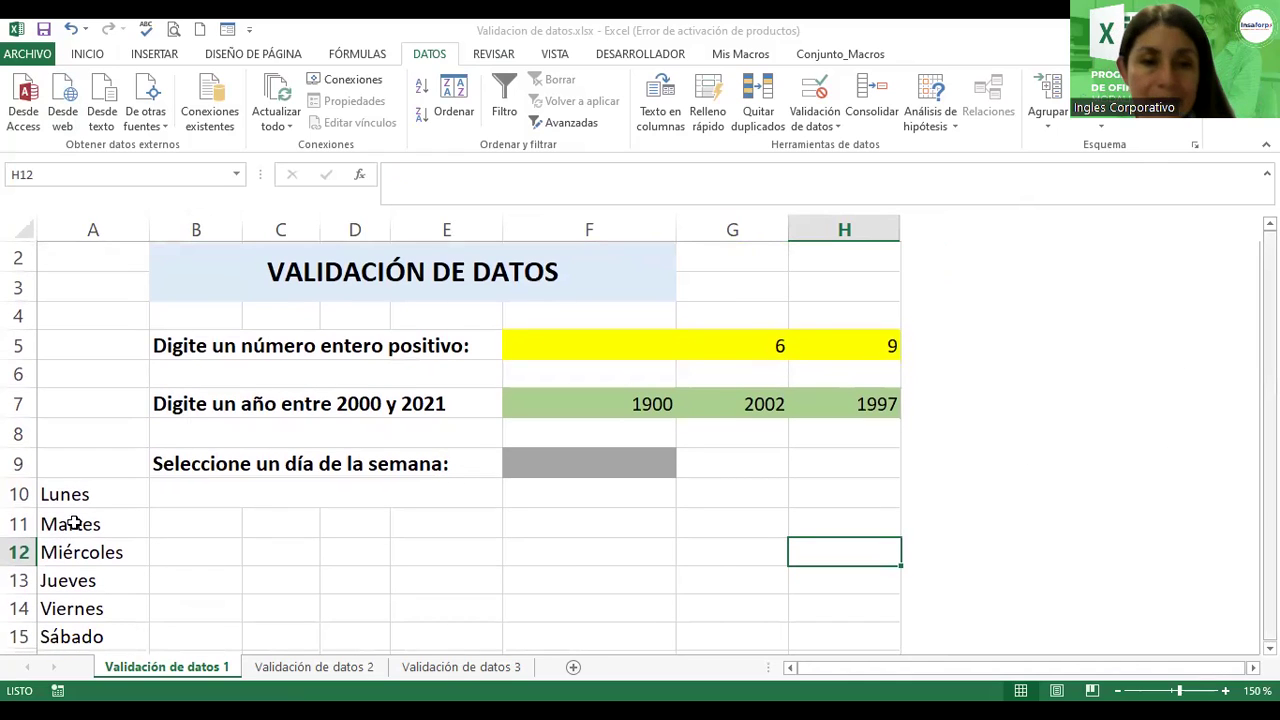
left_click_drag(85, 494, 98, 640)
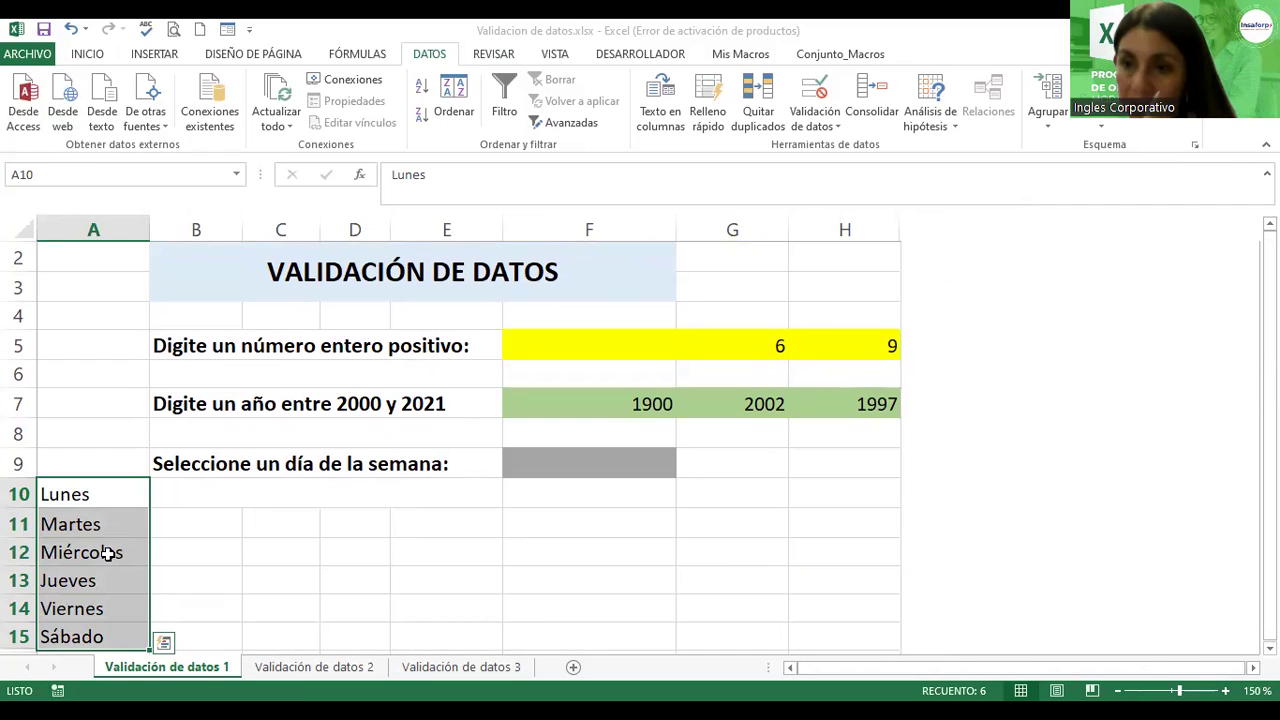
left_click(71, 177)
type("Dias_seman")
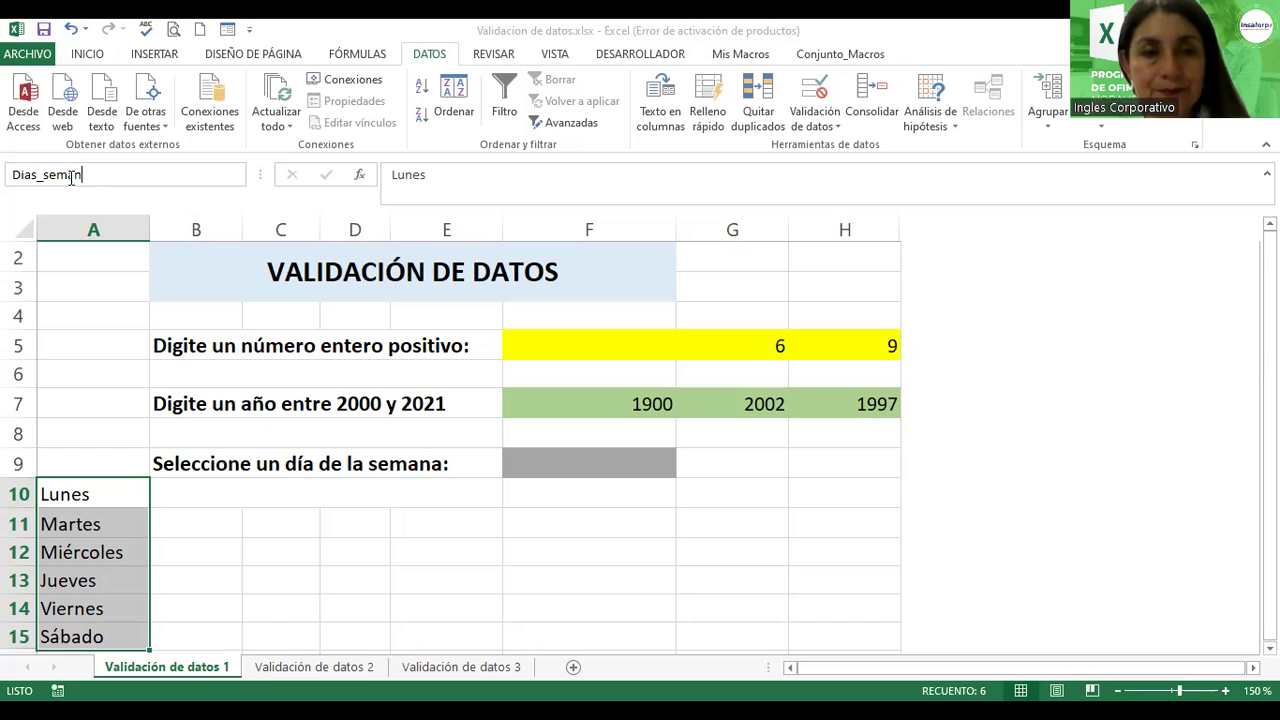
type("a")
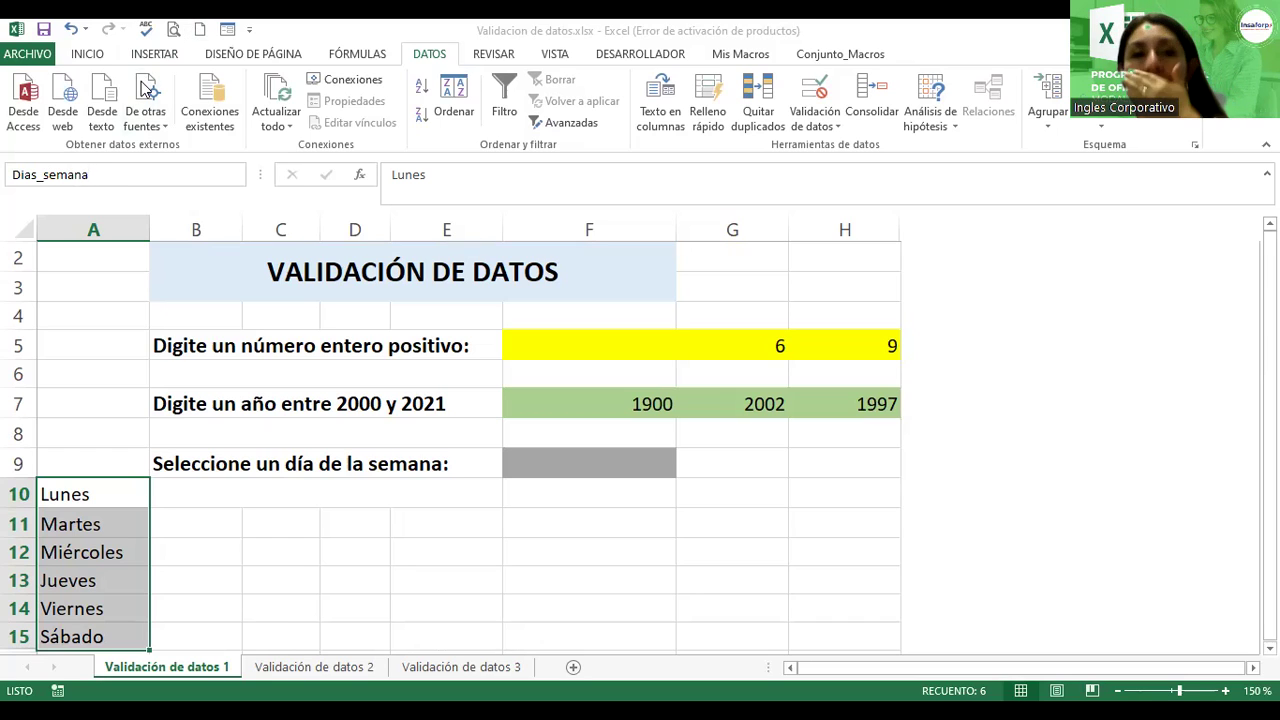
Name the range A10:A15 'dias_semana' through the Name Box.
key("Return")
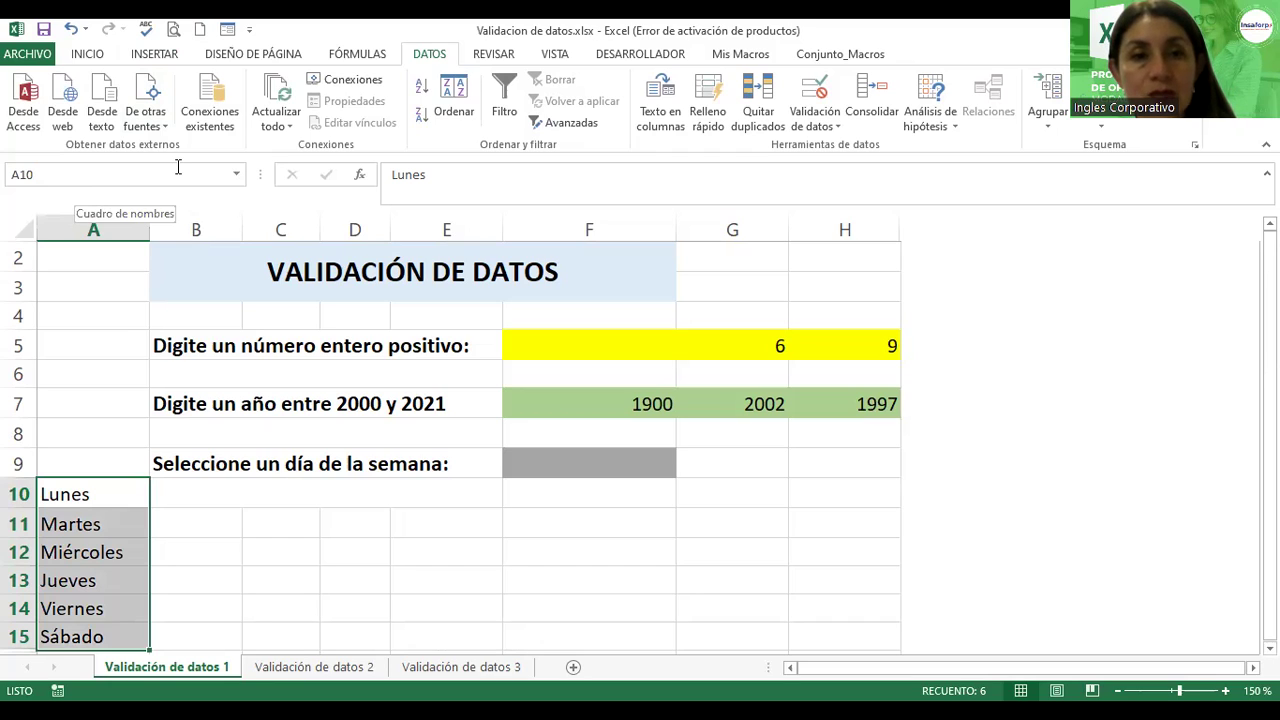
left_click(80, 175)
type("dias_semana")
key("Return")
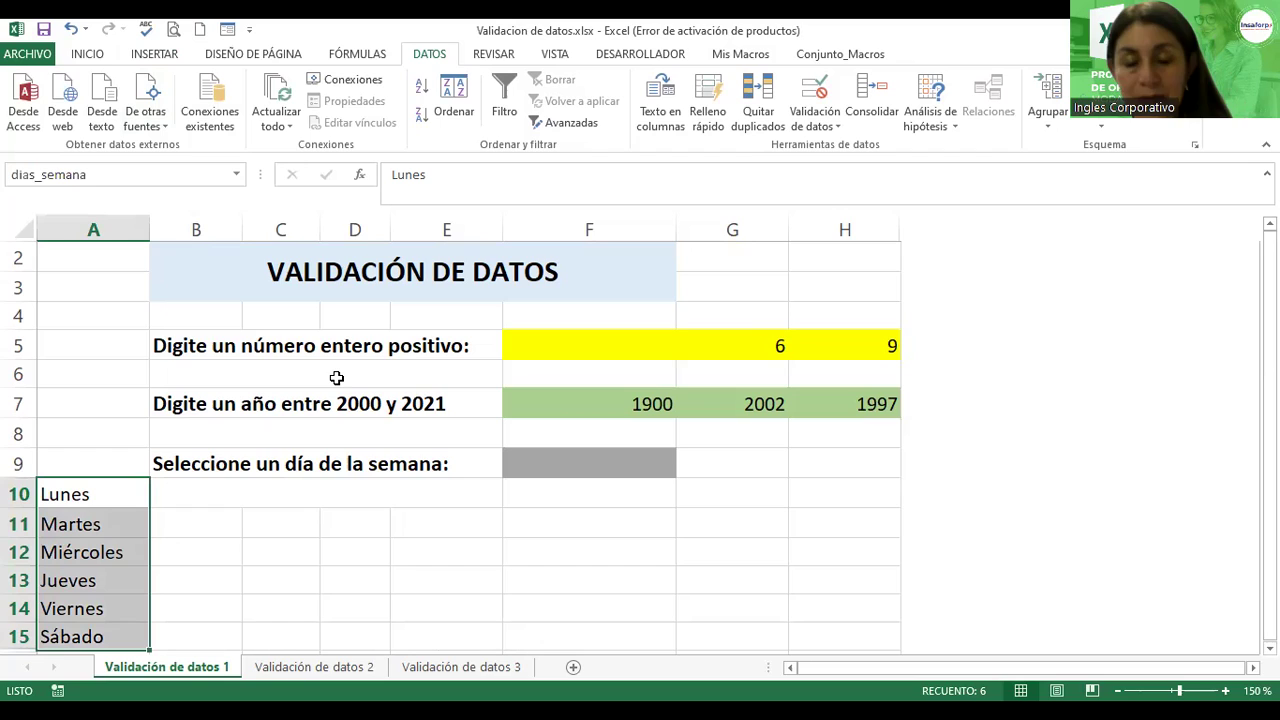
Verify the dias_semana name by jumping to it from the Name Box list.
left_click(337, 514)
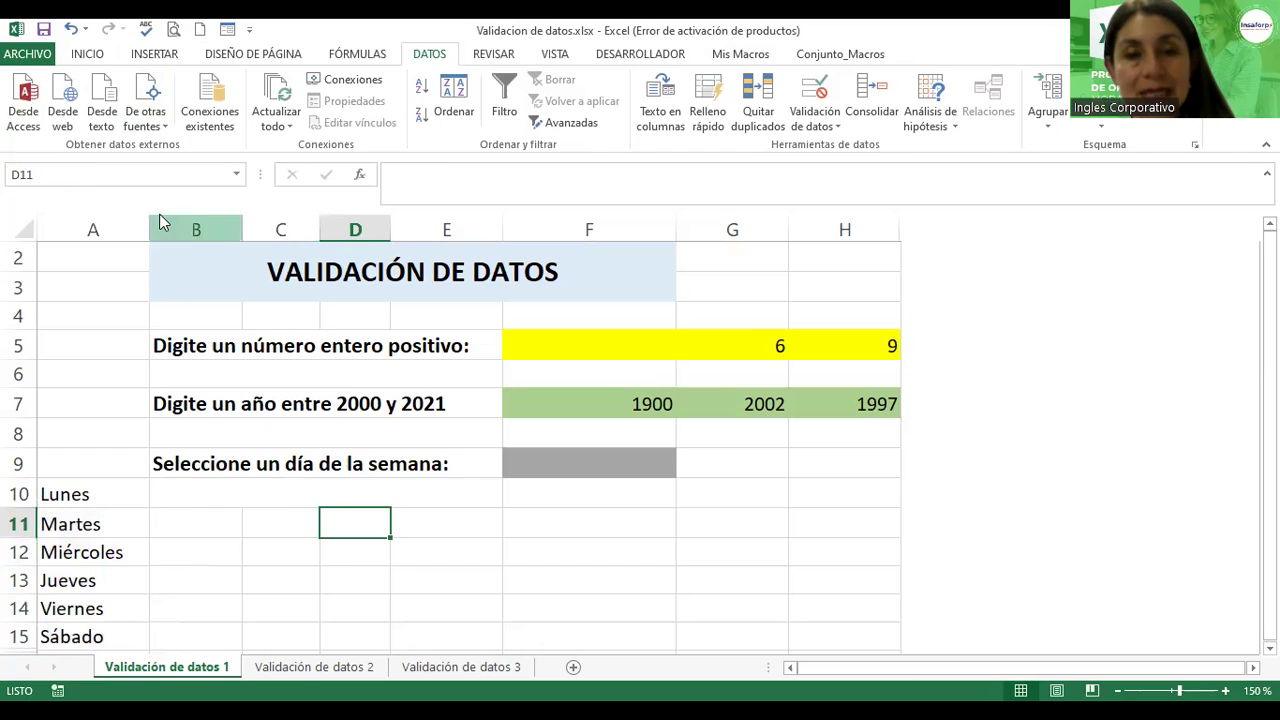
left_click(233, 177)
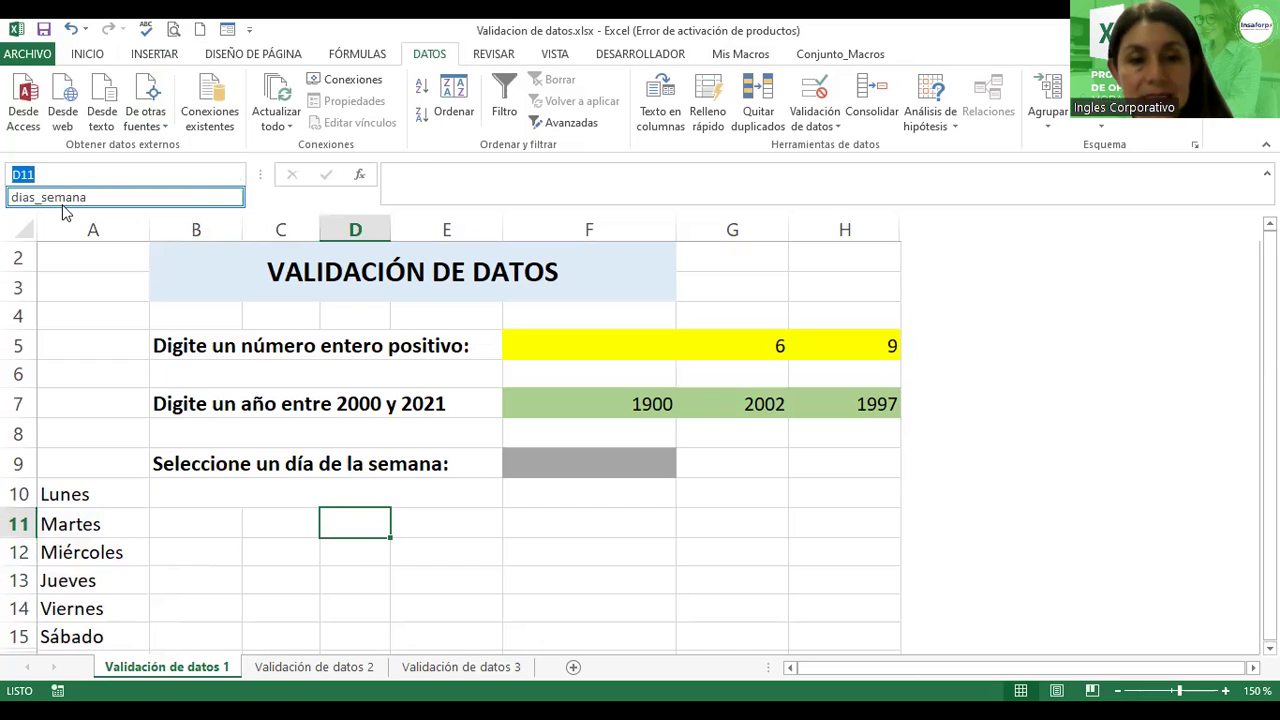
left_click(63, 208)
left_click(627, 467)
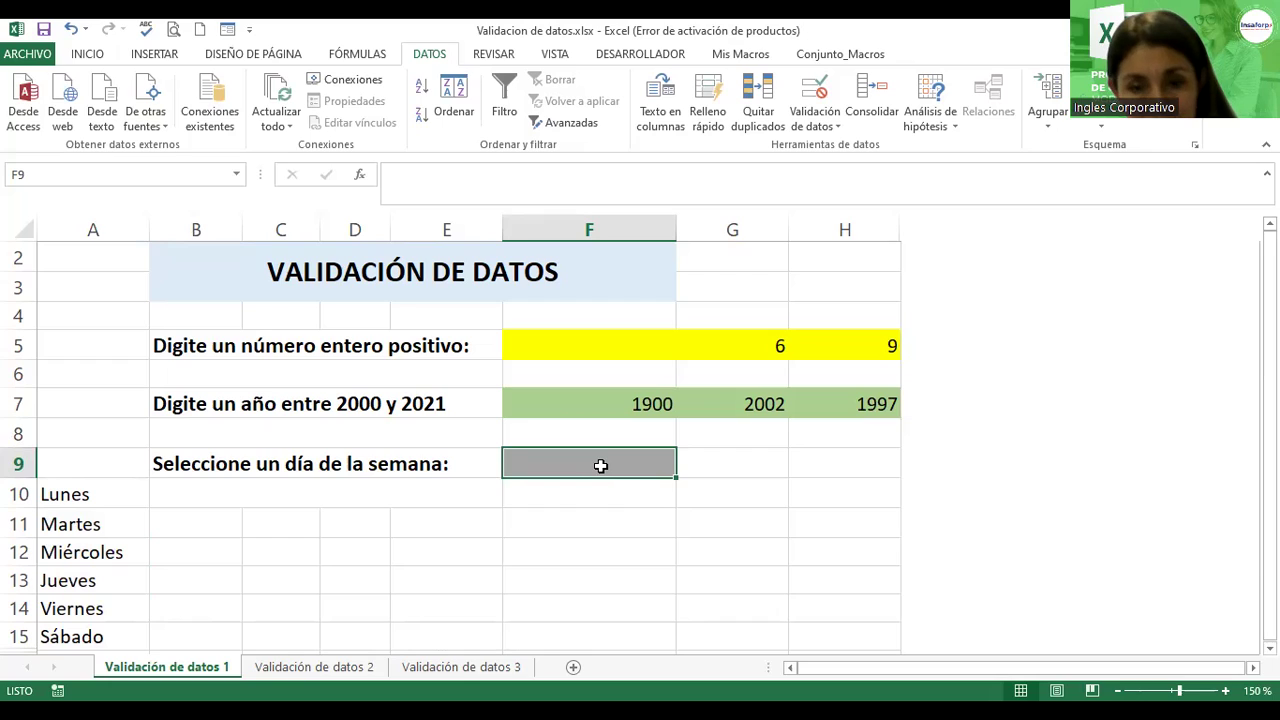
Fill the answer cells F9:F12 with grey using Fill Color on the INICIO tab.
left_click_drag(600, 465, 610, 552)
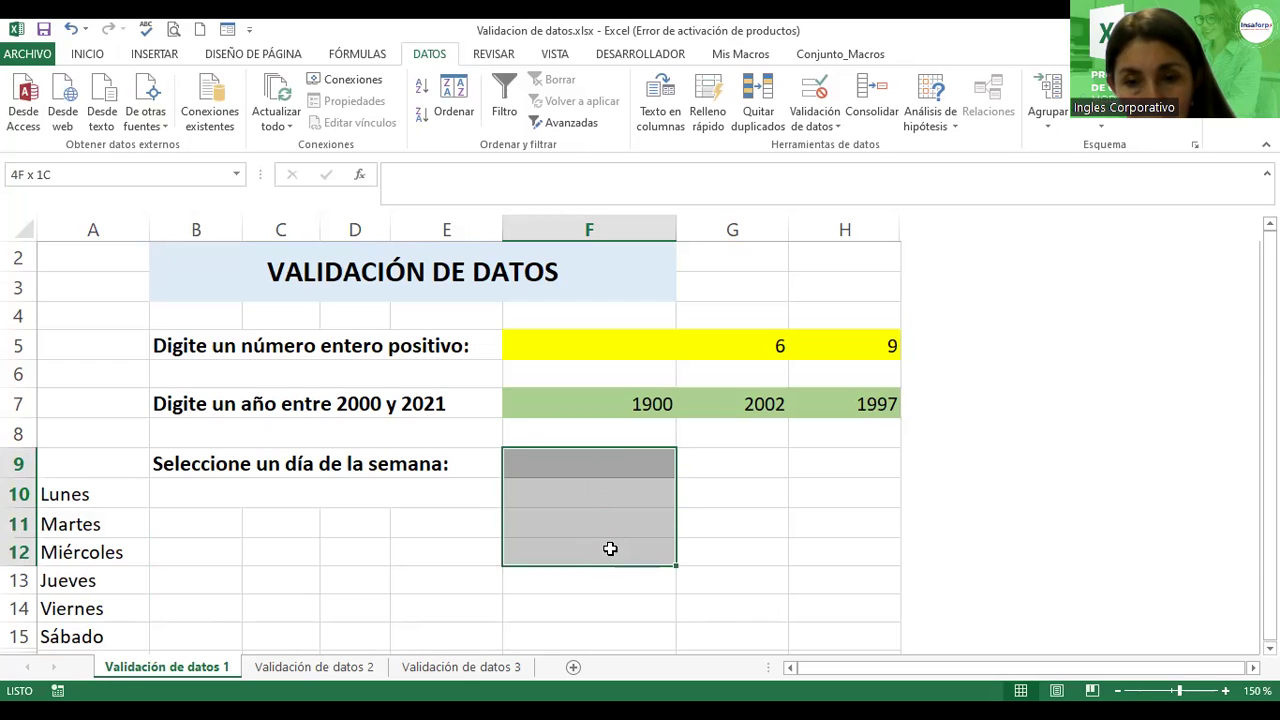
left_click(86, 54)
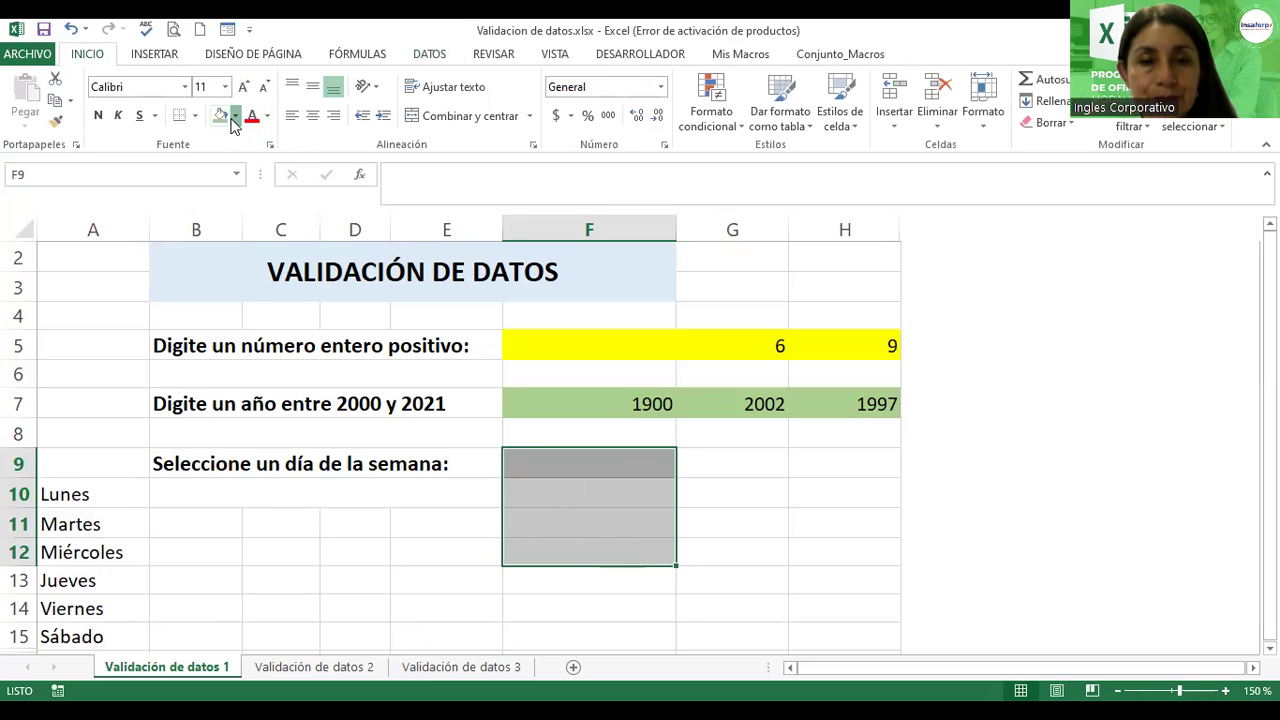
left_click(234, 116)
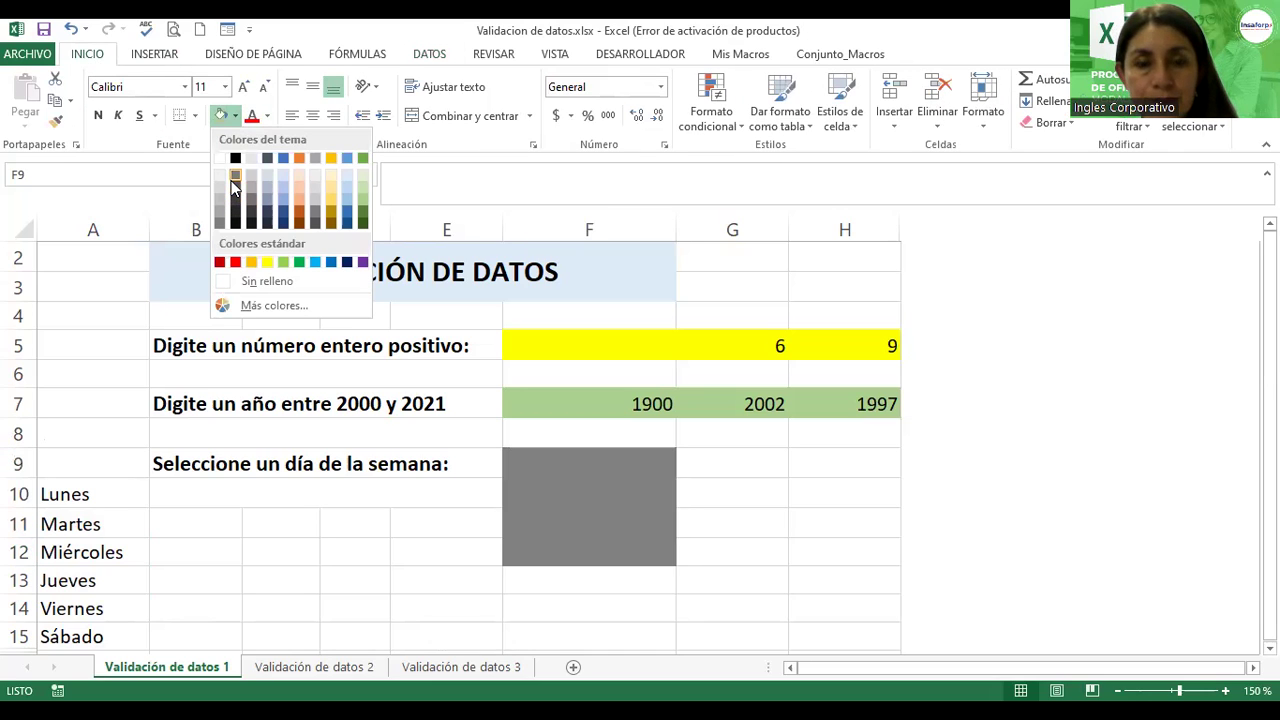
left_click(234, 180)
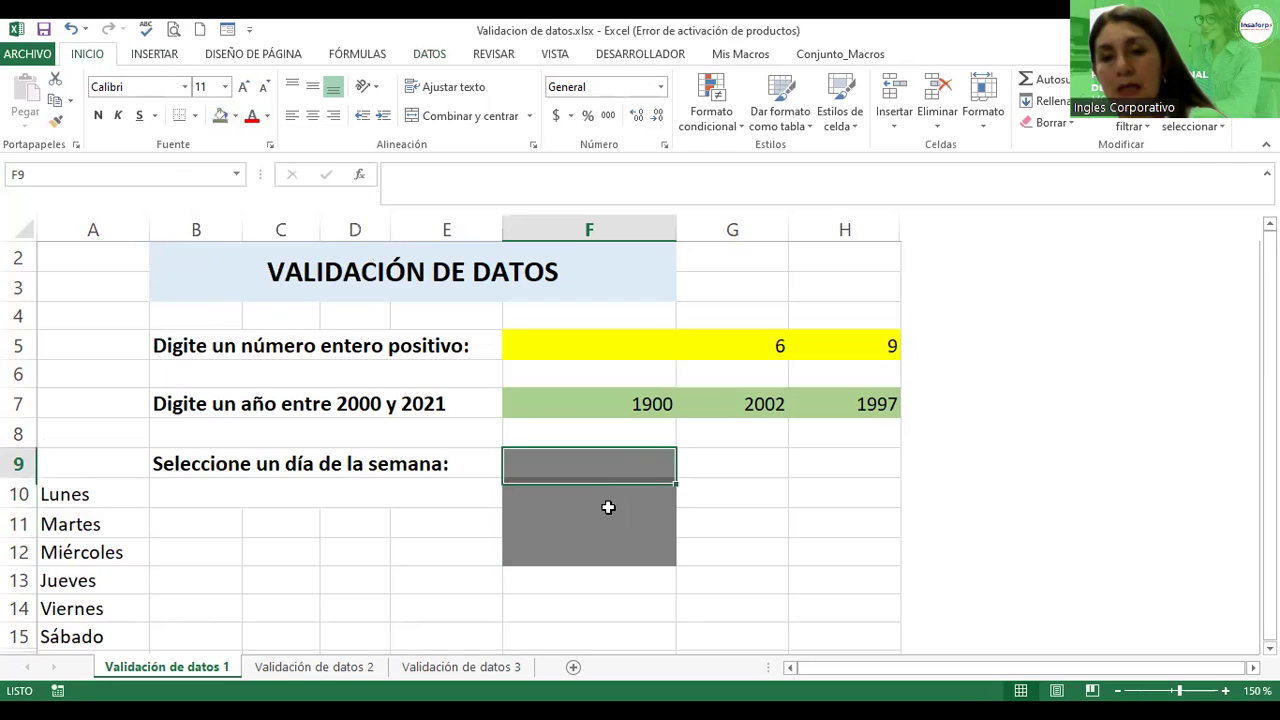
left_click_drag(580, 463, 574, 556)
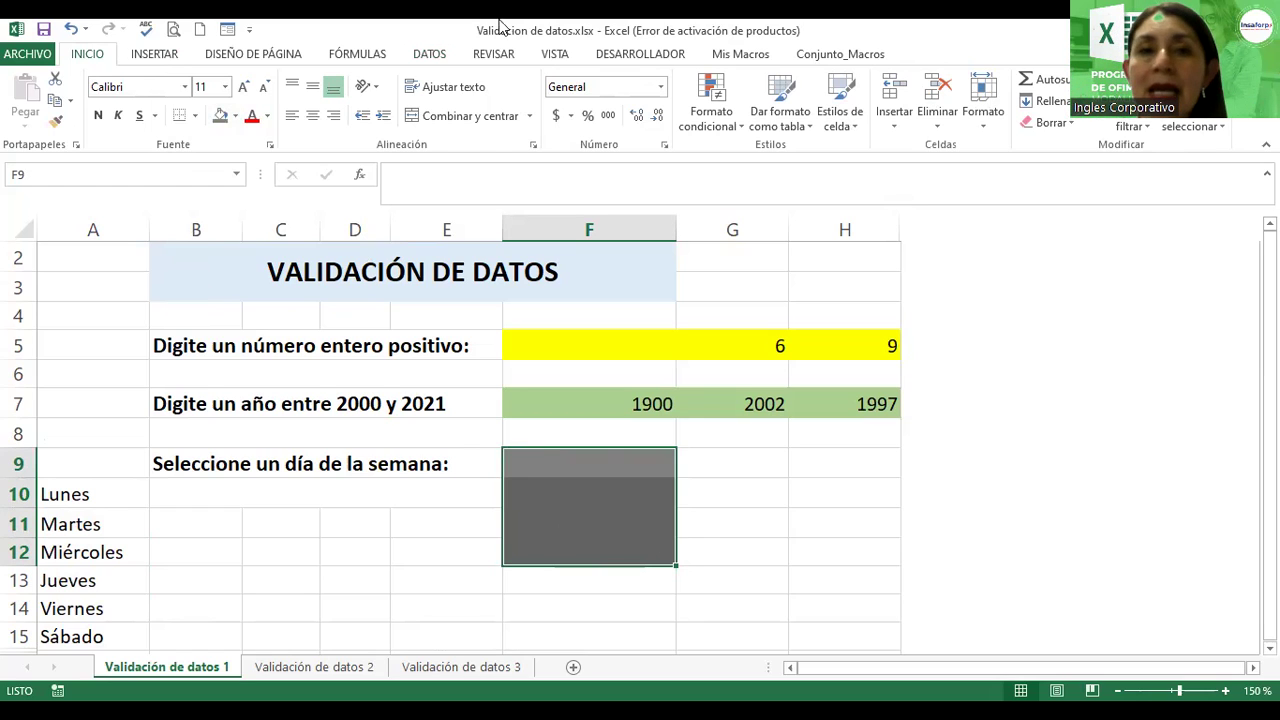
left_click(440, 56)
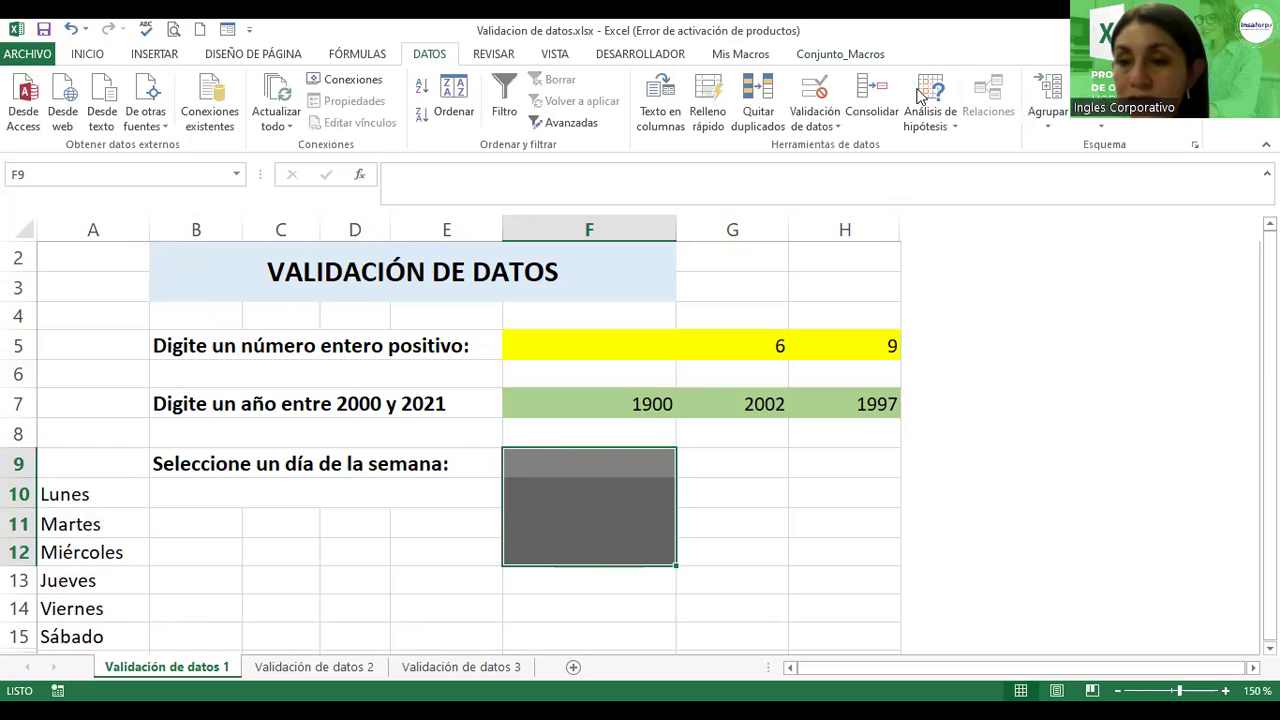
Set F9:F12 data validation to Lista with source =dias_semana.
left_click(836, 126)
left_click(829, 148)
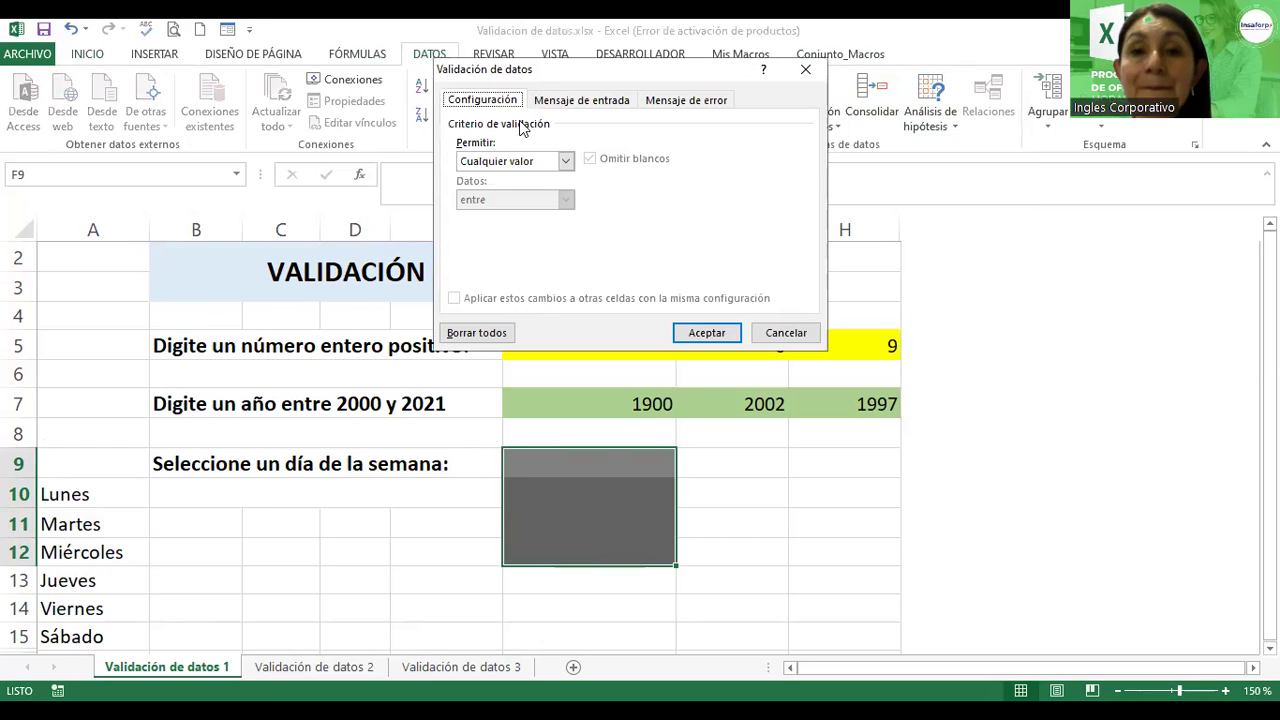
left_click(563, 163)
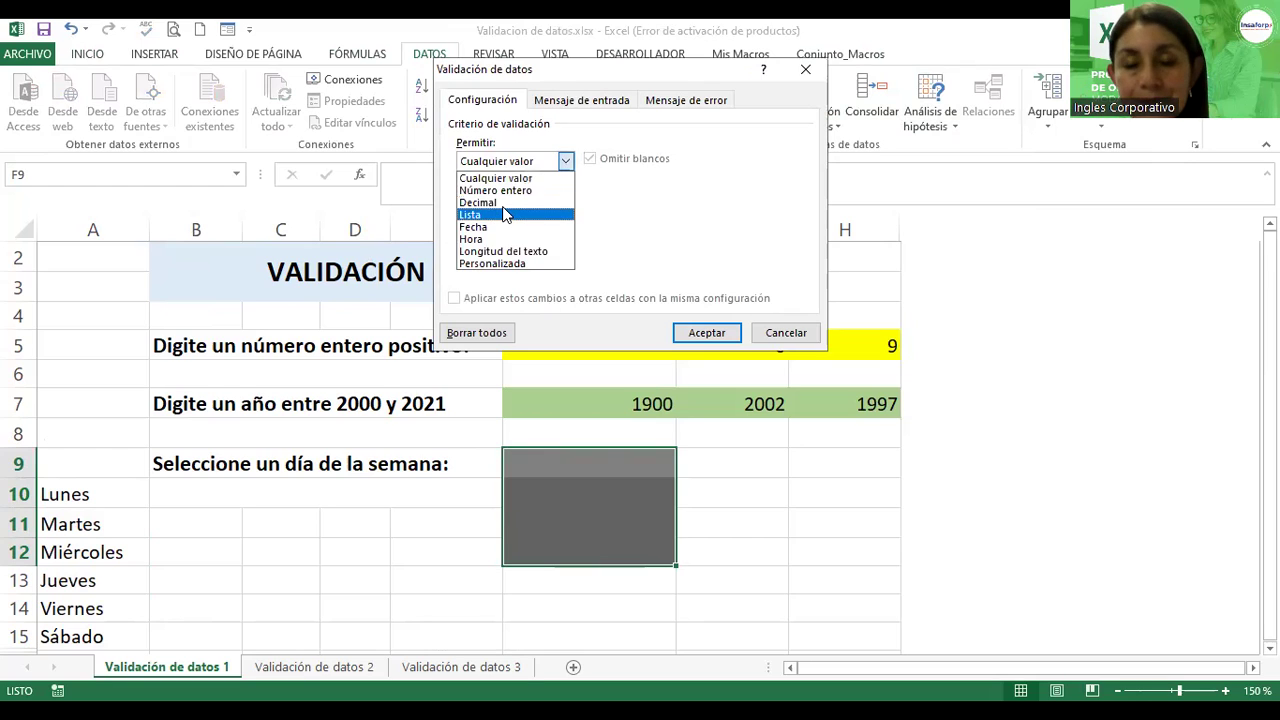
left_click(505, 215)
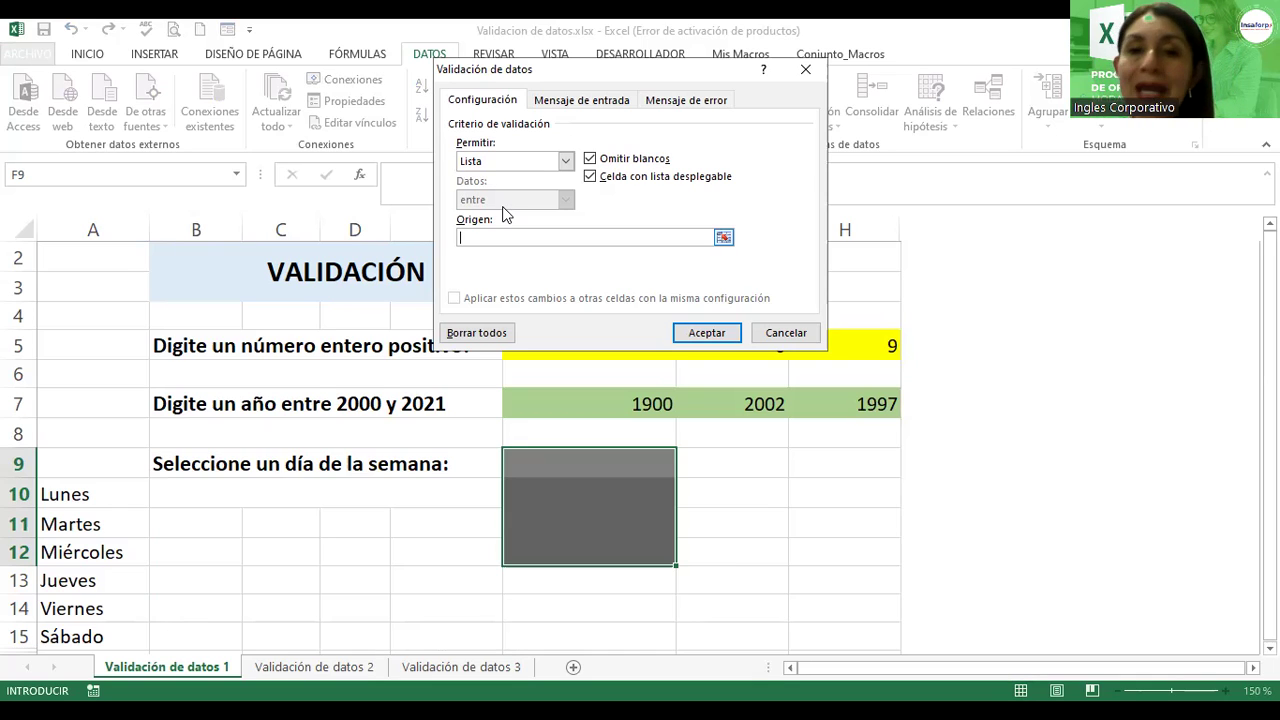
type("=")
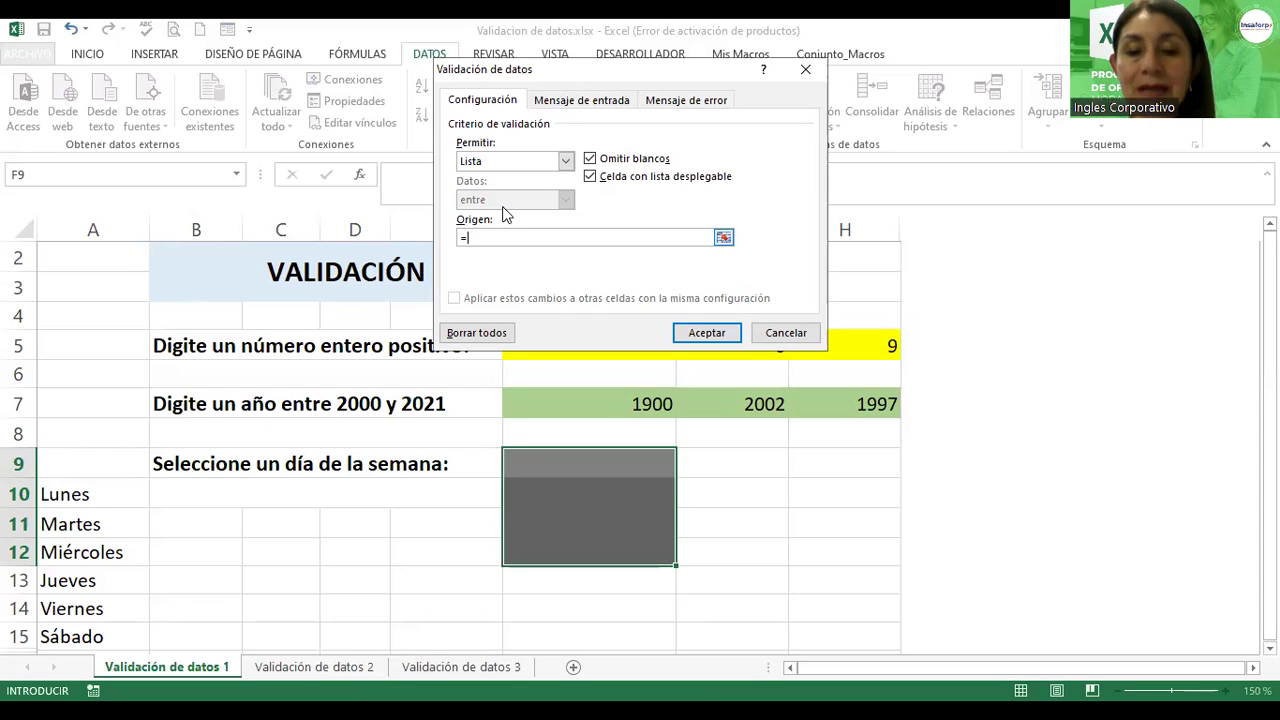
type("di")
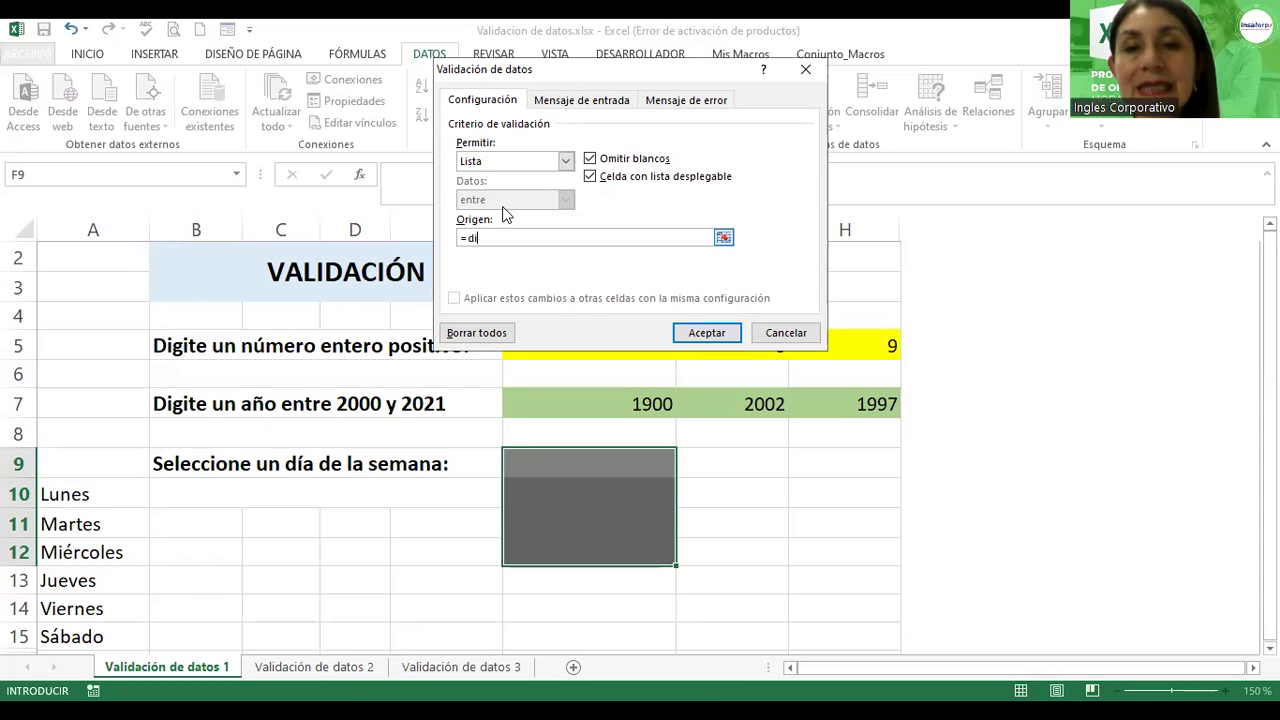
type("as_sem")
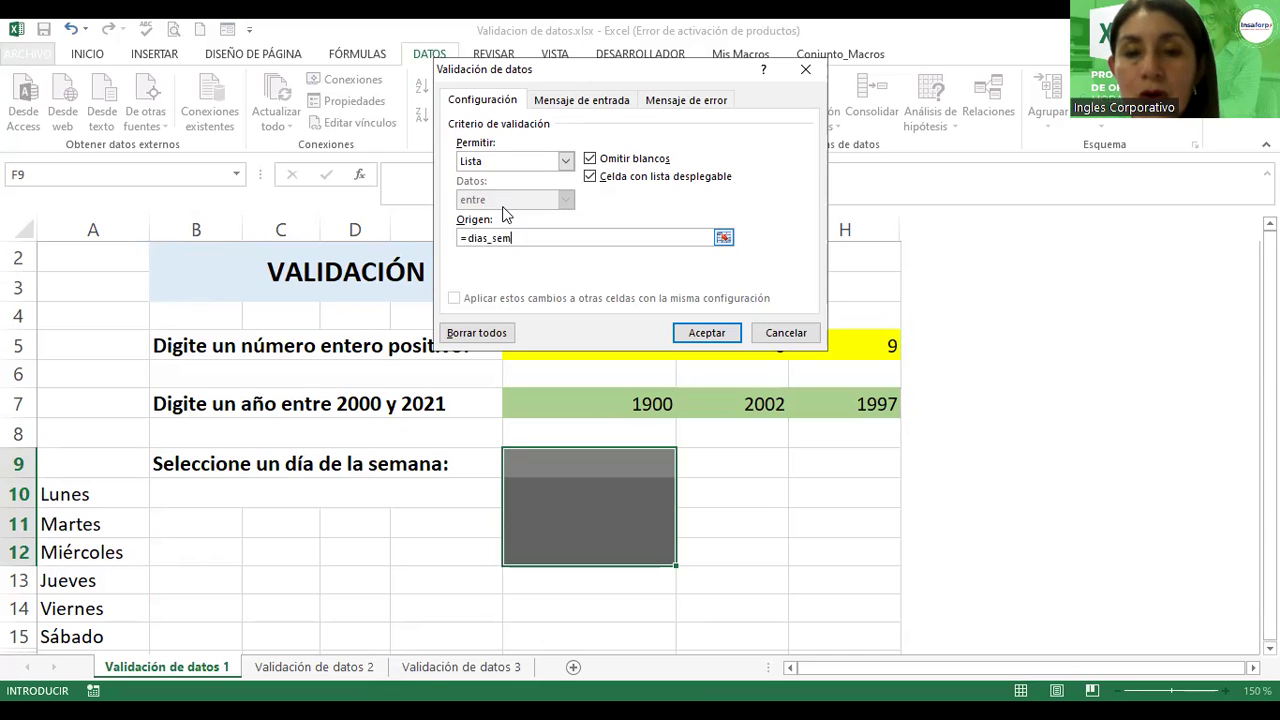
type("ana")
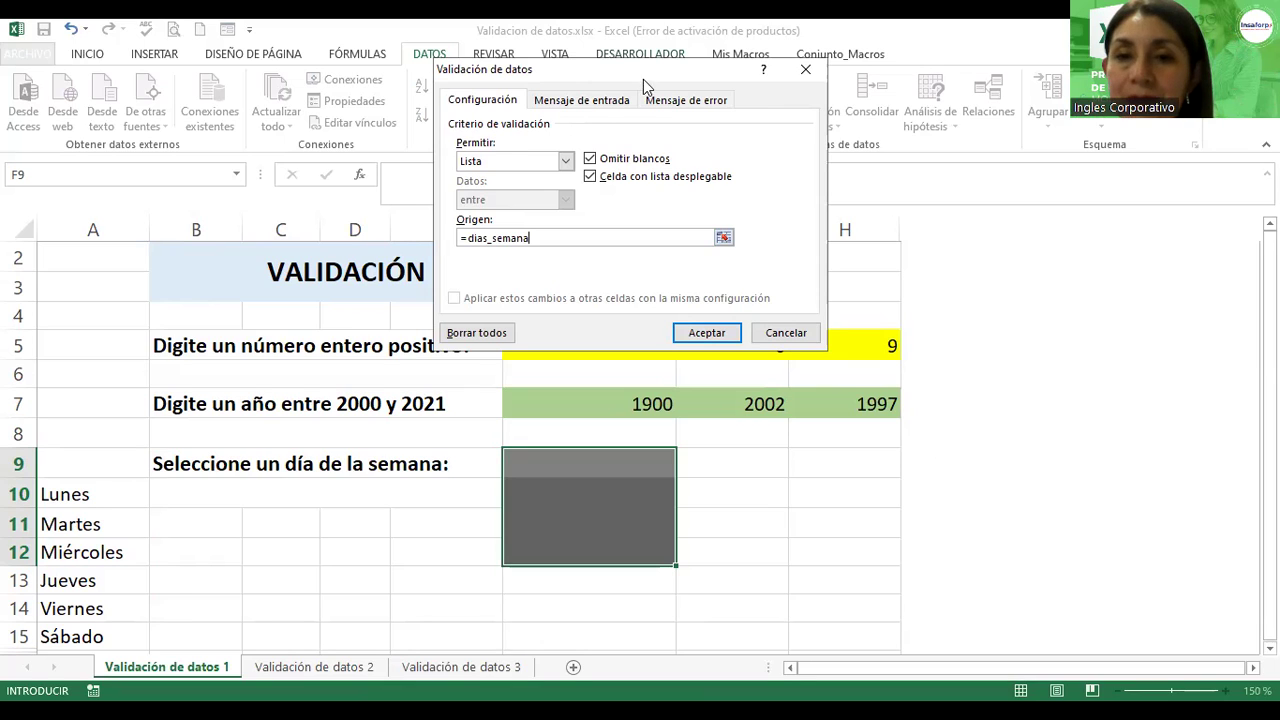
left_click(598, 100)
Enter input message title 'dias' and text 'Seleccione el día de la semana de su fecha de corte.'.
left_click(523, 186)
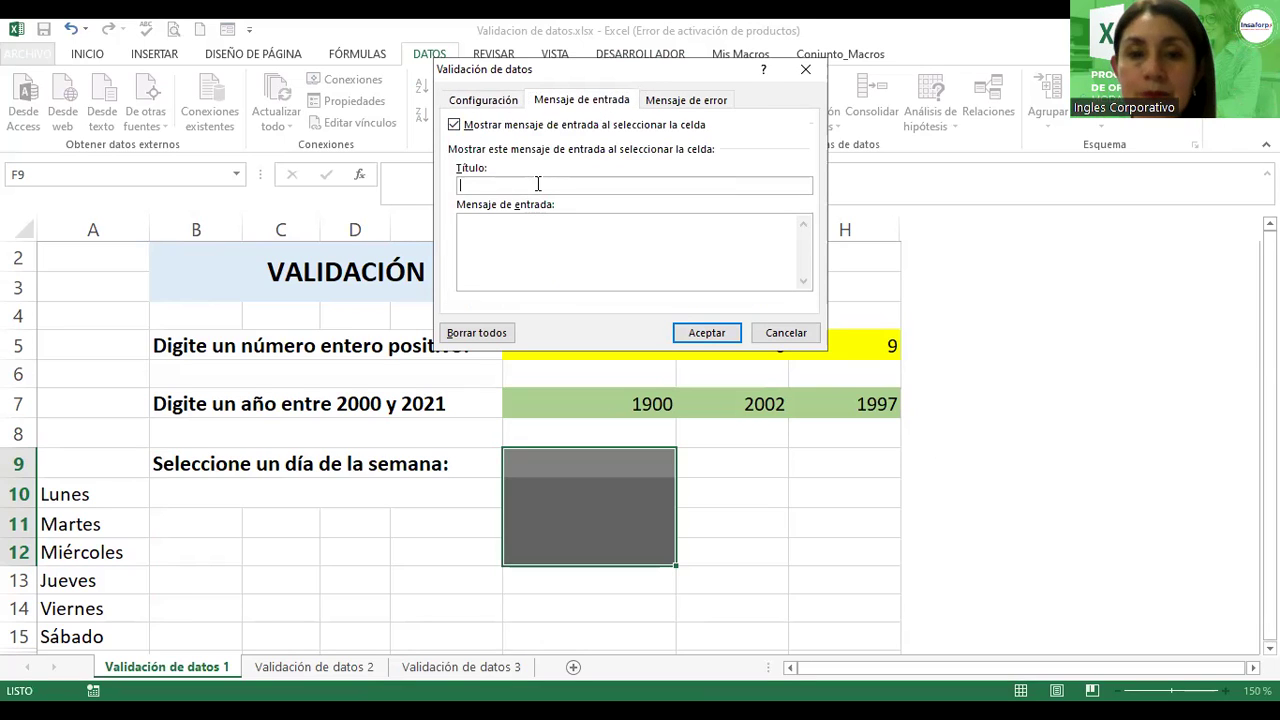
type("dias")
key("Tab")
type("Se")
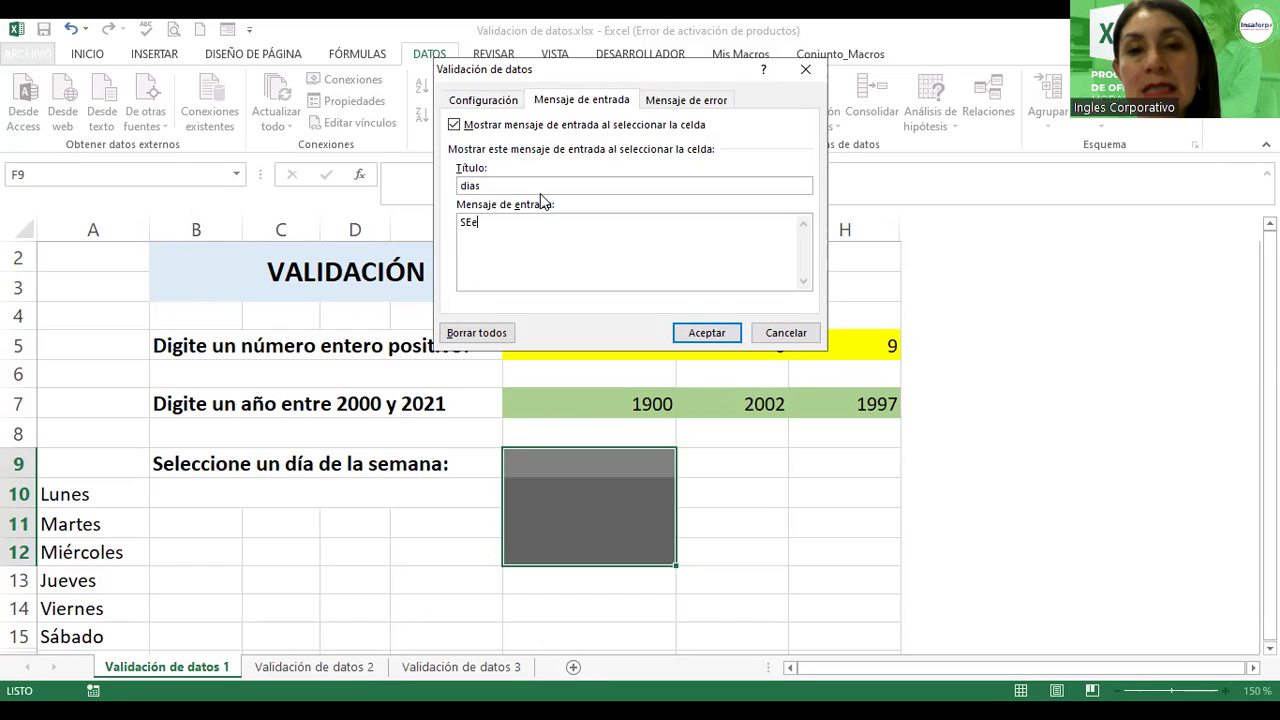
type("leccione el día de la")
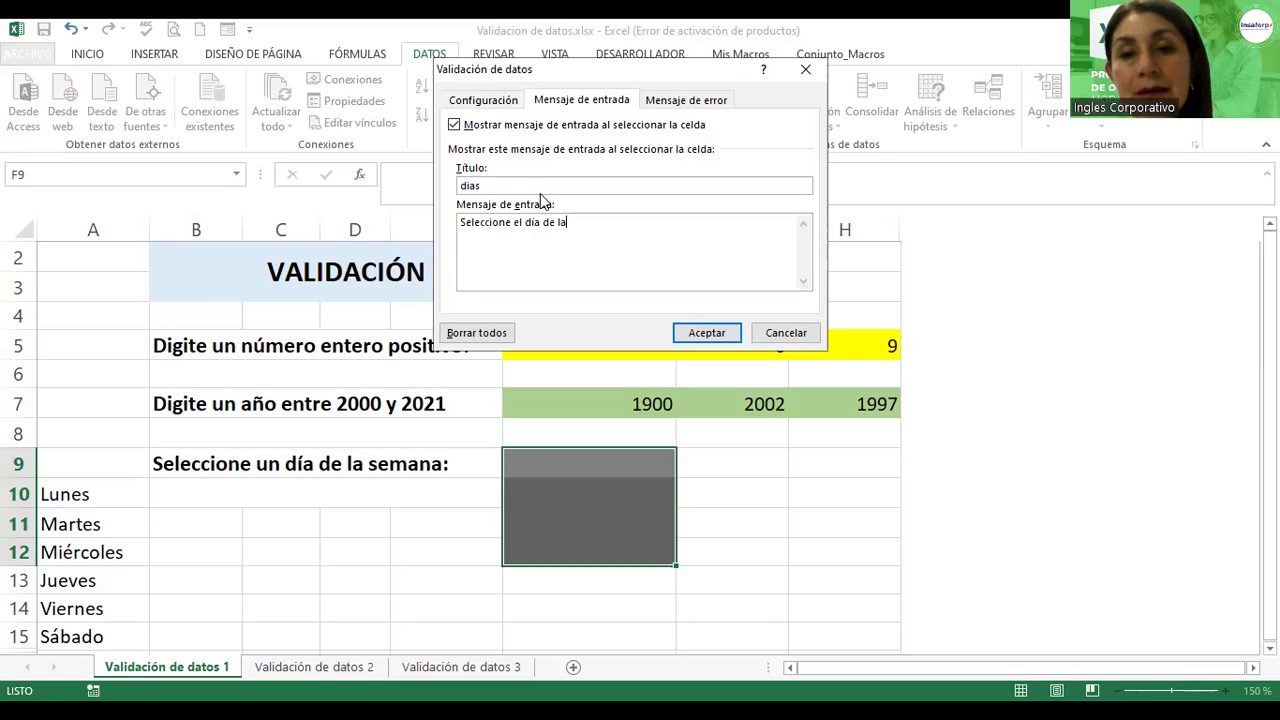
type(" semana de su fe")
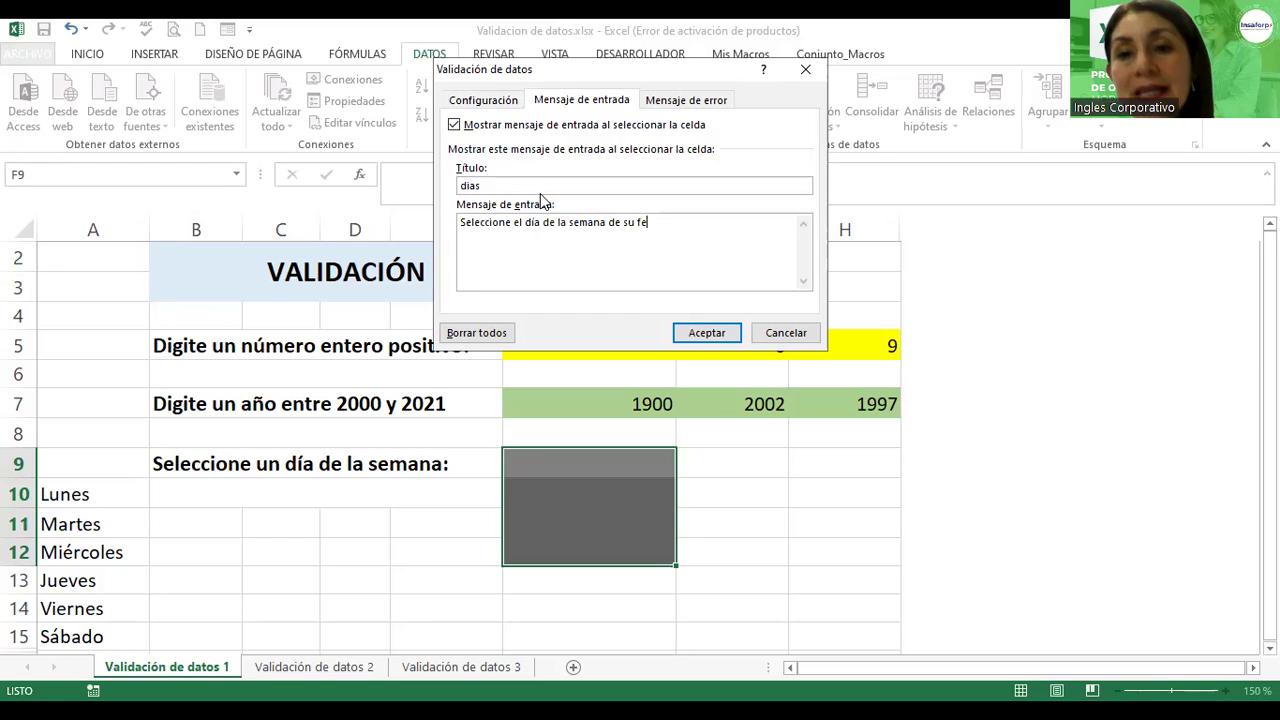
type("cha de corte")
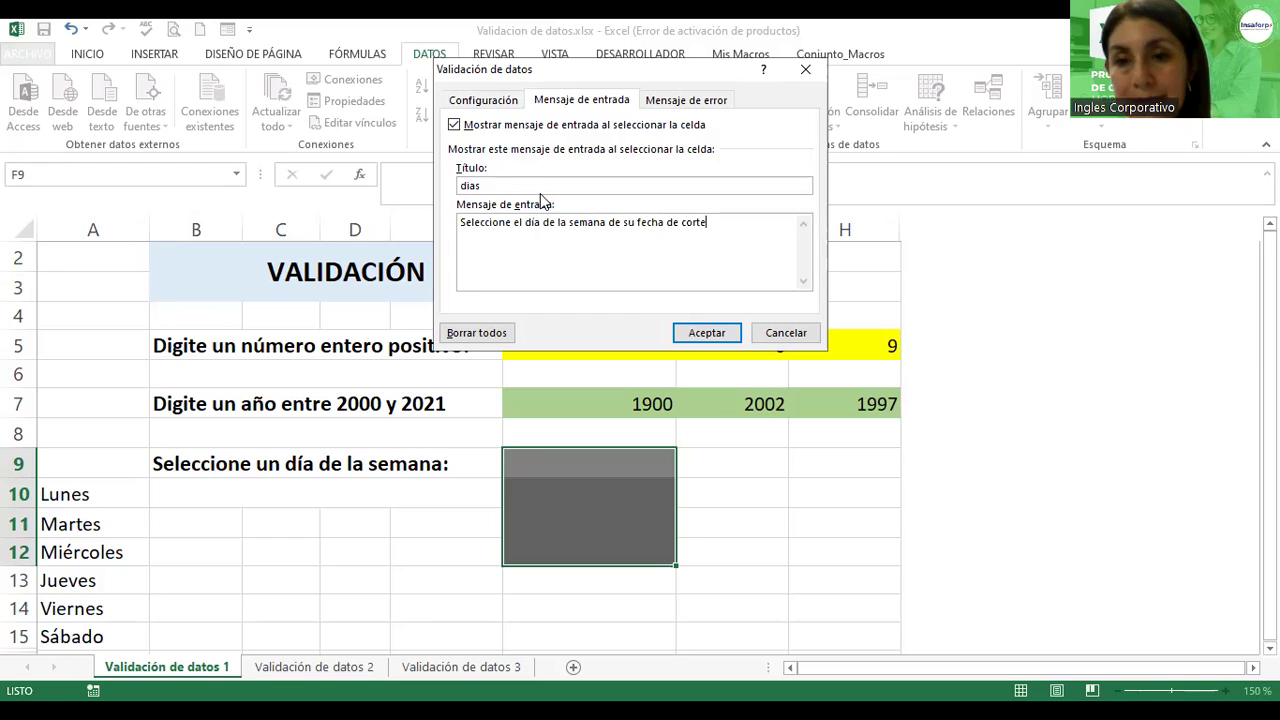
type(".")
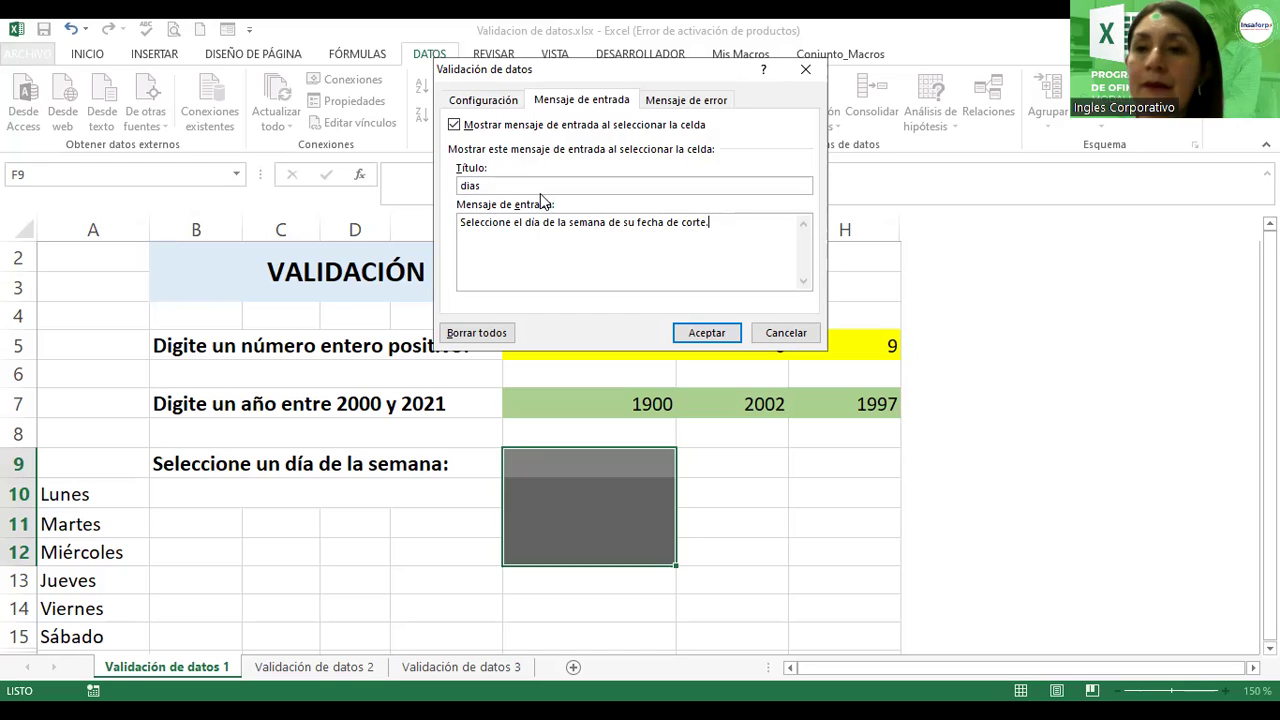
Make the weekday error alert Información style, title 'Dias', message 'Dato ingreso es inválido.'.
left_click(693, 104)
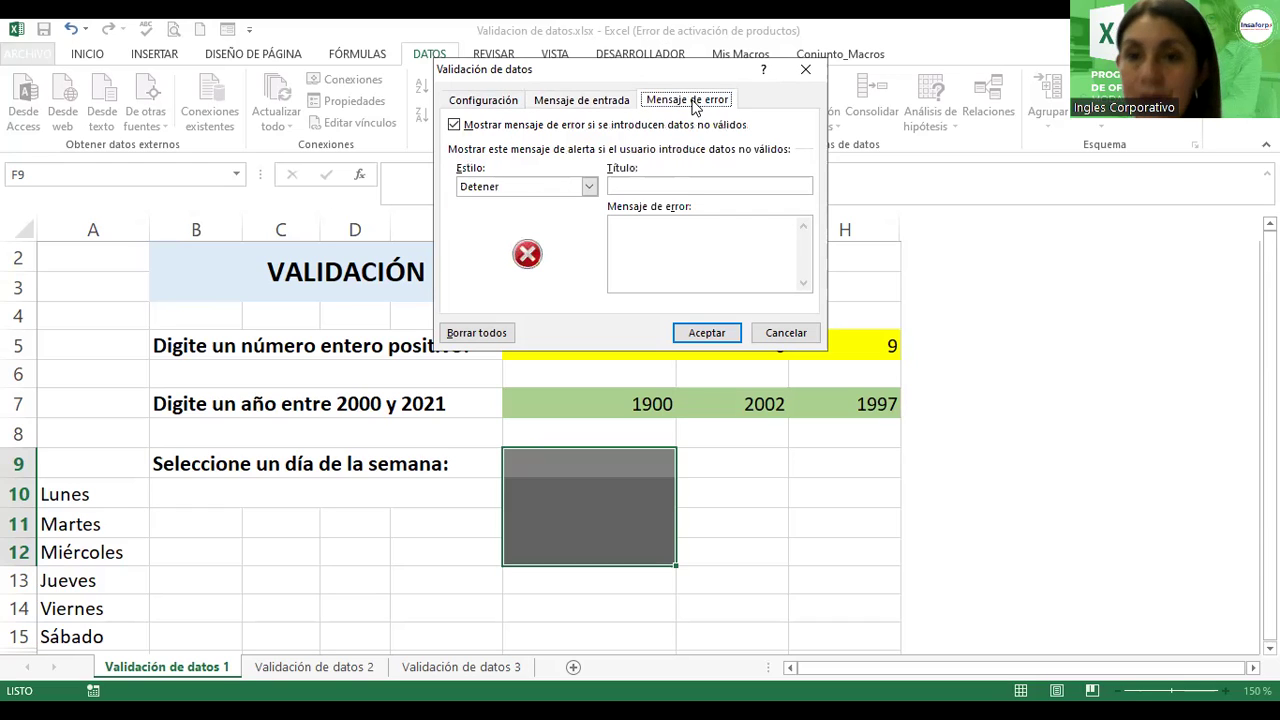
left_click(590, 187)
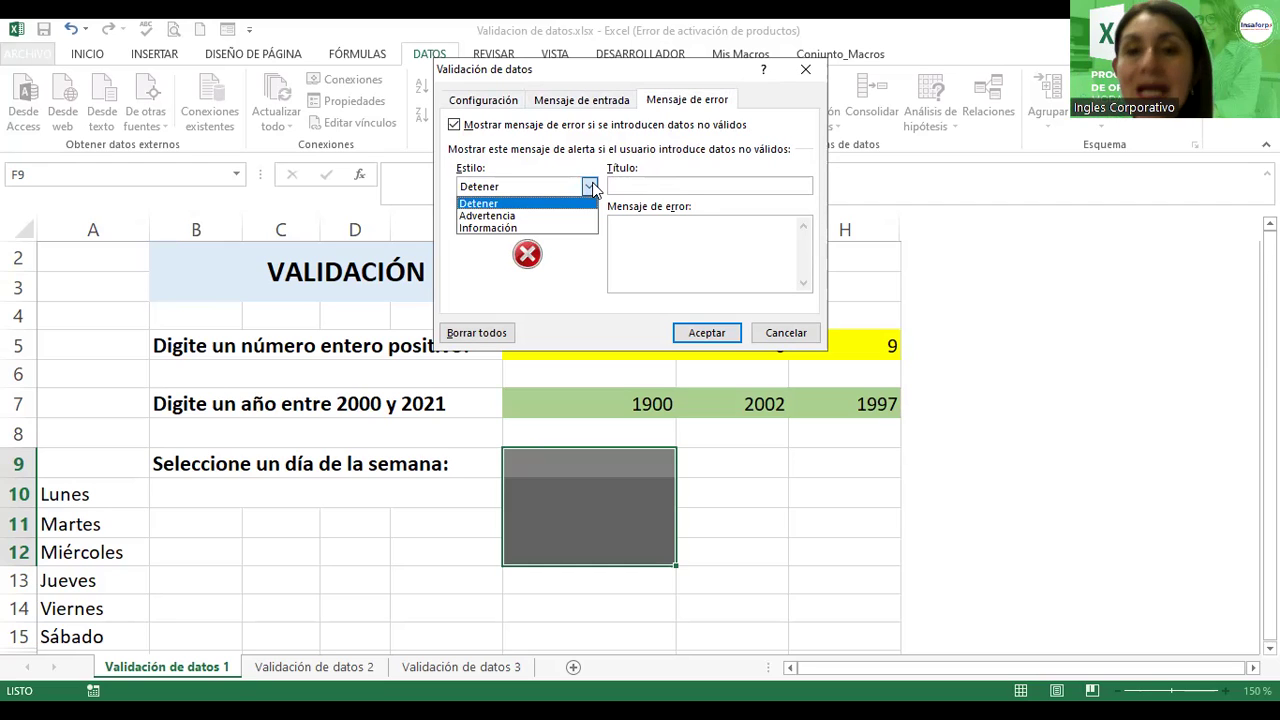
key("Down")
key("Down")
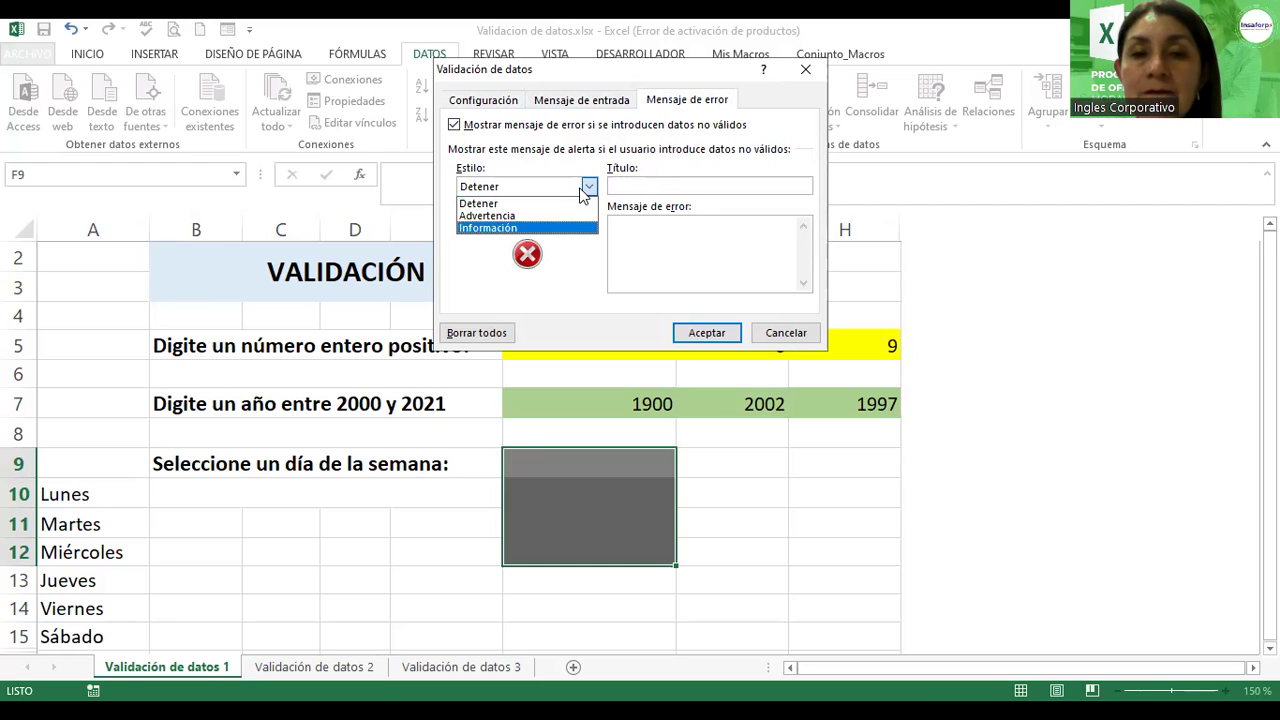
key("Return")
left_click(643, 185)
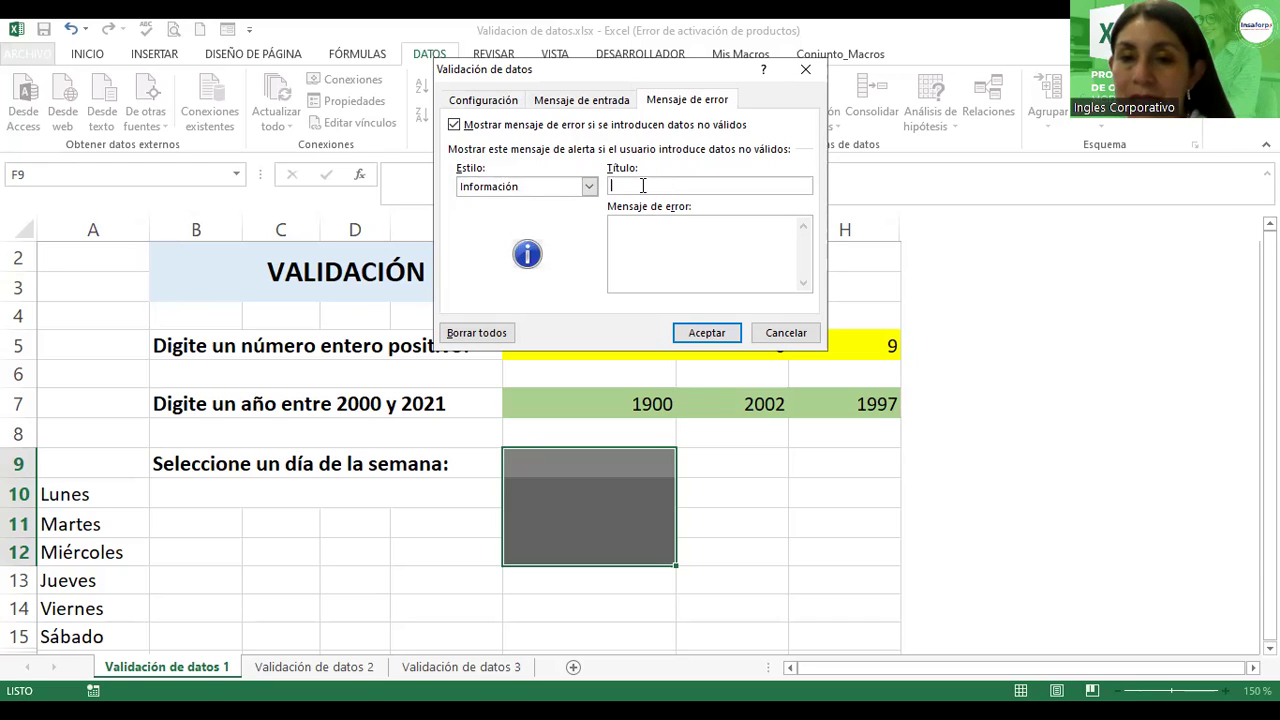
type("Dias")
key("Tab")
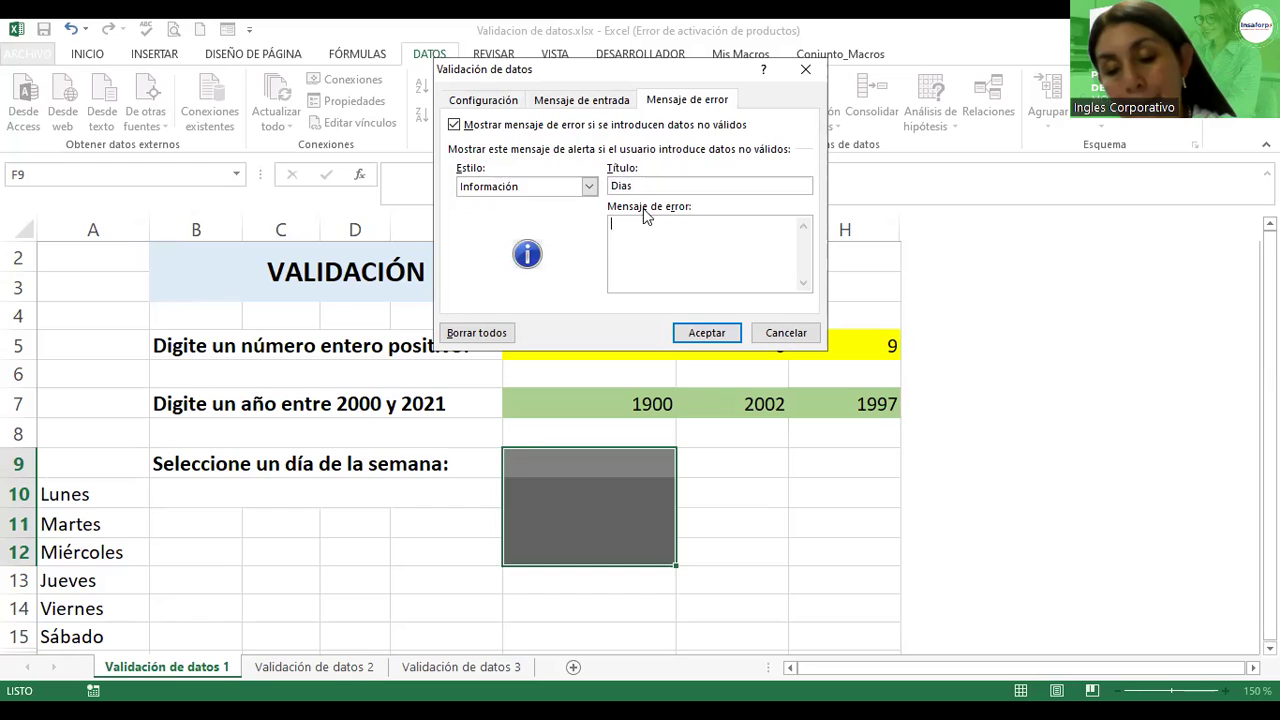
type("Da")
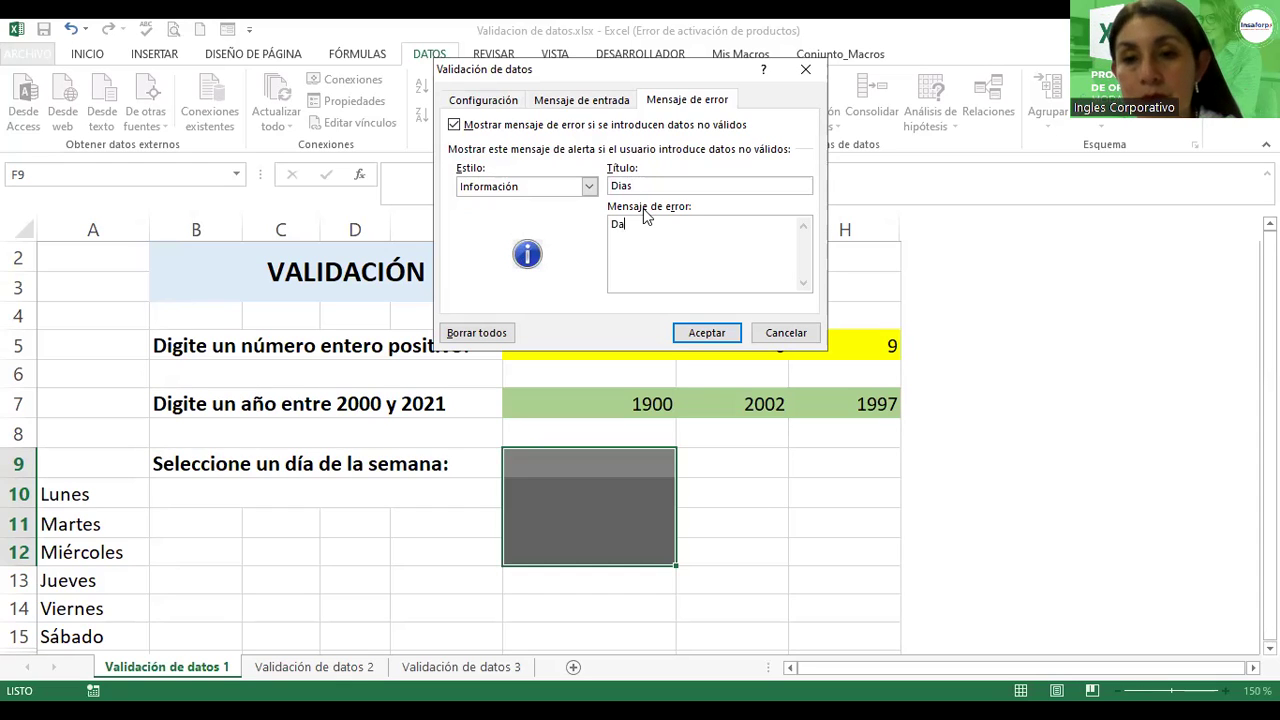
type("to ing")
type("reso es")
type(" inva")
type("lido.")
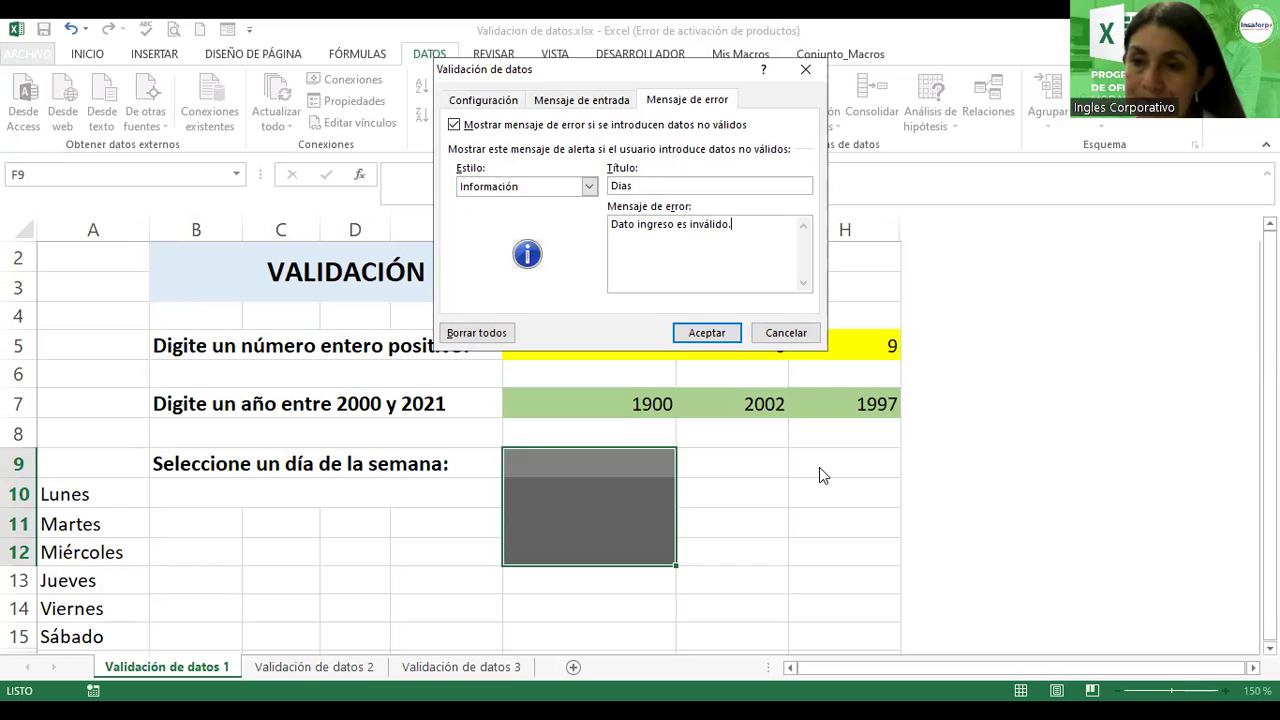
Apply the weekday validation and check the input messages on the day cells.
left_click(707, 334)
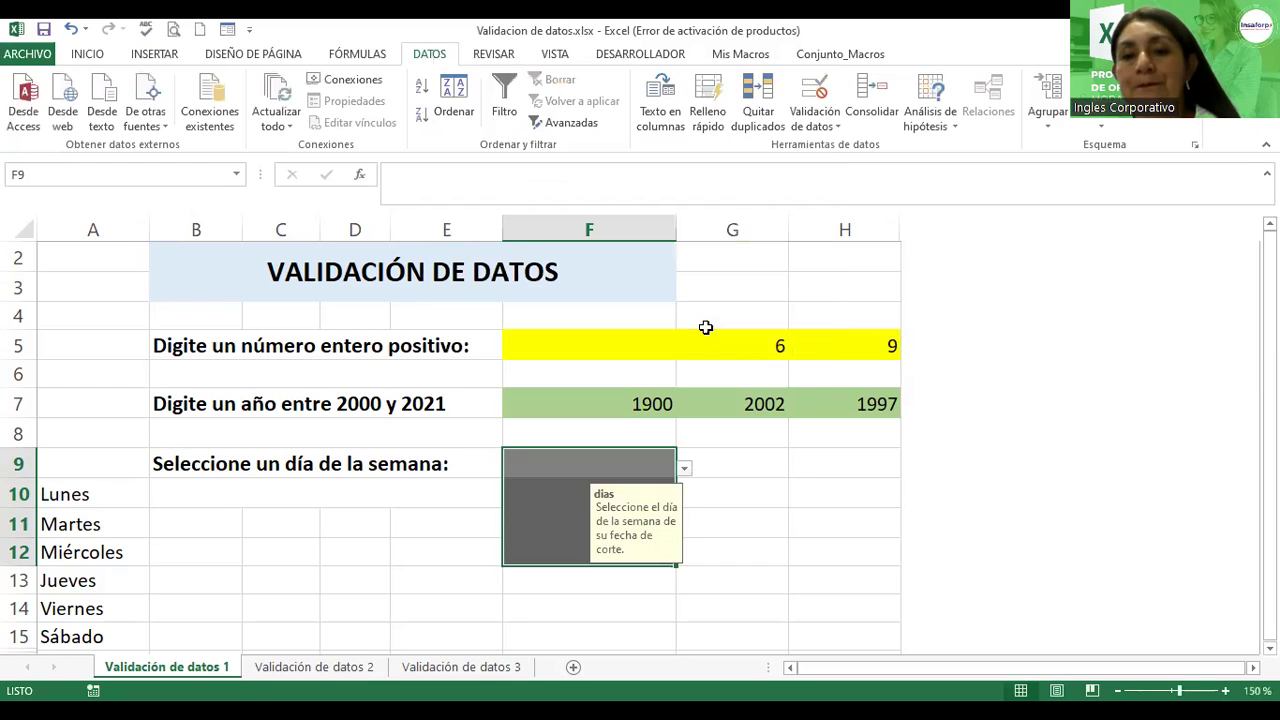
left_click(621, 467)
key("Return")
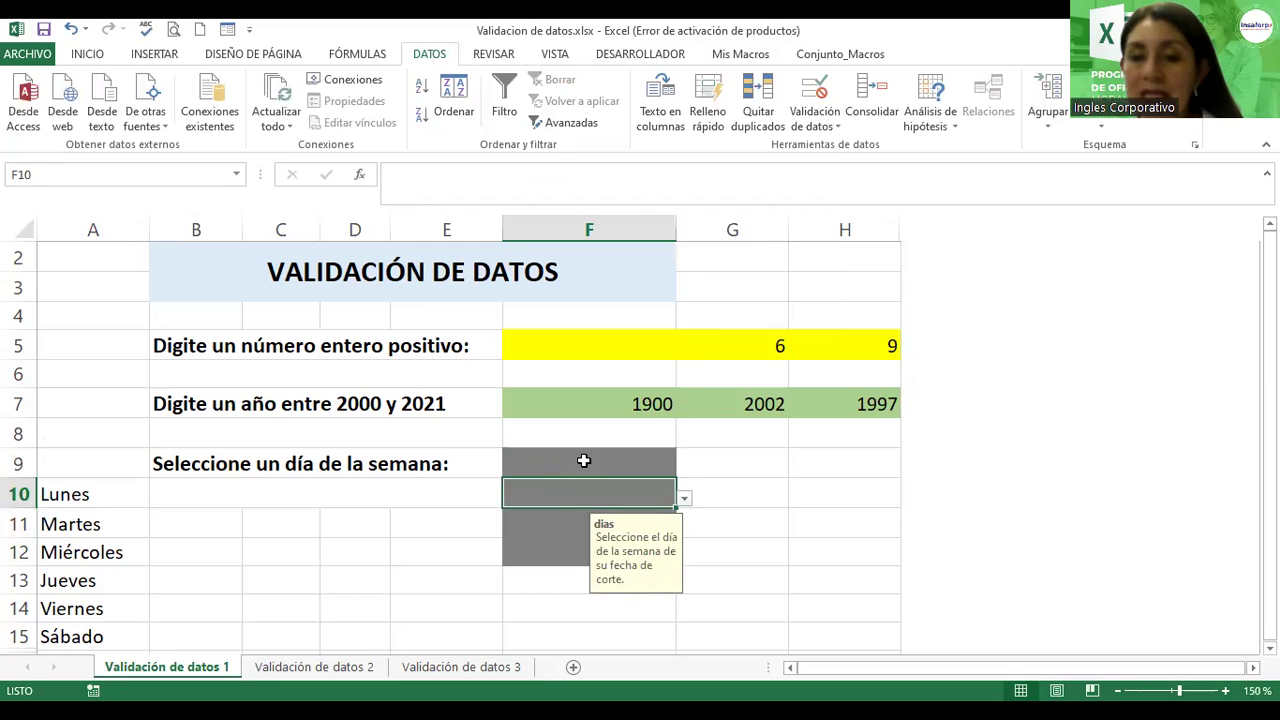
left_click(584, 460)
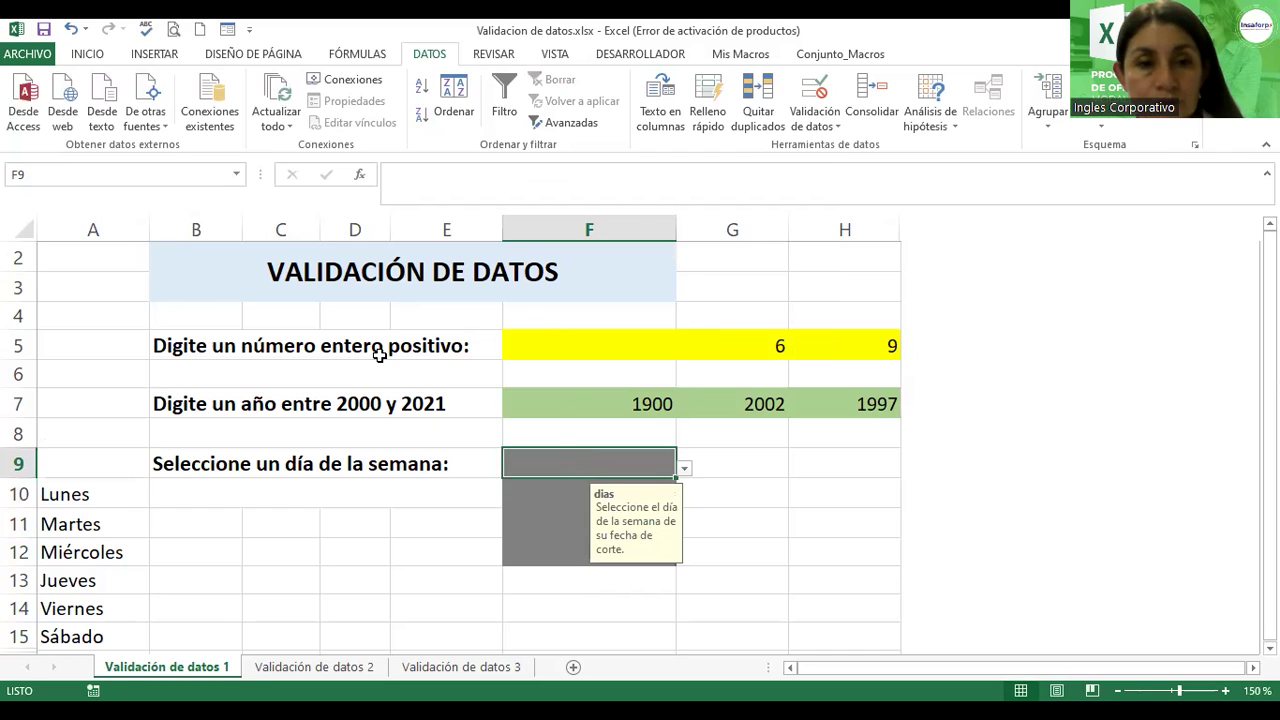
left_click(608, 467)
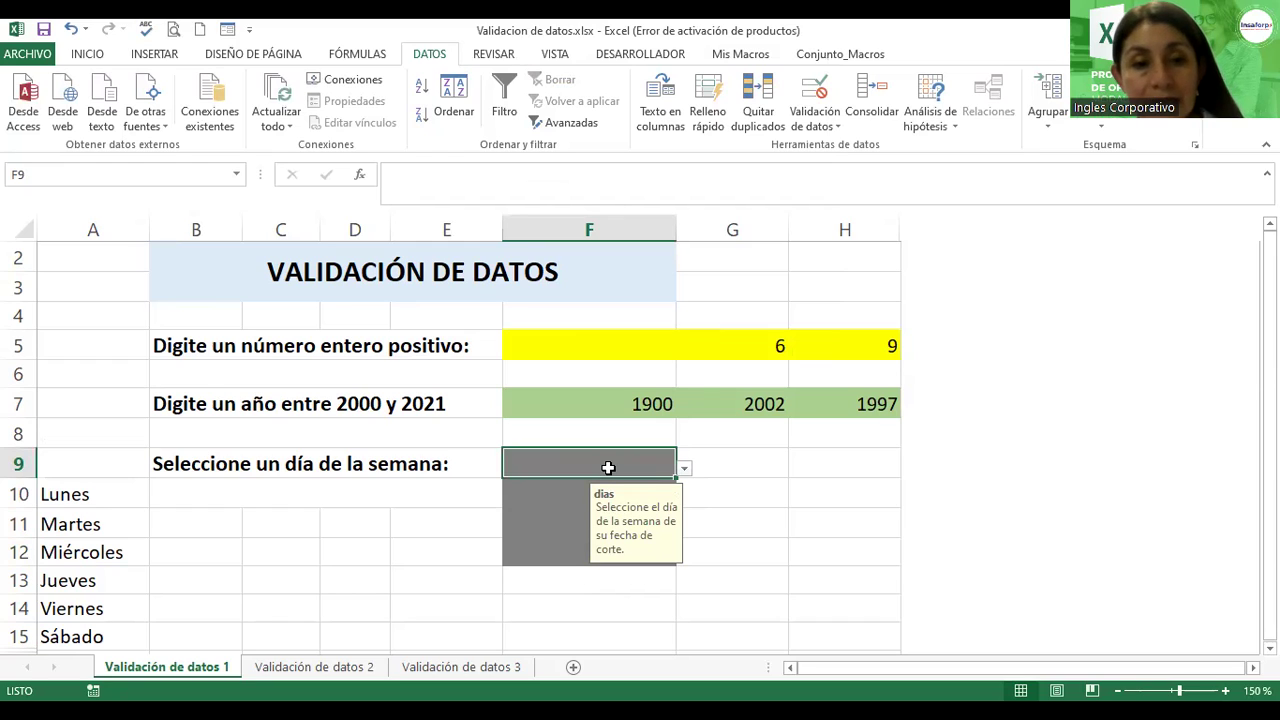
key("Down")
key("Down")
key("Down")
key("Down")
key("Down")
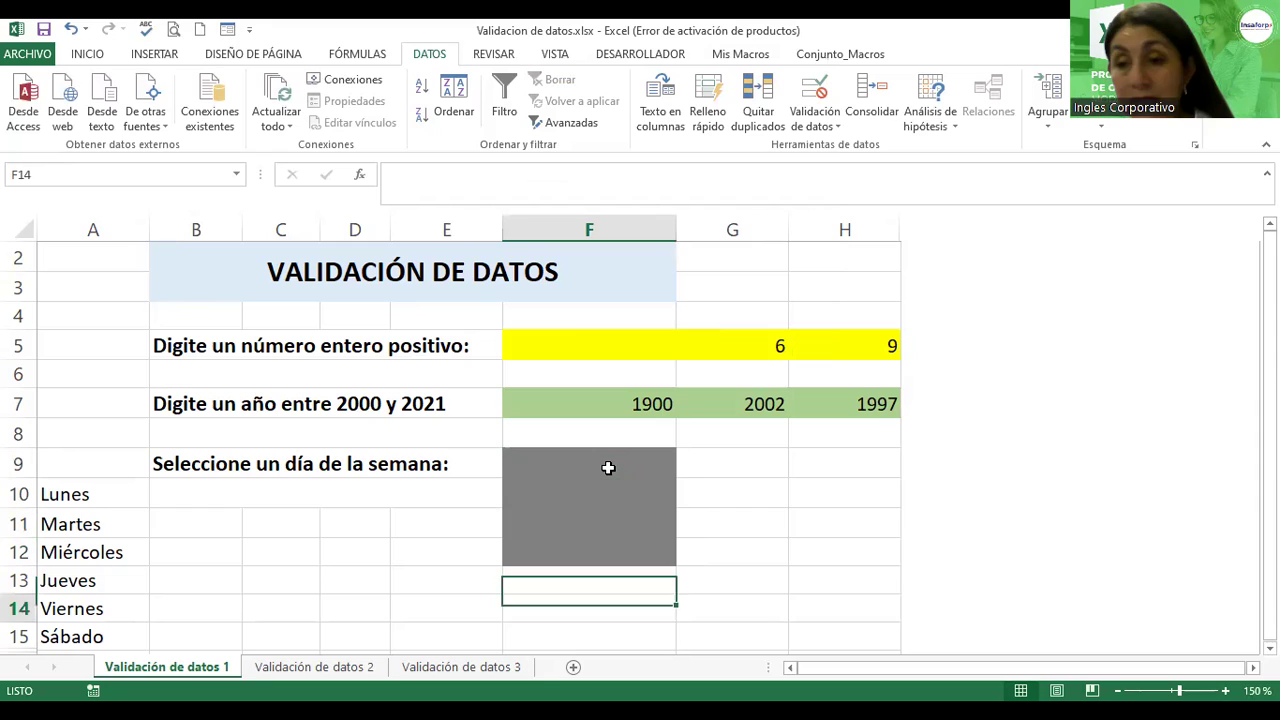
key("Down")
key("Up")
key("Up")
key("Up")
key("Up")
key("Up")
key("Up")
key("Up")
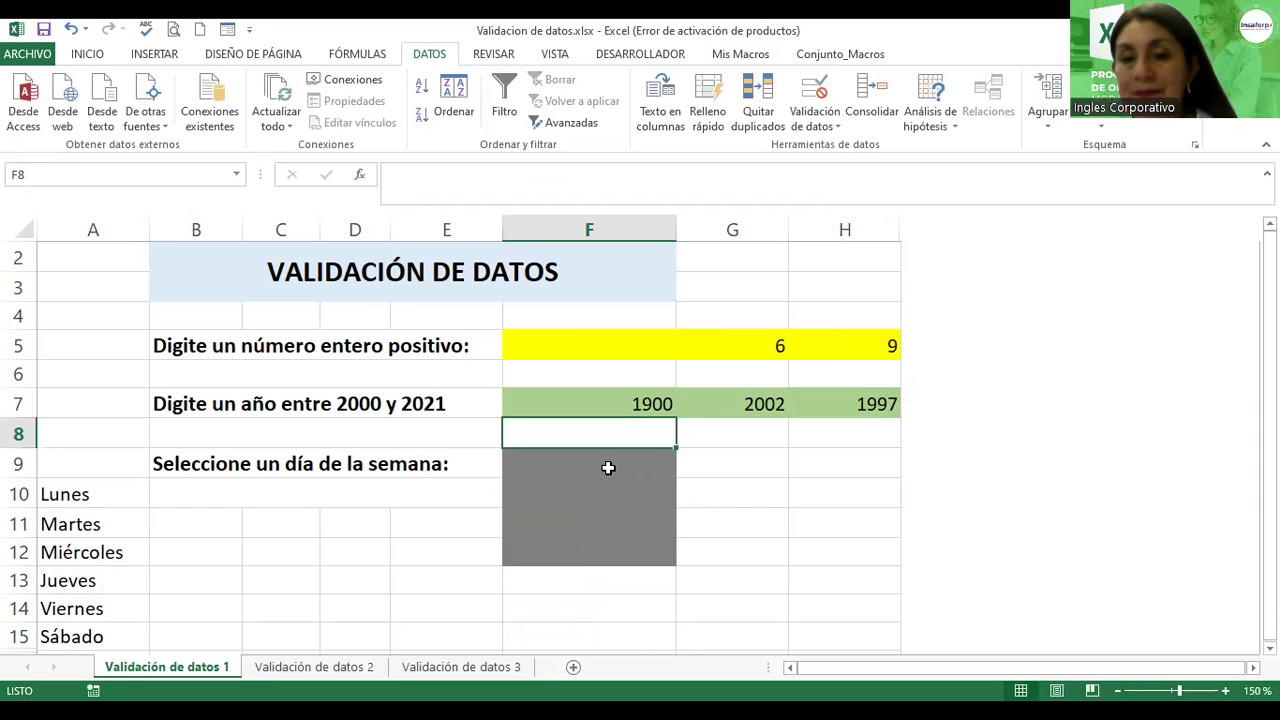
Pick Lunes in F9 and Miércoles in F10 from the weekday dropdowns.
left_click(660, 463)
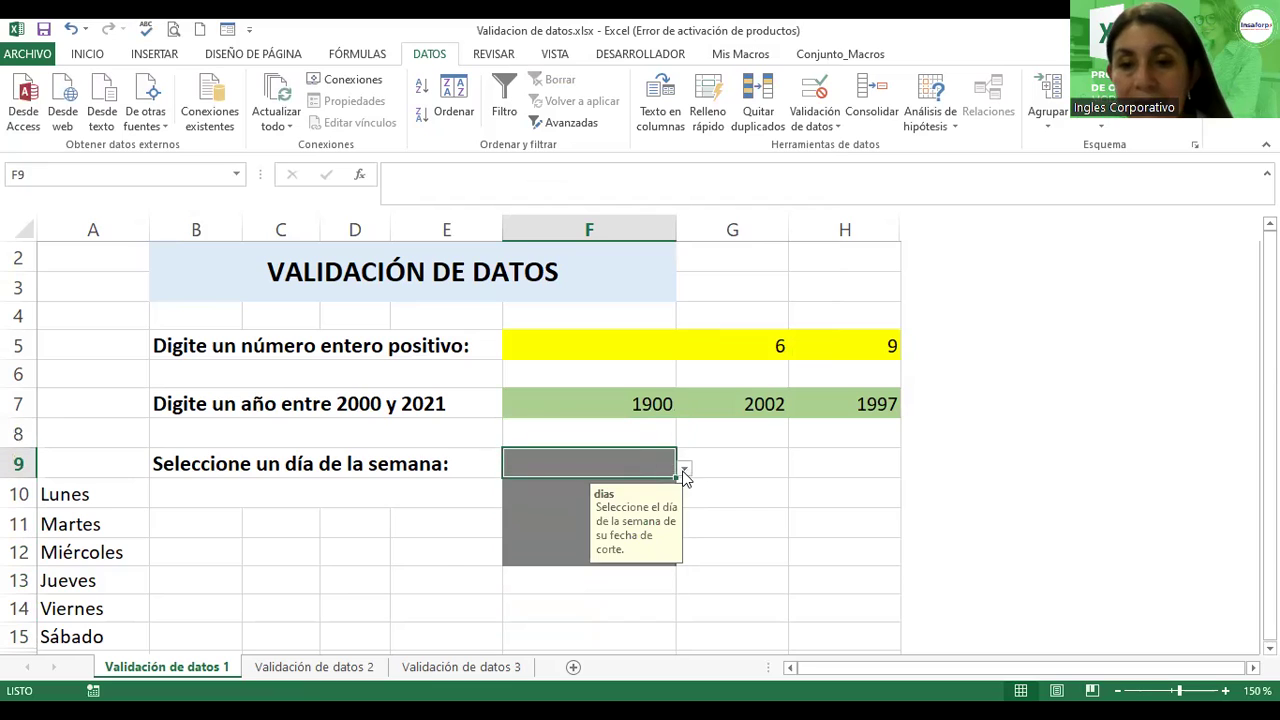
left_click(684, 470)
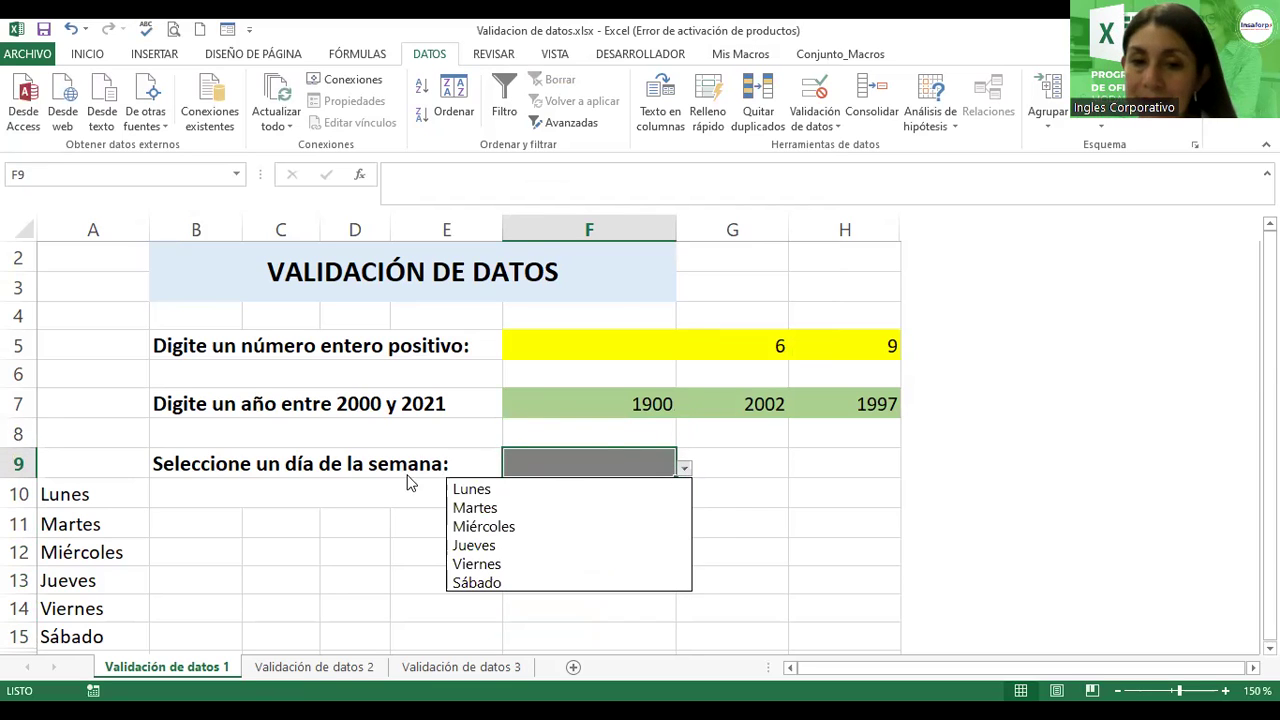
left_click(500, 489)
left_click(545, 495)
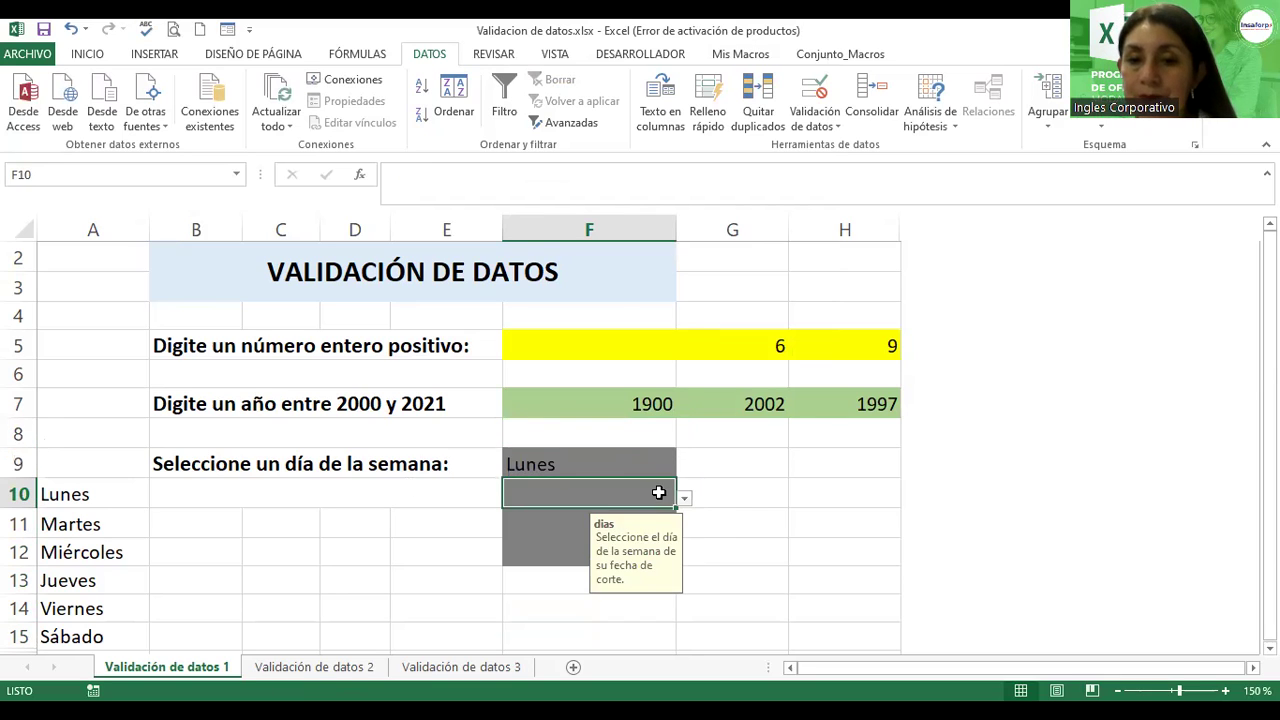
left_click(684, 497)
left_click(506, 555)
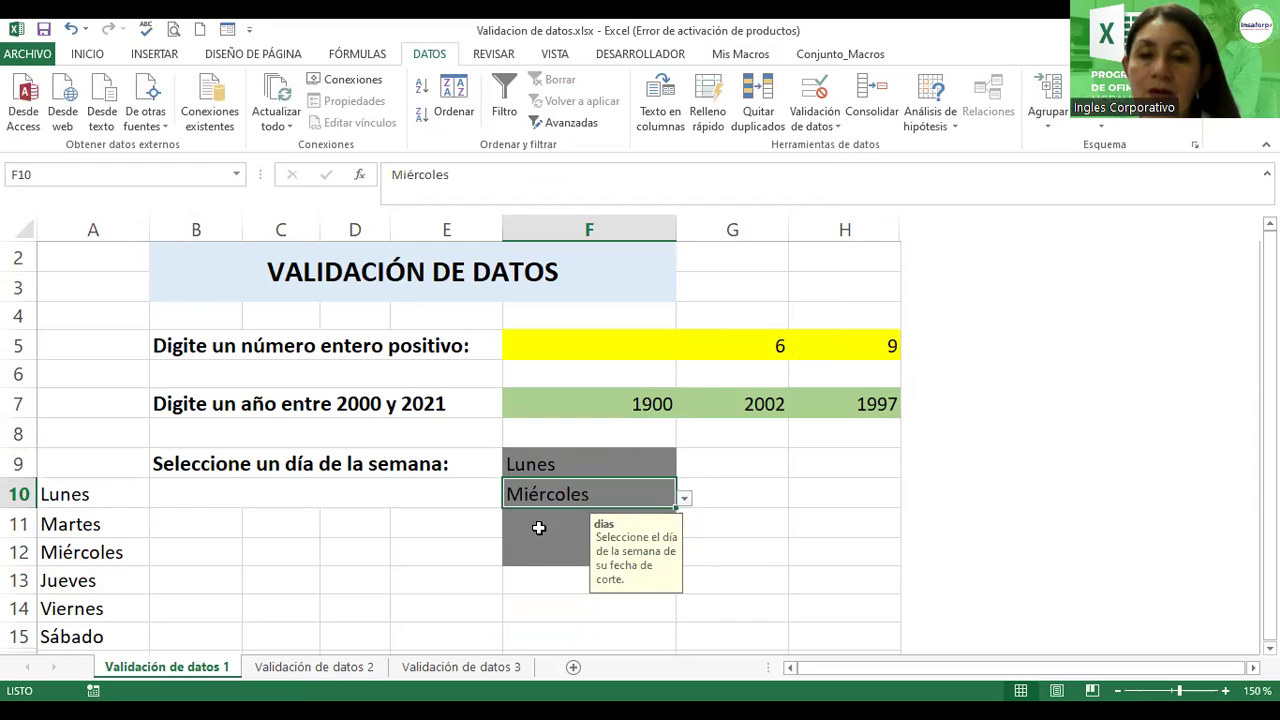
Test typing Domingo in F11 and F12, keeping F11's entry and rejecting F12's.
left_click(538, 527)
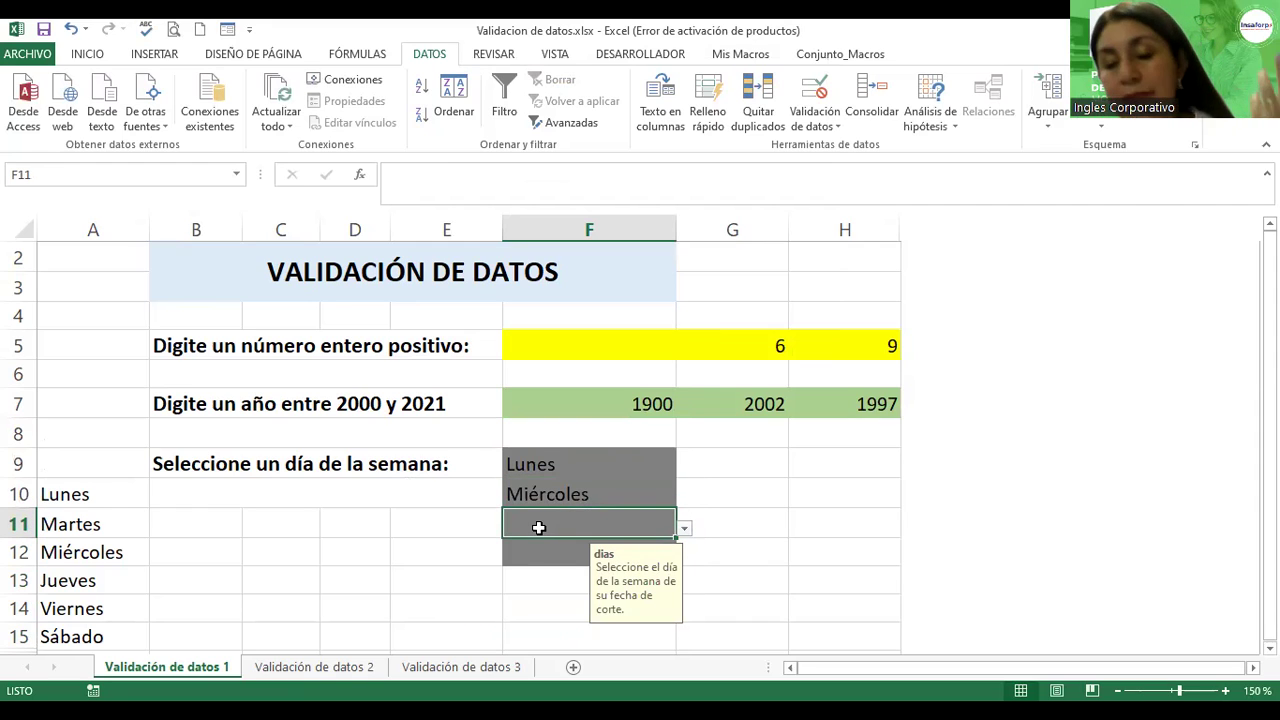
type("D")
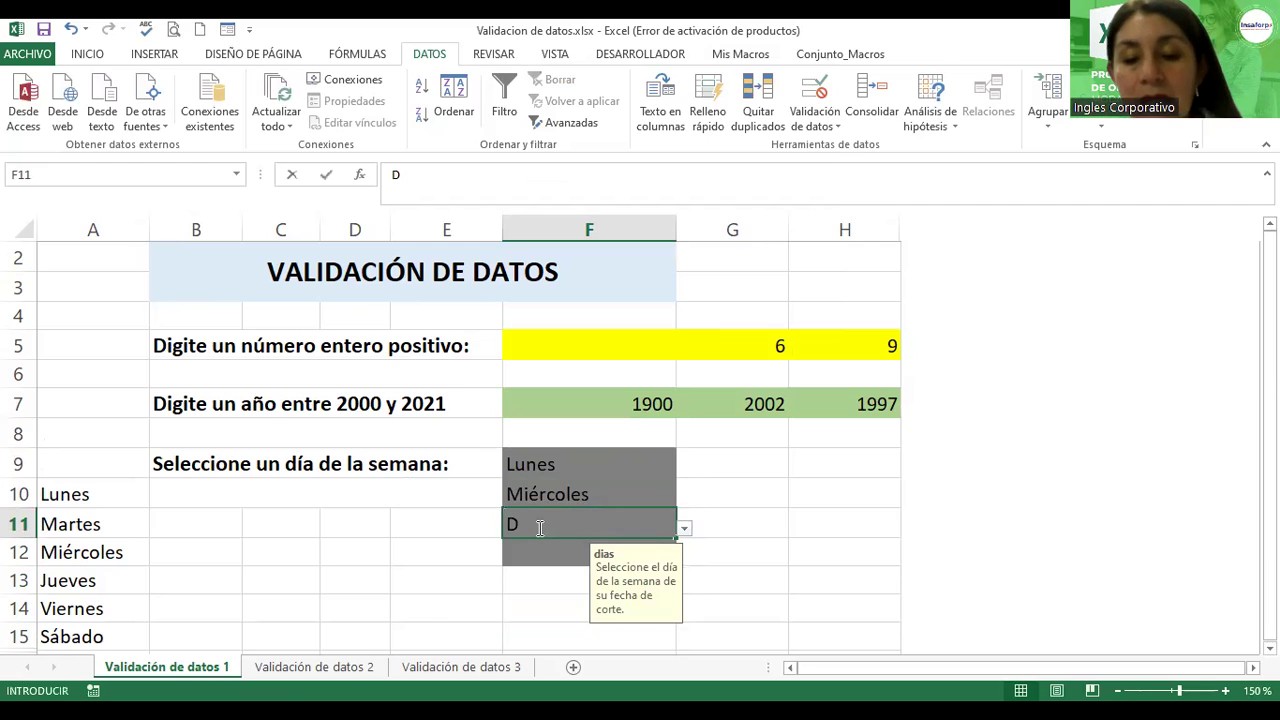
type("oin")
type("mingo")
key("Return")
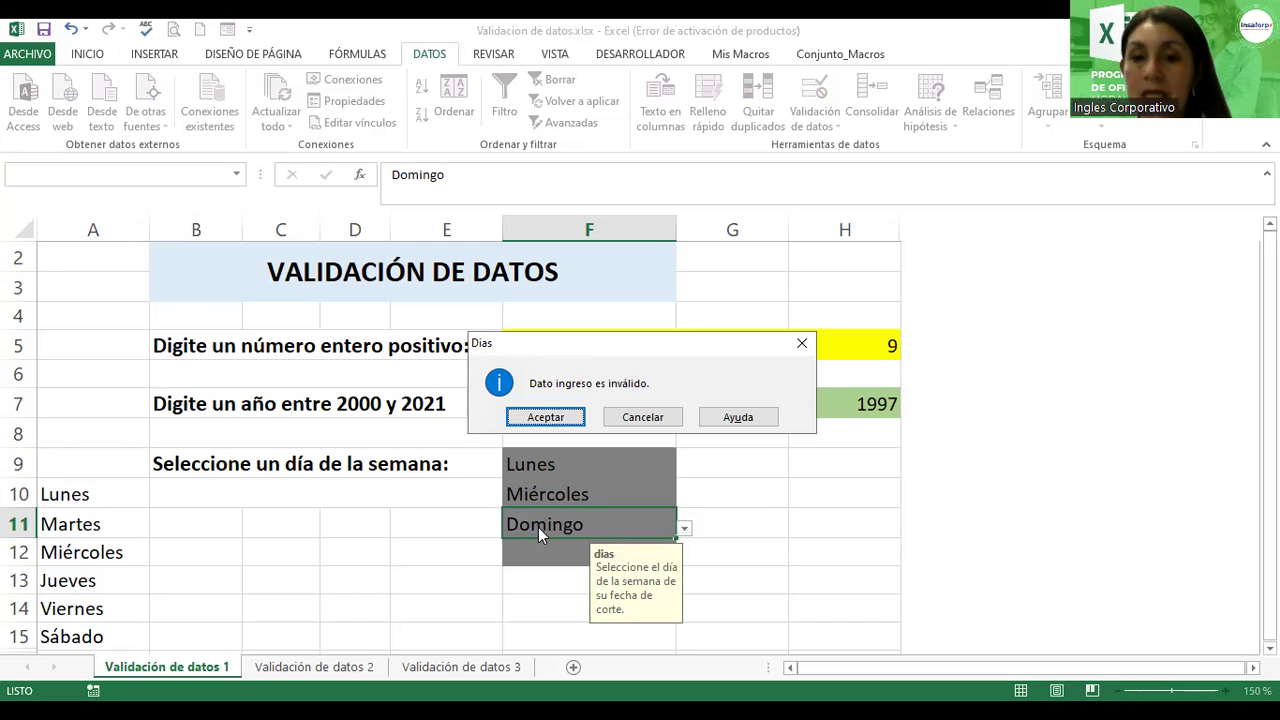
left_click(567, 418)
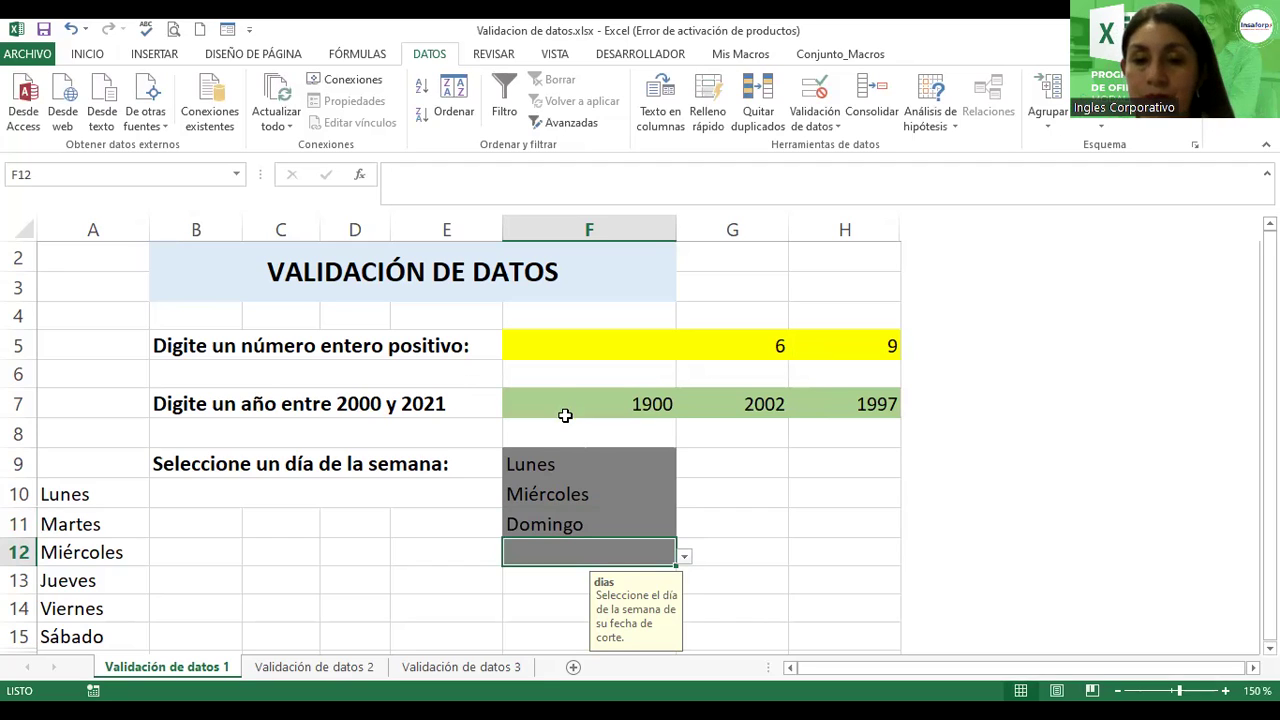
type("domingo")
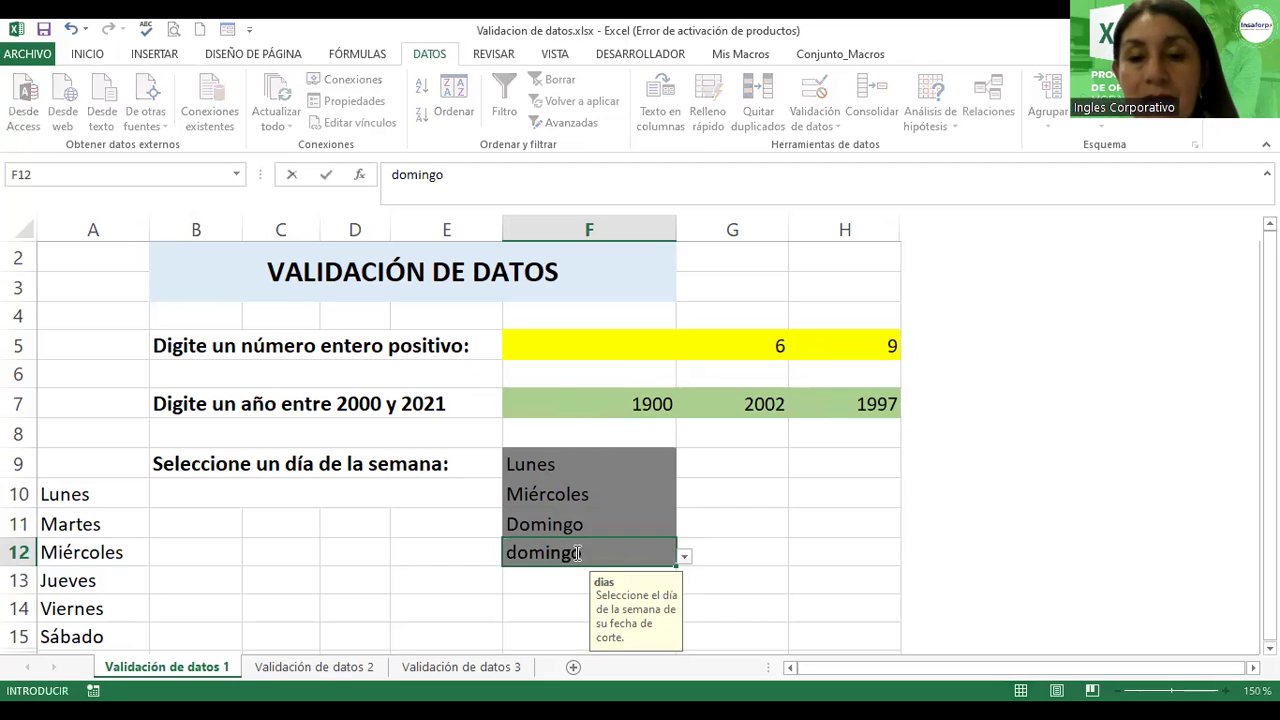
key("Return")
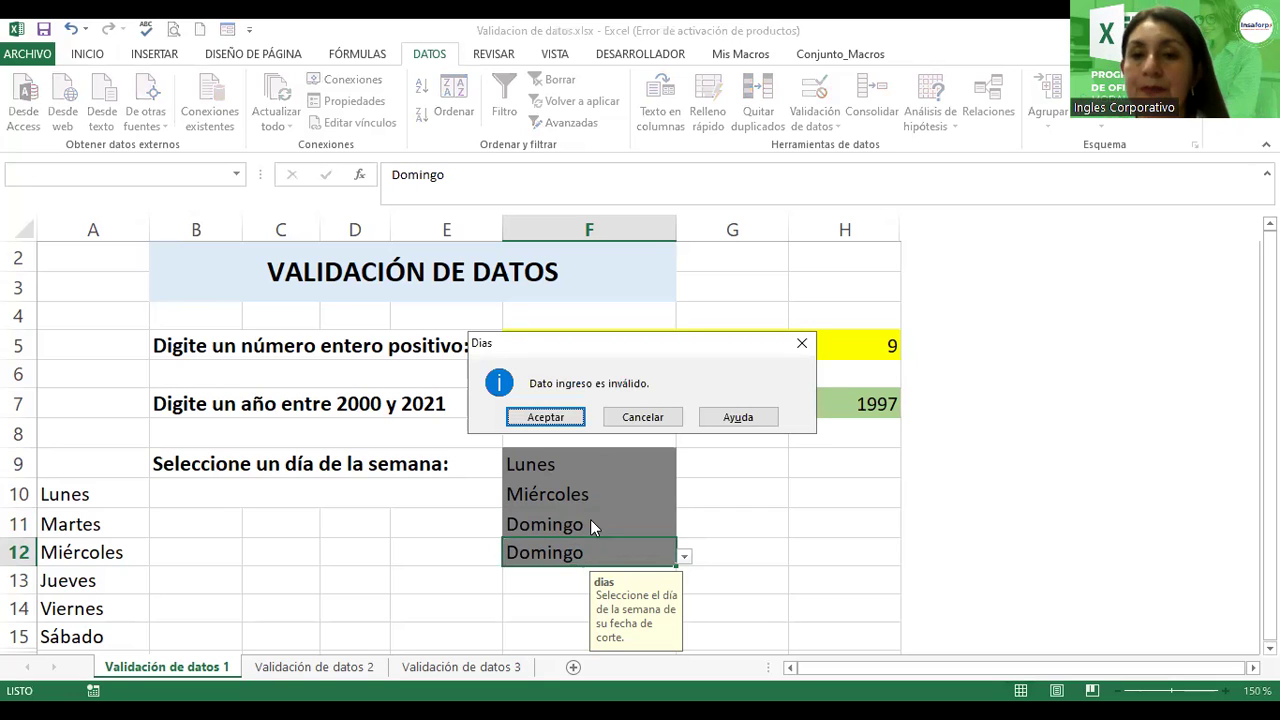
left_click(629, 421)
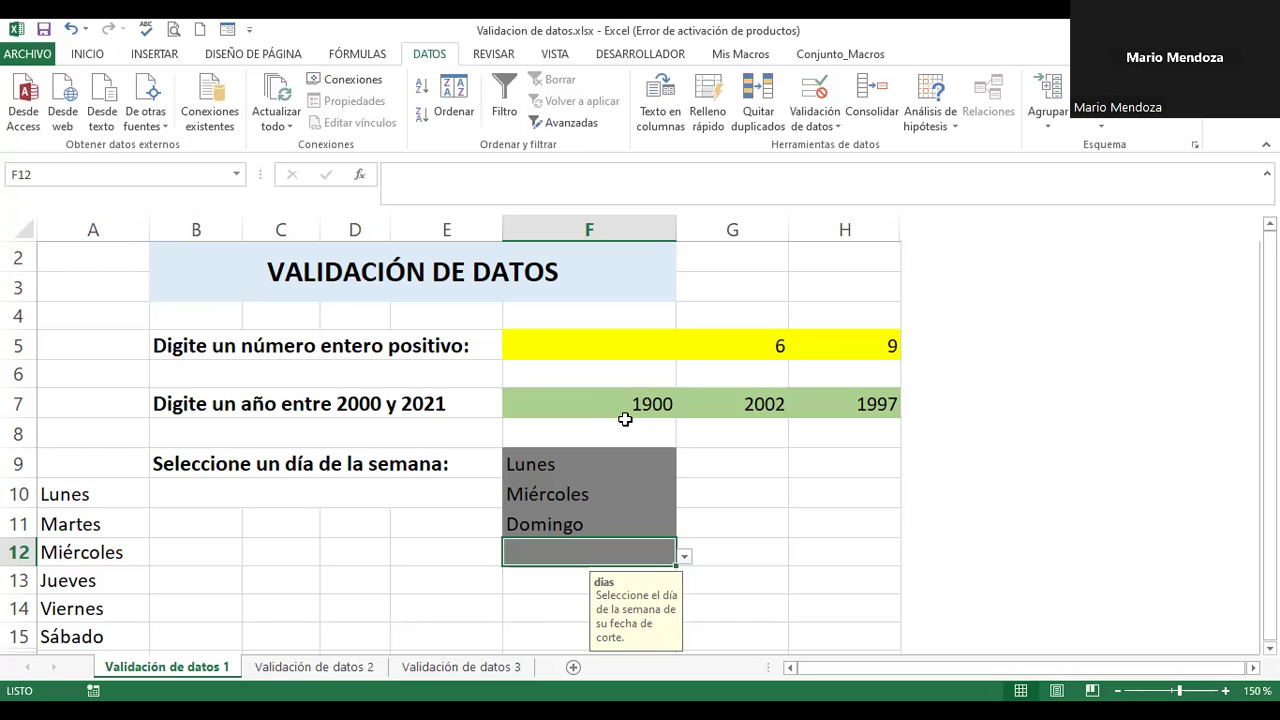
Select the dias_semana weekday list A10:A15 in column A.
left_click(90, 524)
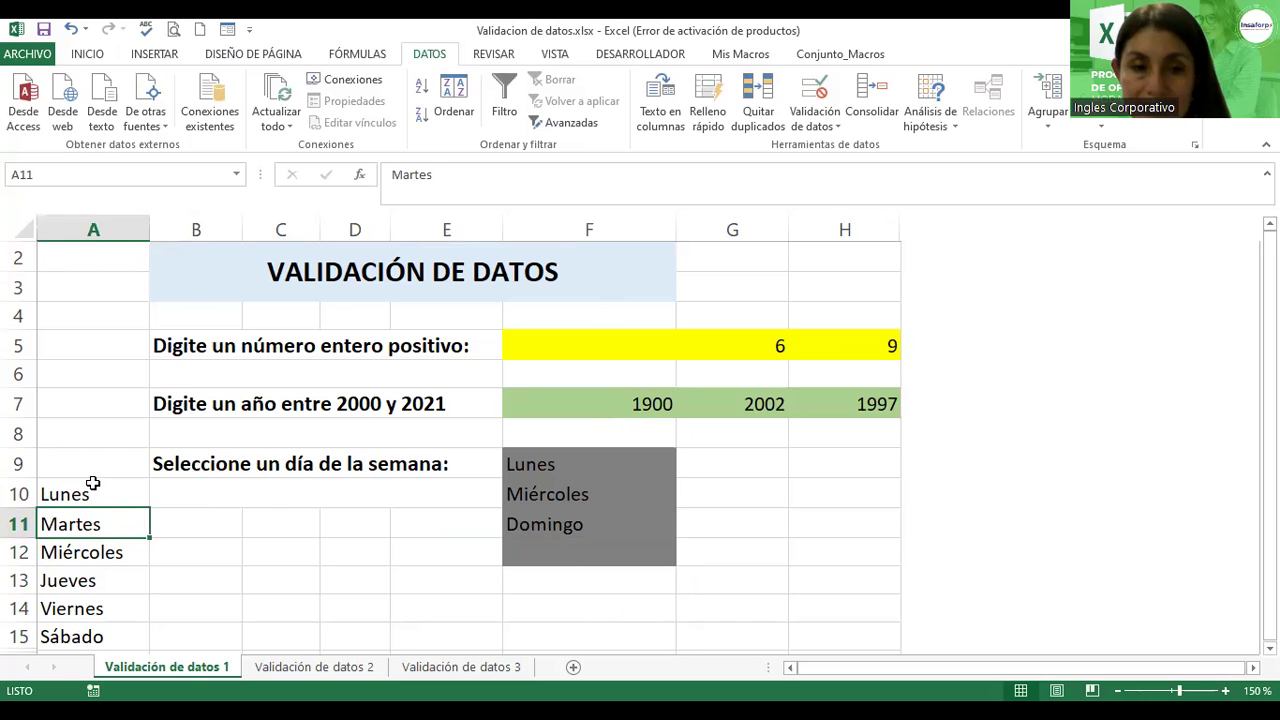
left_click_drag(92, 490, 88, 637)
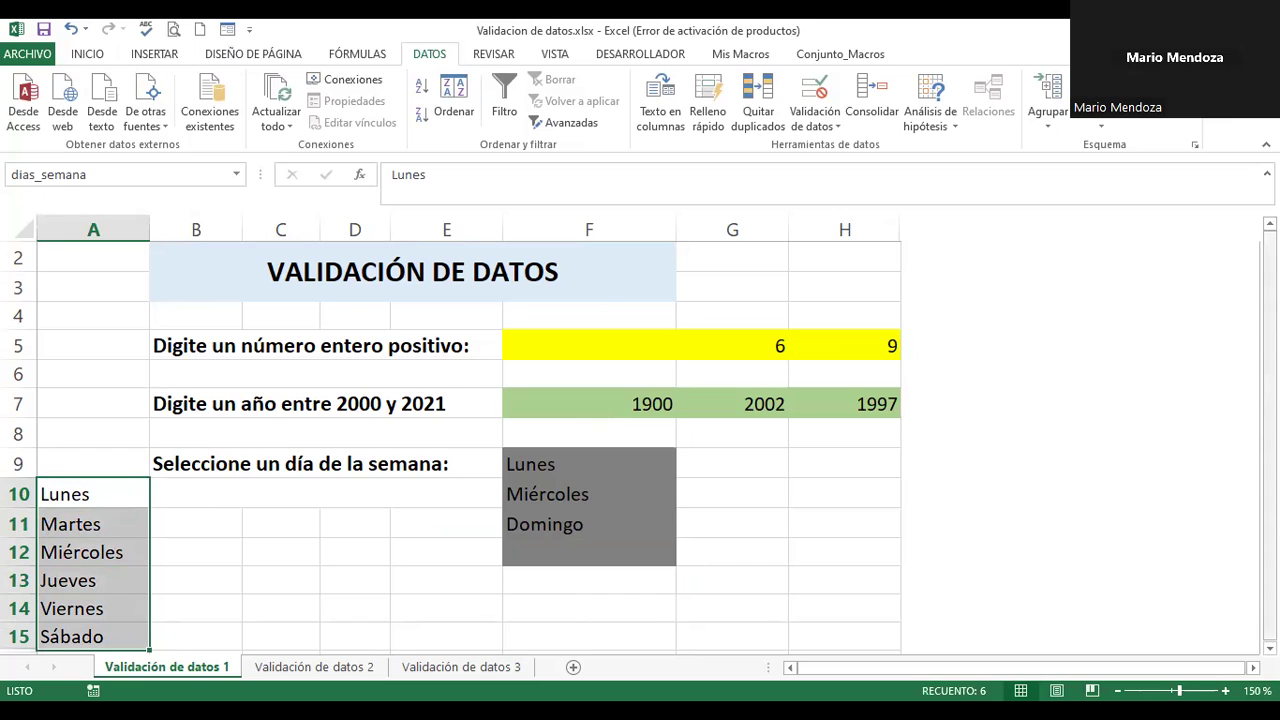
scroll(640, 440, "down", 1)
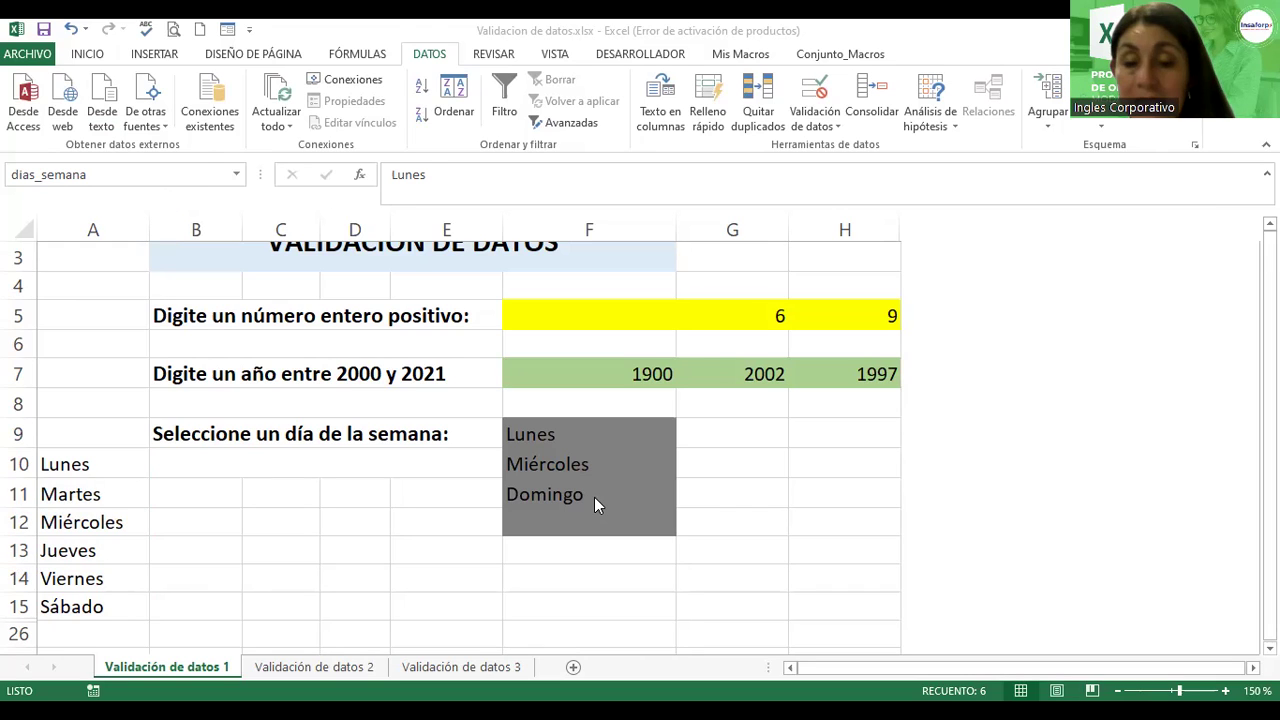
Extend F9's Lista =dias_semana validation to cover F9:F13.
left_click(568, 421)
left_click_drag(568, 421, 552, 548)
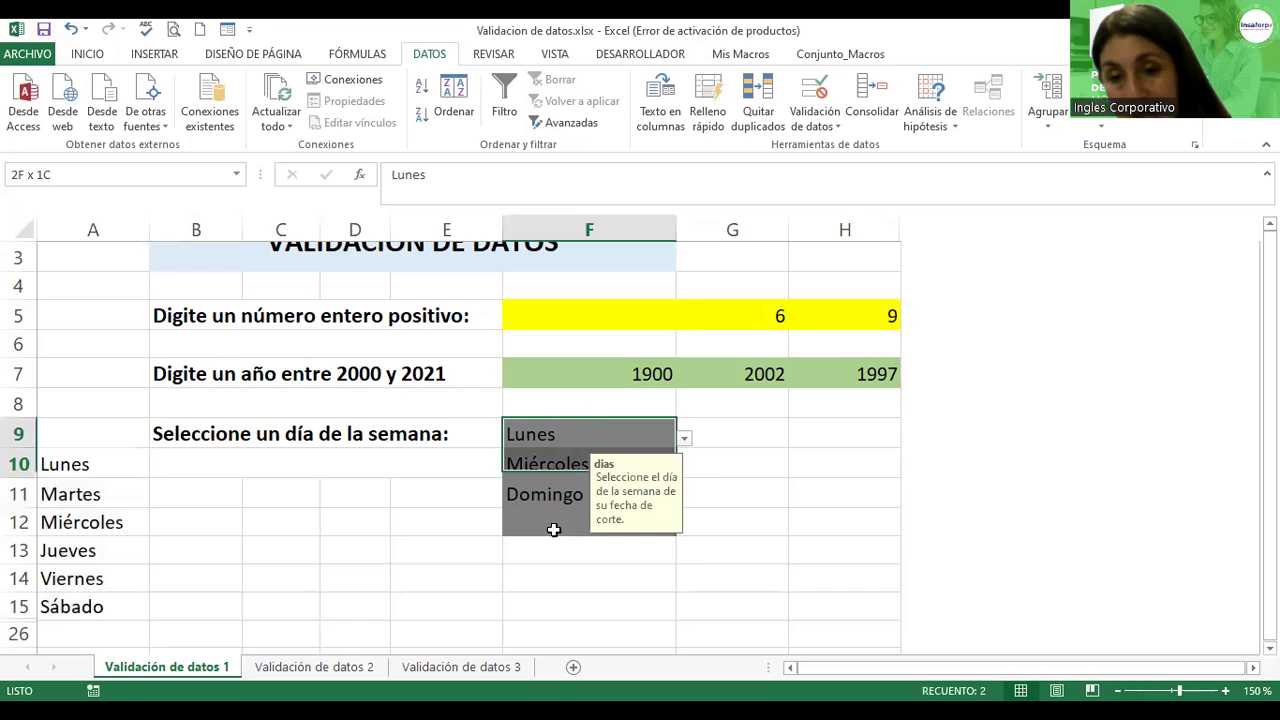
left_click(816, 95)
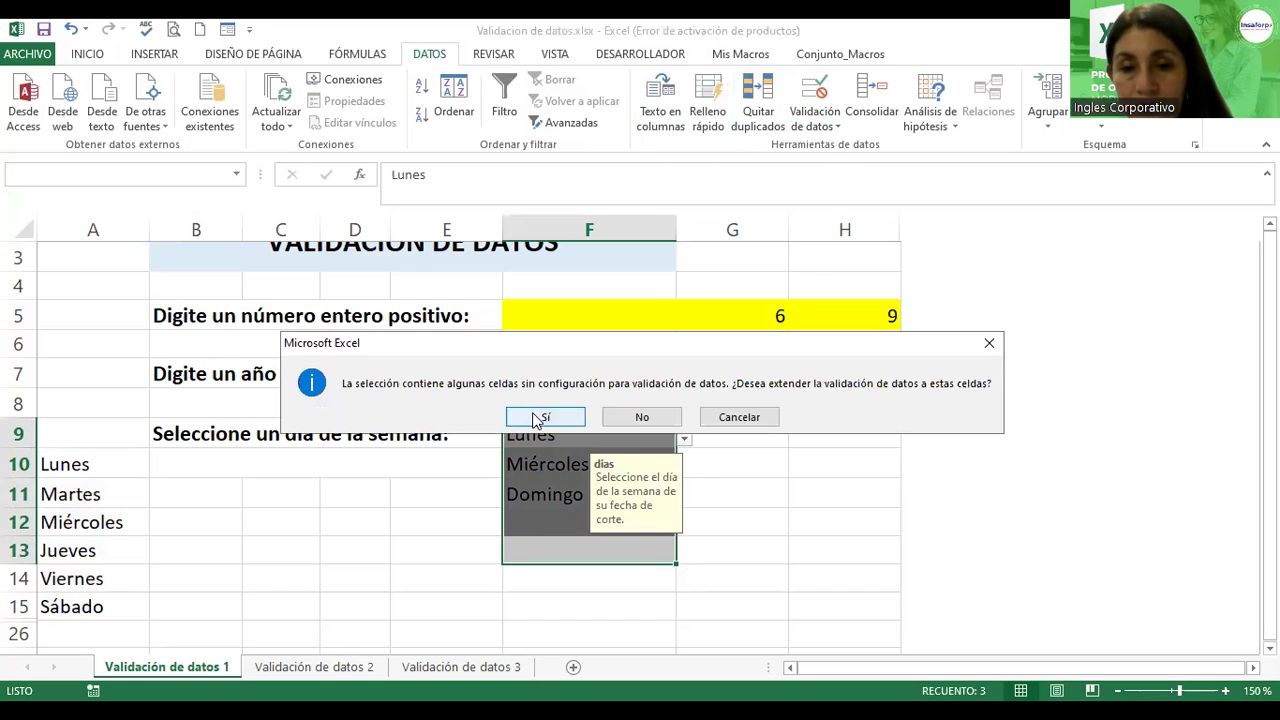
key("Return")
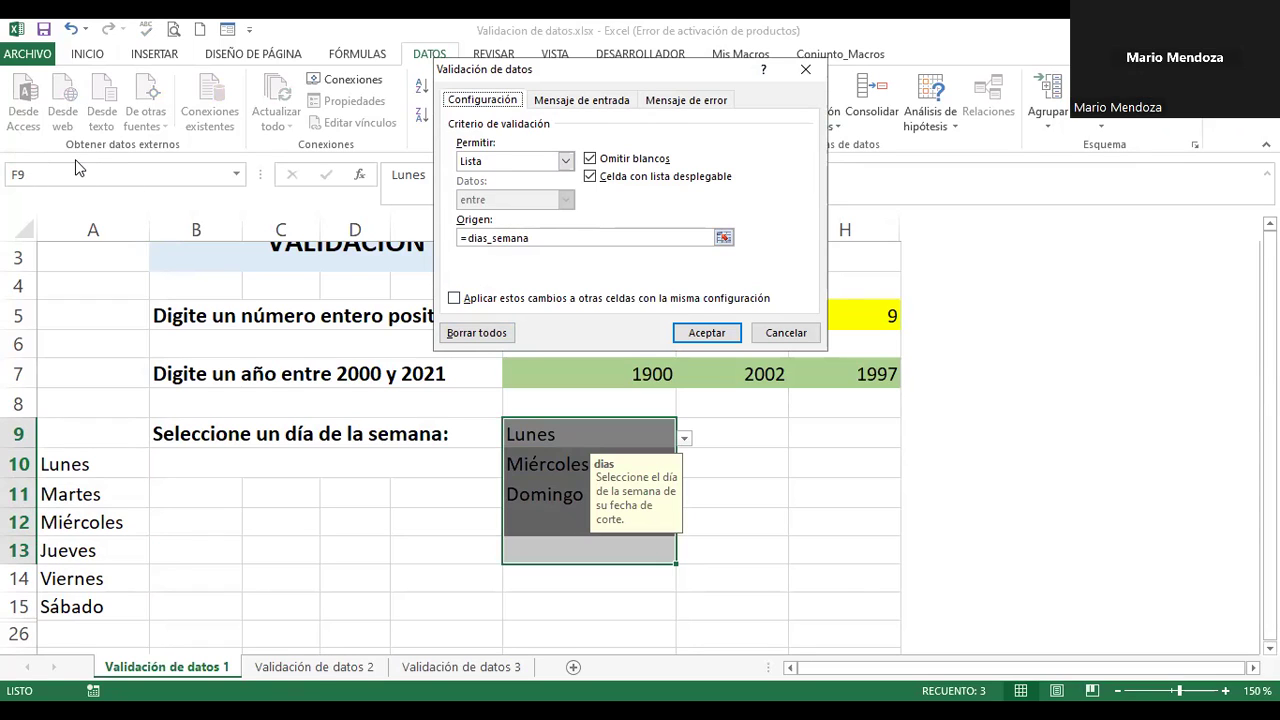
left_click(722, 336)
left_click(520, 513)
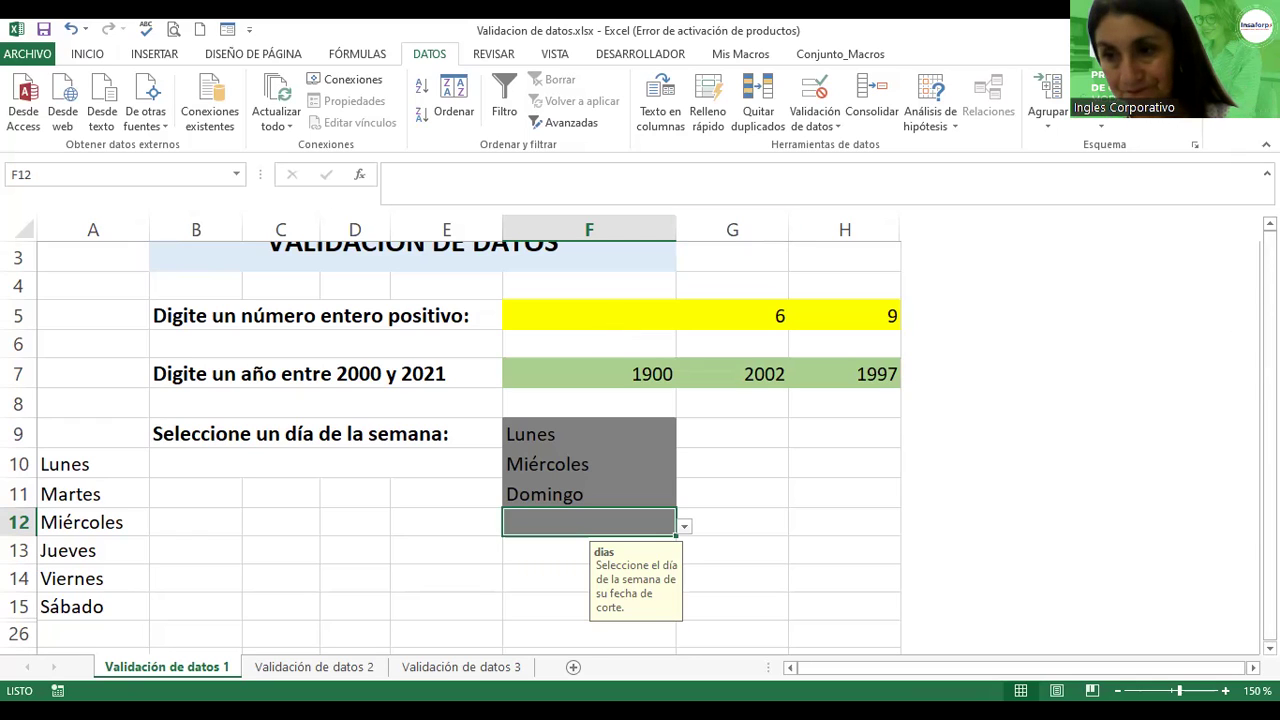
scroll(450, 450, "up", 1)
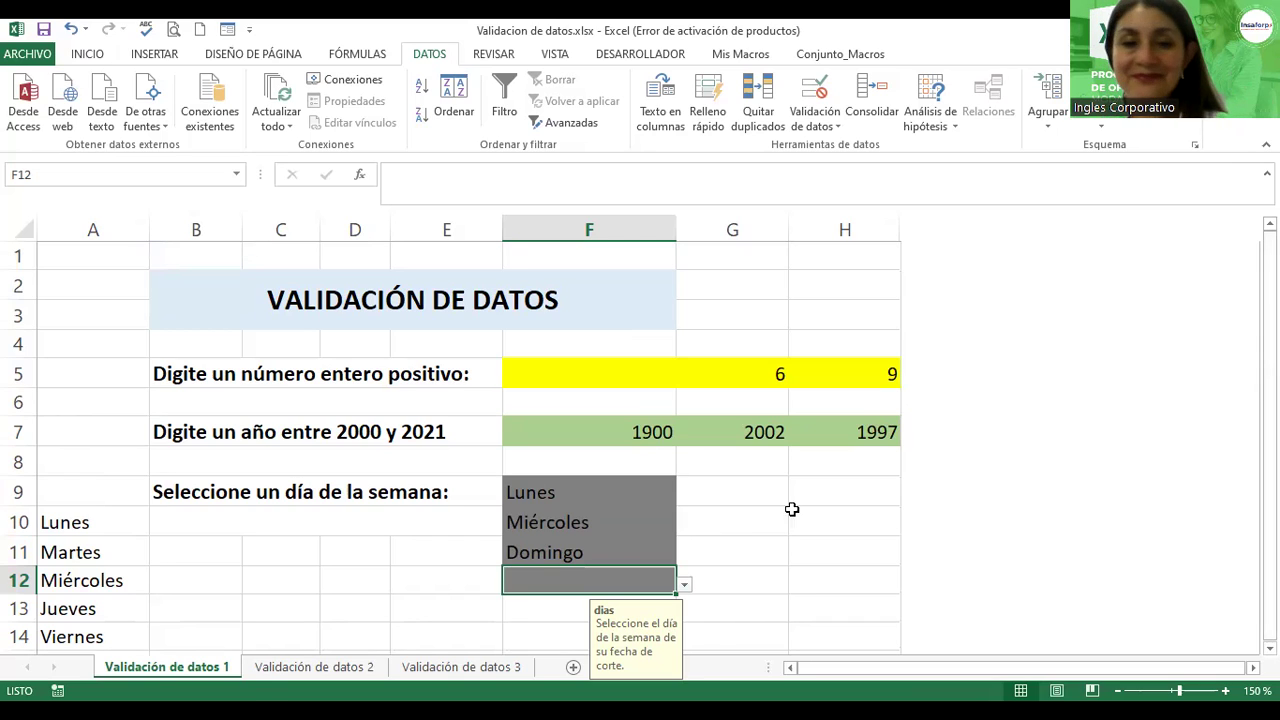
Colour the Validación de datos 1 tab dark and zoom Validación de datos 2 to 130%.
right_click(186, 675)
mouse_move(258, 584)
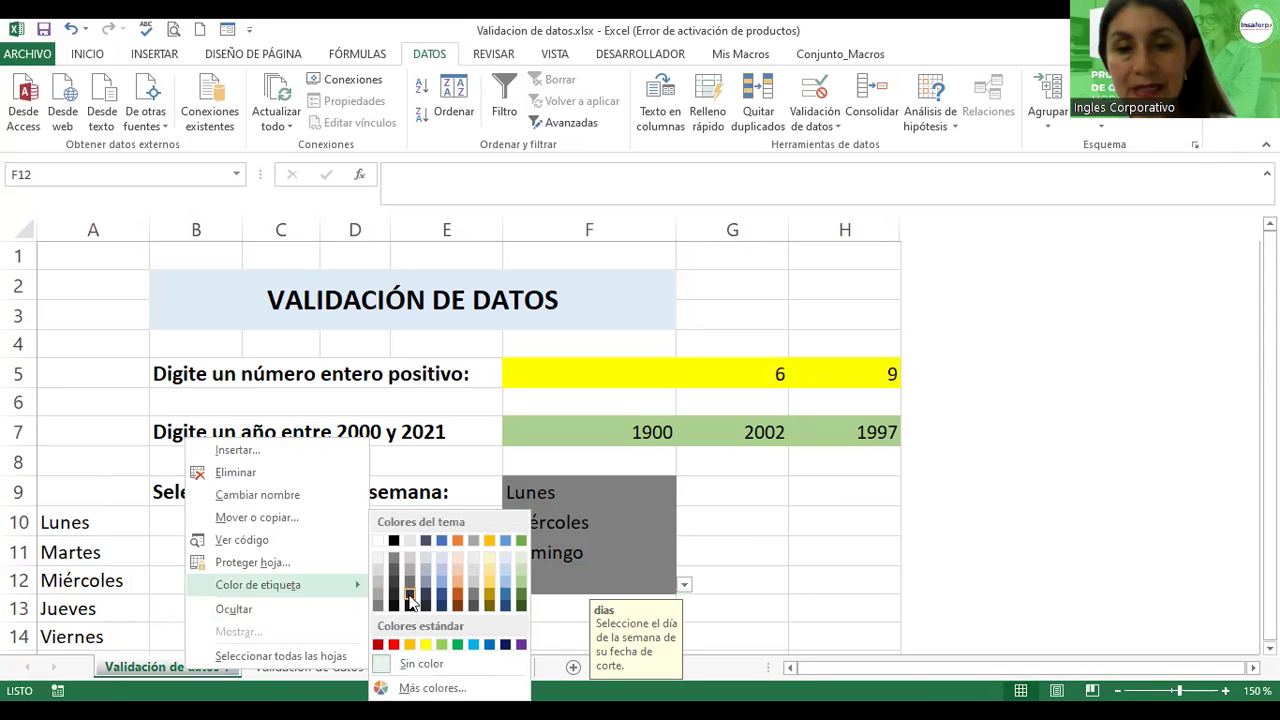
left_click(329, 672)
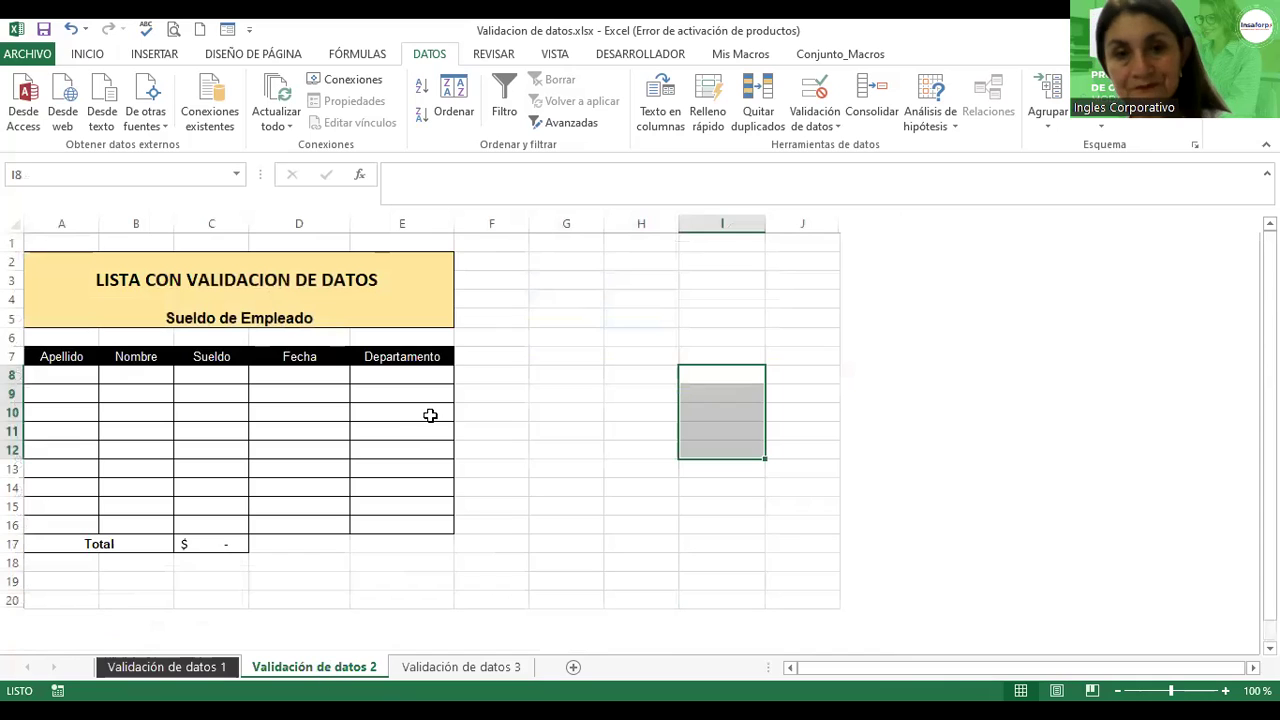
left_click(165, 296)
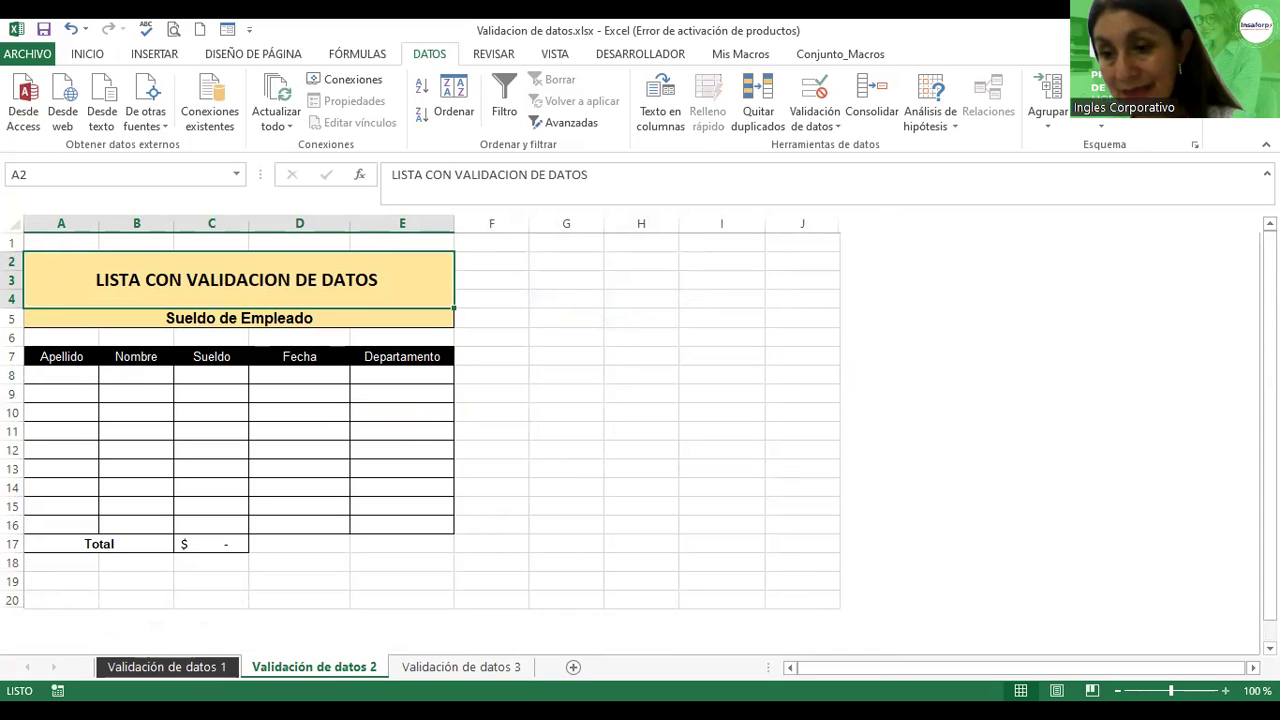
left_click(1225, 690)
left_click(1225, 690)
left_click(1225, 690)
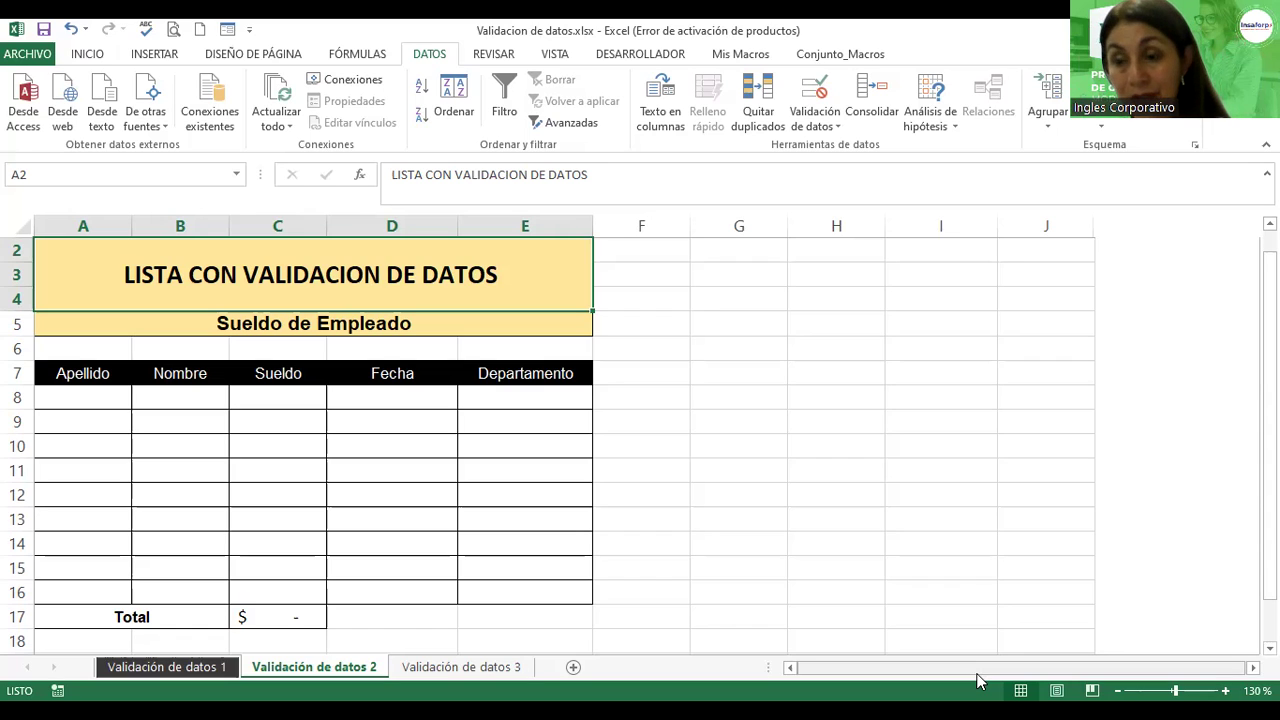
Give A8:B16 a Personalizada validation rule with the formula =ESTEXTO(A8).
left_click(136, 426)
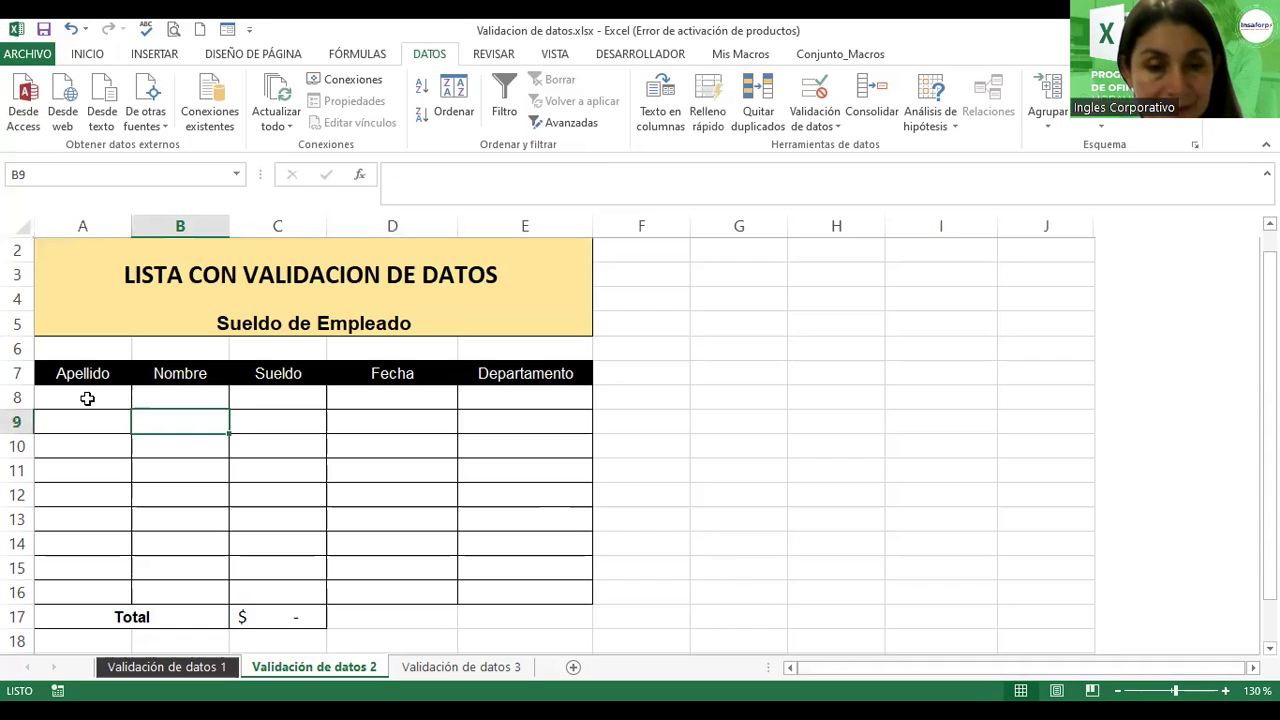
left_click_drag(63, 399, 175, 588)
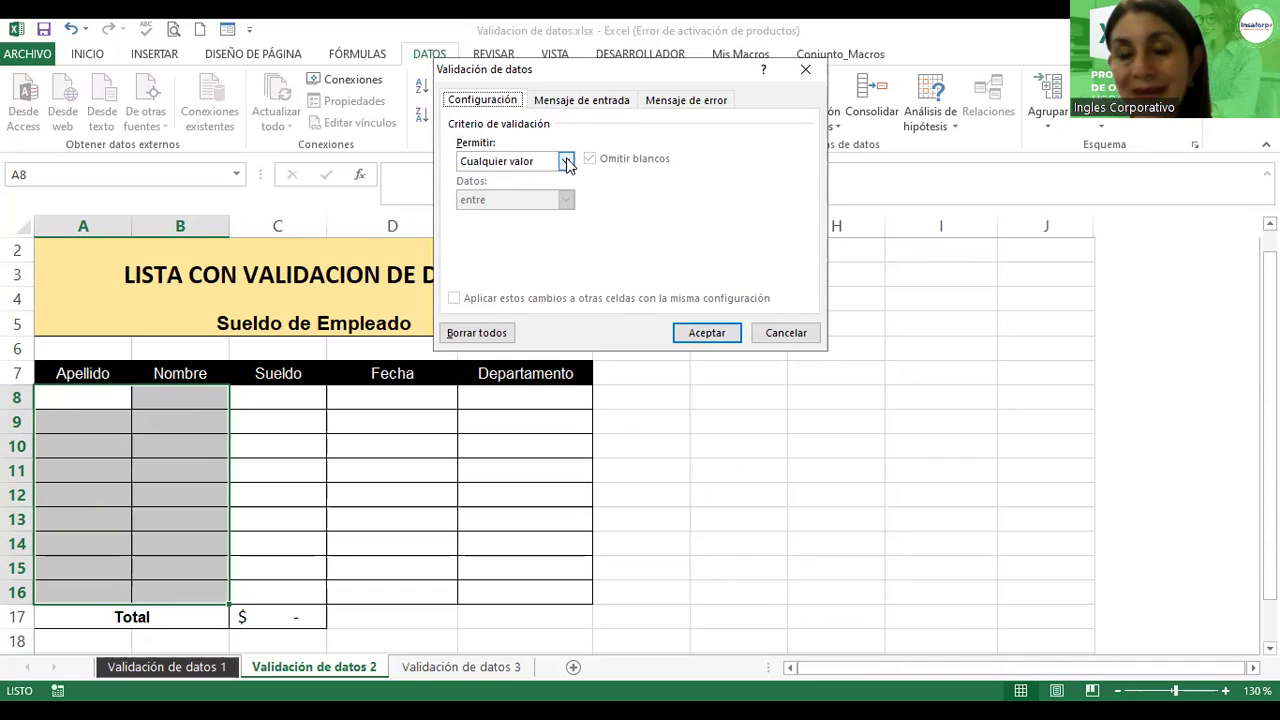
left_click(565, 161)
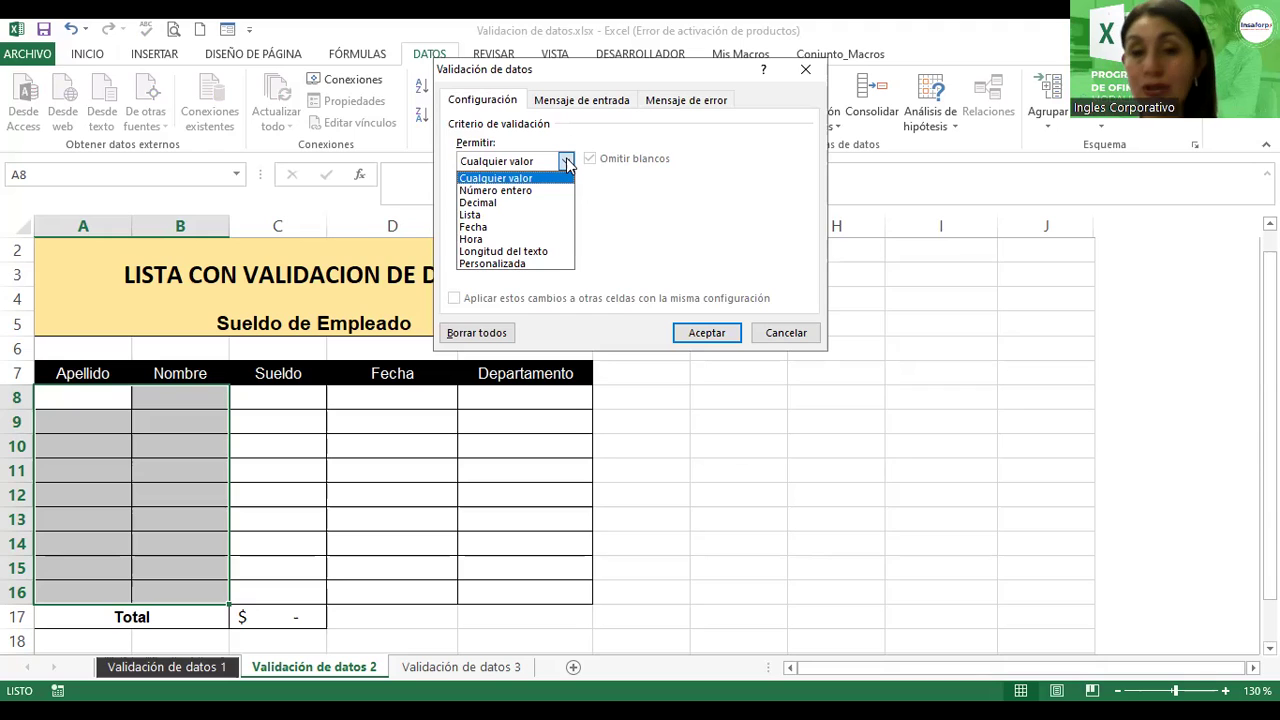
left_click(491, 263)
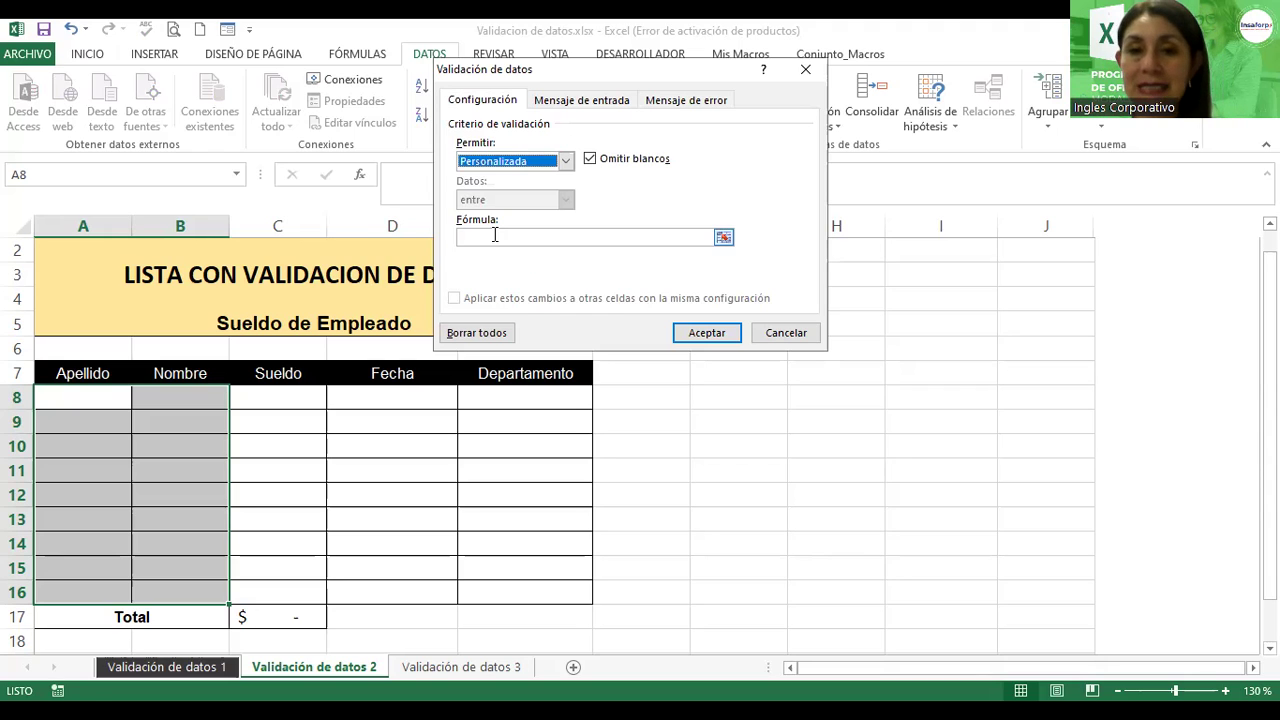
left_click(494, 236)
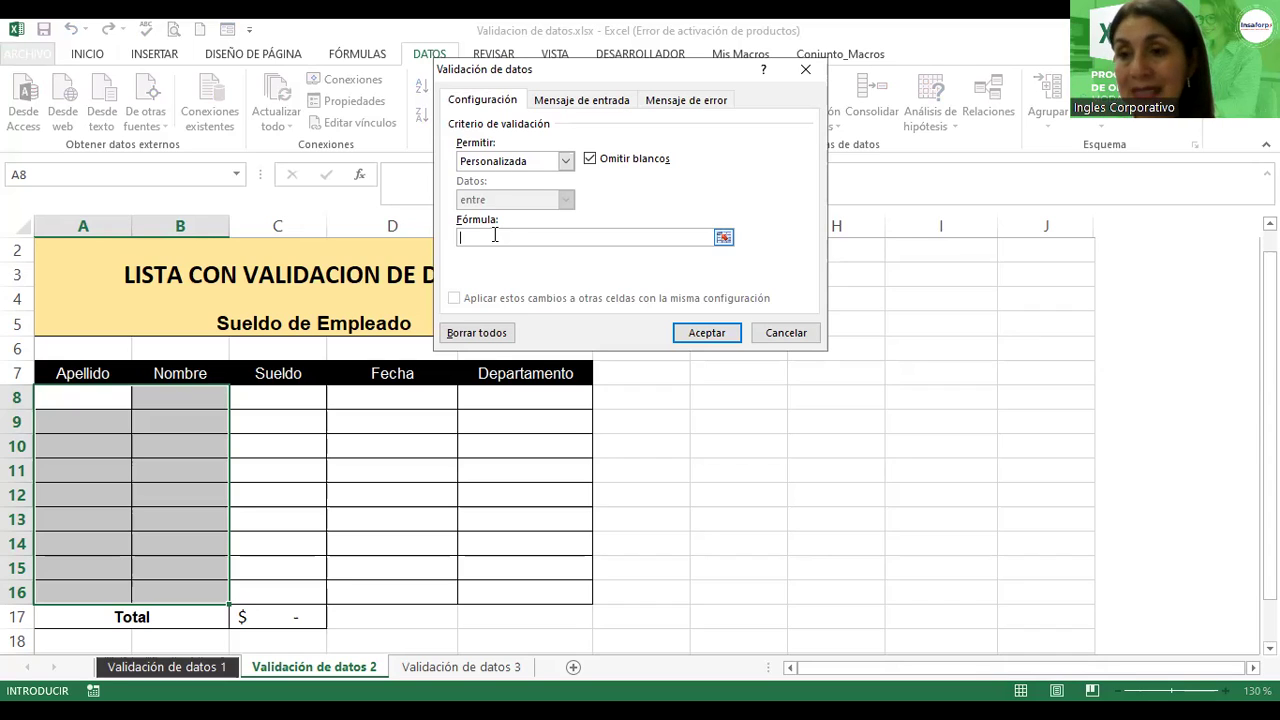
type("=ESTEXTO(")
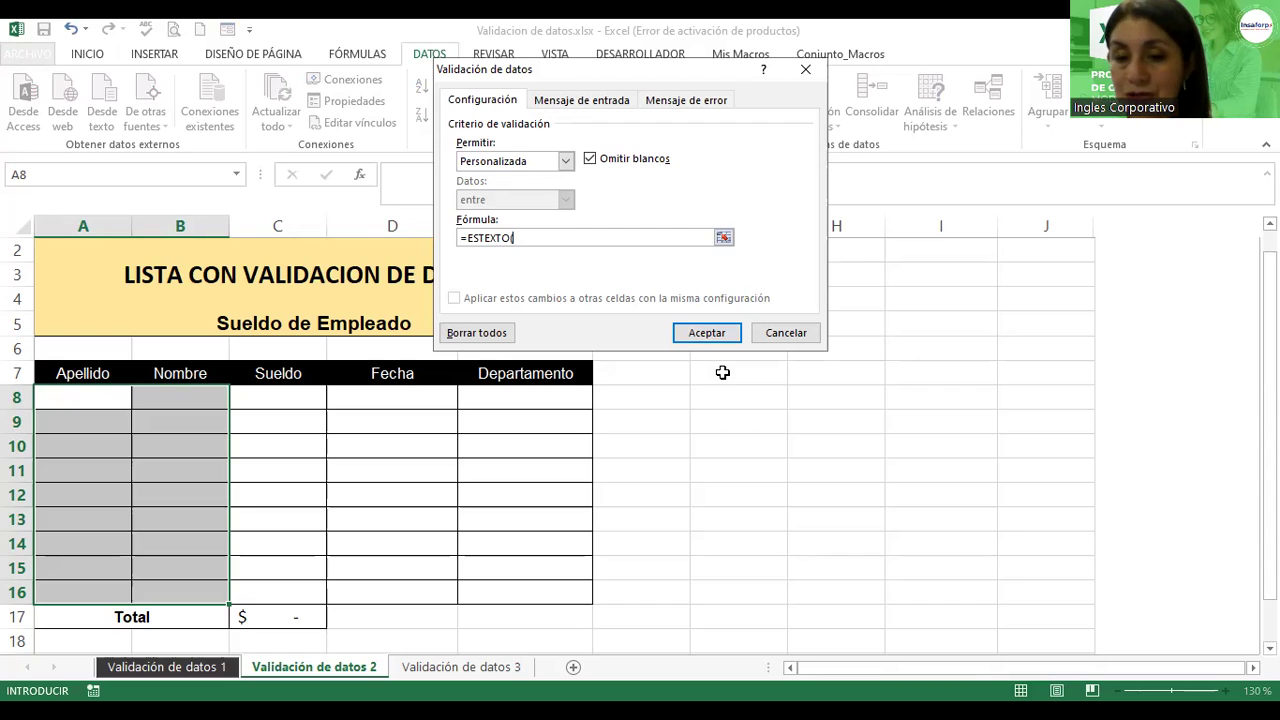
type("A8")
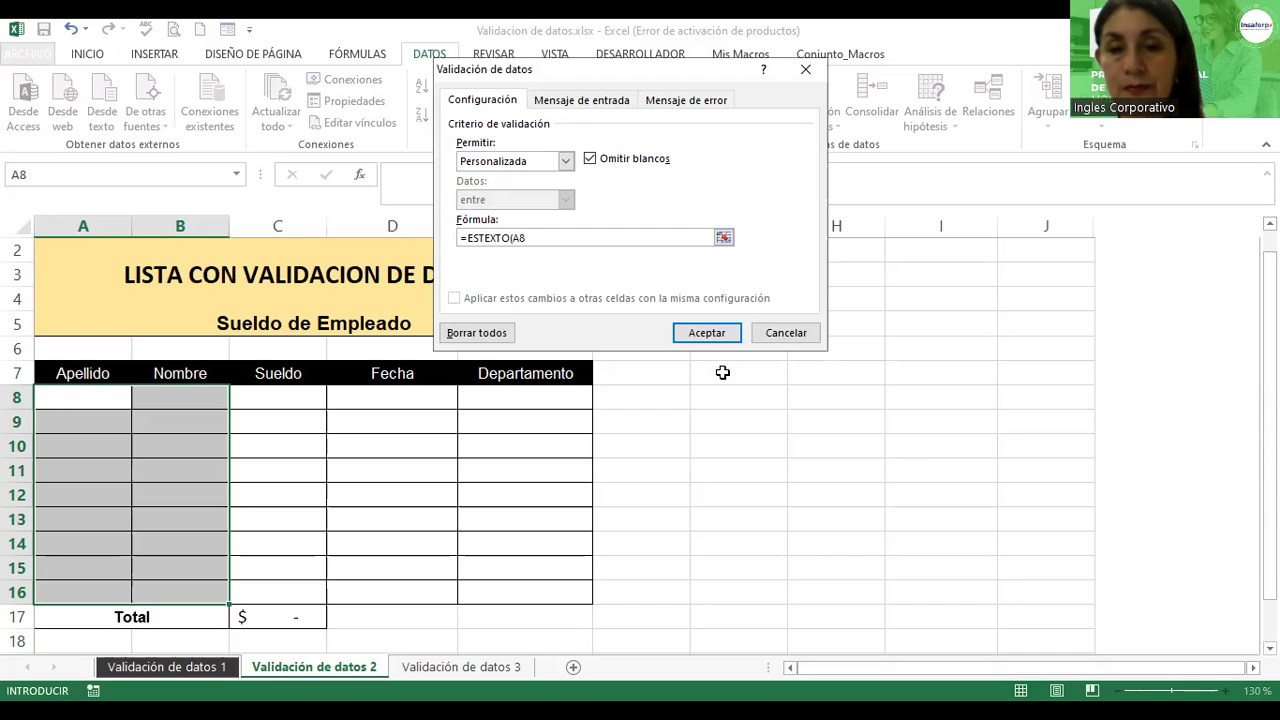
type(")")
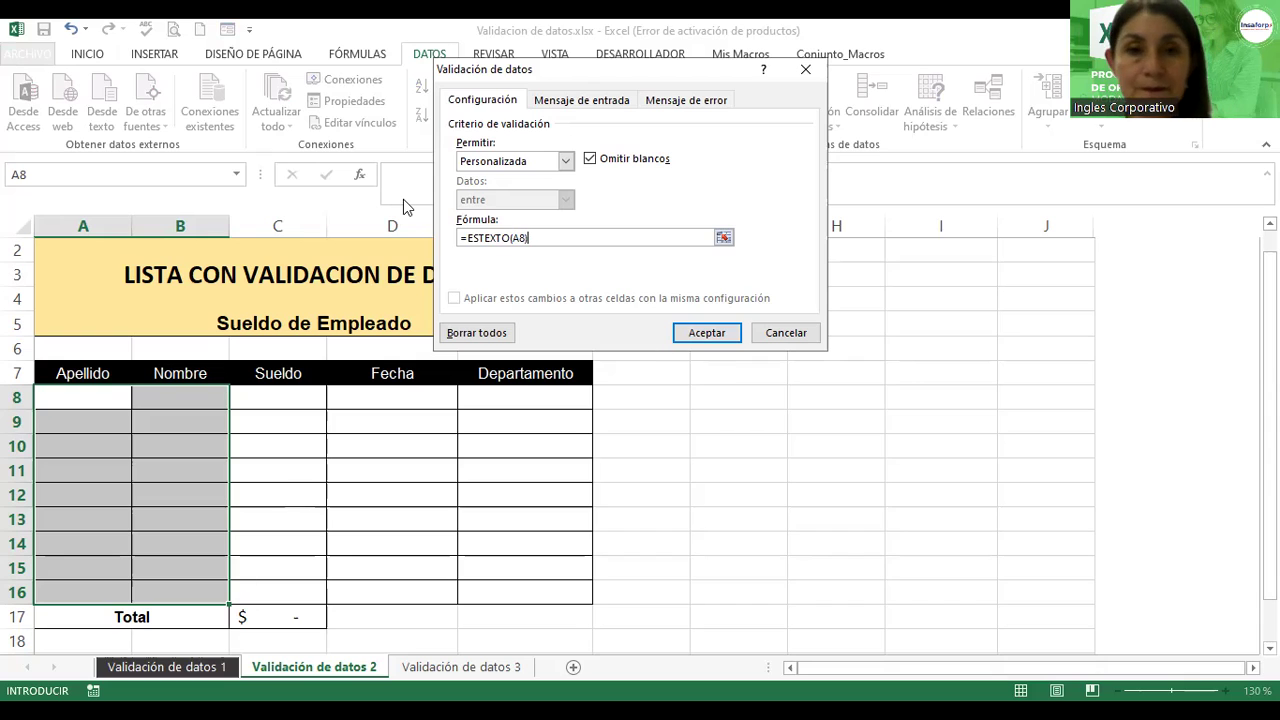
key("Return")
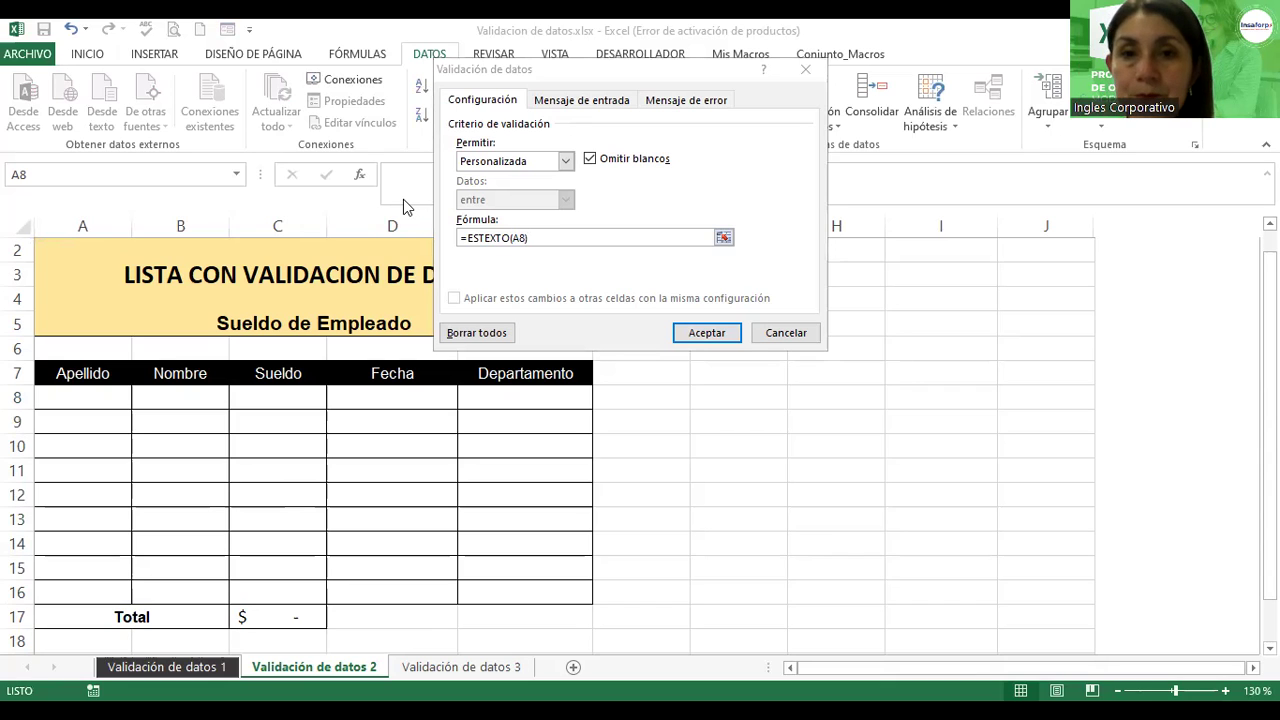
Set the name cells' input message title 'Datos' and text 'Ingrese los nombres de sus empleados'.
left_click(526, 186)
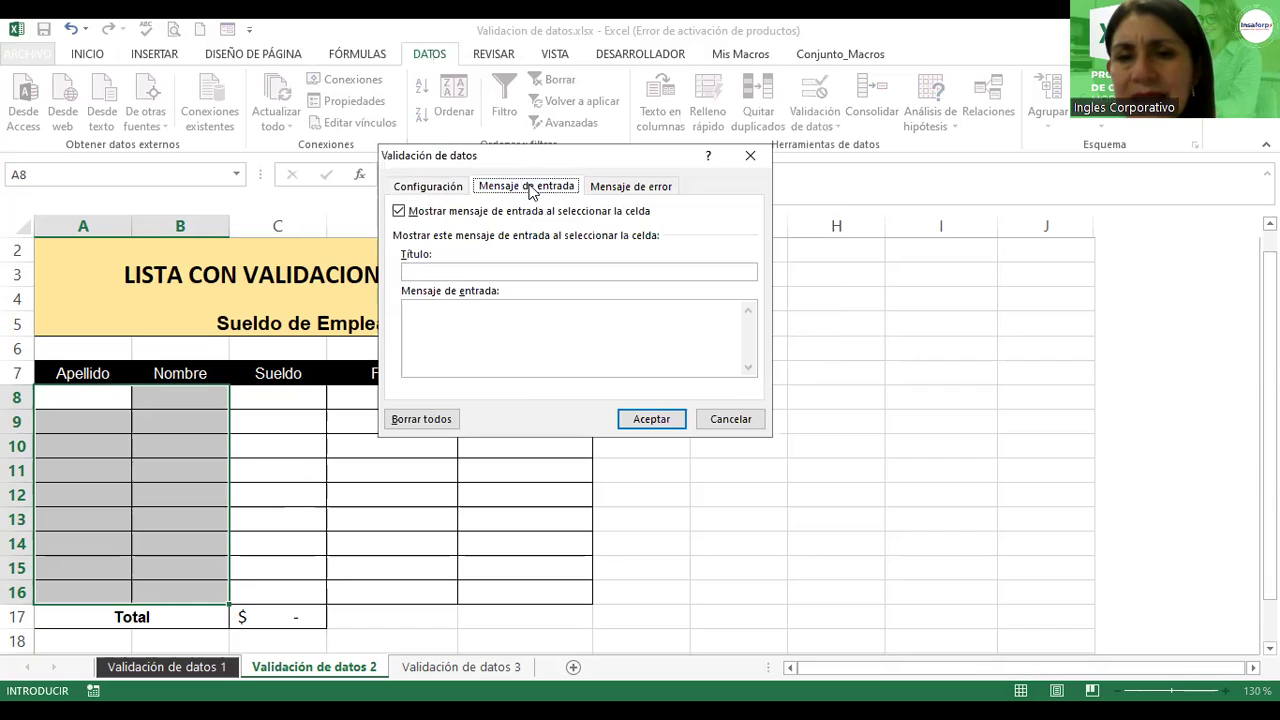
left_click(457, 270)
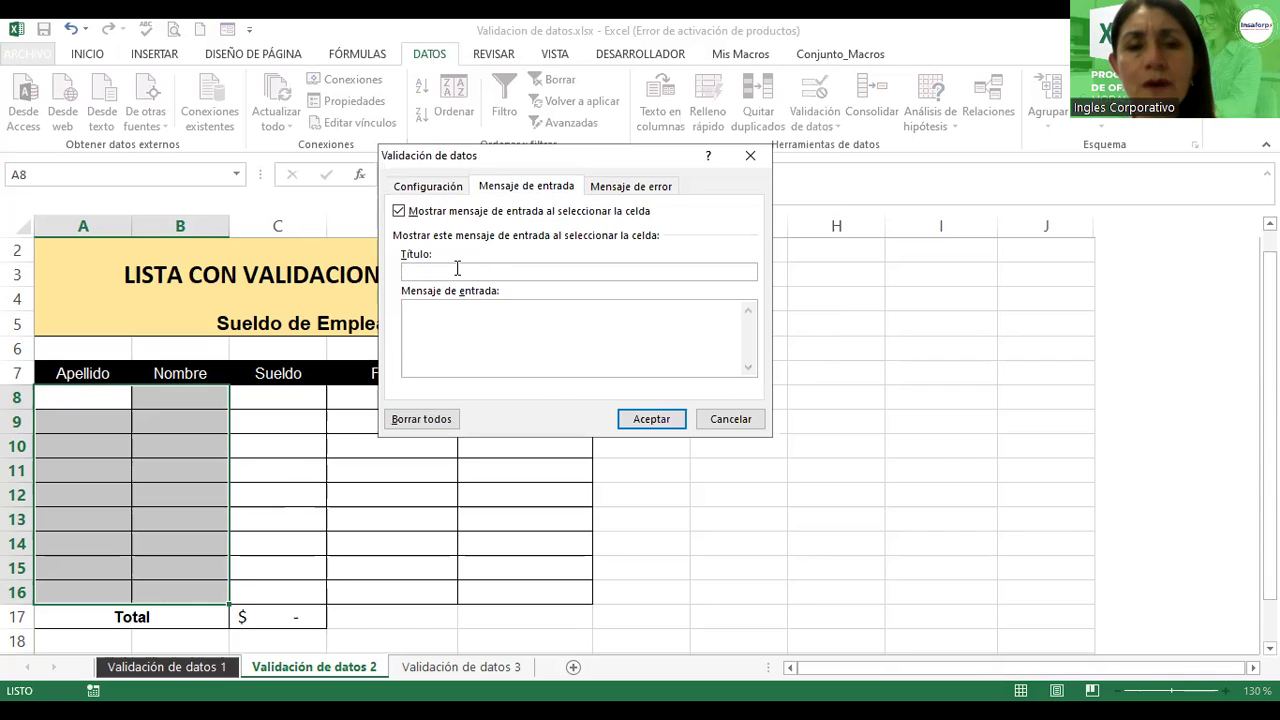
type("dATOS")
key("BackSpace")
key("BackSpace")
key("BackSpace")
key("BackSpace")
key("BackSpace")
type("Datos")
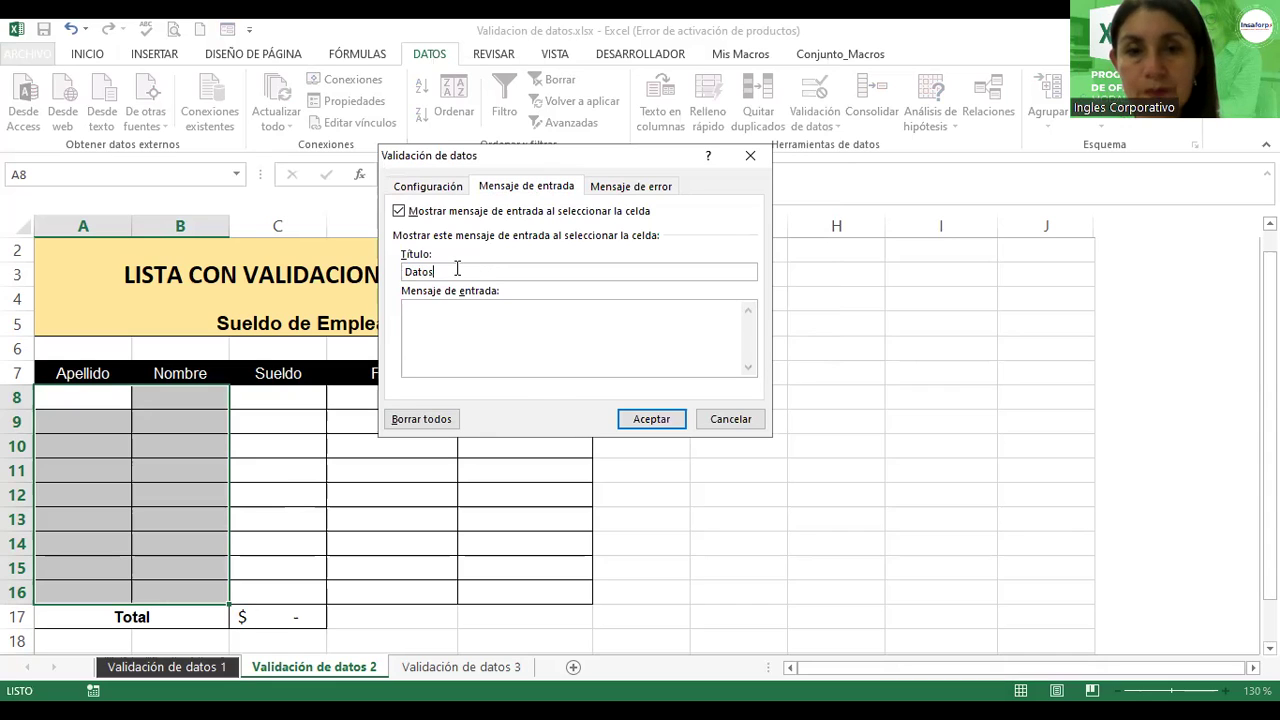
left_click(455, 318)
type("Ingrese los nombres ee sus emple")
key("BackSpace")
key("BackSpace")
key("BackSpace")
type("pleados")
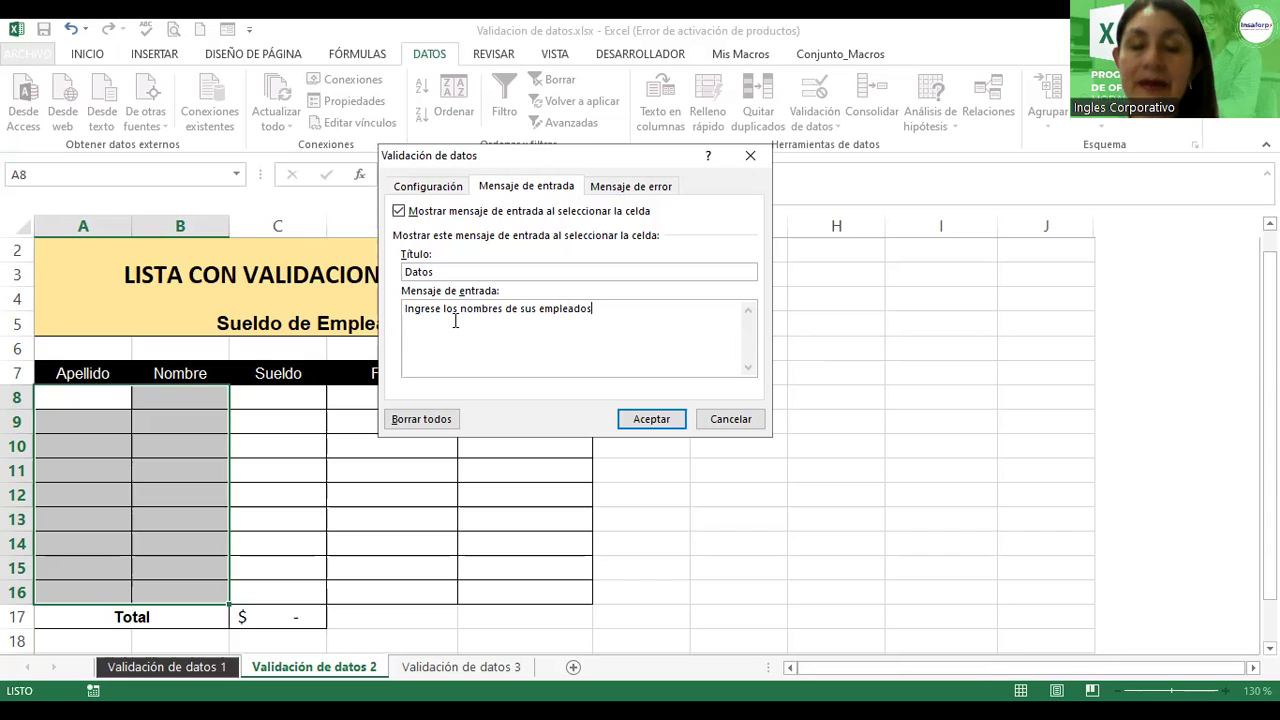
Keep Detener style and enter title 'Error nombre' and message 'Dato inválido.'.
left_click(640, 186)
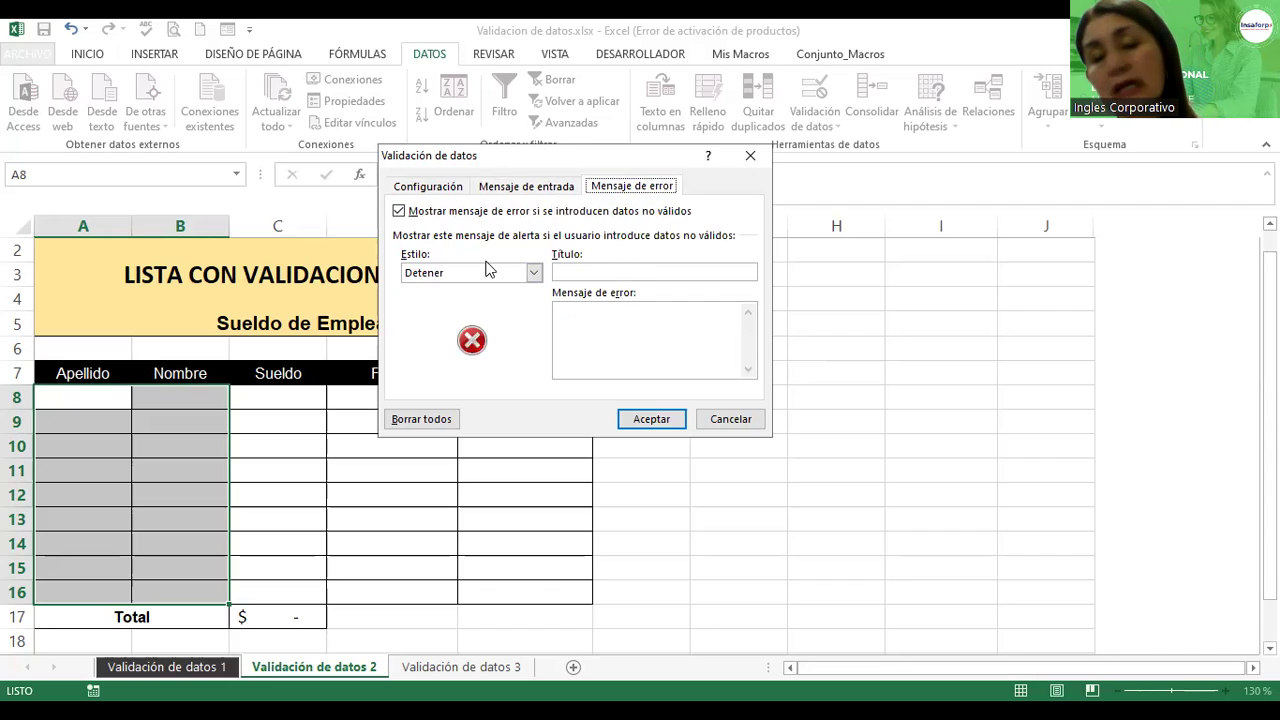
left_click(633, 272)
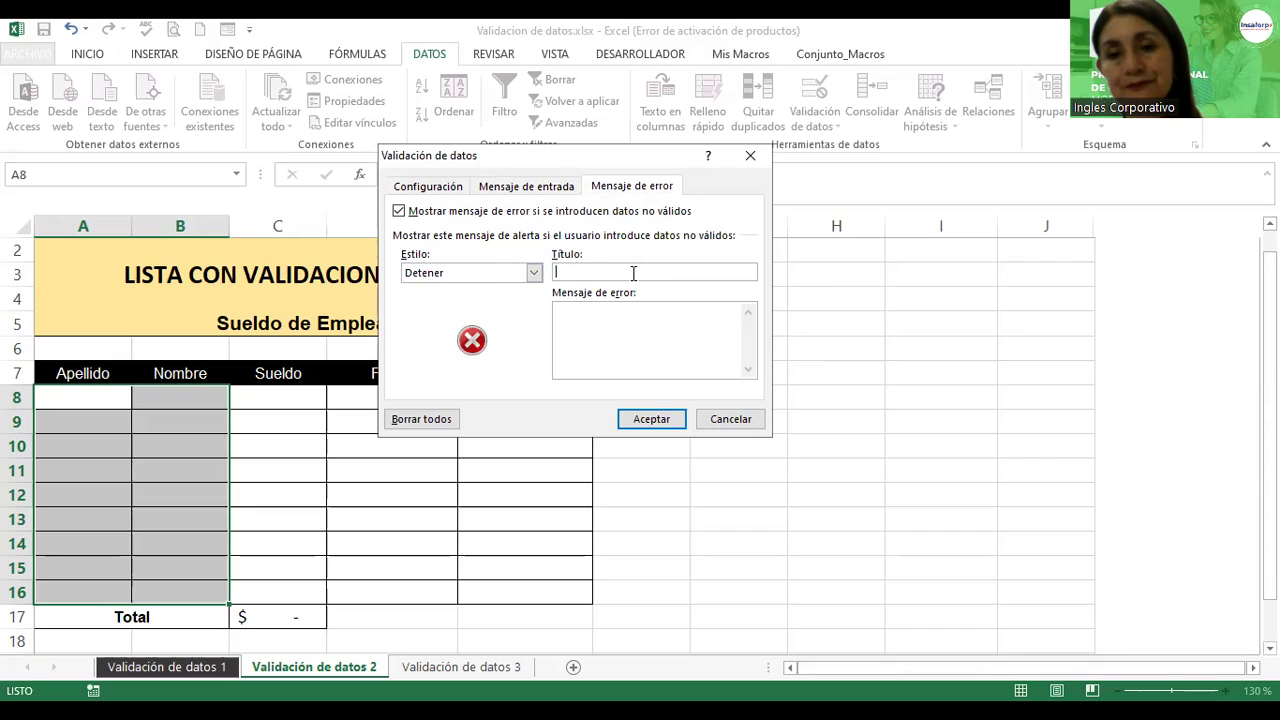
type("Error nombre")
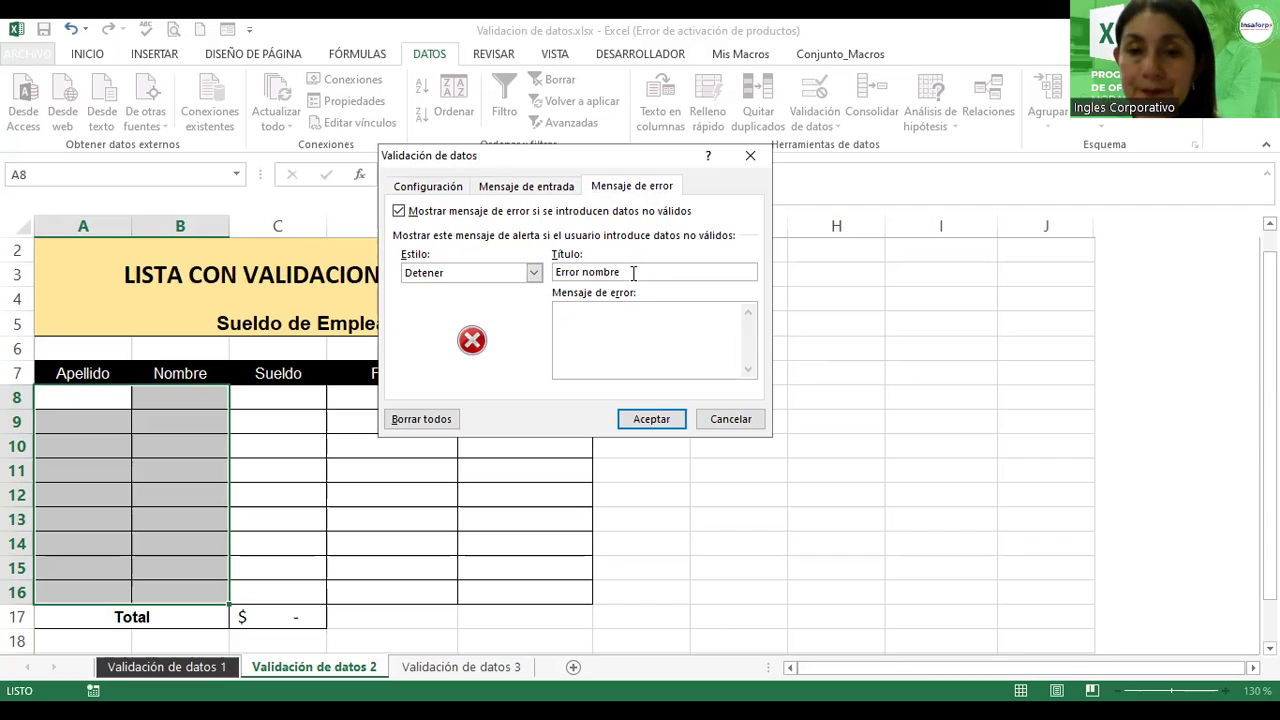
left_click(645, 317)
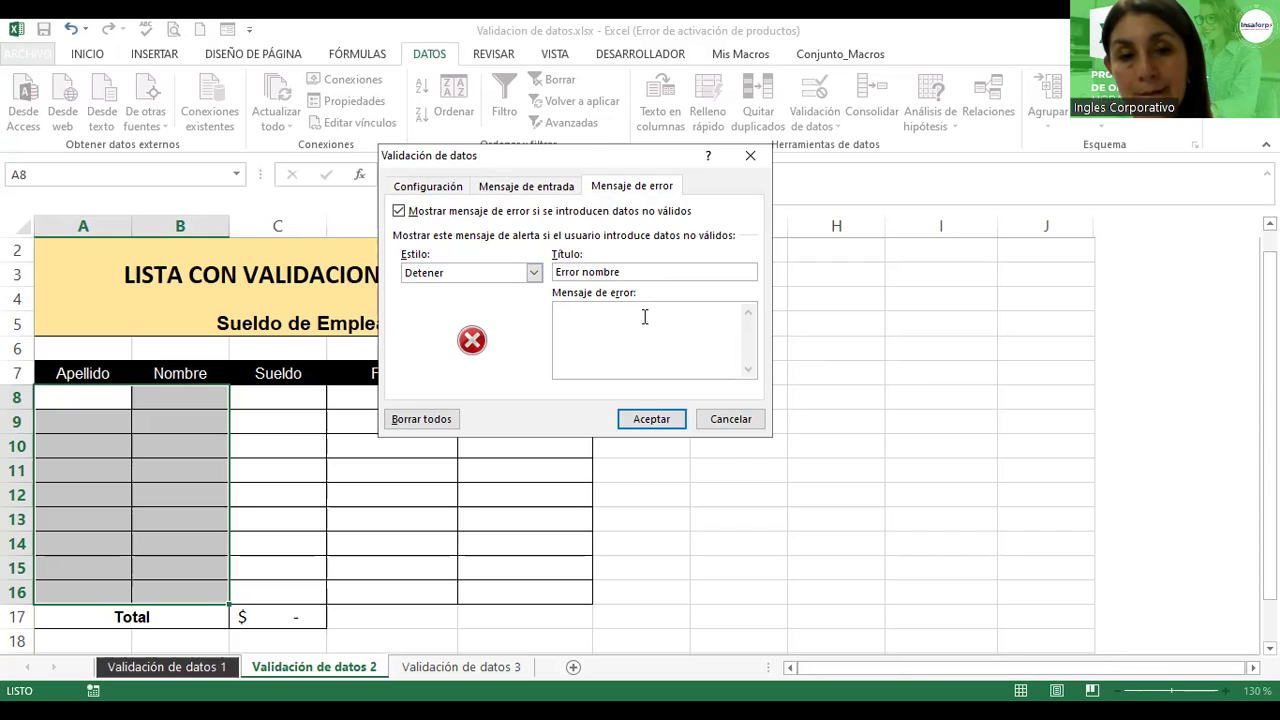
type("Dato inválido.")
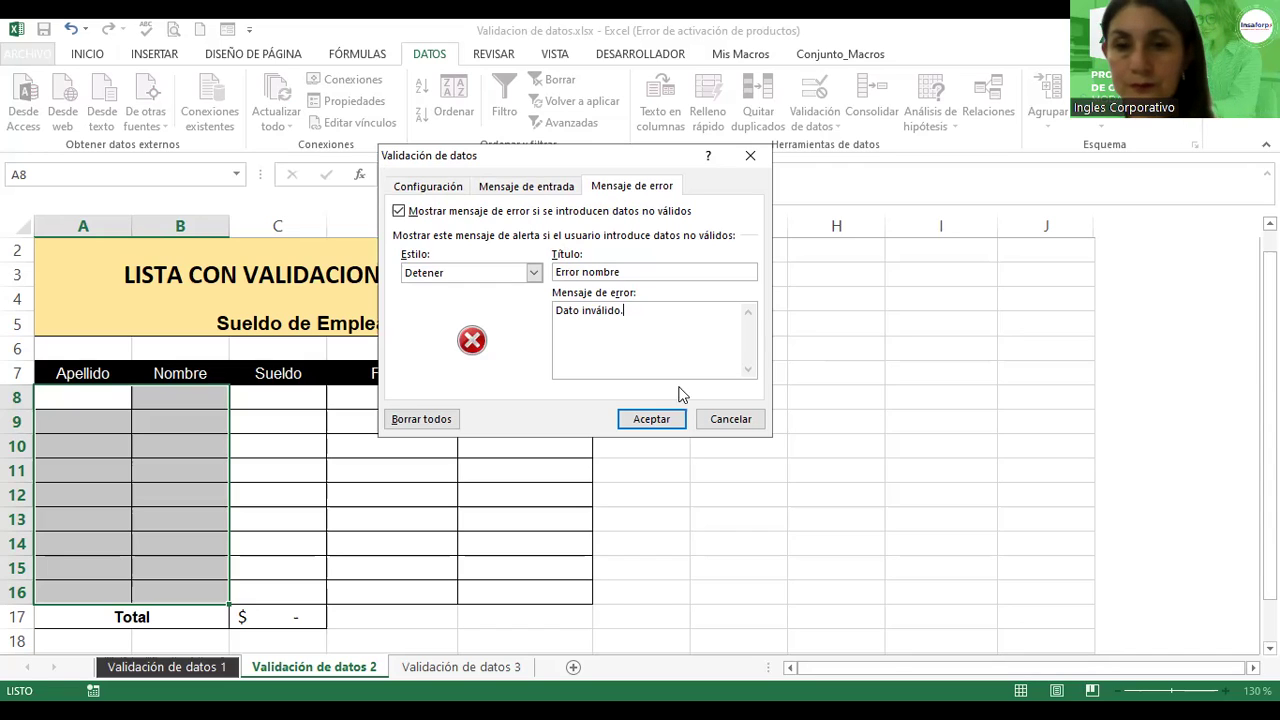
Apply the name validation and move through the table checking the Datos input message.
left_click(651, 419)
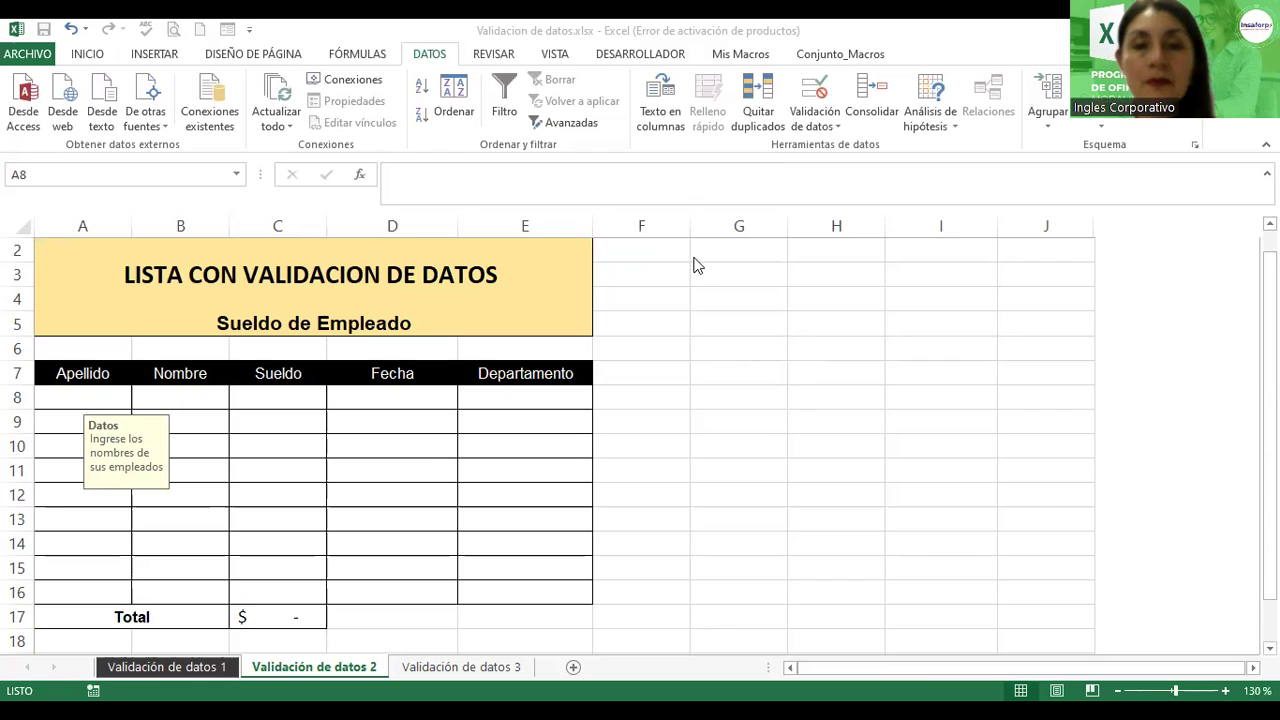
left_click(122, 405)
left_click(181, 400)
left_click(102, 396)
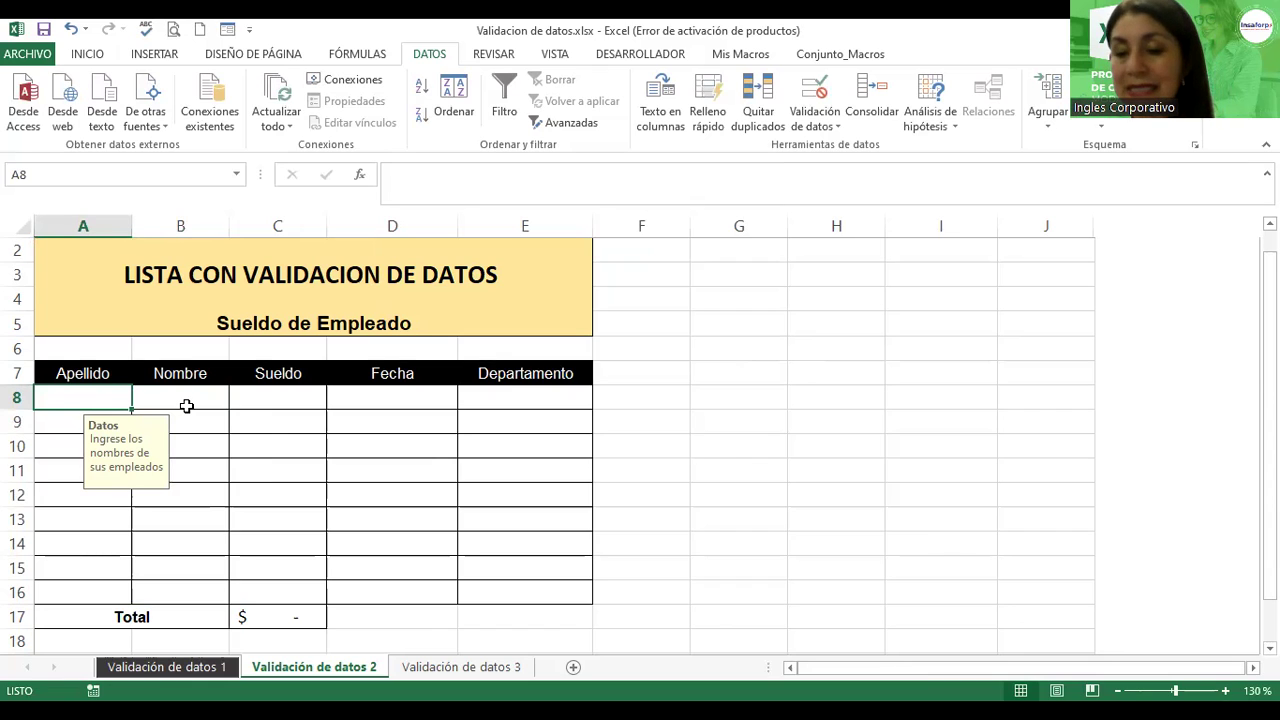
left_click(186, 406)
key("Down")
key("Down")
key("Down")
key("Down")
key("Down")
key("Down")
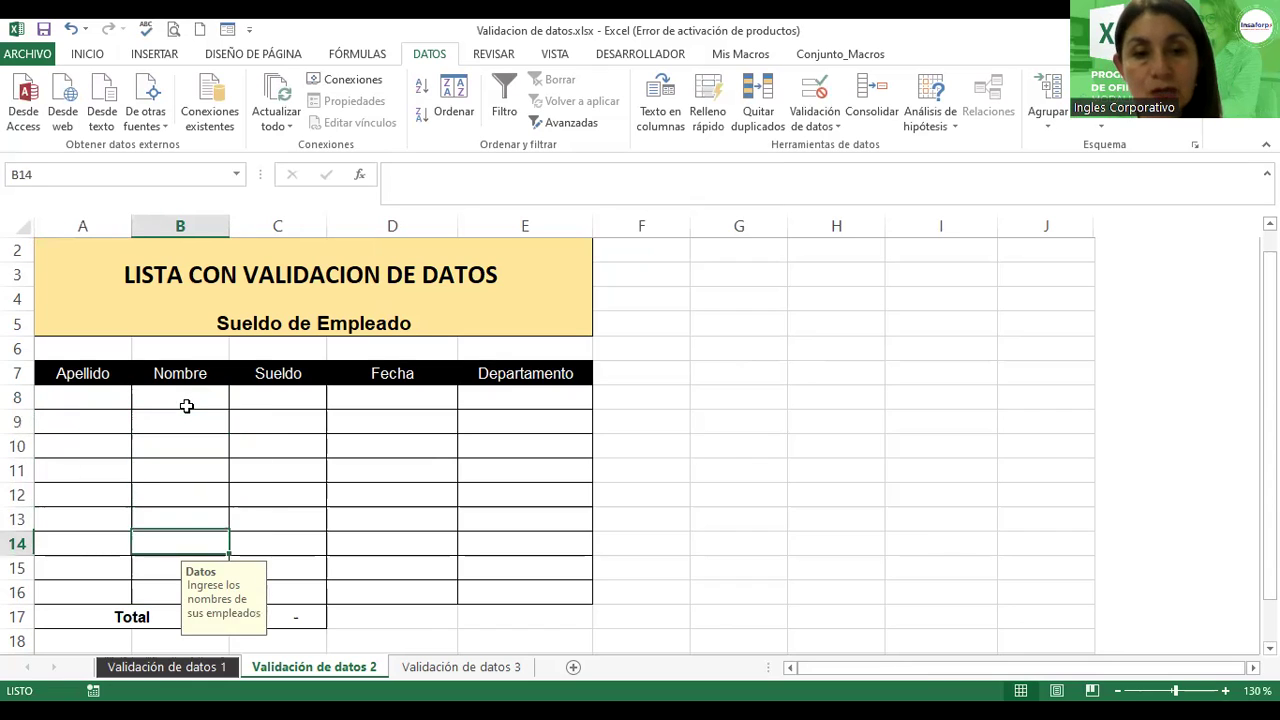
key("Down")
key("Down")
key("Left")
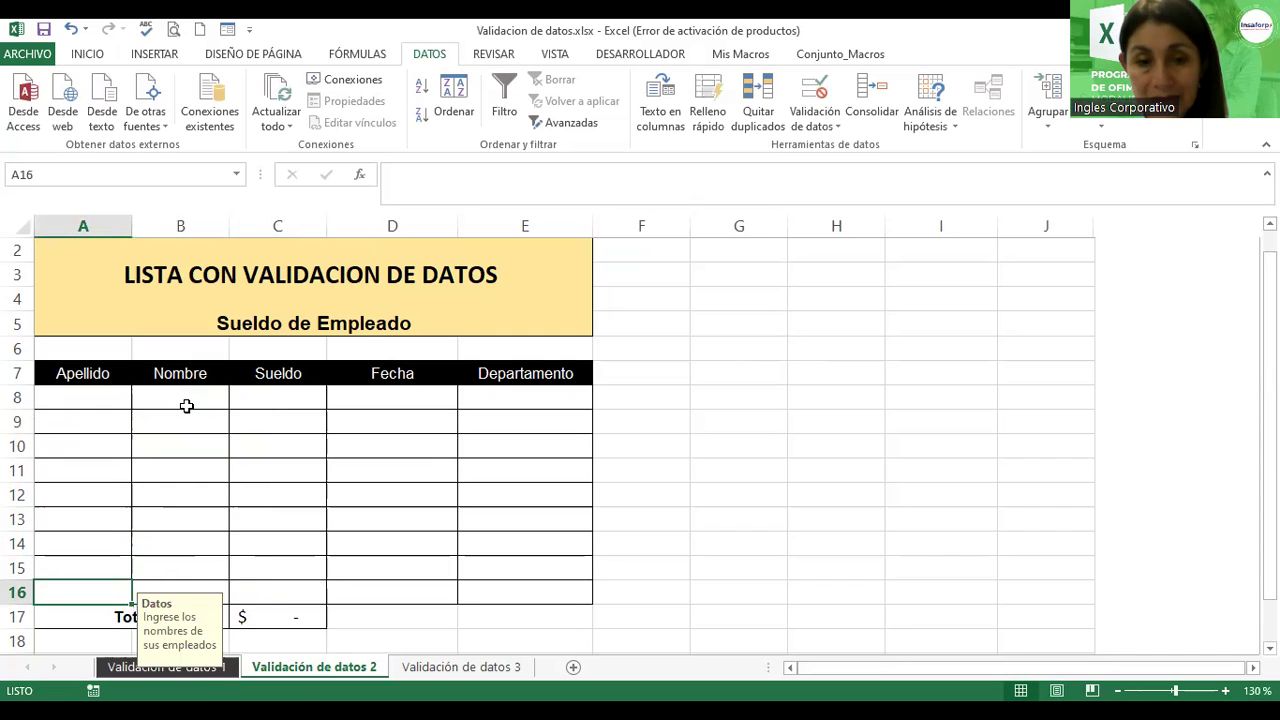
key("Down")
key("Right")
key("Right")
key("Right")
key("Up")
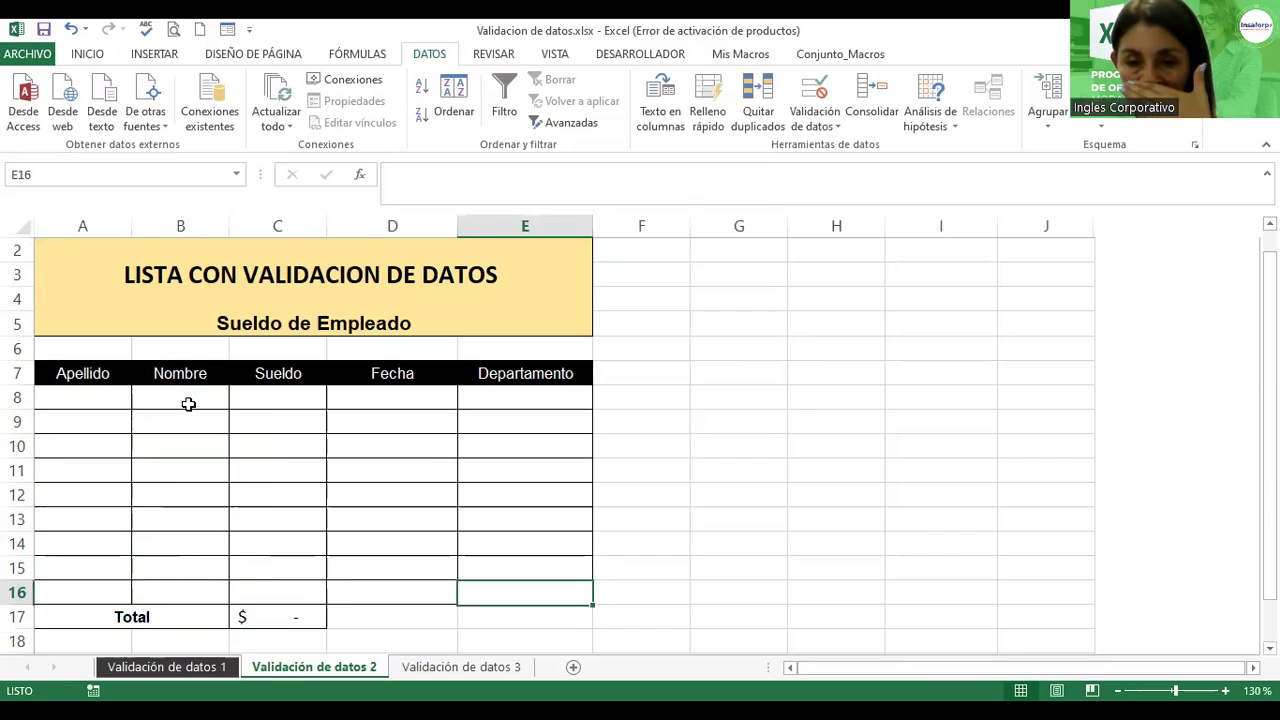
key("Up")
key("Left")
key("Up")
key("Up")
key("Up")
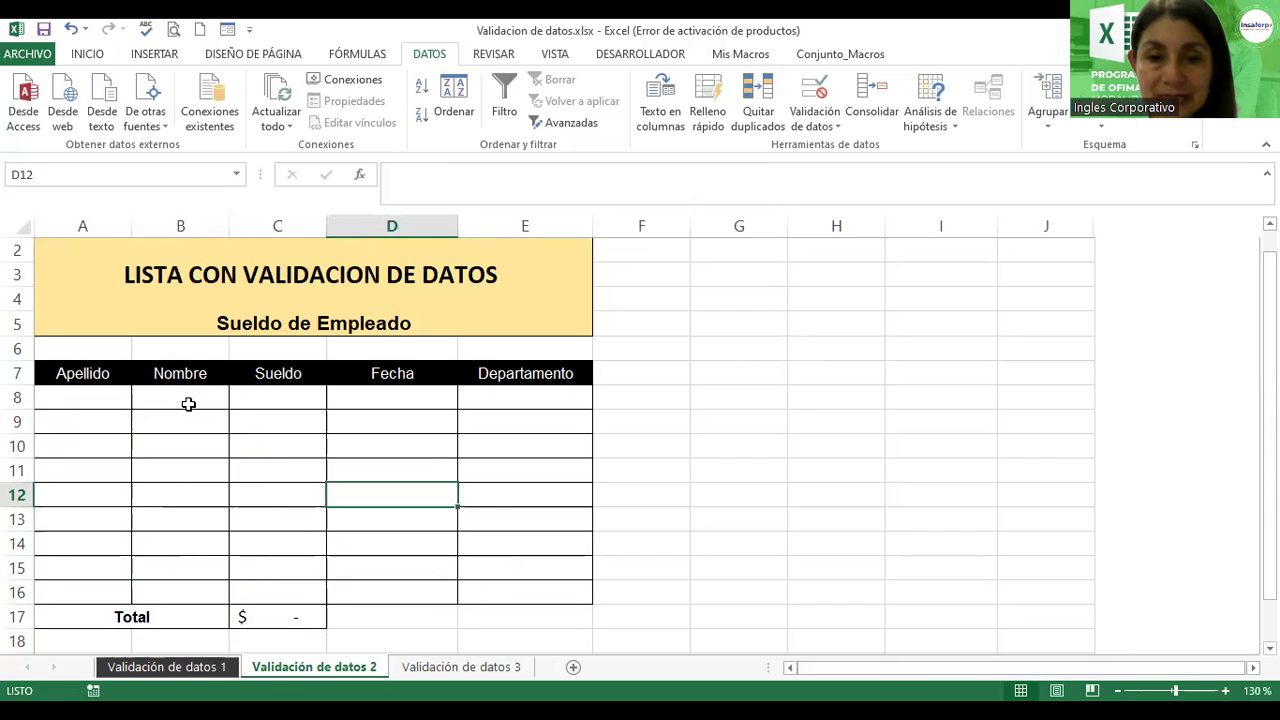
key("Left")
key("Left")
key("Left")
key("Up")
key("Up")
key("Up")
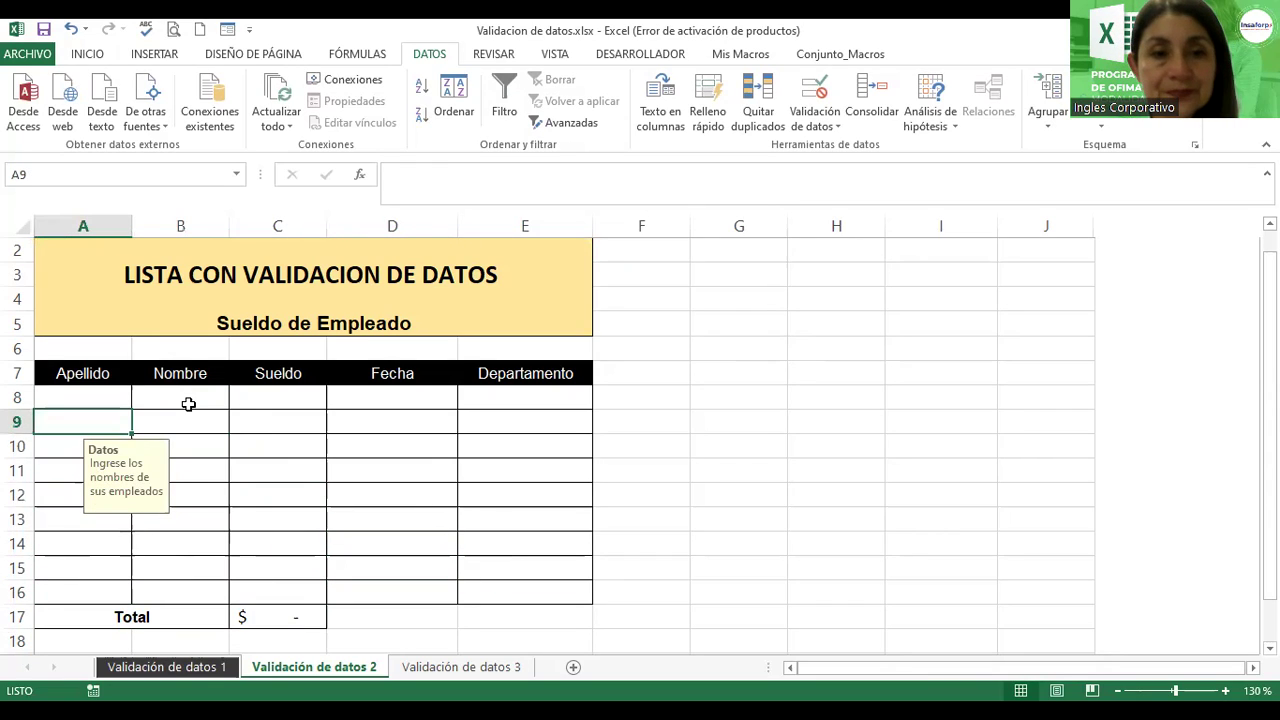
key("Up")
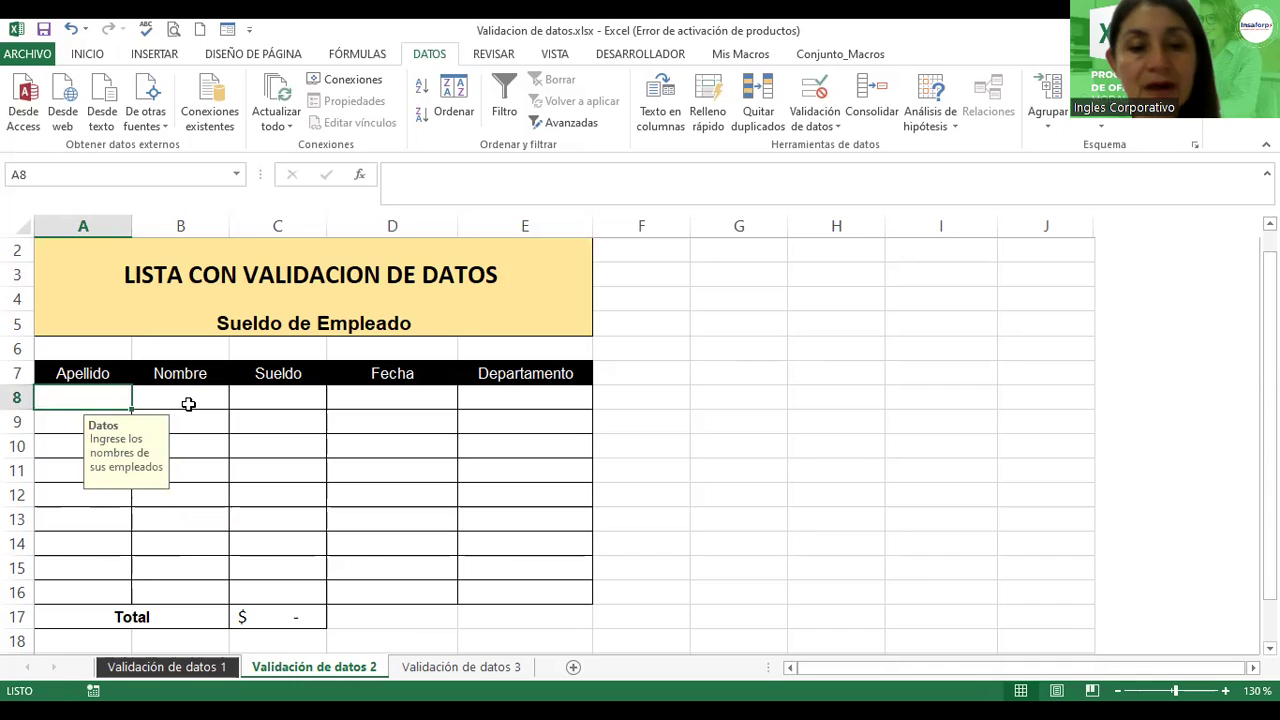
Confirm 111111 is rejected in A8, then enter a surname in A8 and first name in B8.
type("111111")
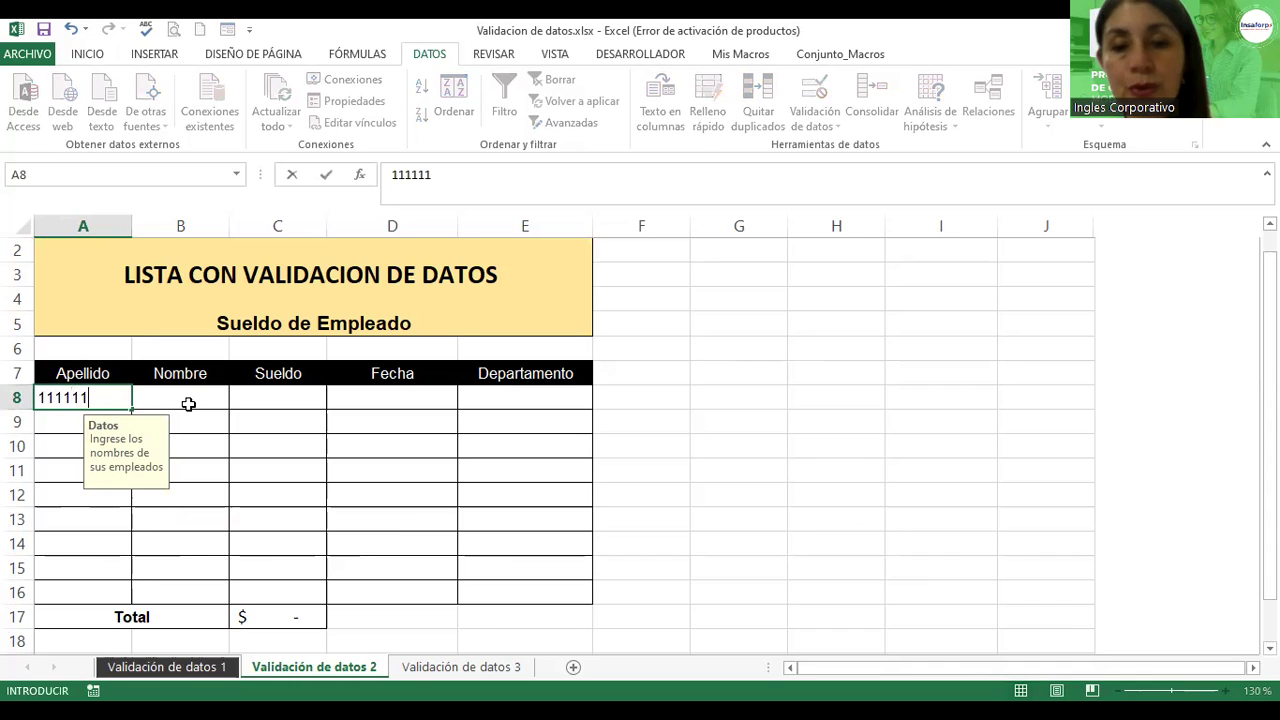
key("Return")
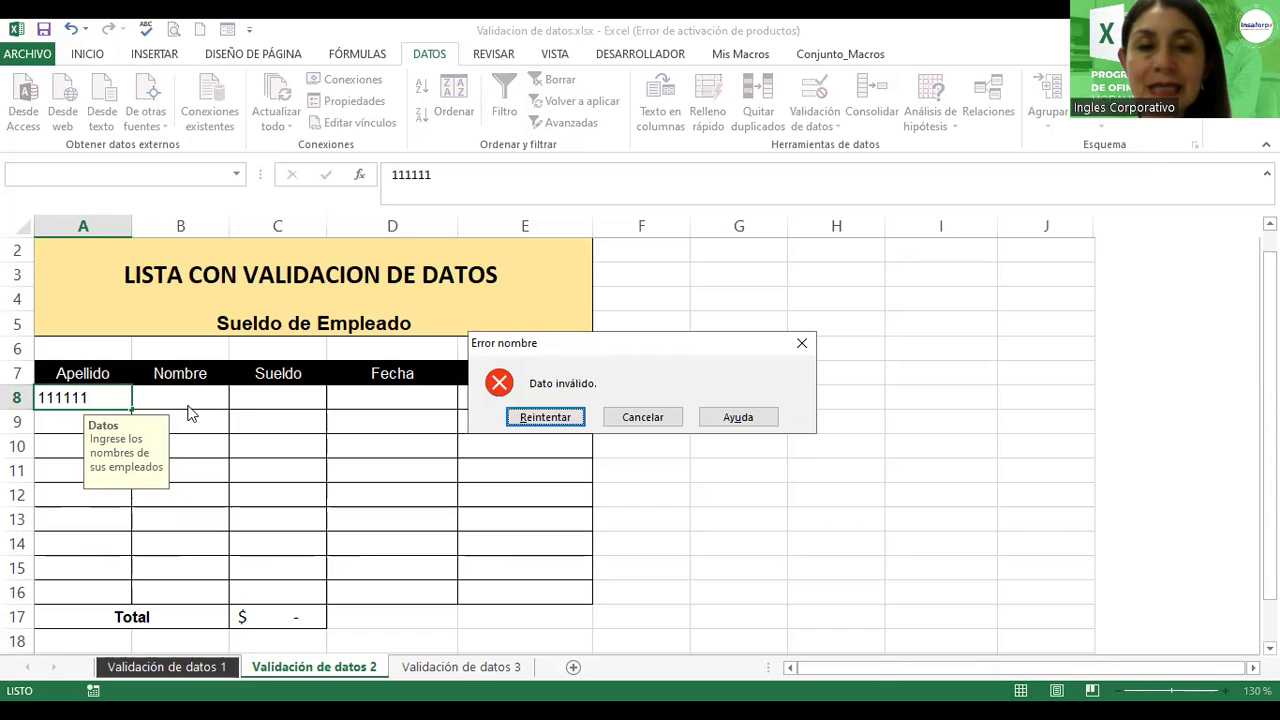
key("Return")
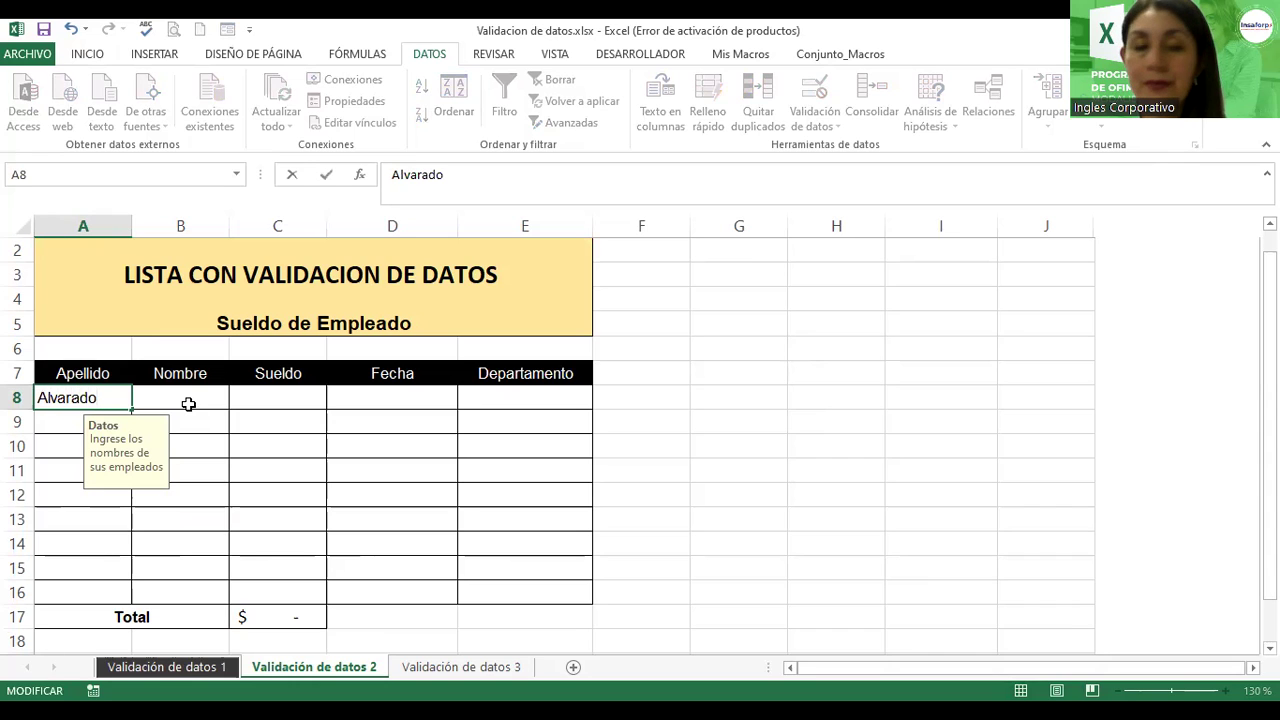
key("Return")
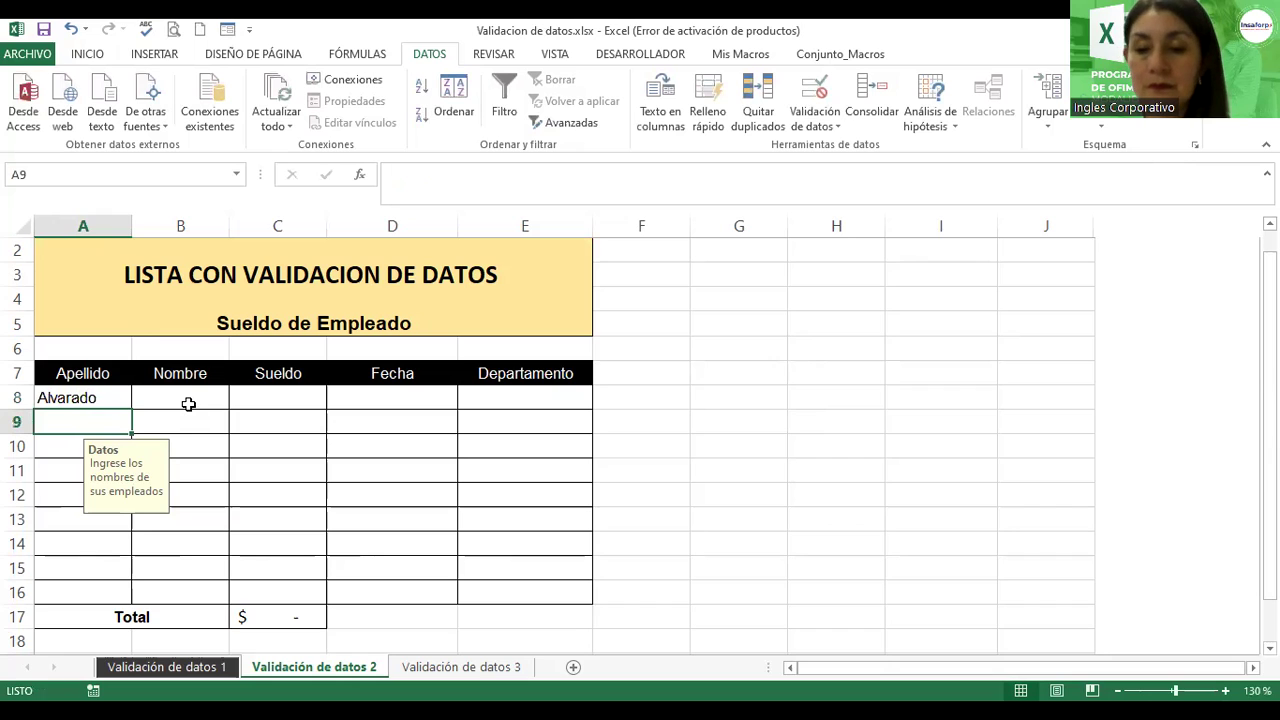
left_click(188, 403)
key("Return")
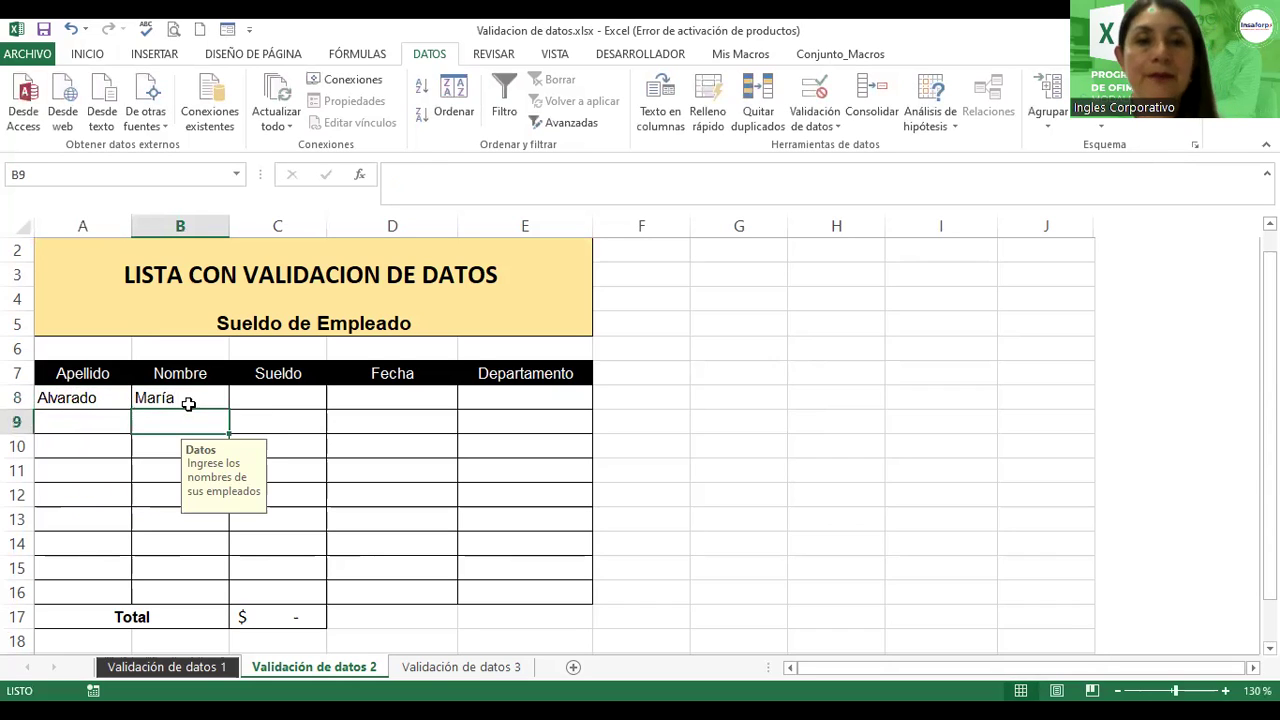
Reopen validation for A8:B16 to review the =ESTEXTO rule and the 'Datos' input message.
left_click_drag(80, 400, 183, 592)
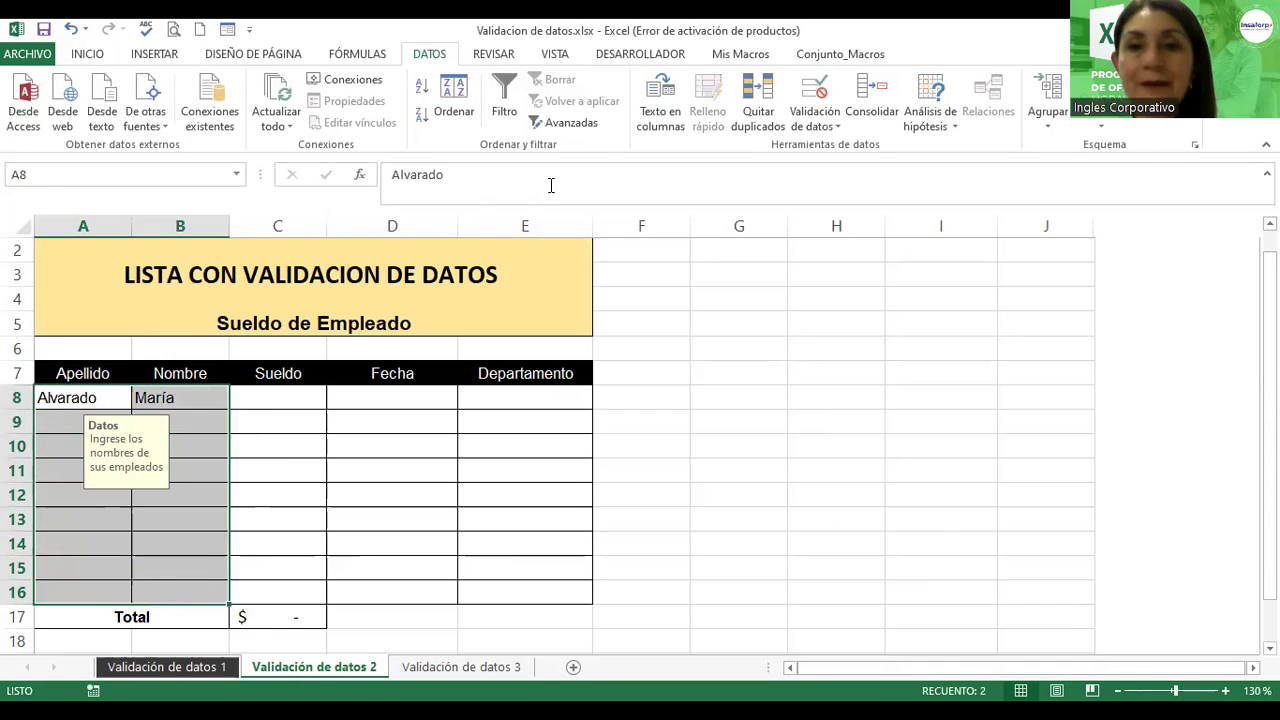
left_click(820, 128)
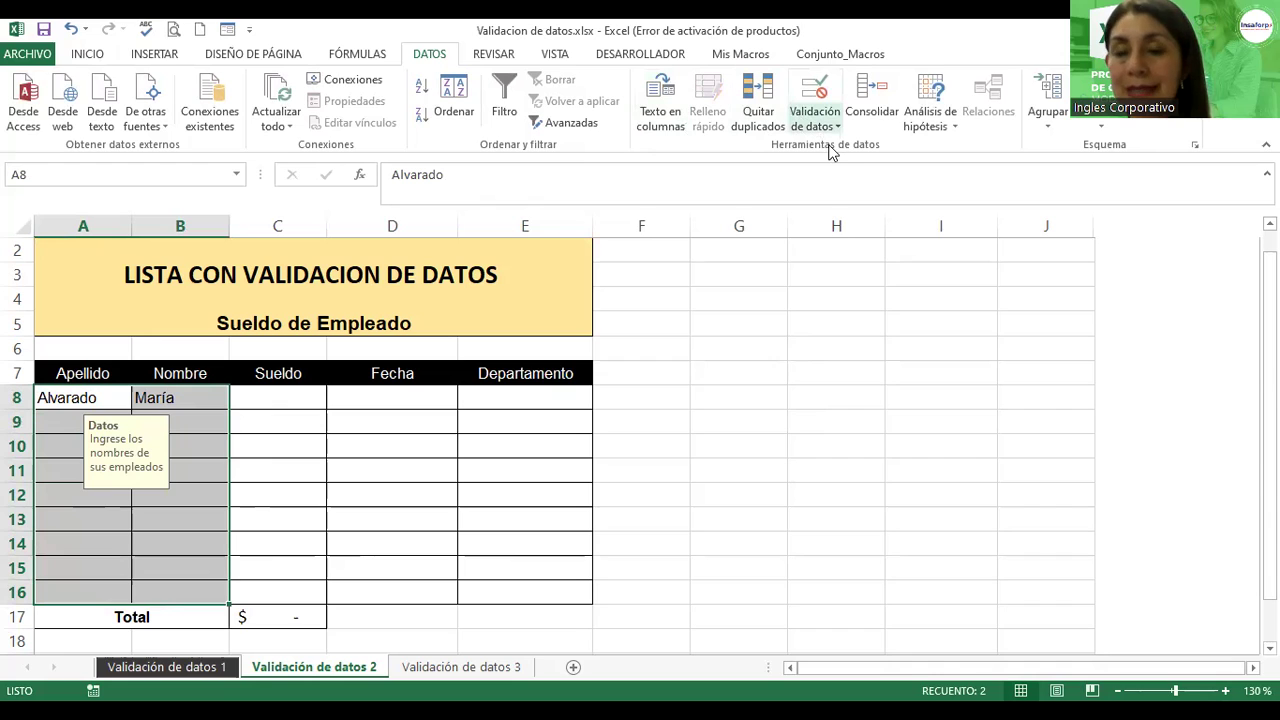
left_click(420, 187)
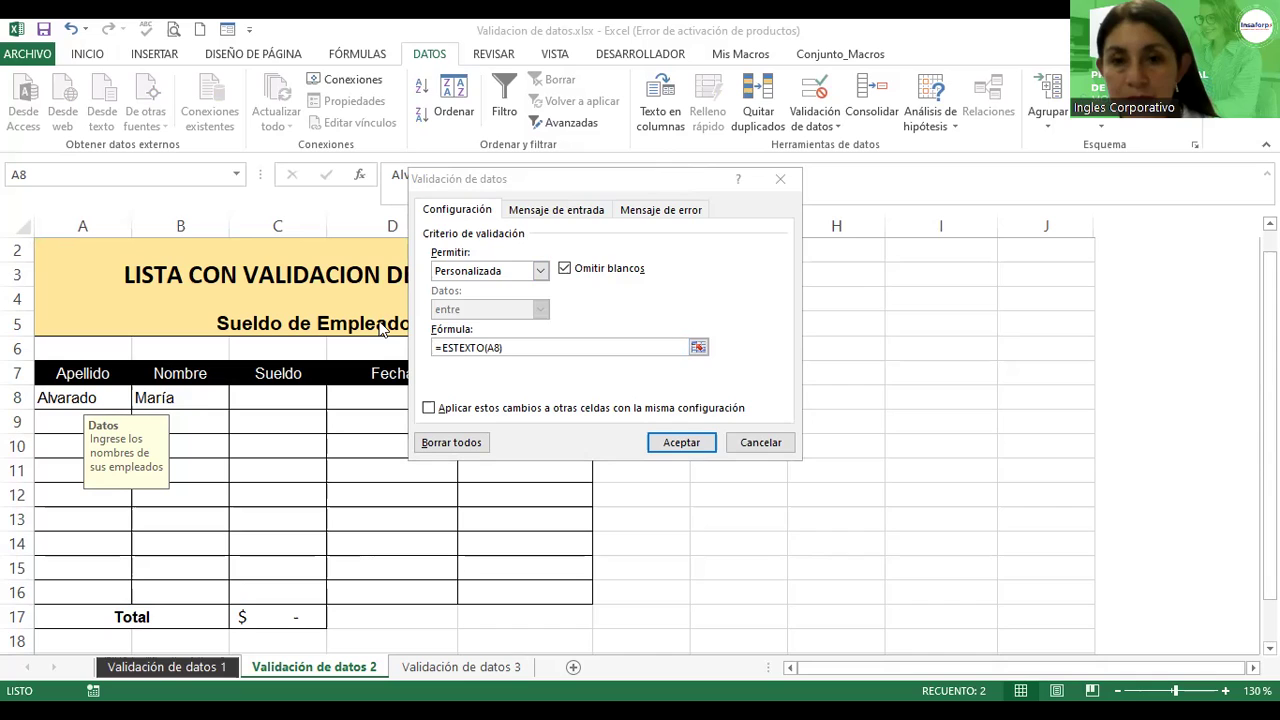
left_click(542, 210)
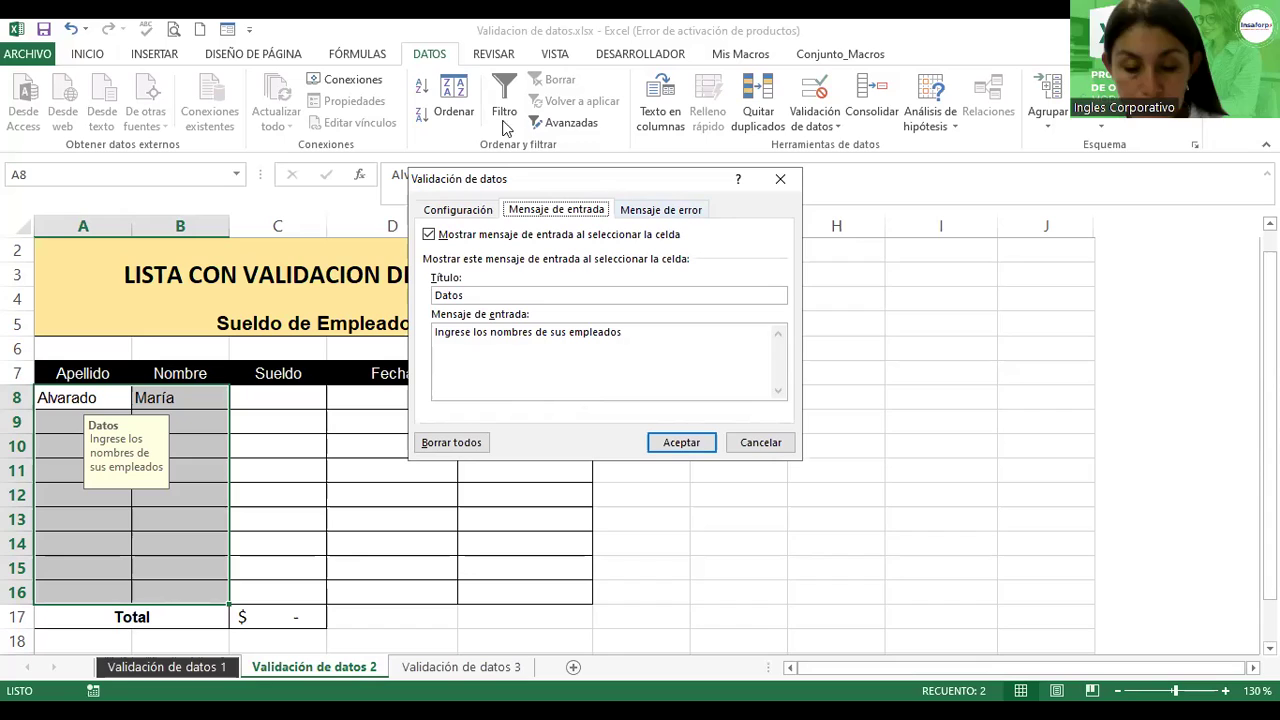
Review the 'Error nombre' stop alert reading 'Dato inválido', then close the validation settings.
left_click(655, 210)
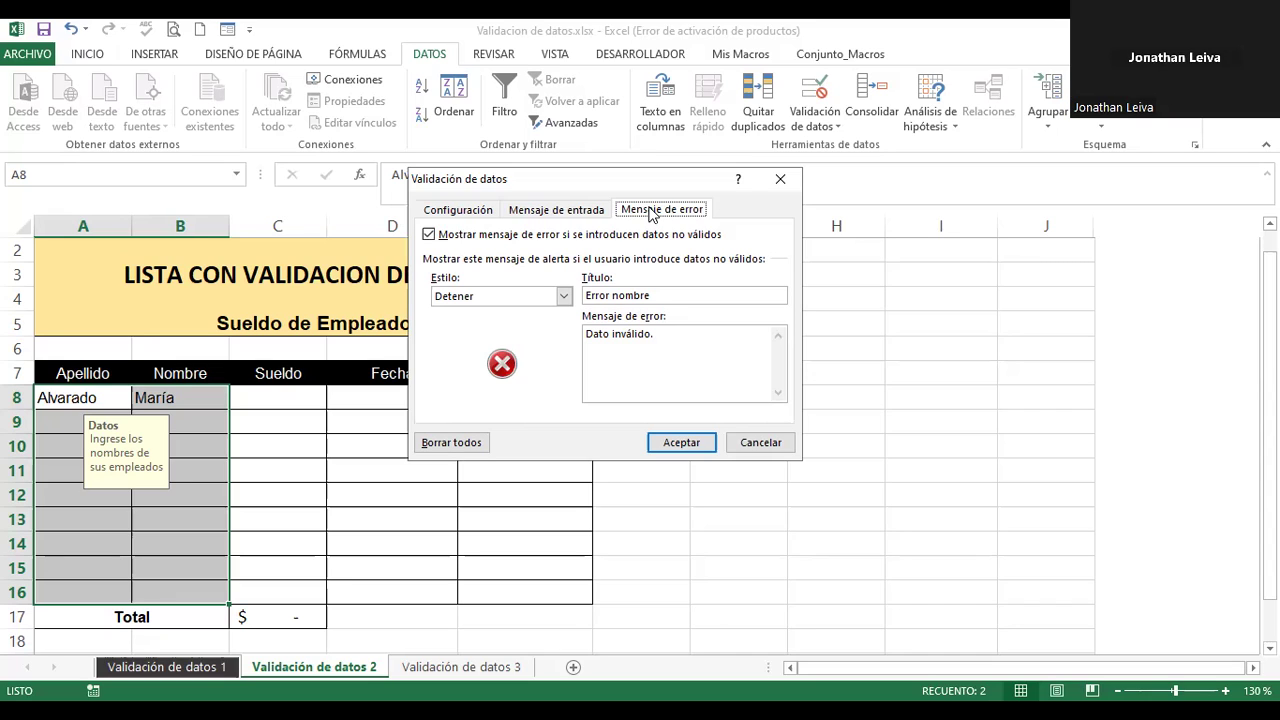
left_click(692, 440)
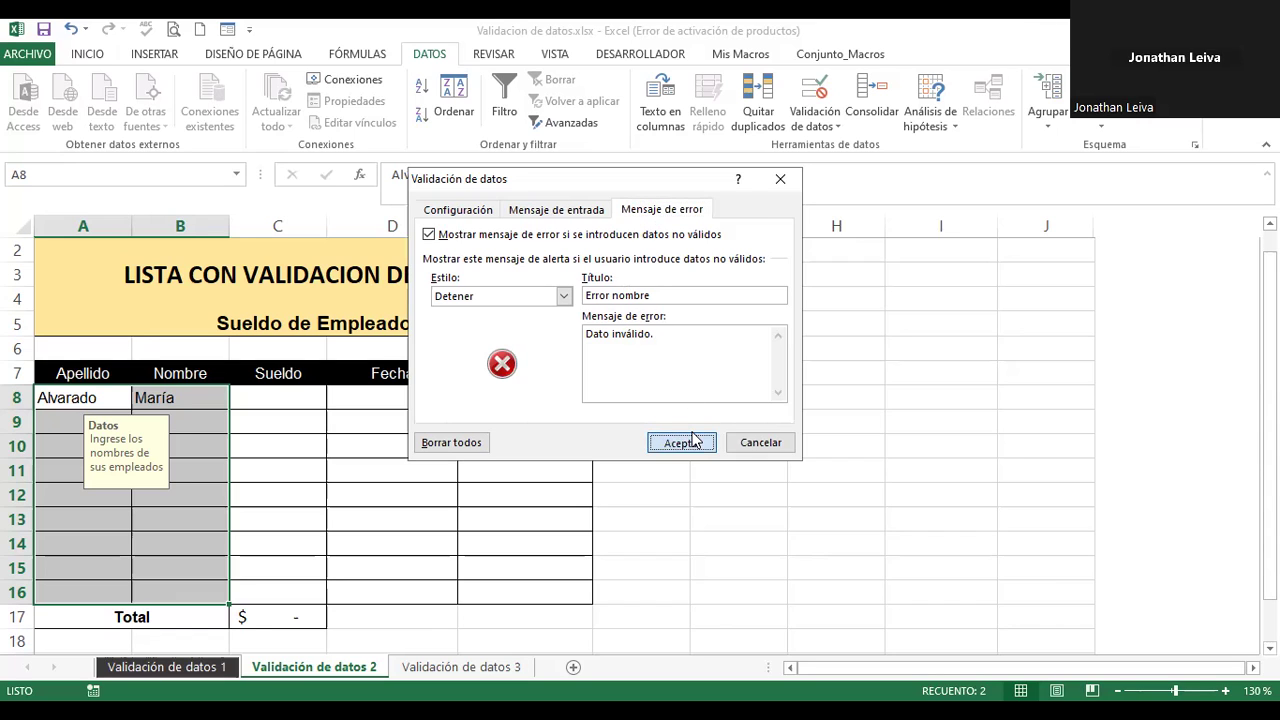
left_click(63, 423)
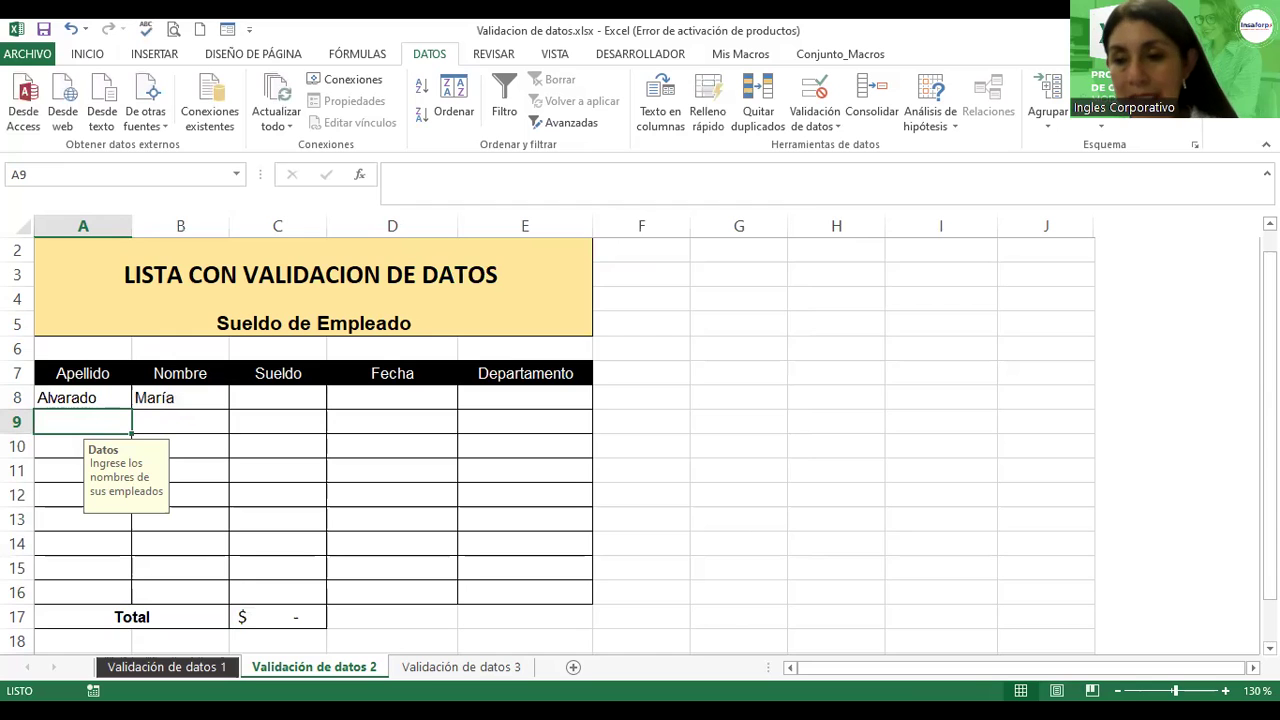
See 7000 rejected as a surname in A9, then enter Campo000222 there instead.
scroll(955, 650, "up", 2, "ctrl")
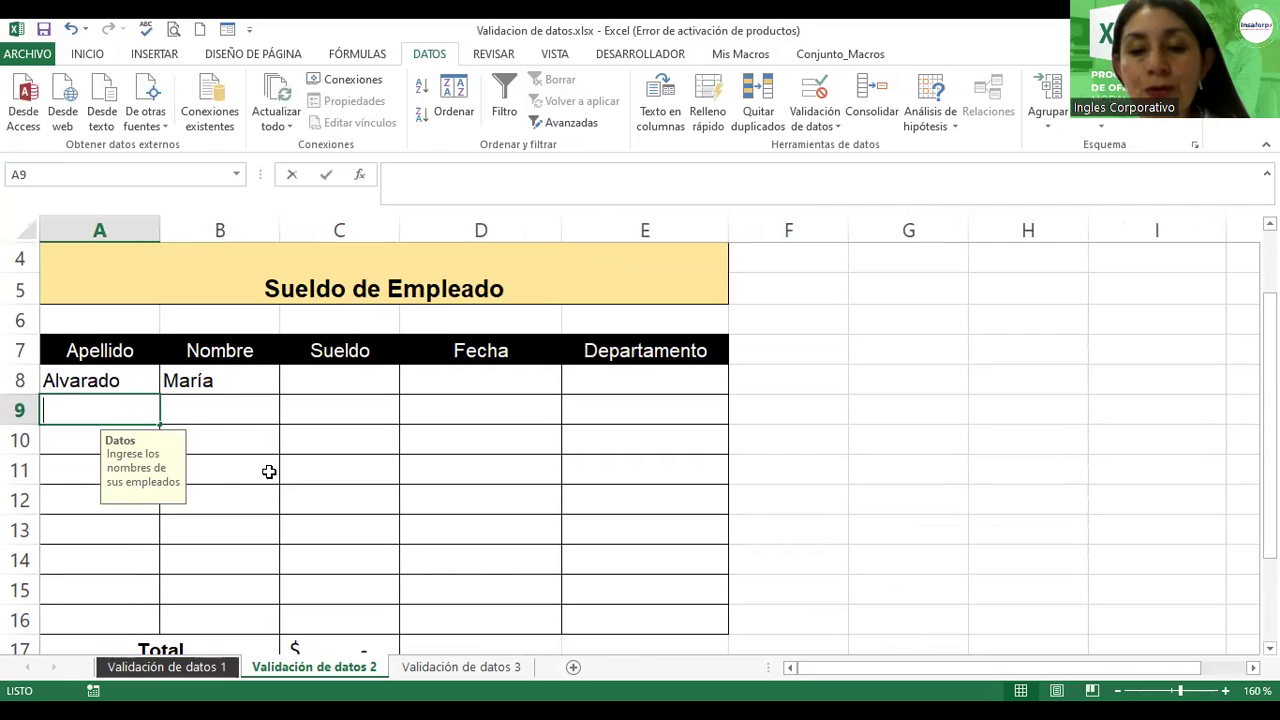
type("7000")
key("Return")
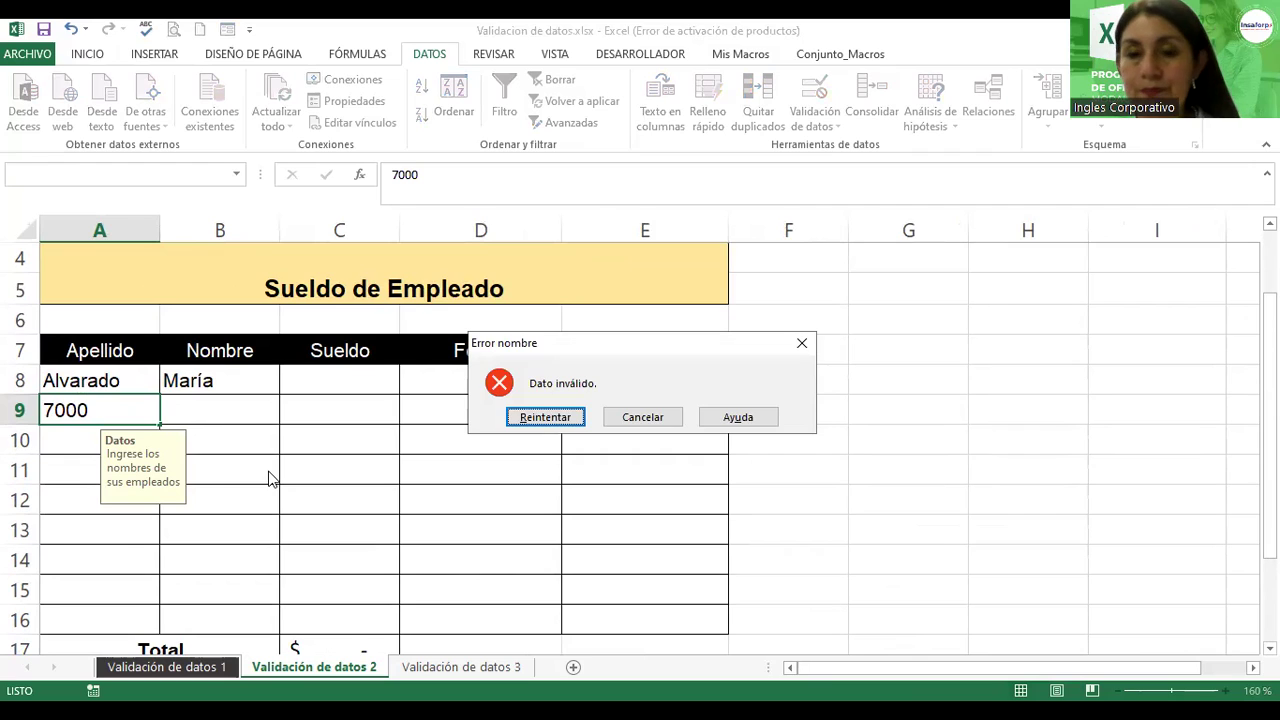
key("Return")
key("BackSpace")
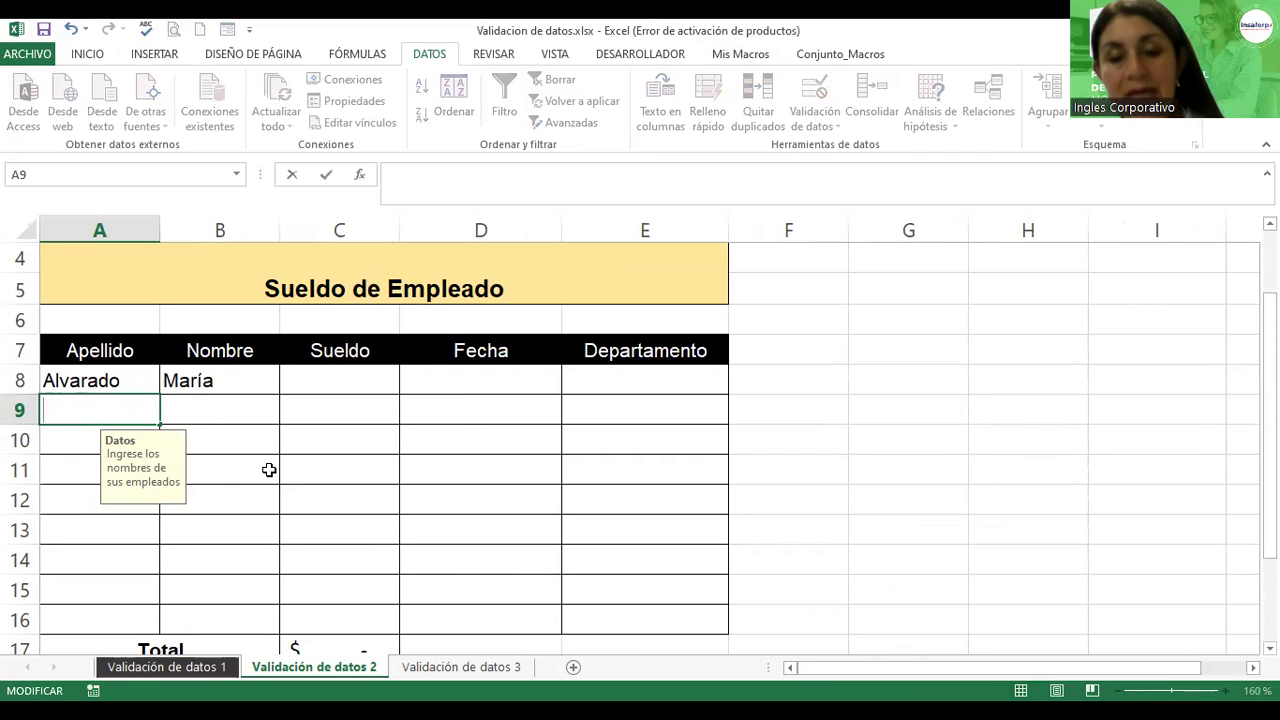
type("Campo000222")
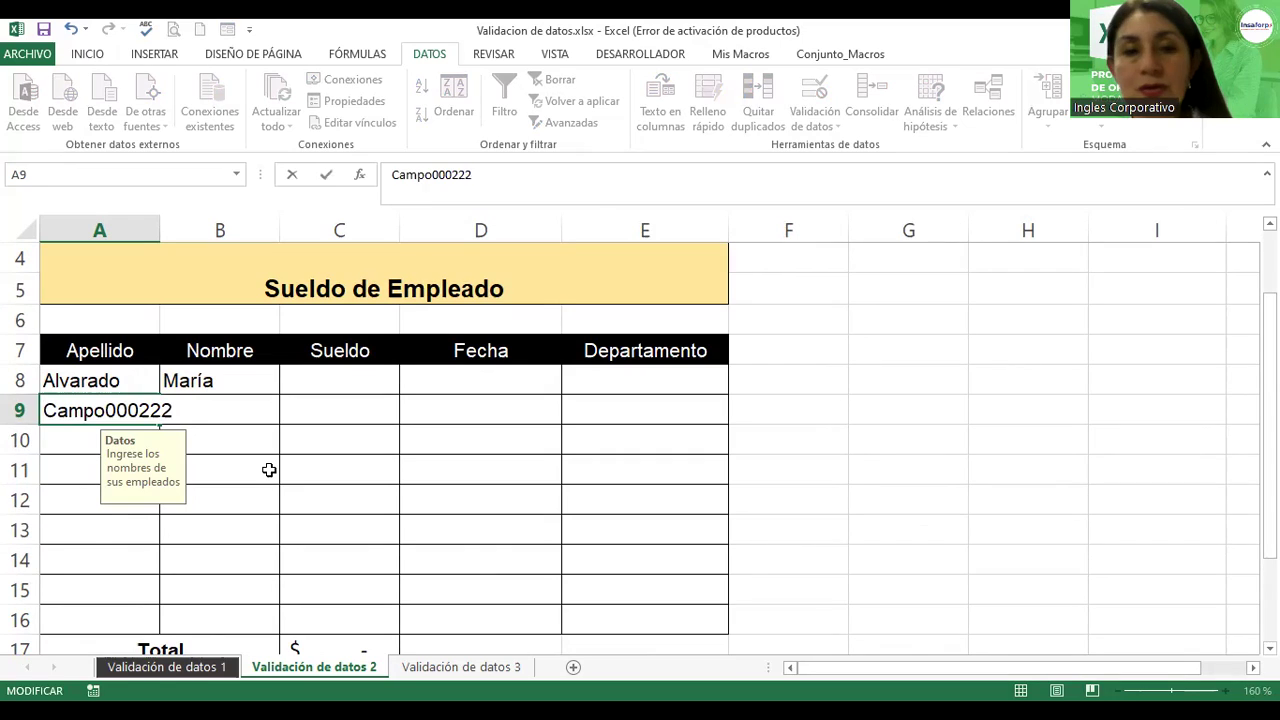
key("Return")
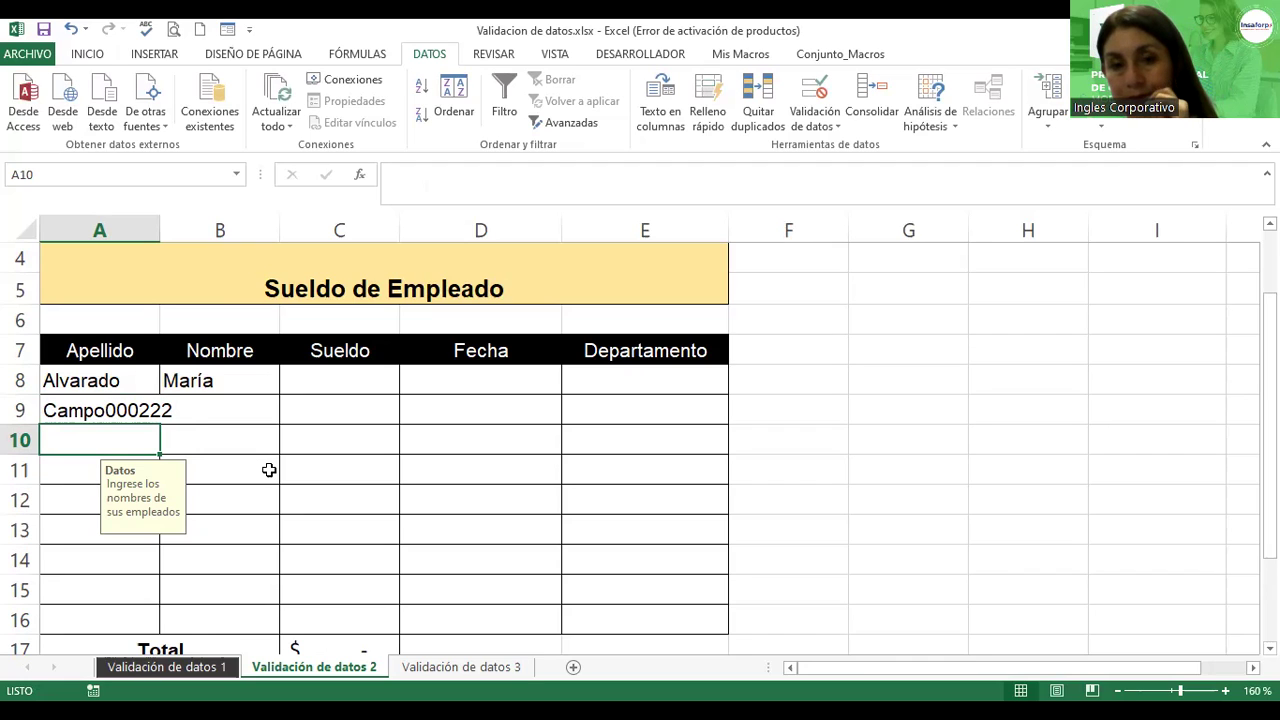
See 1010101 rejected in A10, then enter Bonilla2015 there instead.
type("1010101")
key("Return")
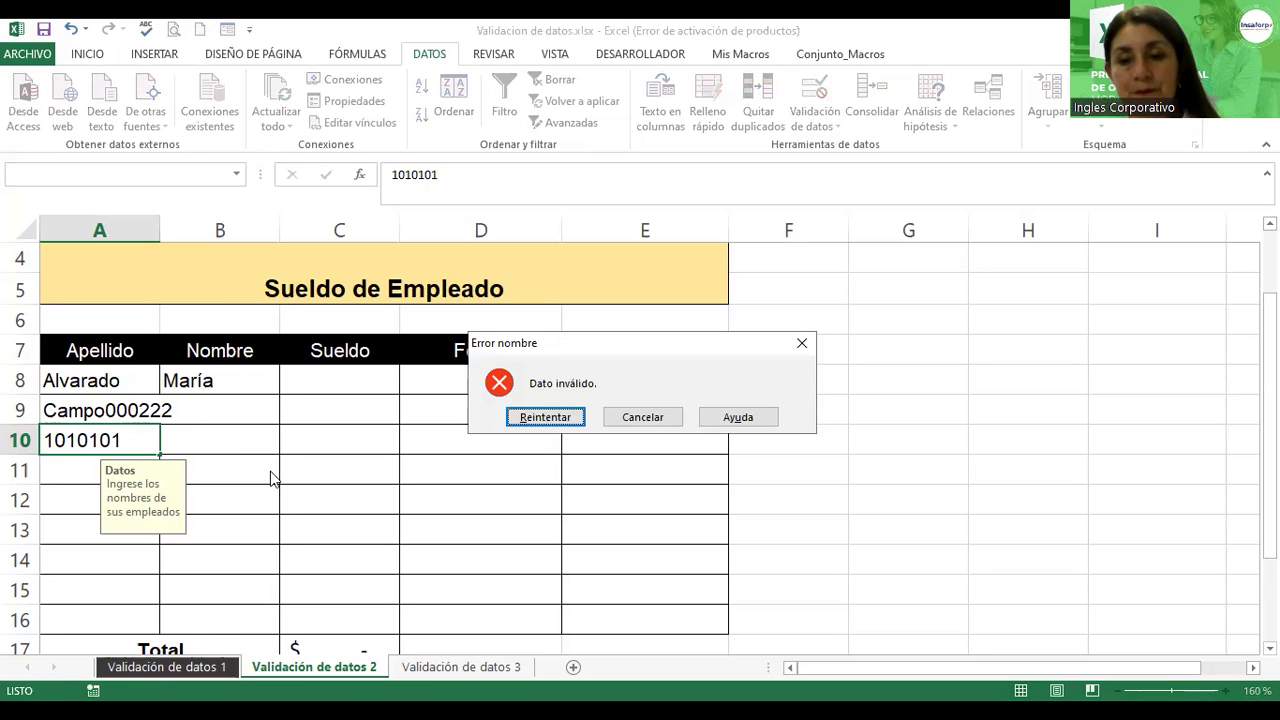
key("Return")
key("BackSpace")
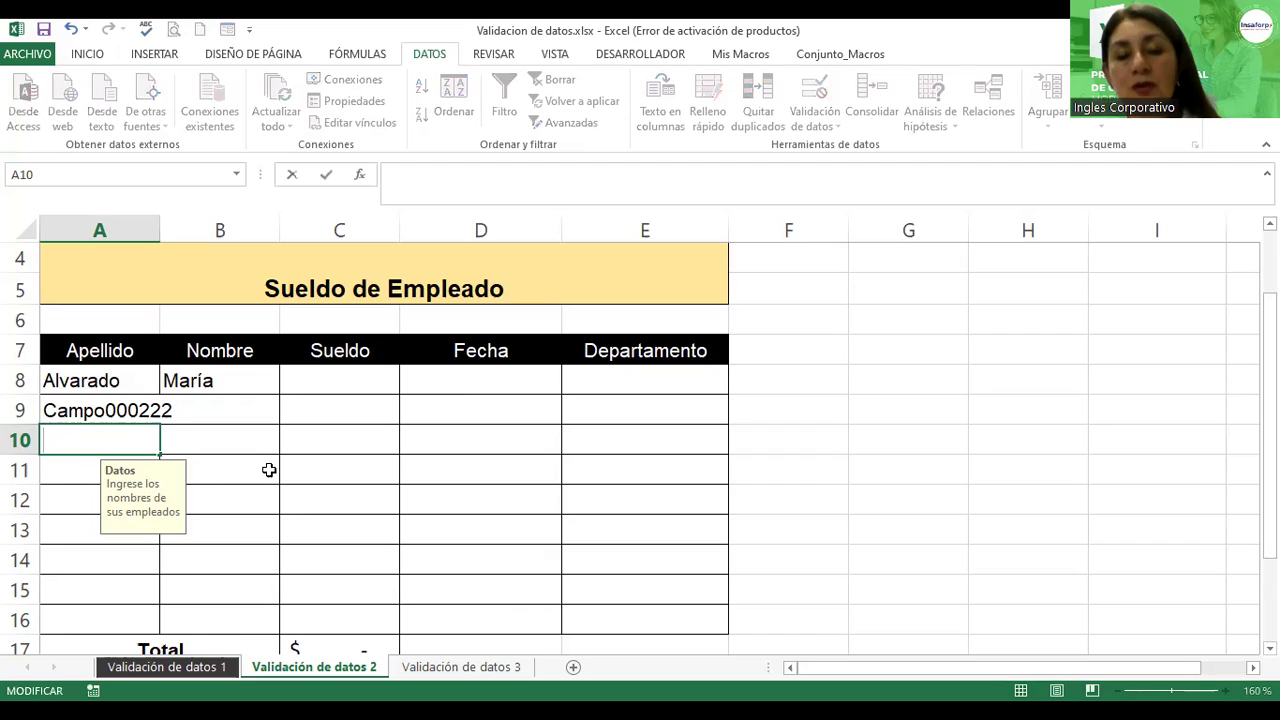
type("Bonilla20")
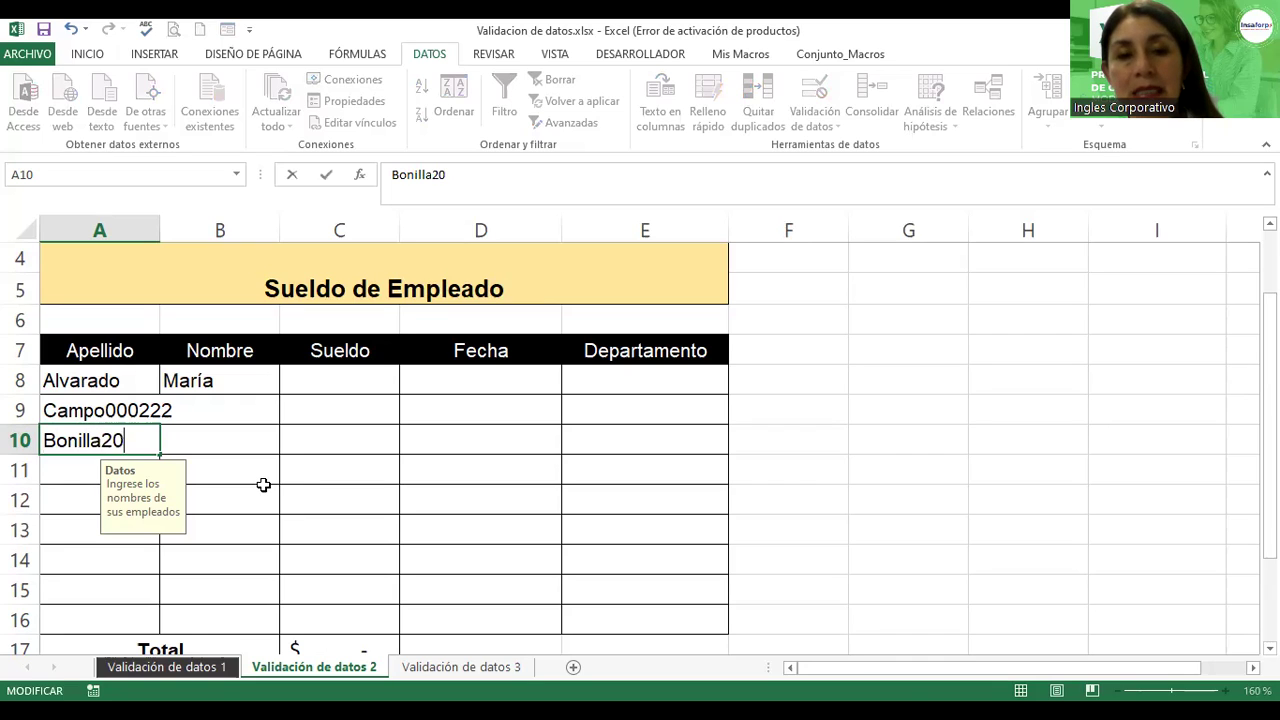
type("15")
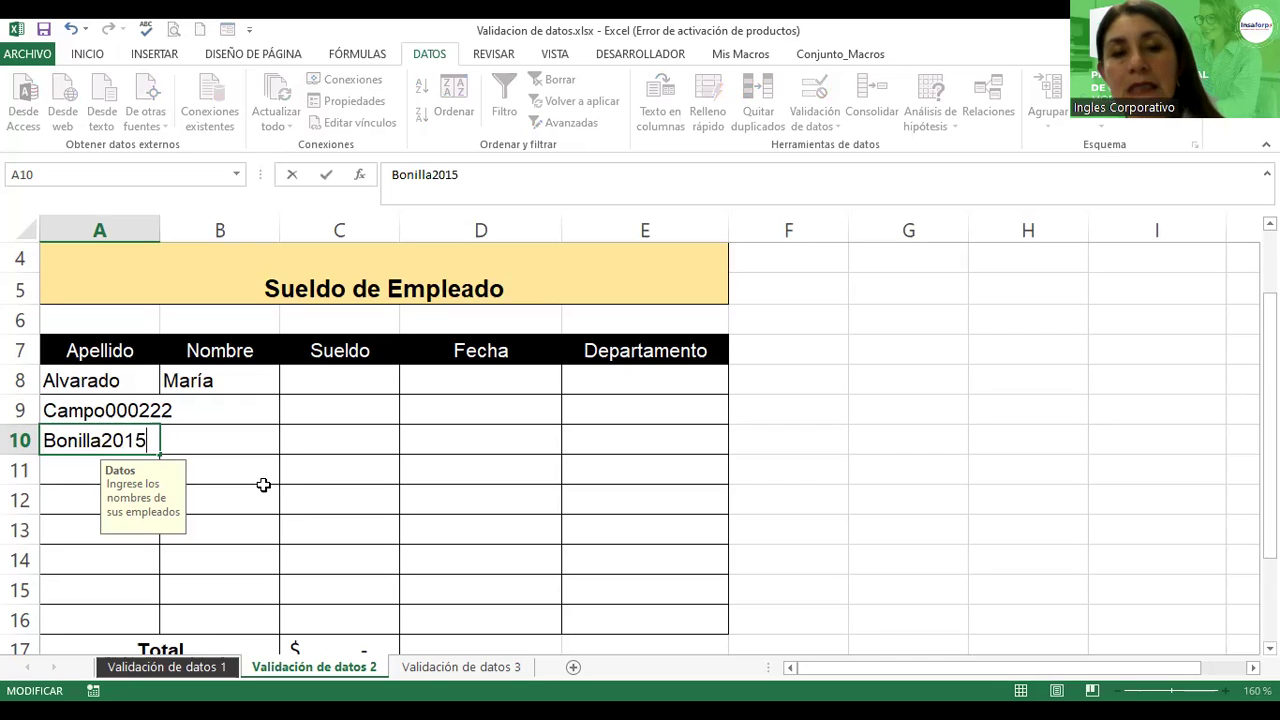
key("Return")
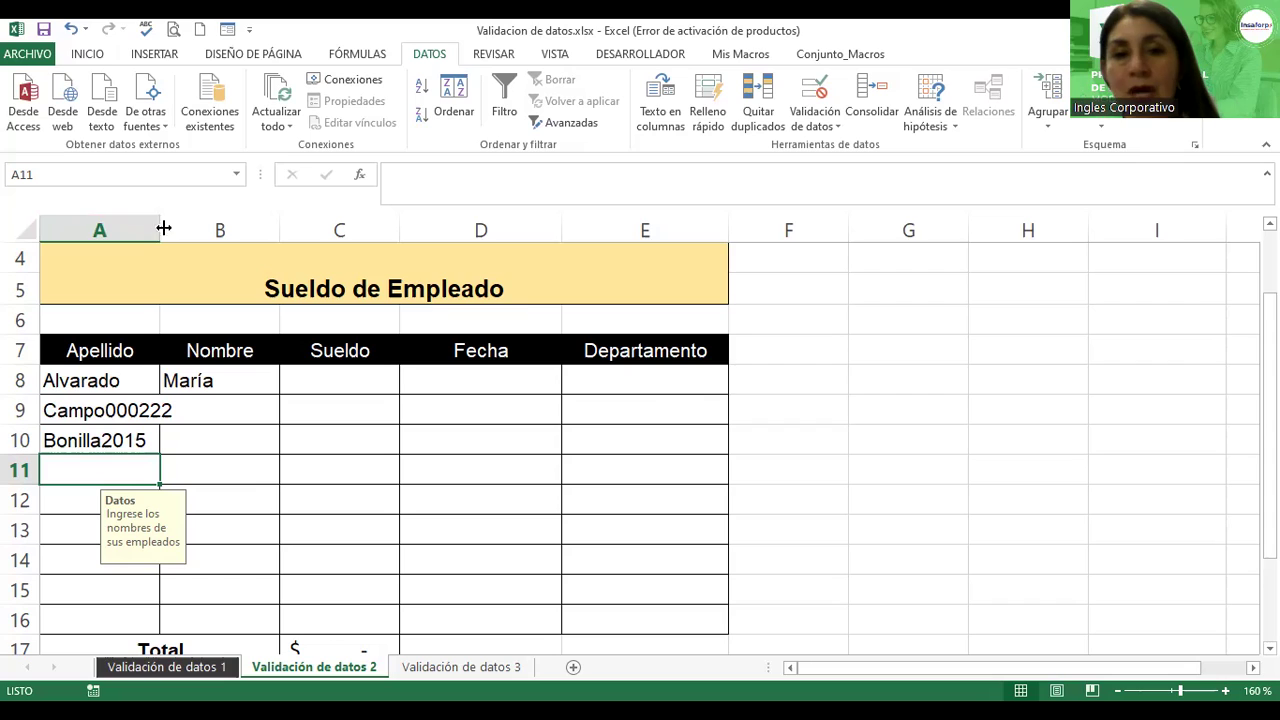
Enter the salary reference value 3200 in G8.
left_click(868, 388)
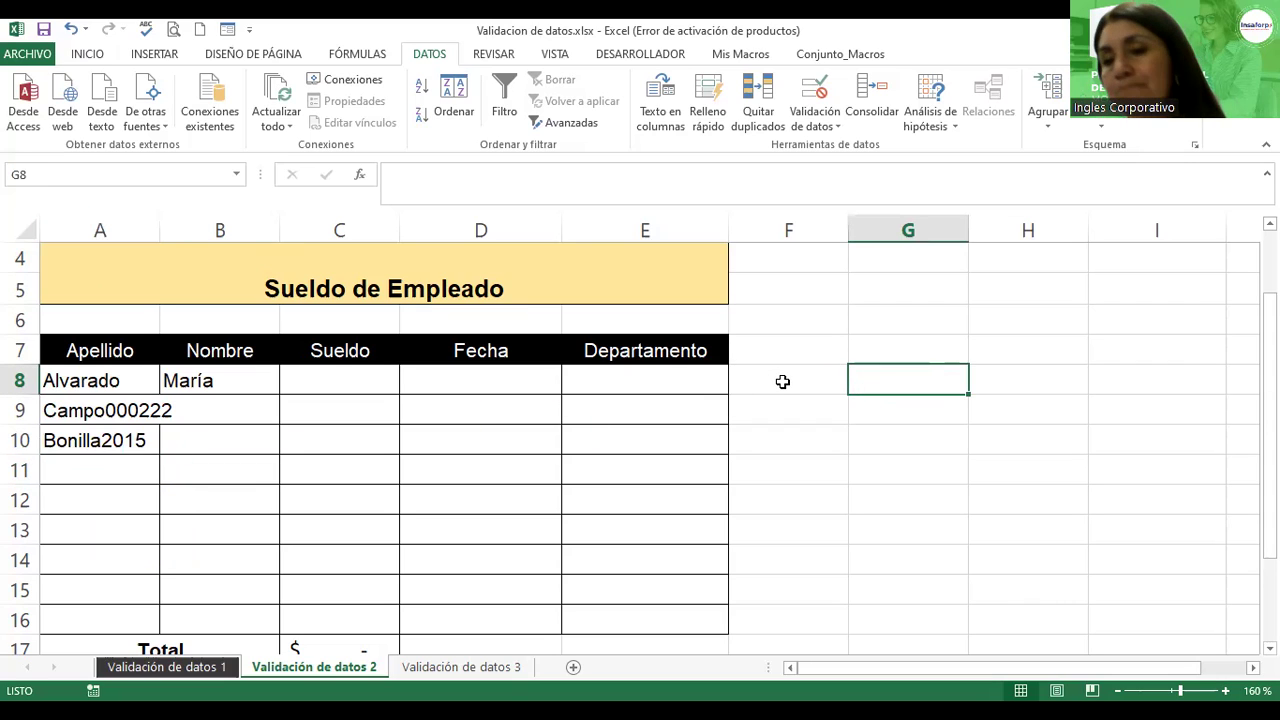
left_click(783, 382)
left_click(880, 380)
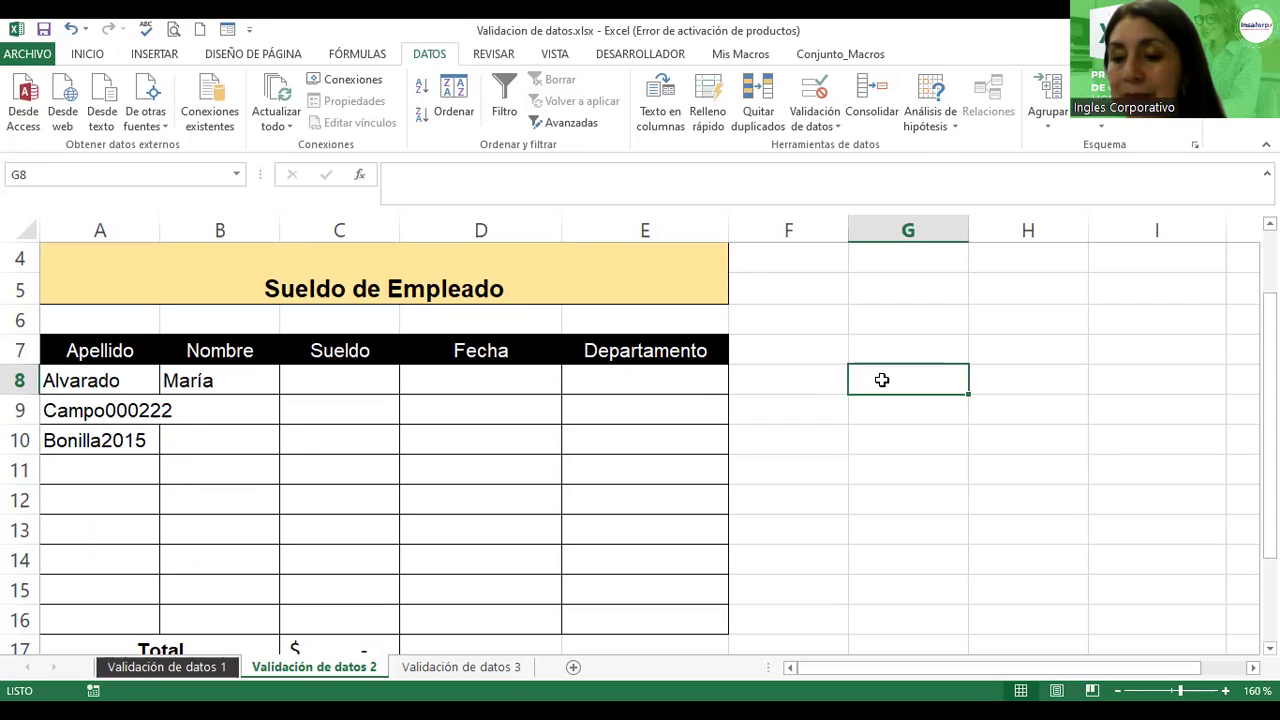
type("3200")
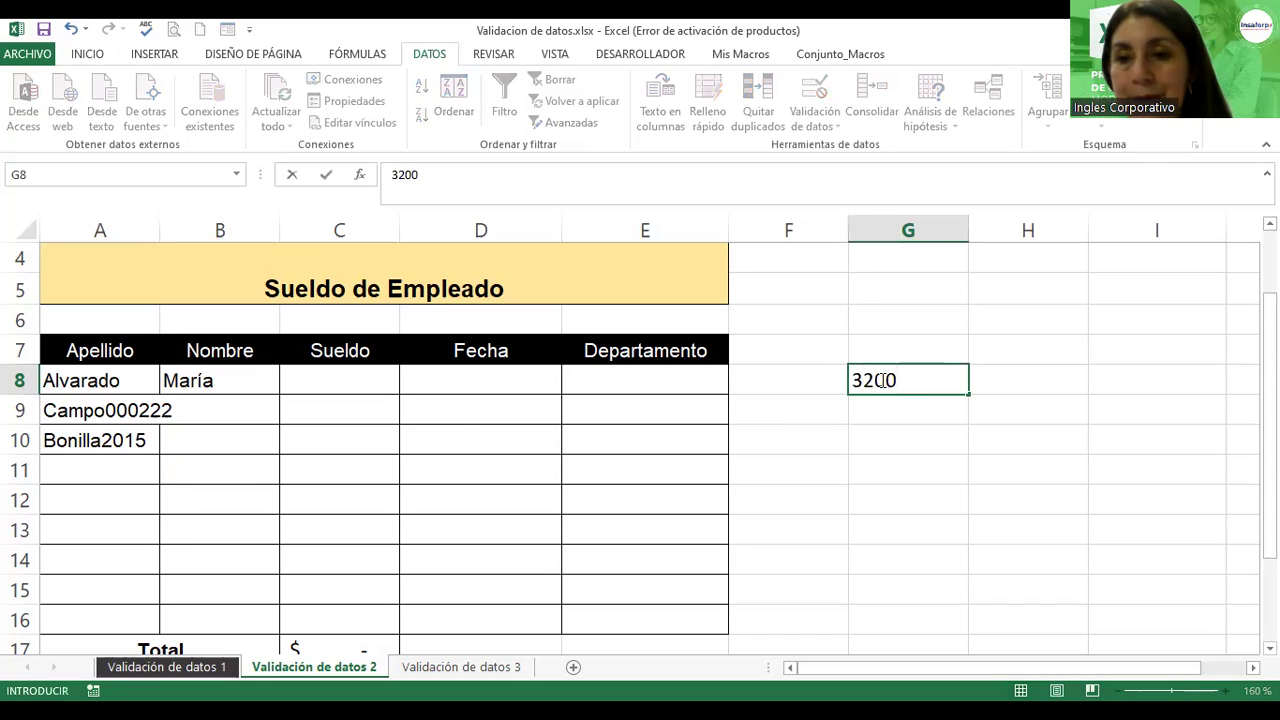
key("Return")
left_click(881, 380)
left_click(814, 375)
Label G7 'Sueldo para empleados' and merge and centre it across G7:H7.
left_click(890, 355)
type("Sueldo ")
type("para empel")
key("BackSpace")
key("BackSpace")
type("leados")
key("Return")
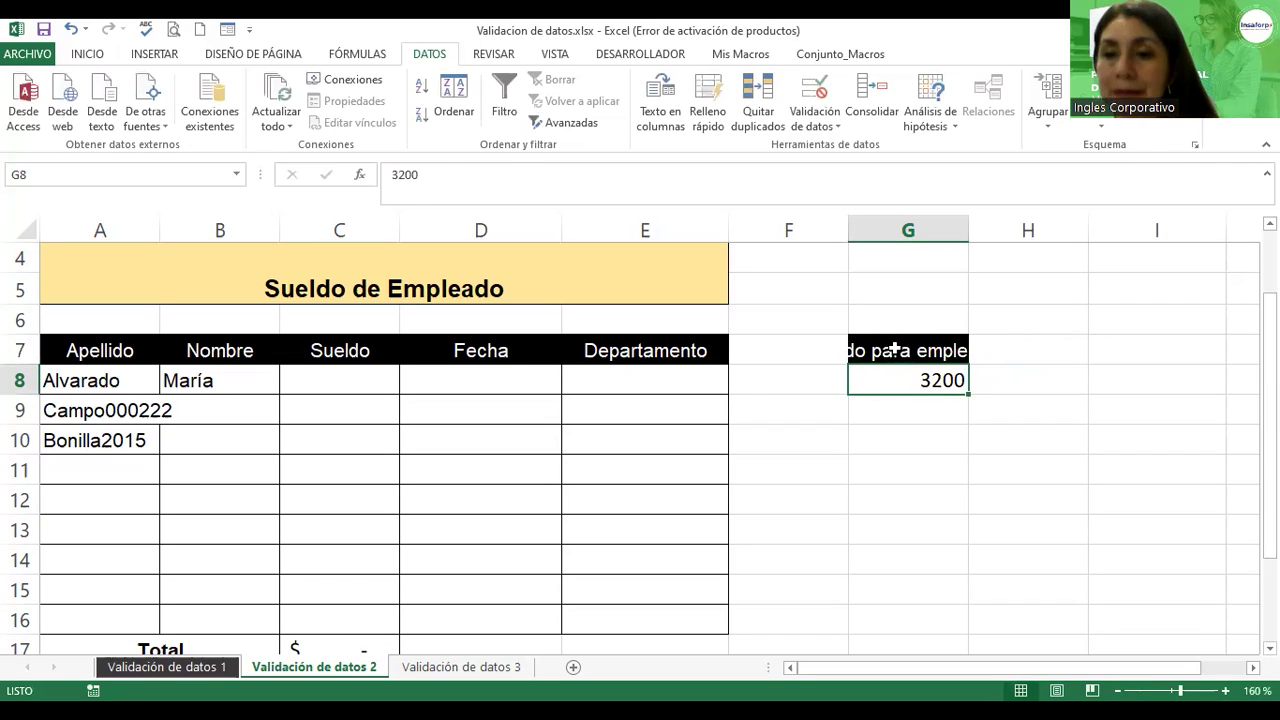
left_click_drag(903, 357, 1007, 339)
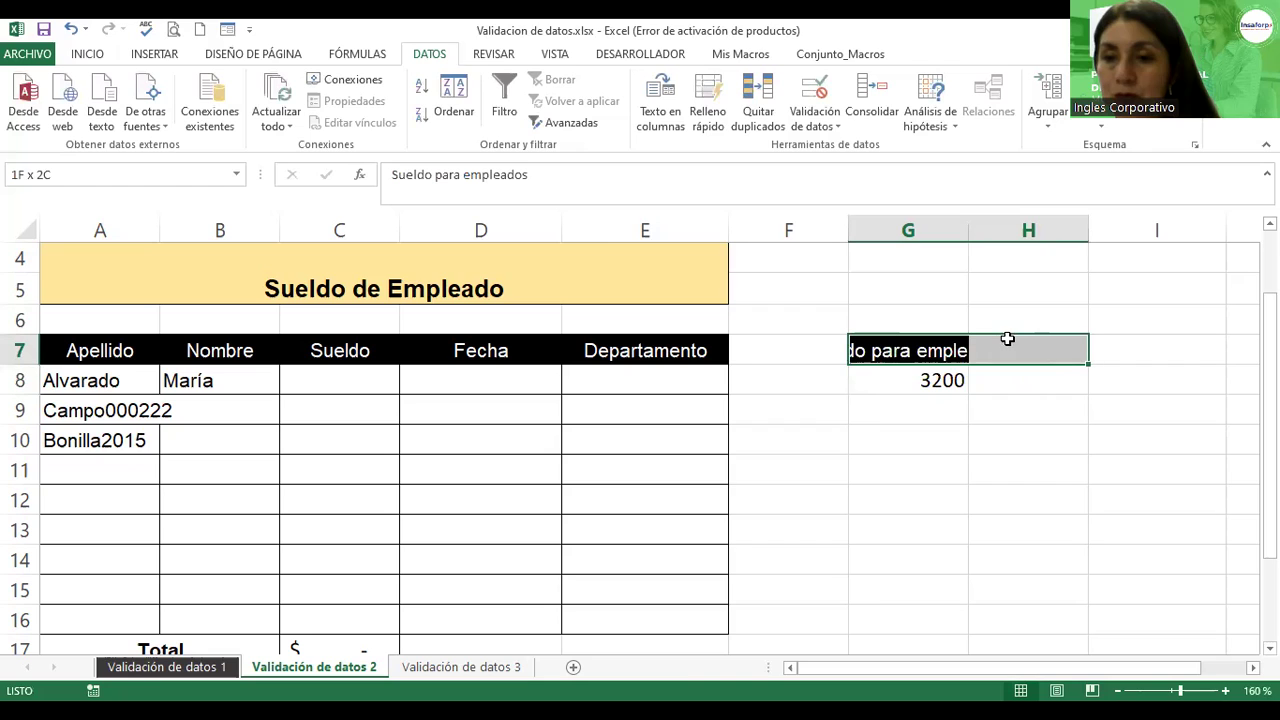
left_click(87, 54)
left_click(462, 118)
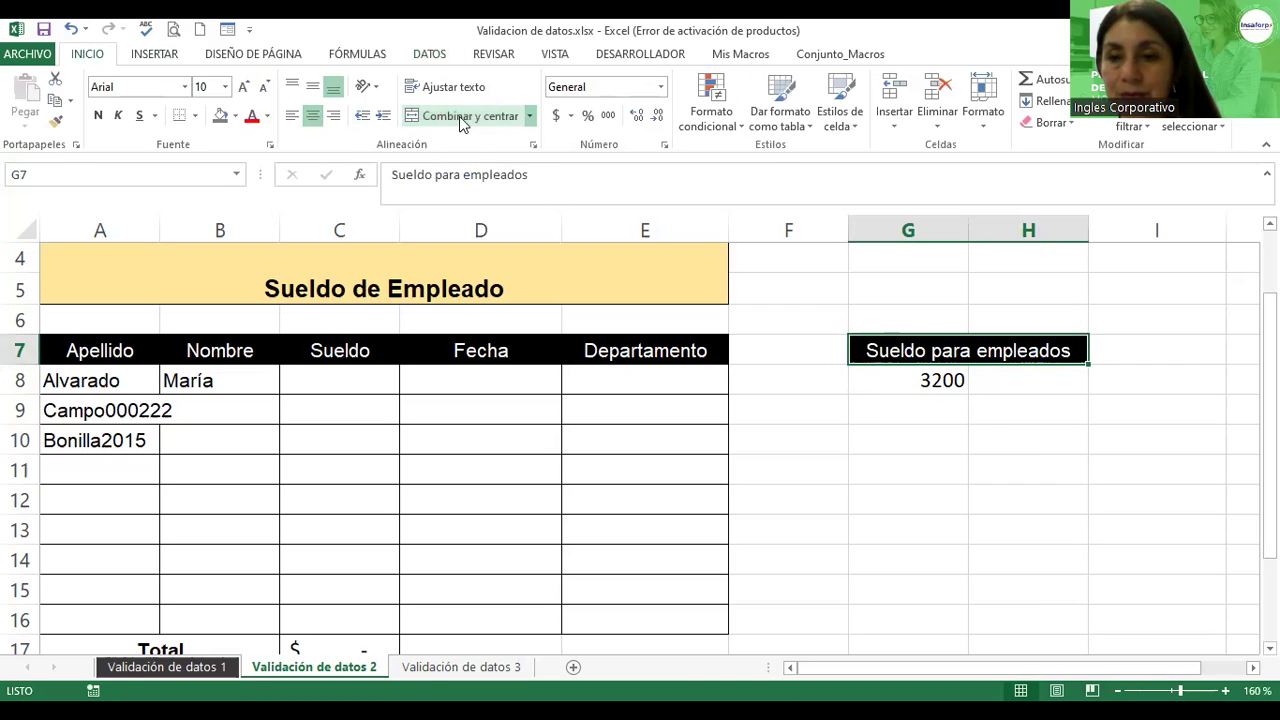
Format G8 in the Contabilidad accounting format with a yellow fill.
left_click(933, 383)
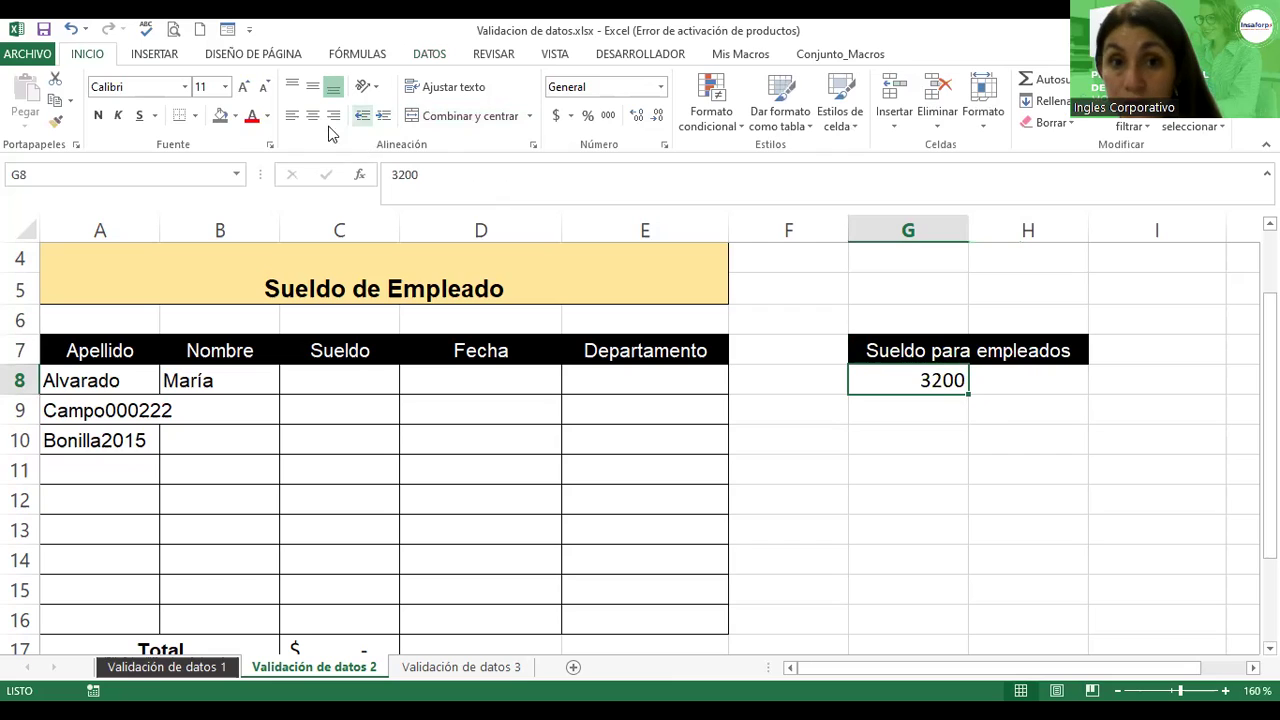
left_click(558, 118)
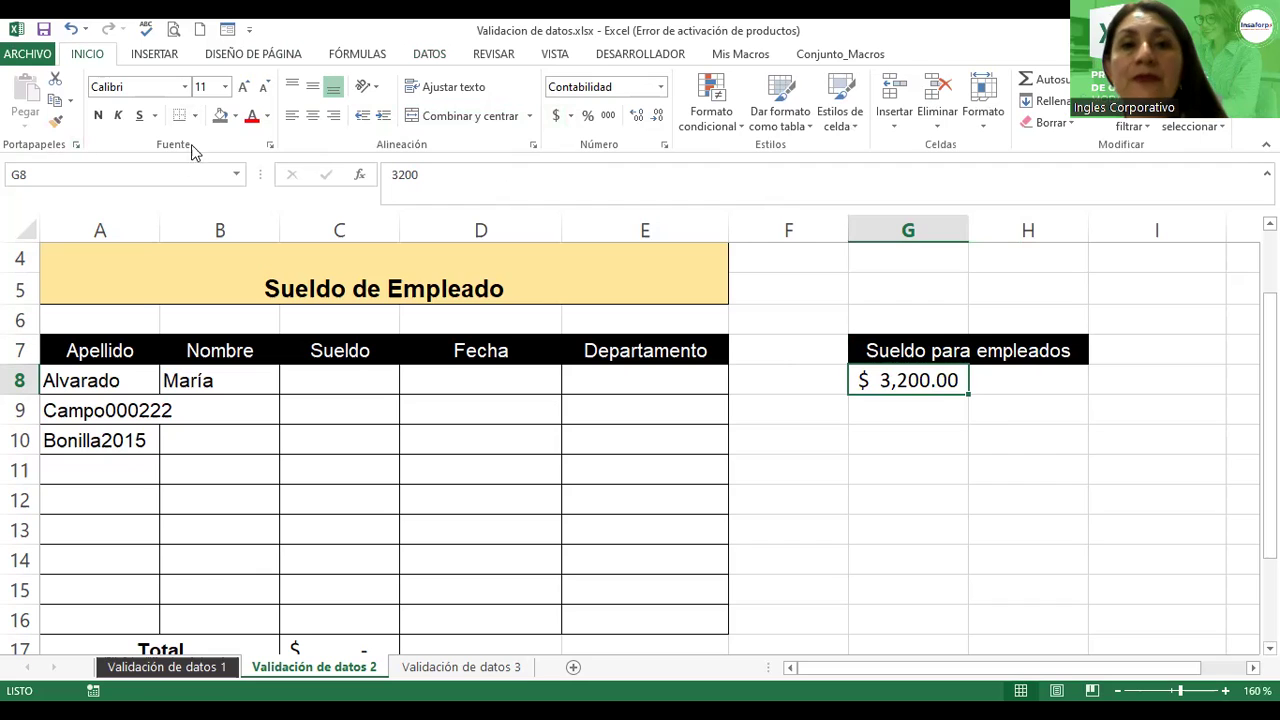
left_click(237, 116)
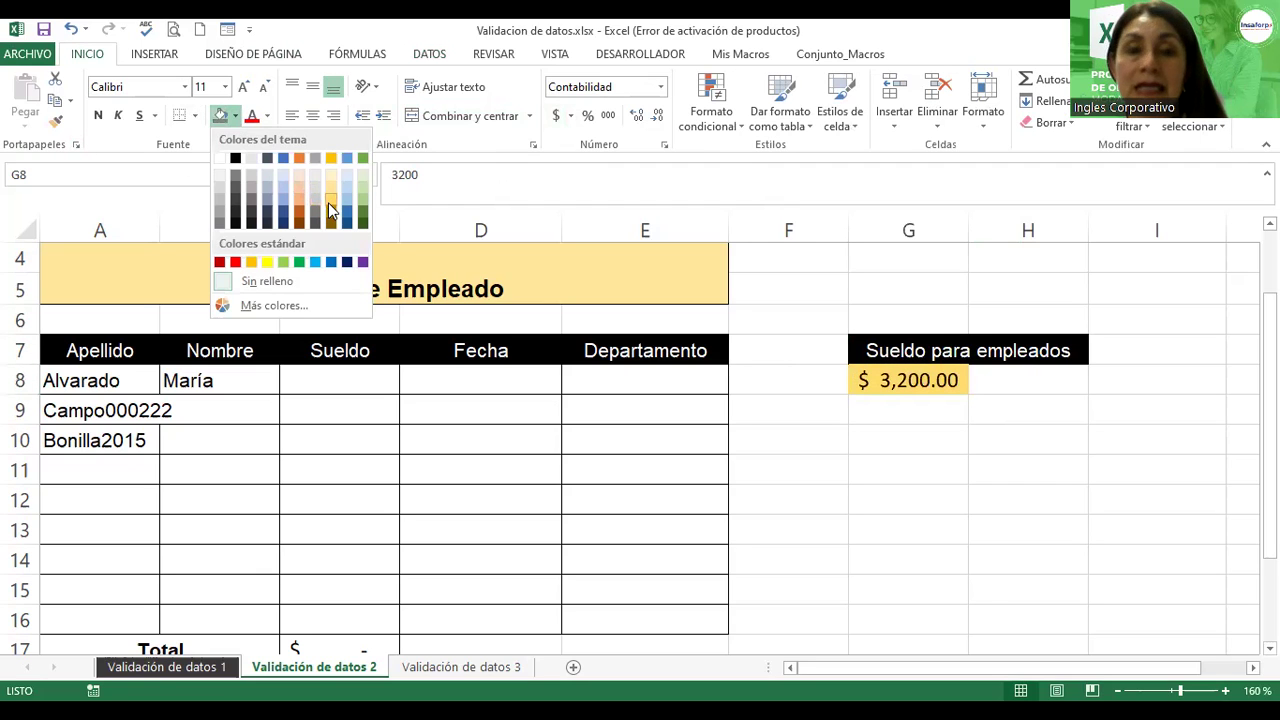
left_click(829, 446)
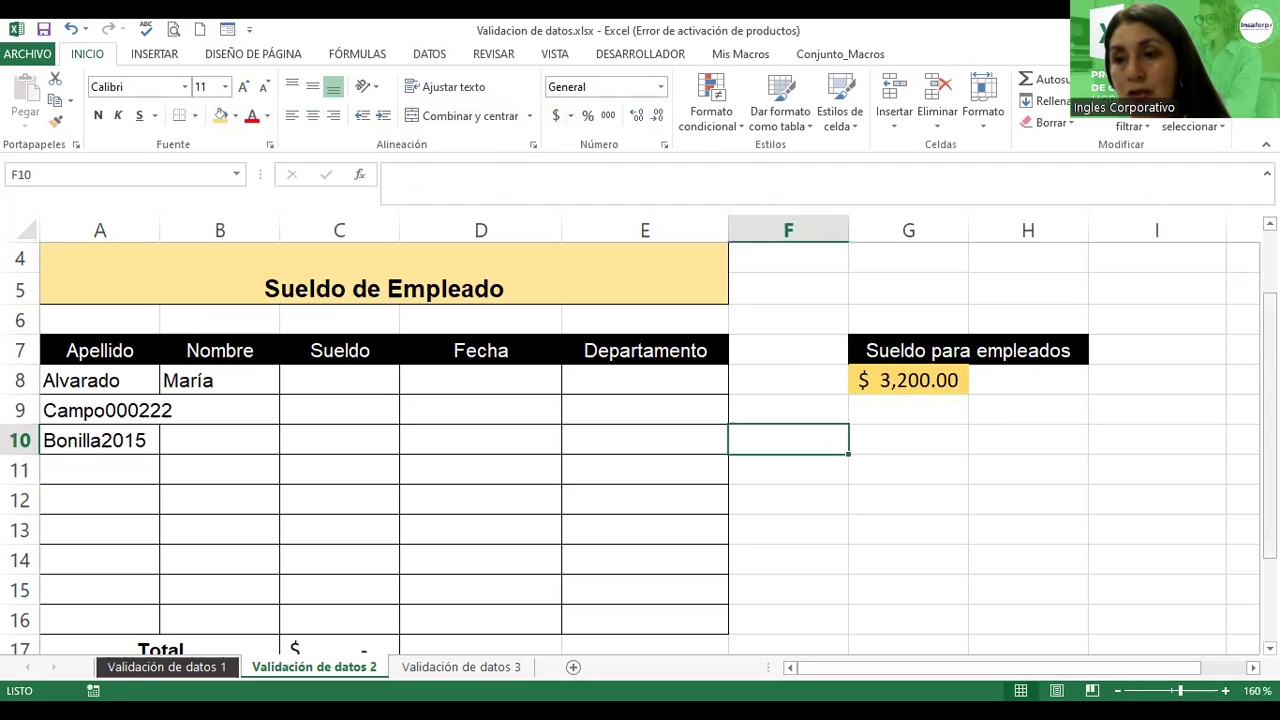
scroll(340, 450, "down", 1)
scroll(340, 450, "up", 1)
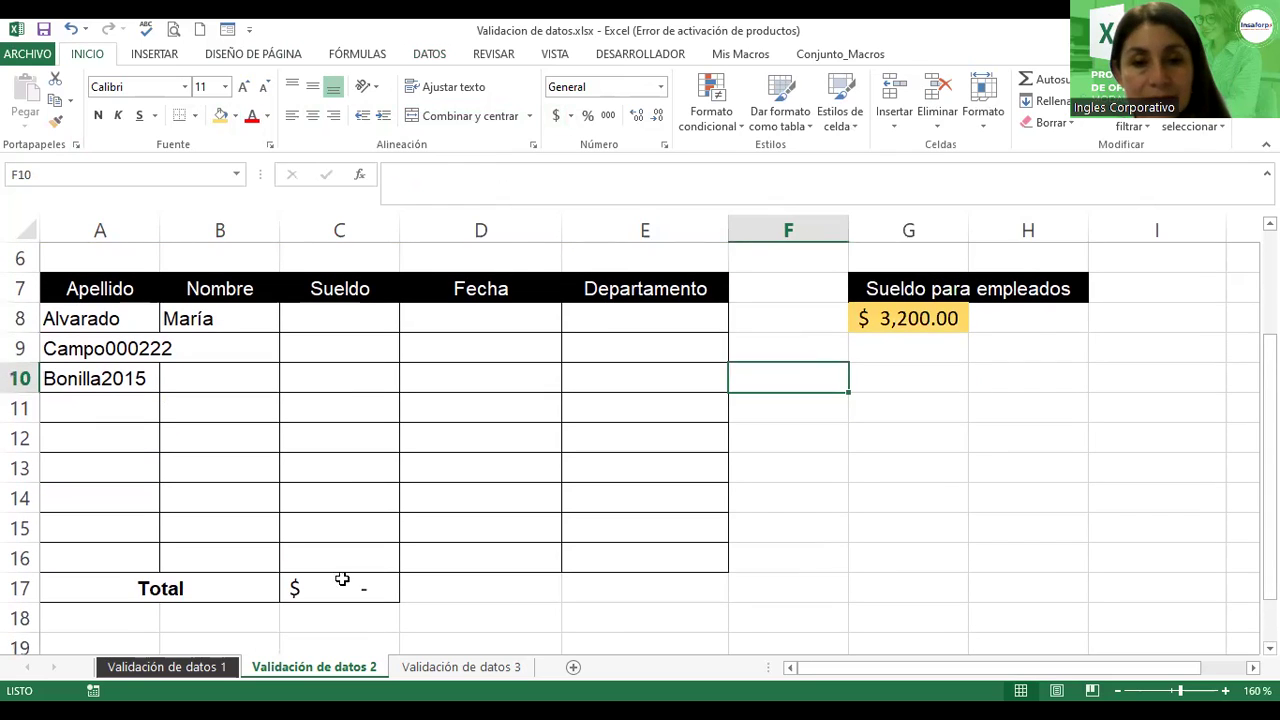
Check the C17 total formula and the G8 reference, then select the salary cells C8:C16.
left_click(340, 588)
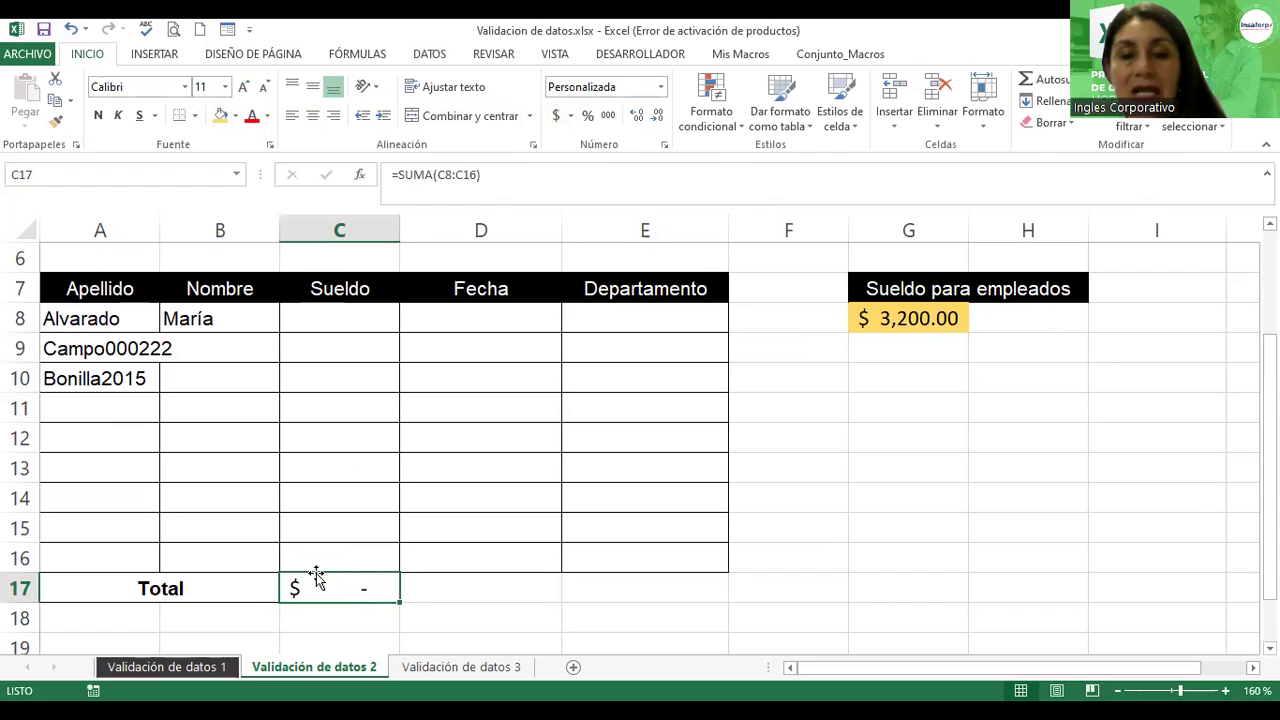
left_click(918, 318)
left_click_drag(336, 318, 368, 541)
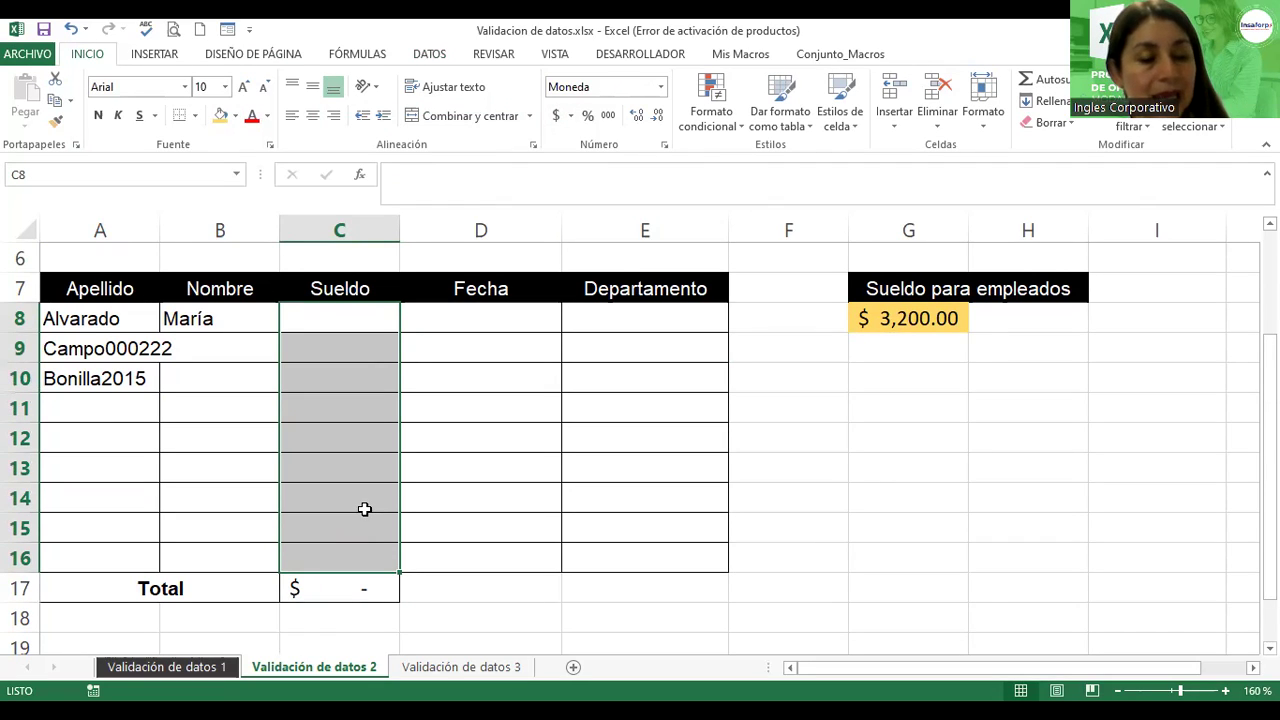
left_click(350, 318)
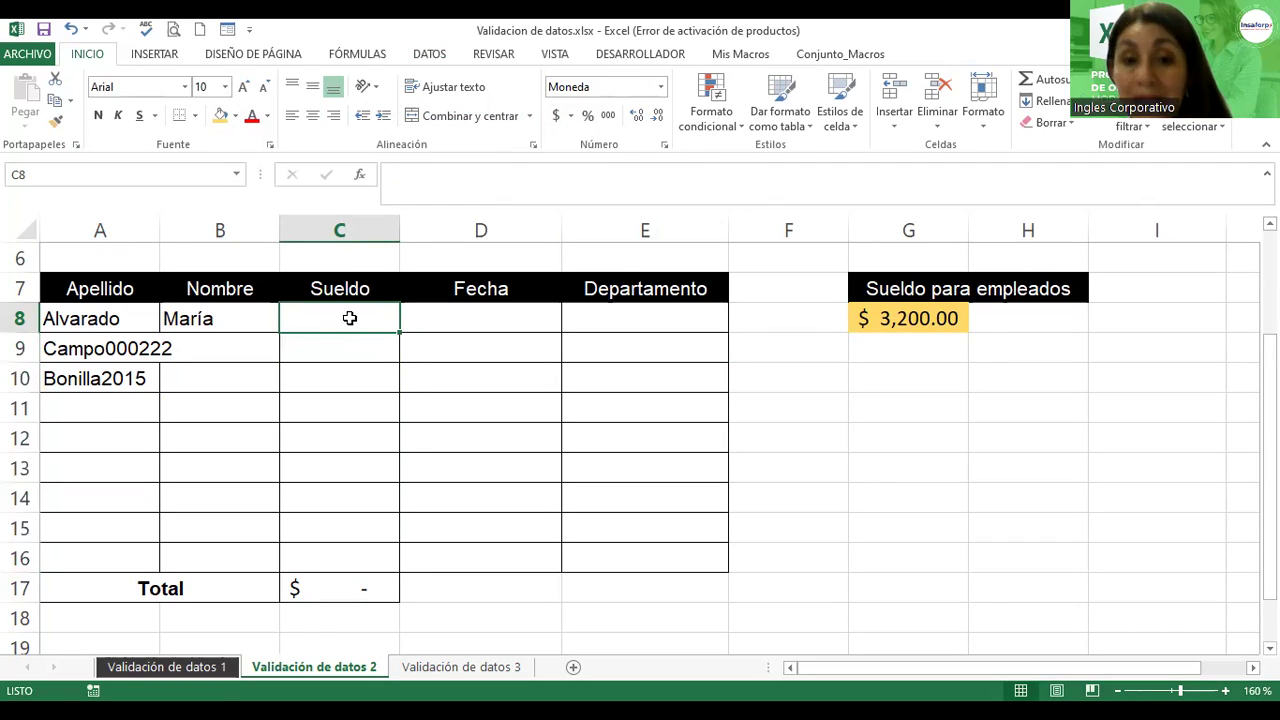
left_click_drag(350, 318, 362, 550)
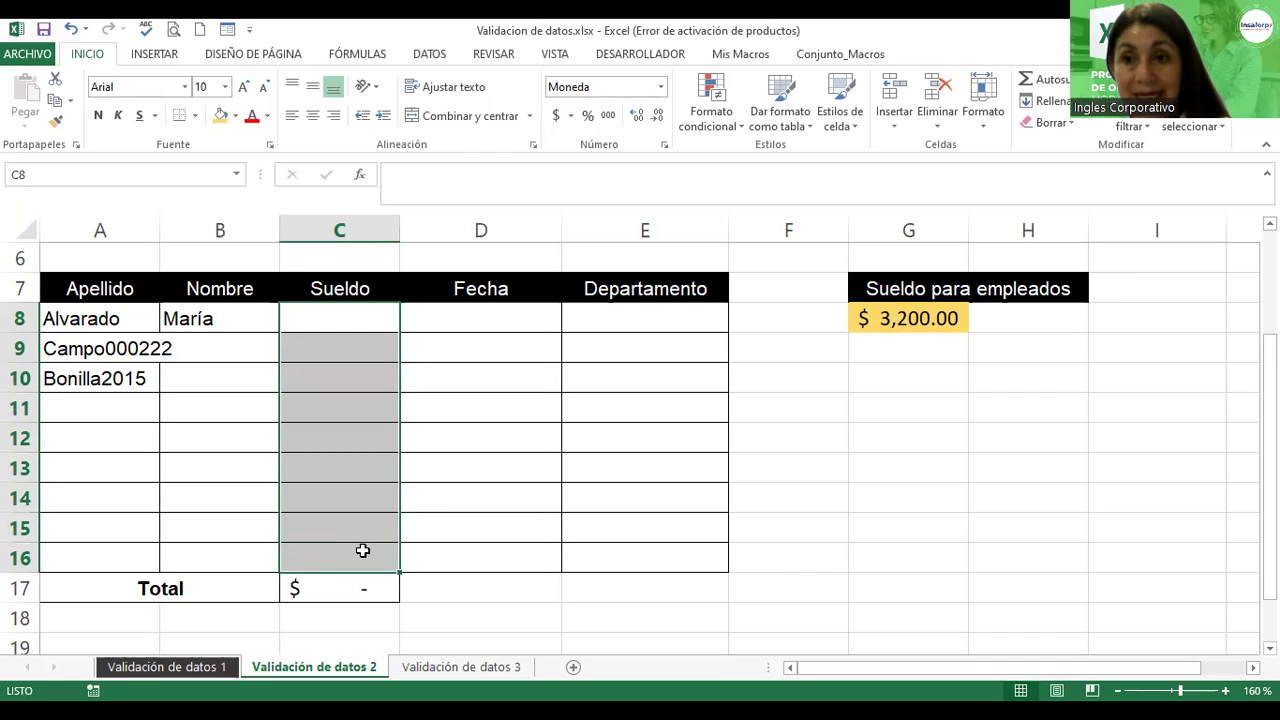
left_click(905, 318)
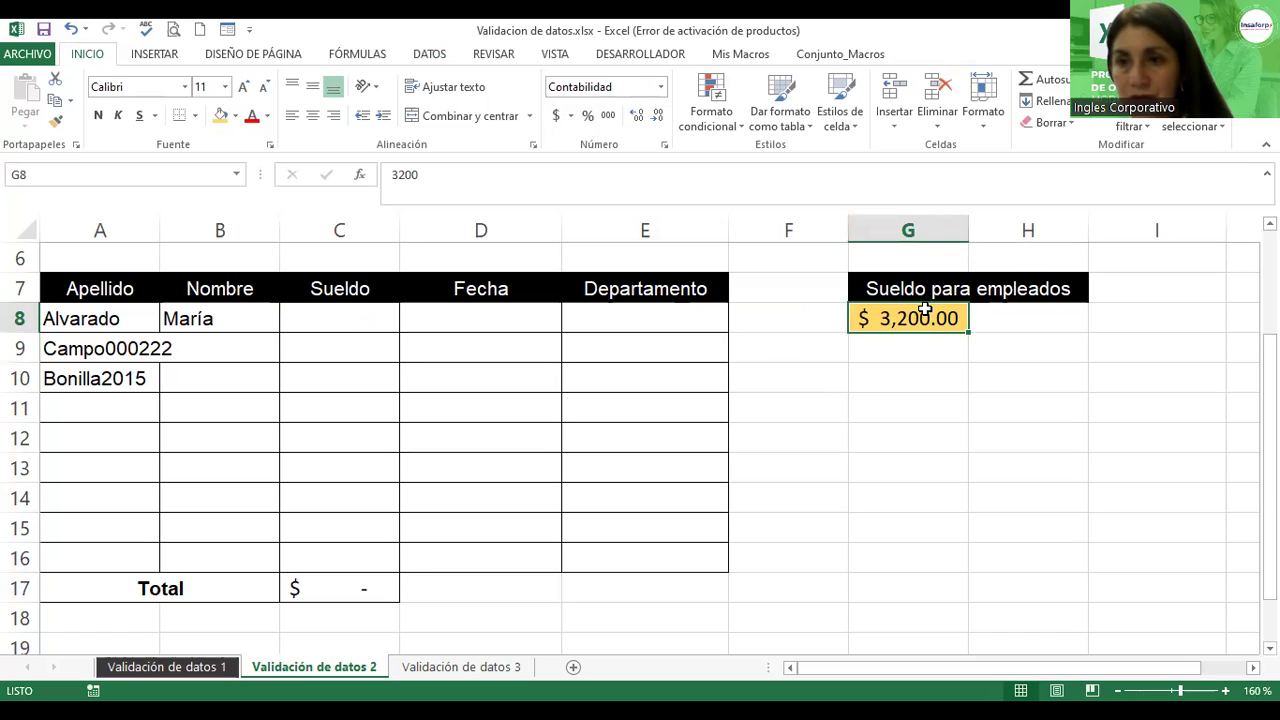
left_click_drag(343, 326, 360, 530)
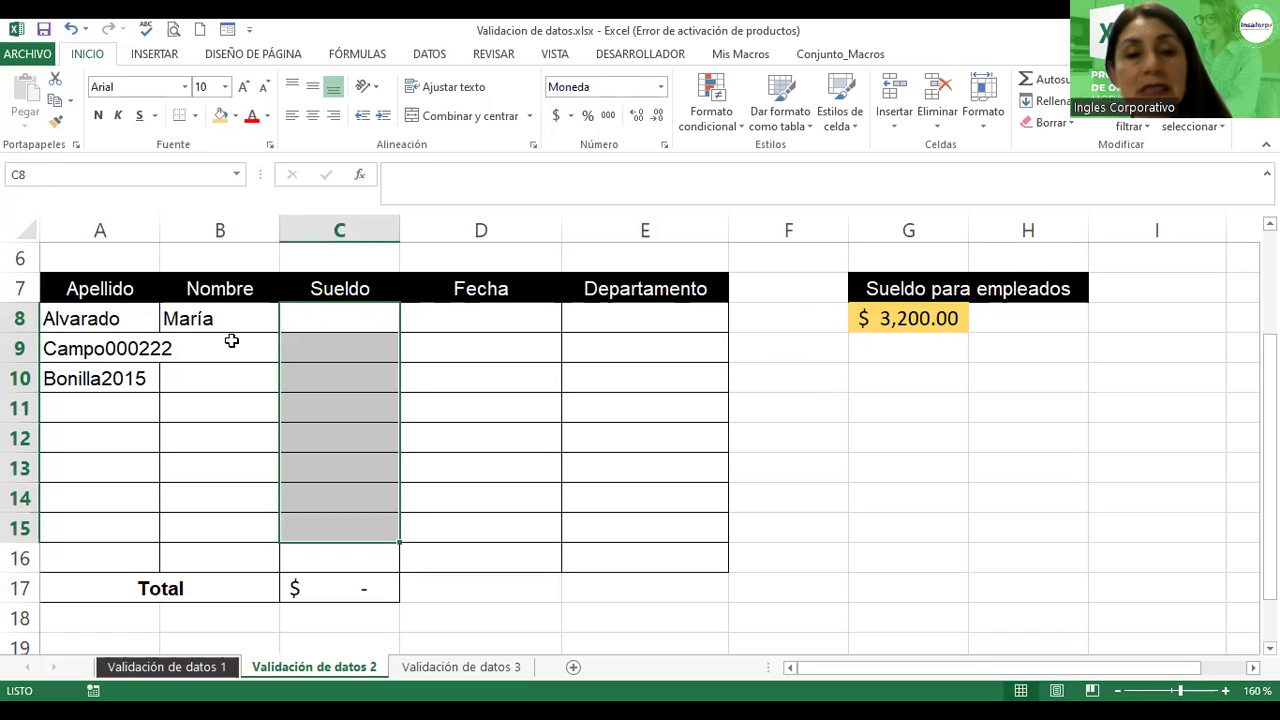
Enter the first names Carla, Pedro, Luis, Ana and Carmen in B9:B13.
left_click(206, 318)
left_click(200, 346)
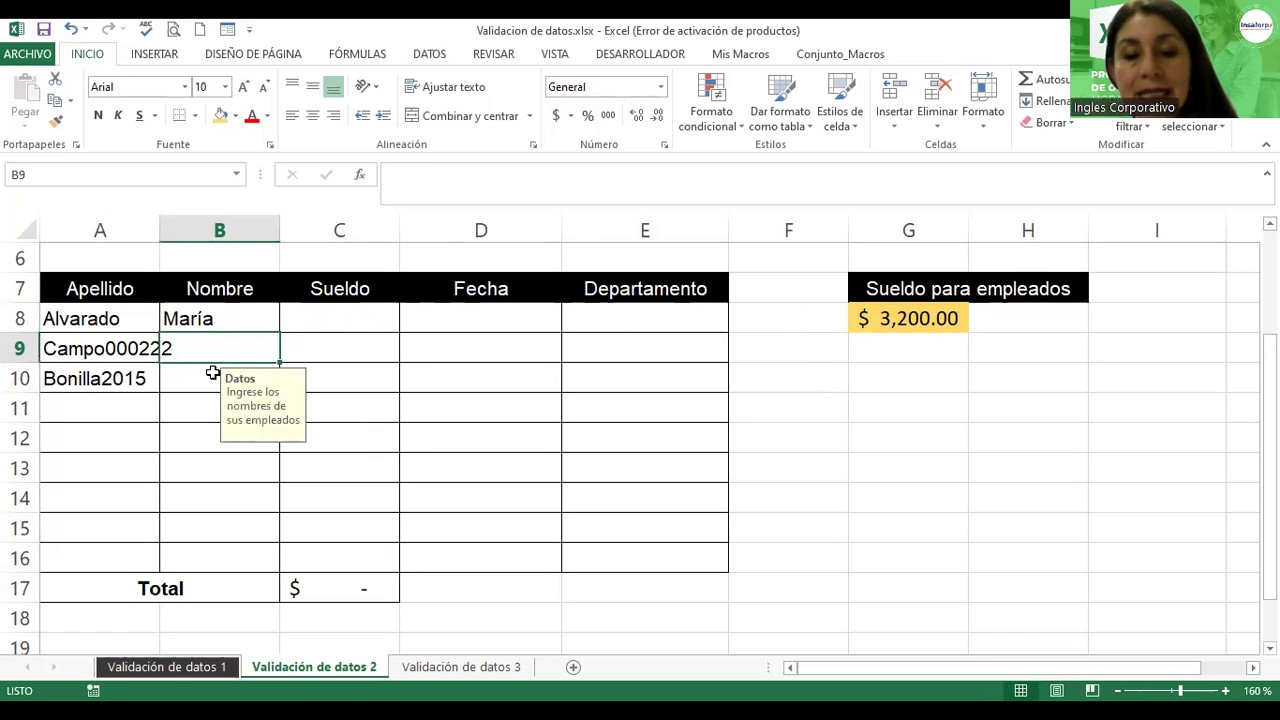
type("Carla")
key("Return")
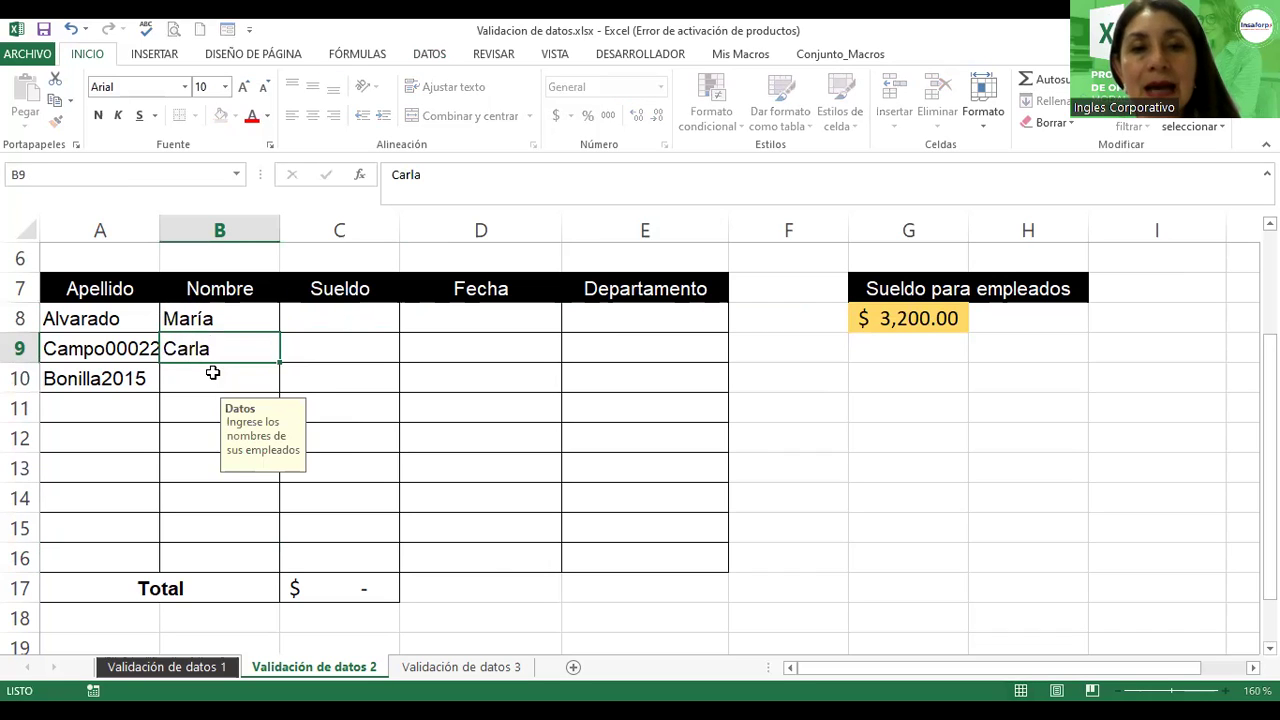
type("Pedro")
key("Return")
type("Luis")
key("Return")
type("Ana")
key("Return")
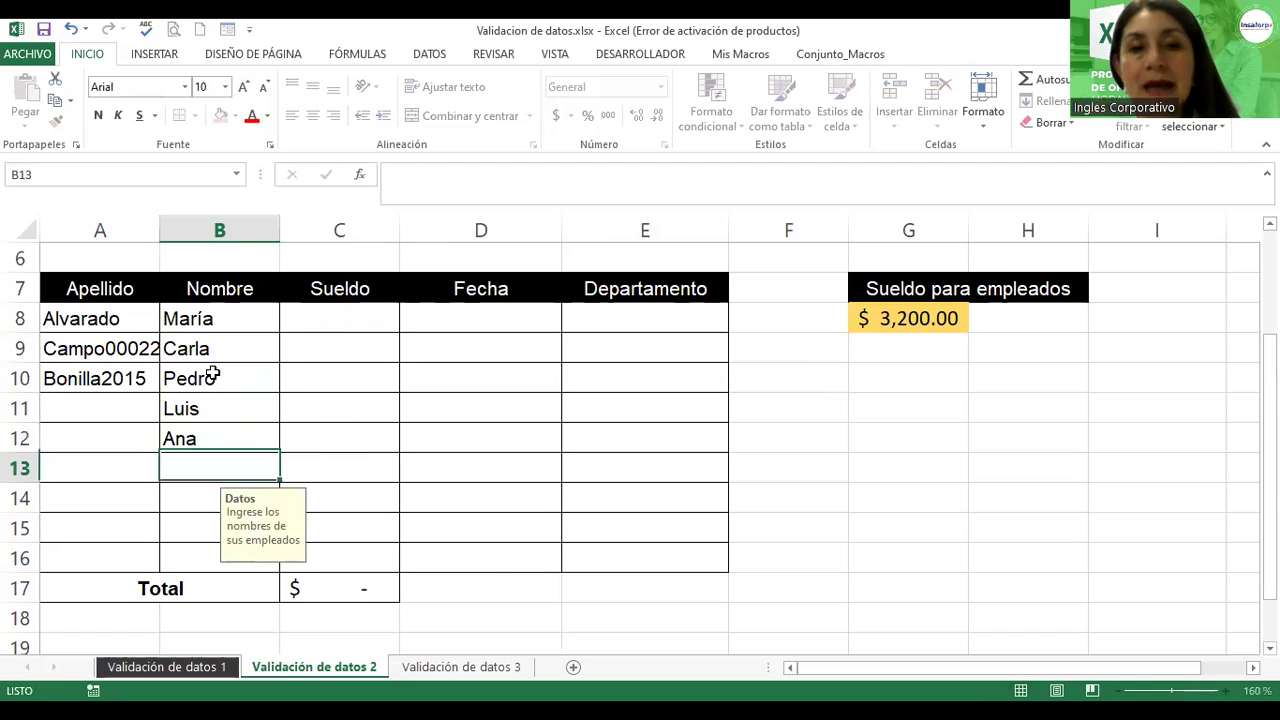
type("a")
key("BackSpace")
type("Carmen")
key("Return")
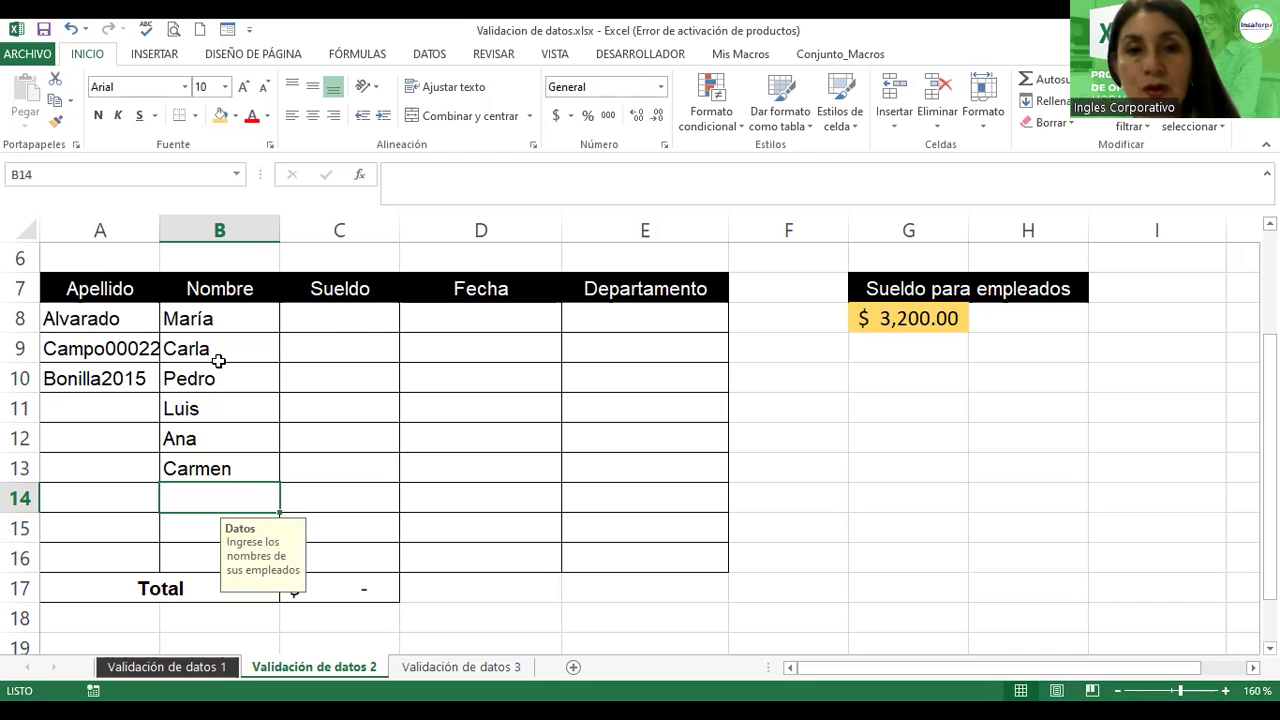
Select the salary cells C8:C16 and bring up the DATOS Validación de datos options.
left_click(355, 316)
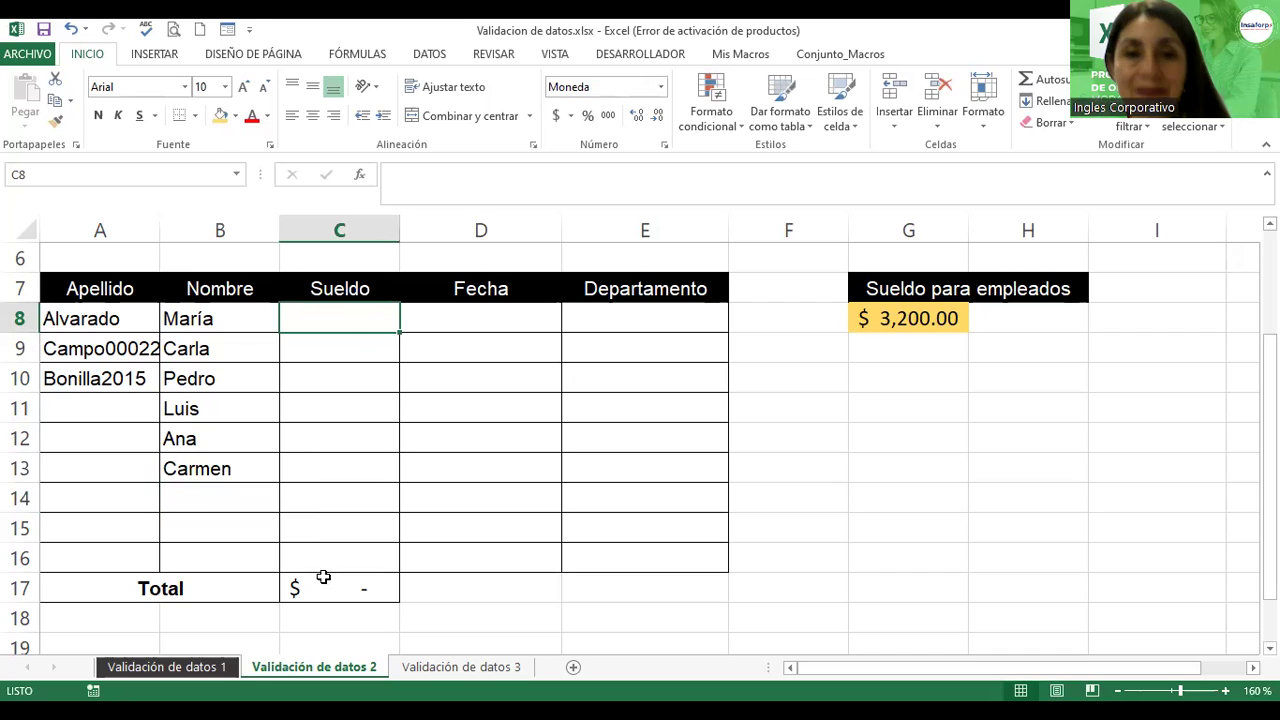
left_click_drag(343, 314, 354, 557)
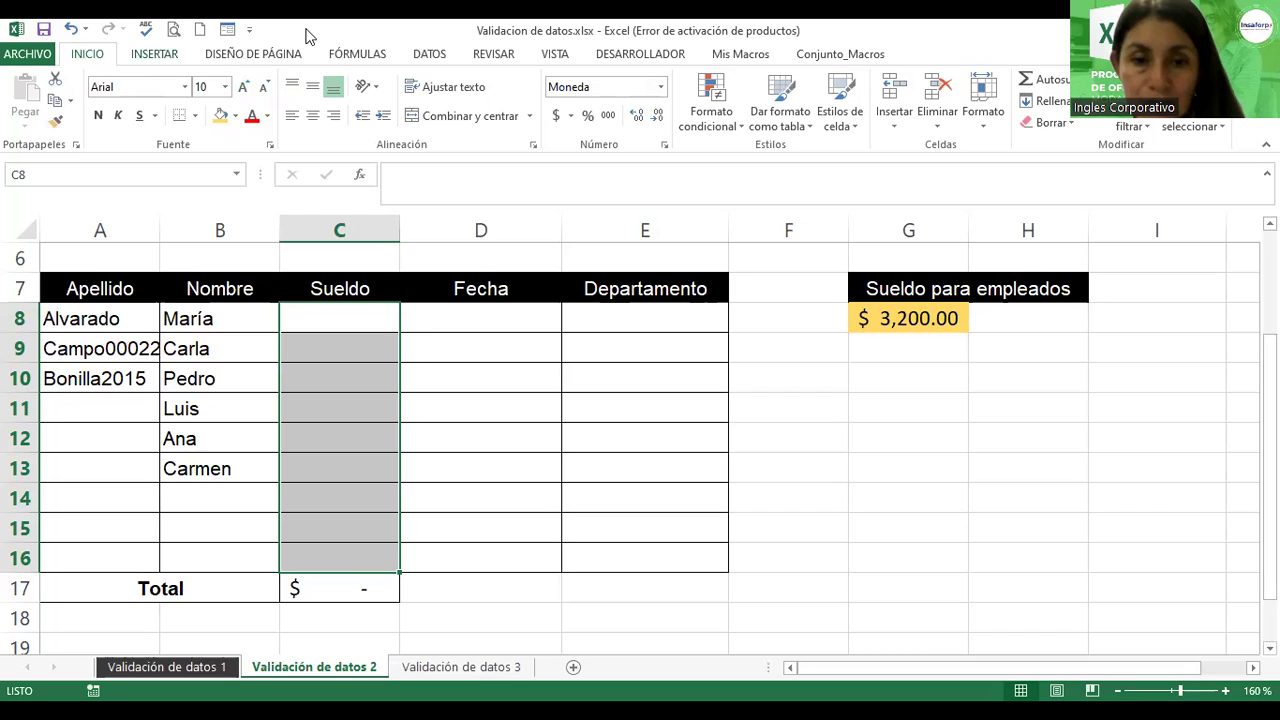
left_click(435, 62)
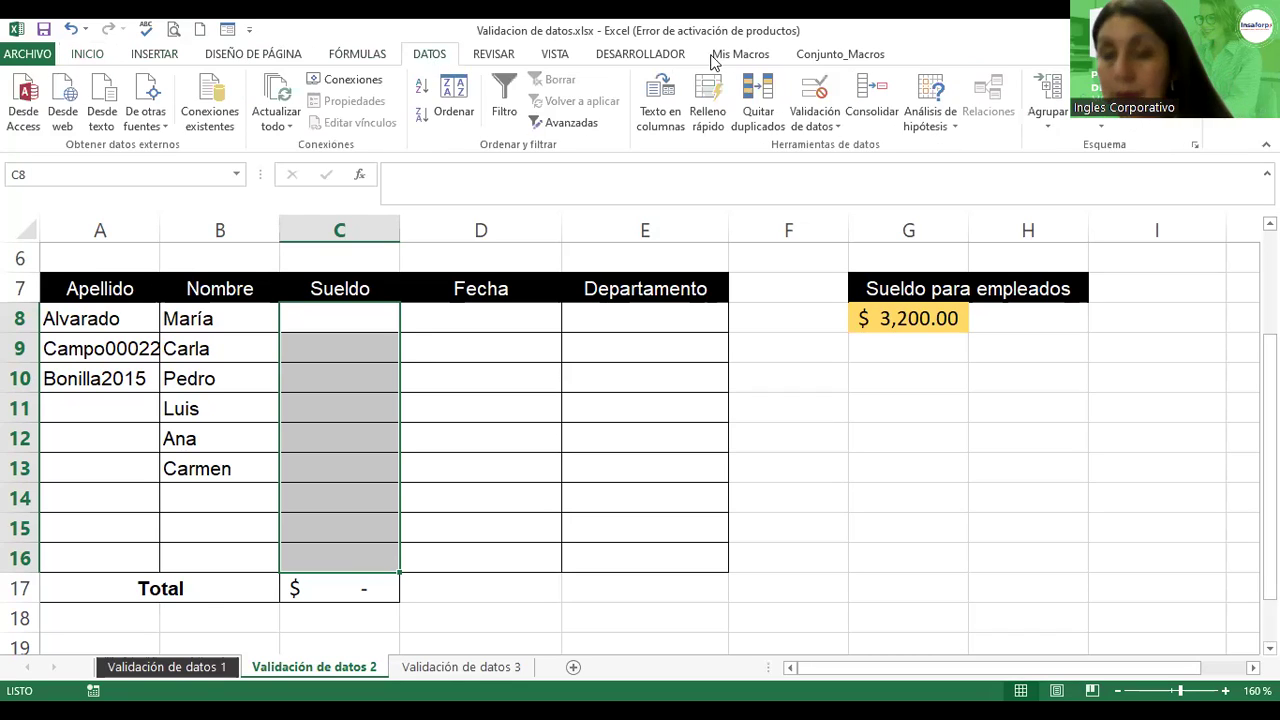
left_click(810, 114)
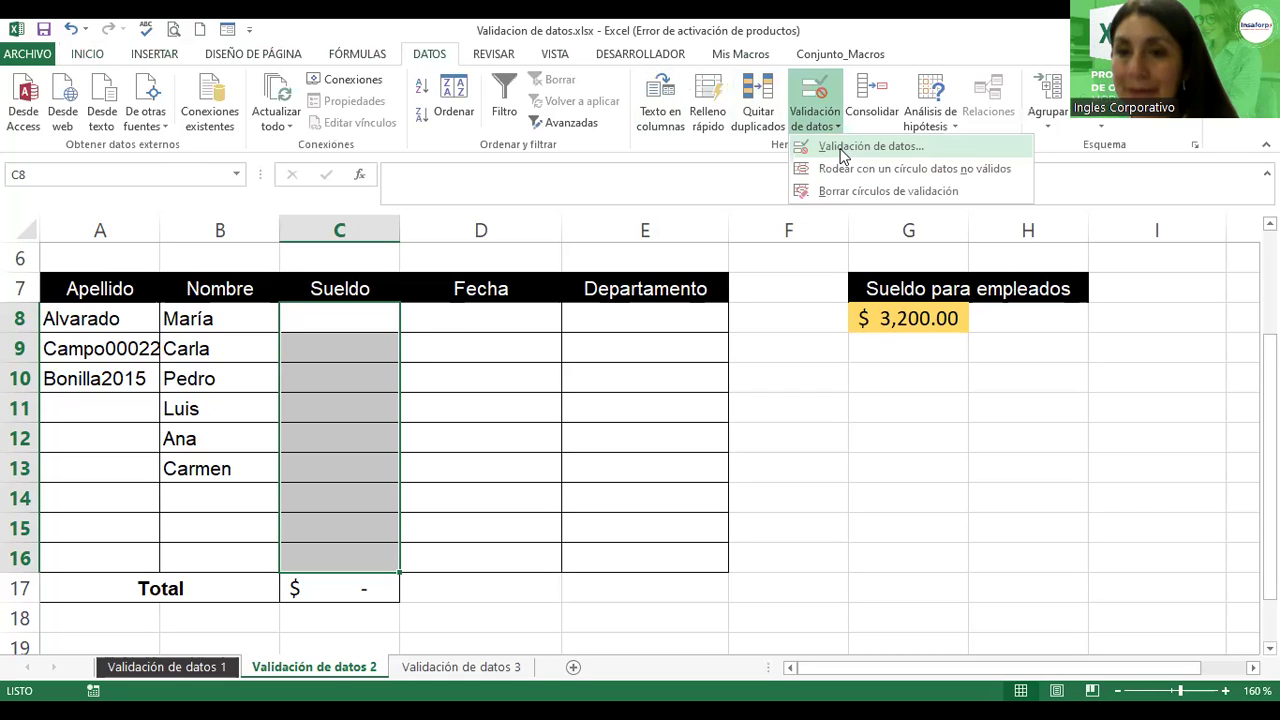
Set the validation criterion to Personalizada and begin the formula =suma(C8:C16.
left_click(843, 147)
left_click(452, 210)
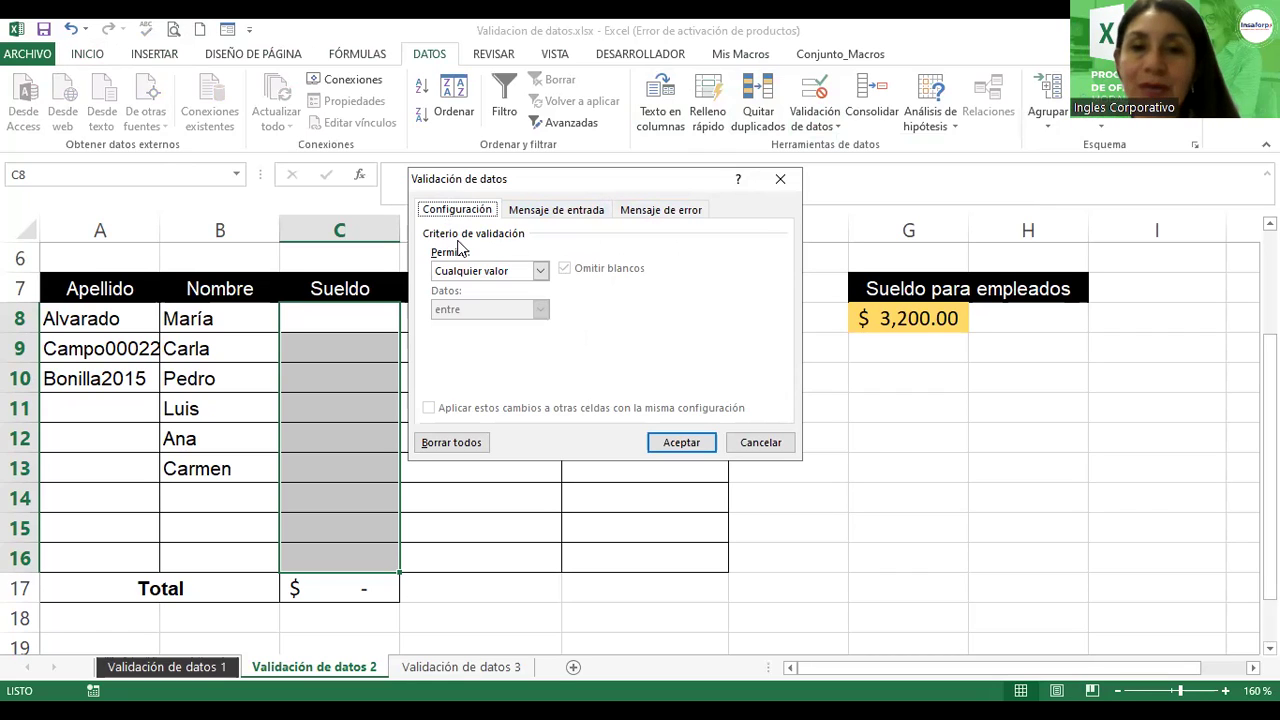
left_click(450, 277)
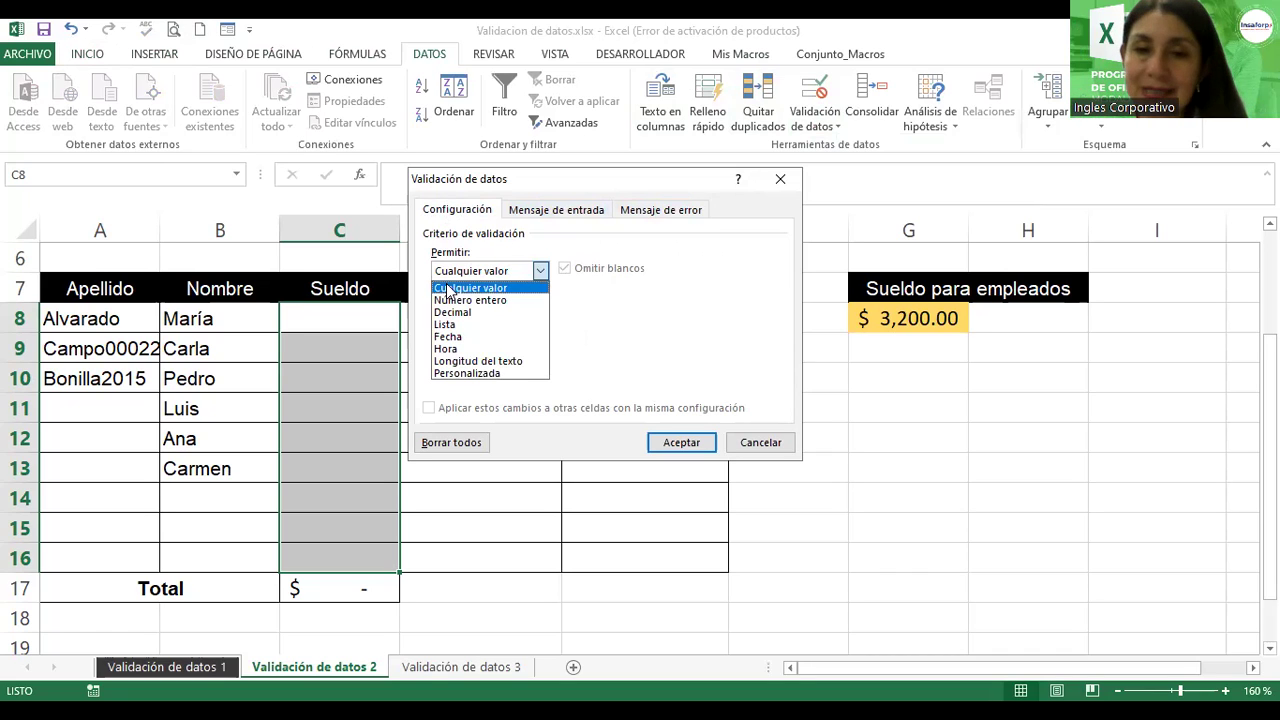
left_click(476, 373)
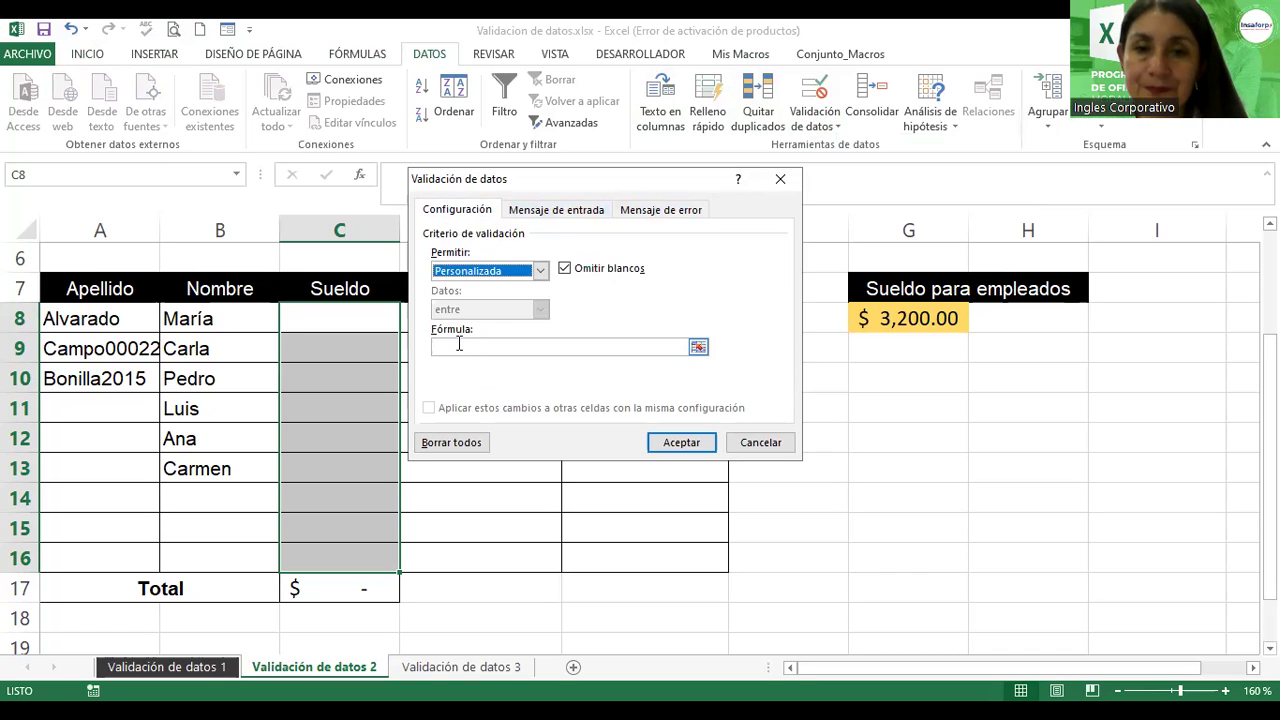
left_click(459, 345)
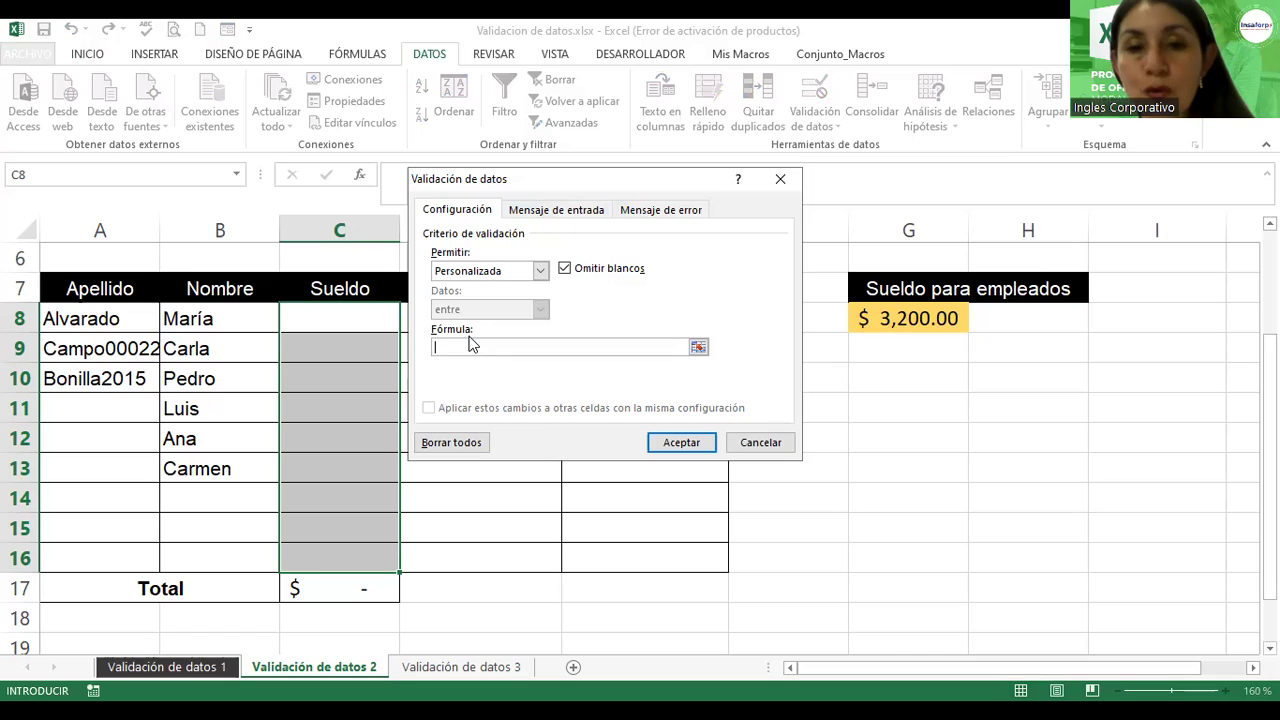
type("=suma")
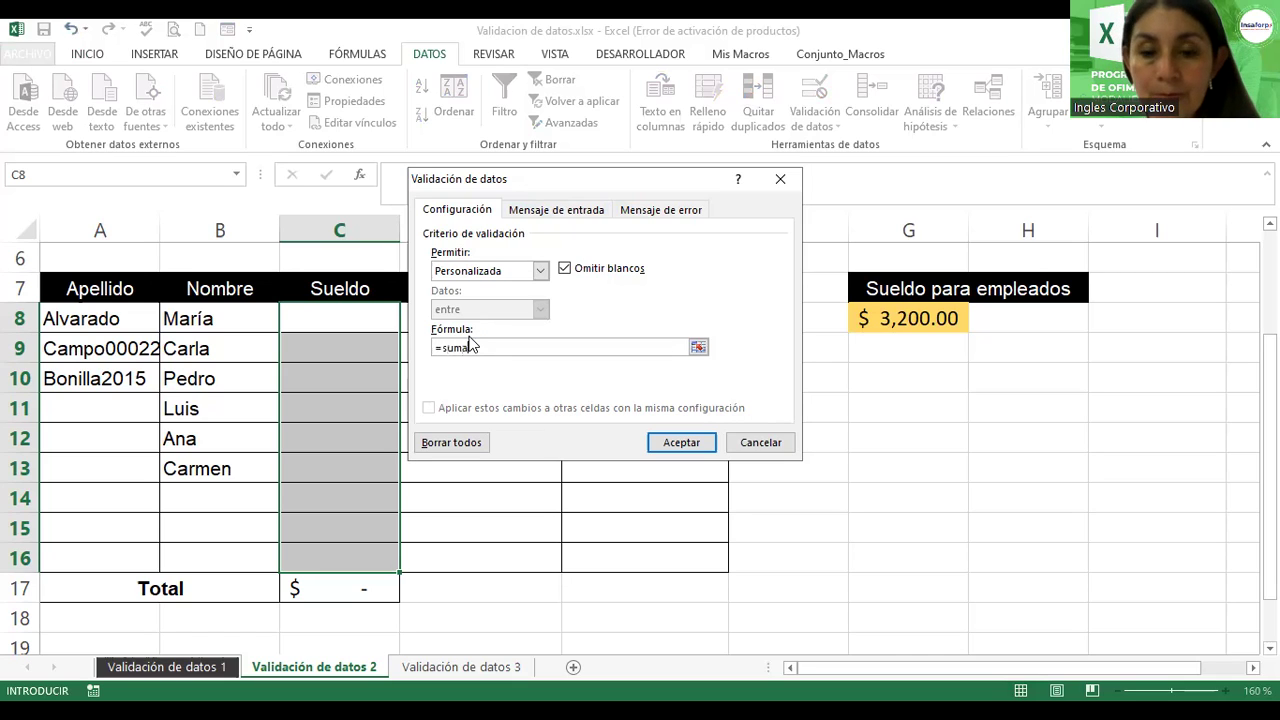
type("(")
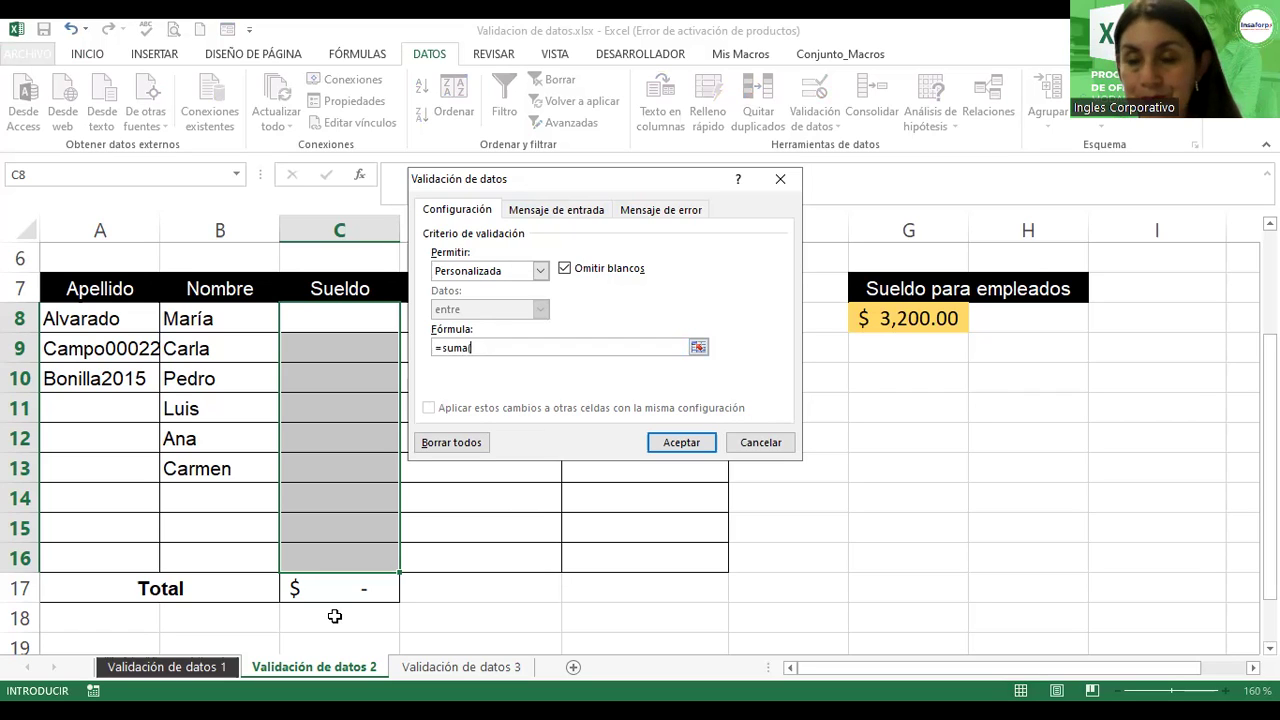
type("(")
left_click(319, 318)
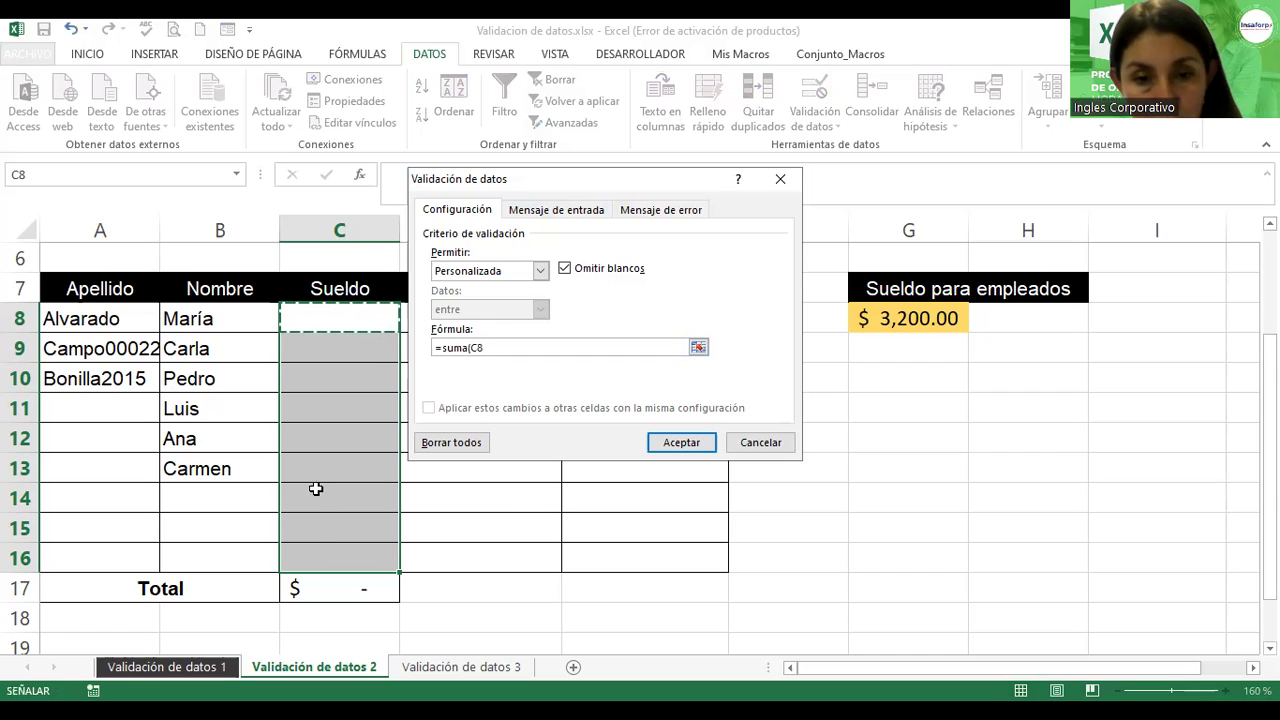
left_click_drag(315, 490, 316, 556)
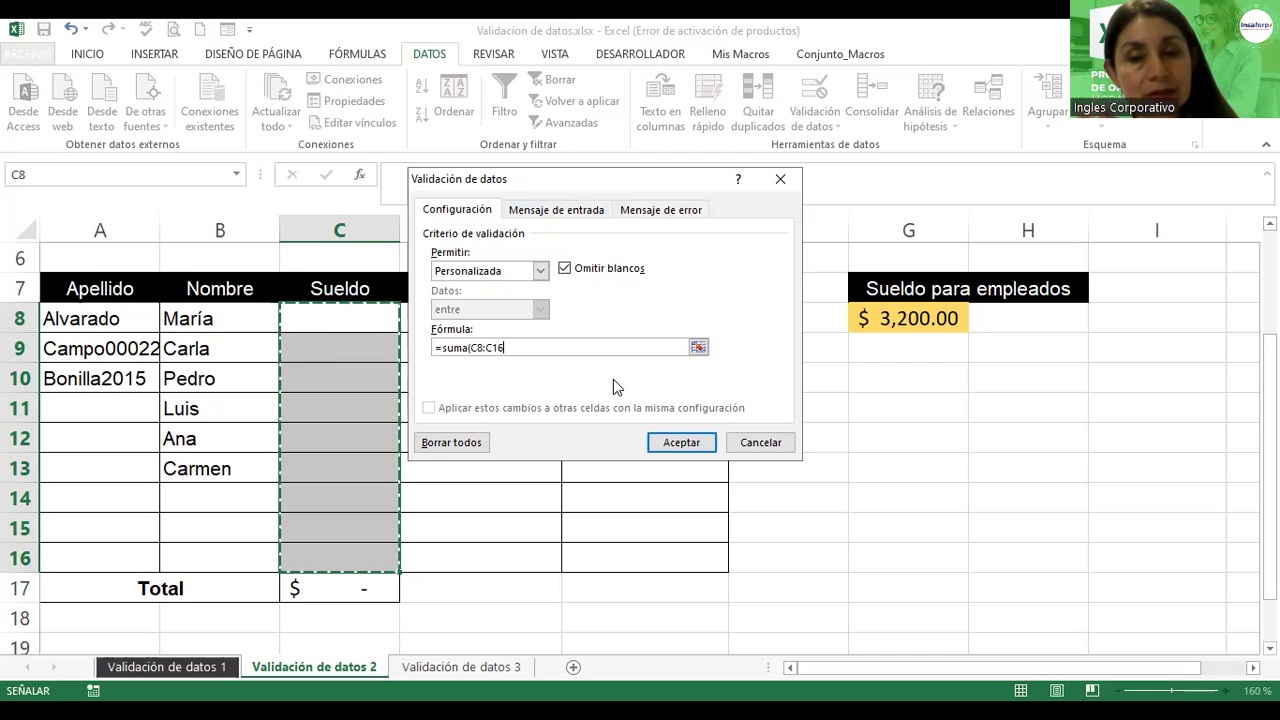
left_click(476, 347)
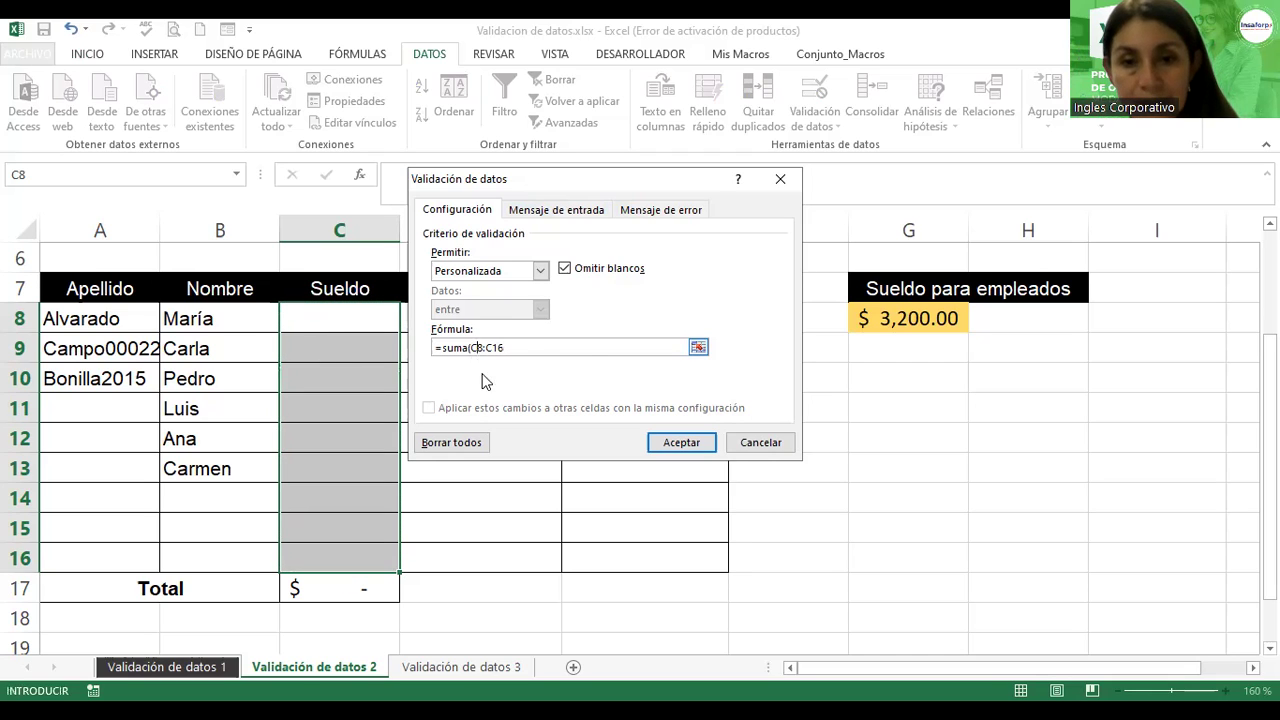
Complete the formula as =suma($C$8:$C$16)<=$G$8 with absolute references.
key("F4")
left_click(510, 347)
key("F4")
left_click(550, 349)
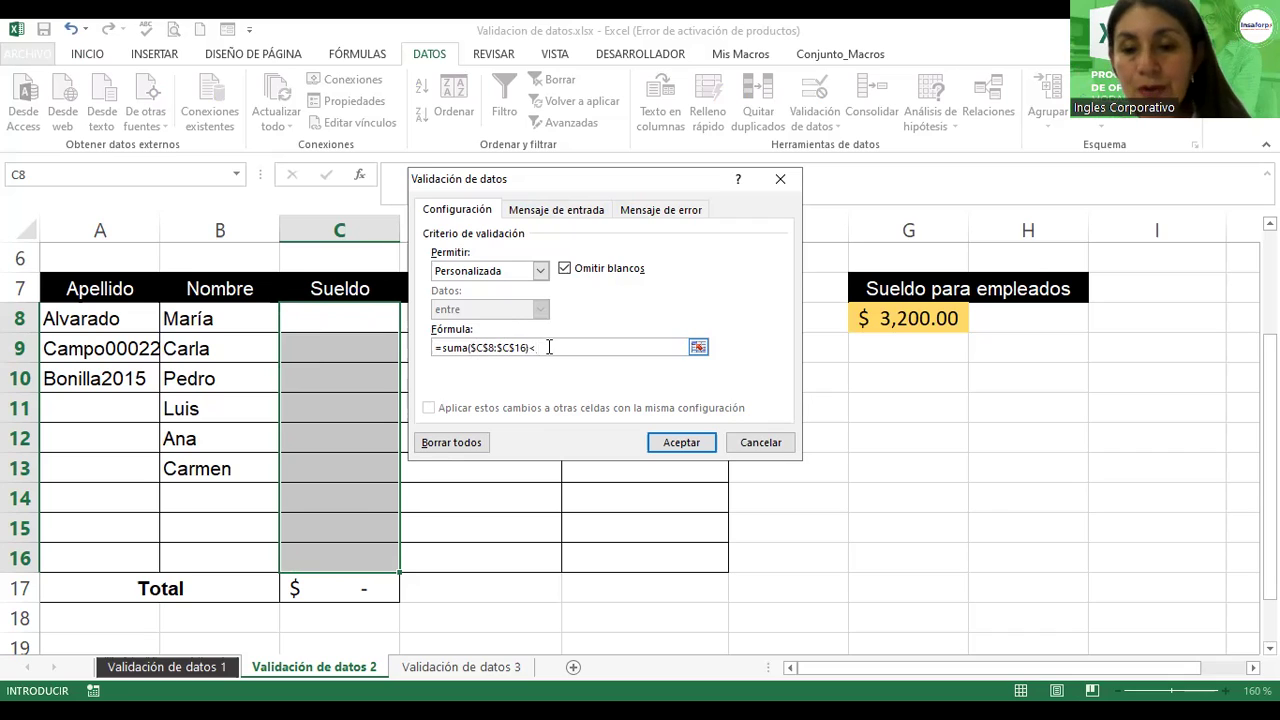
type("=")
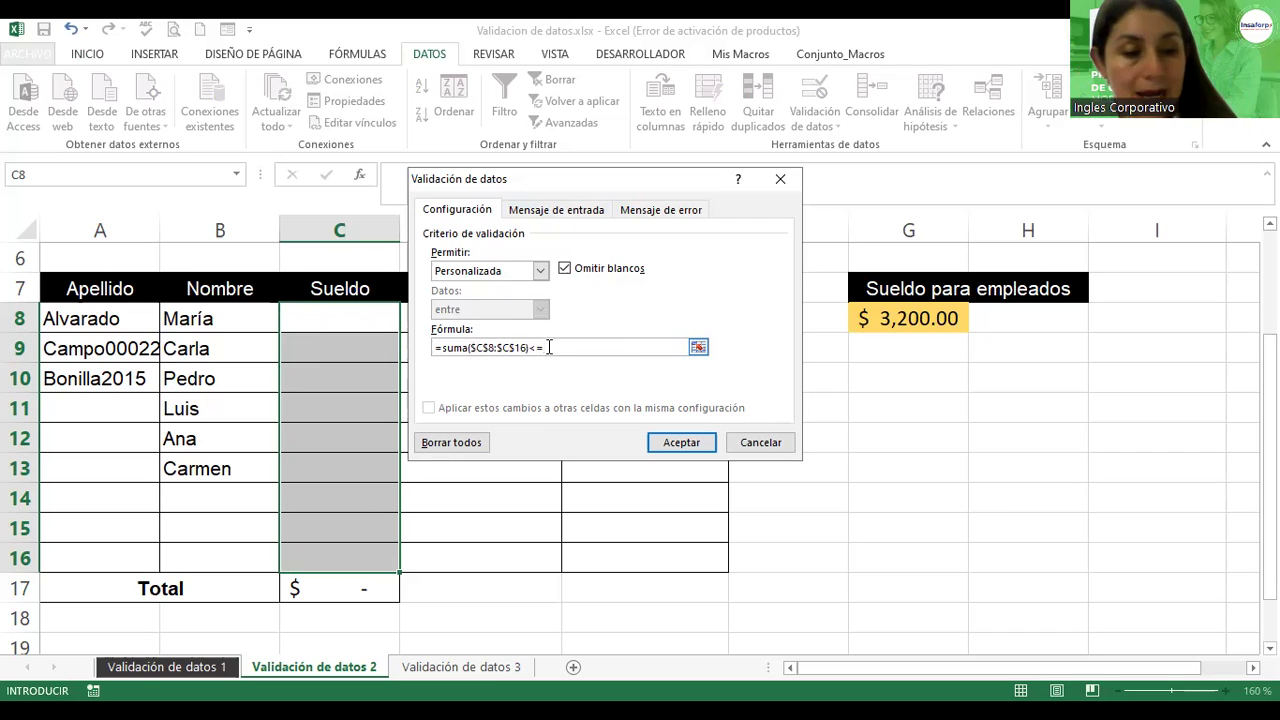
left_click(903, 317)
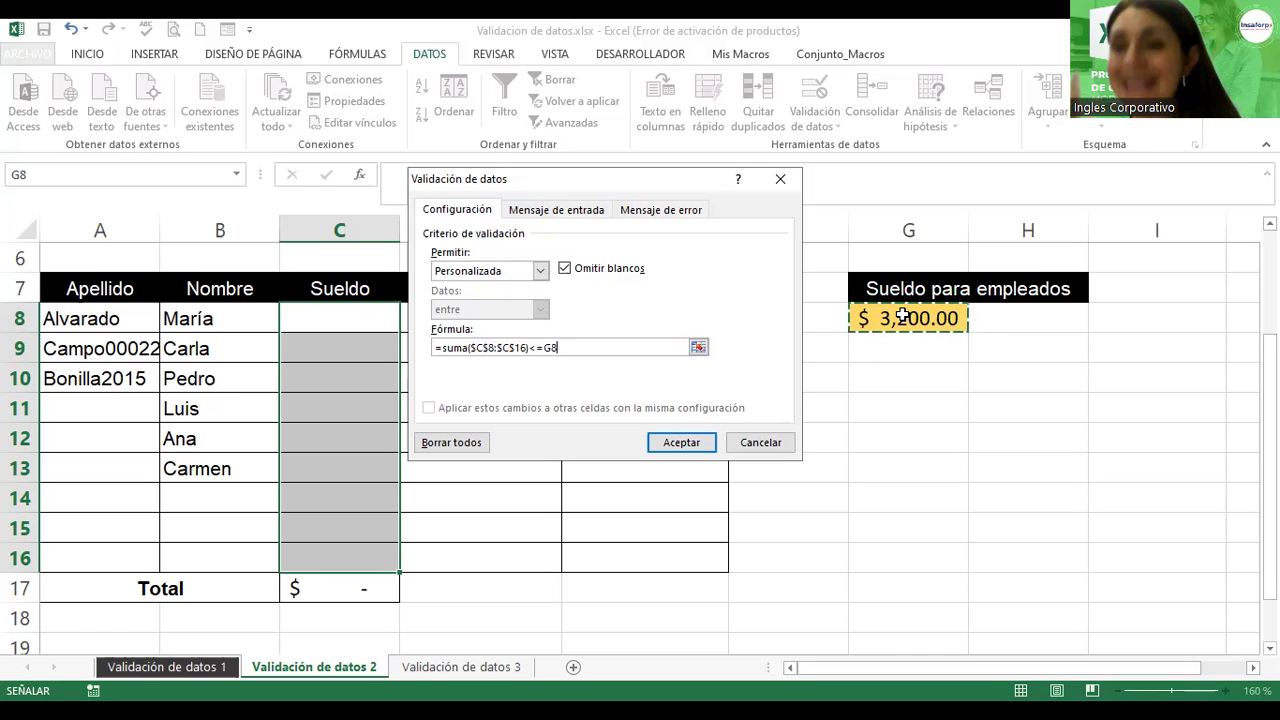
key("F4")
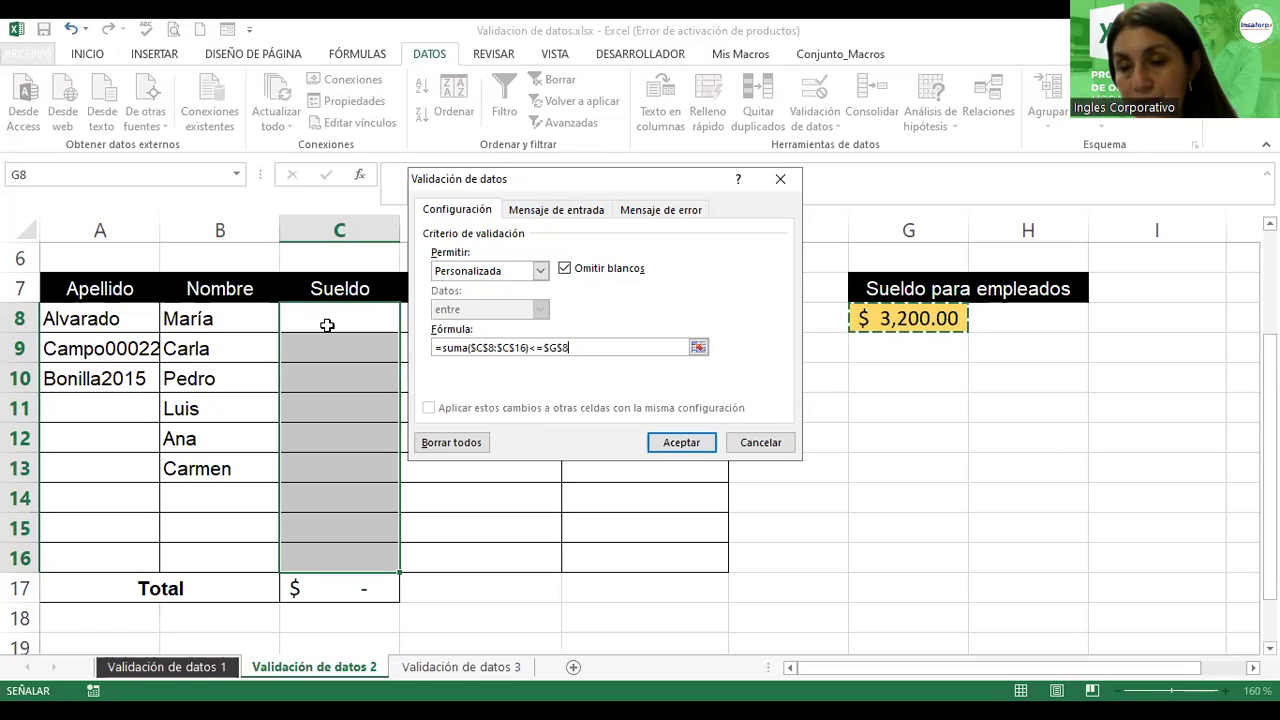
Add the input message titled 'Sueldo' reading 'Ingrese los sueldos a sus empleados'.
left_click(551, 210)
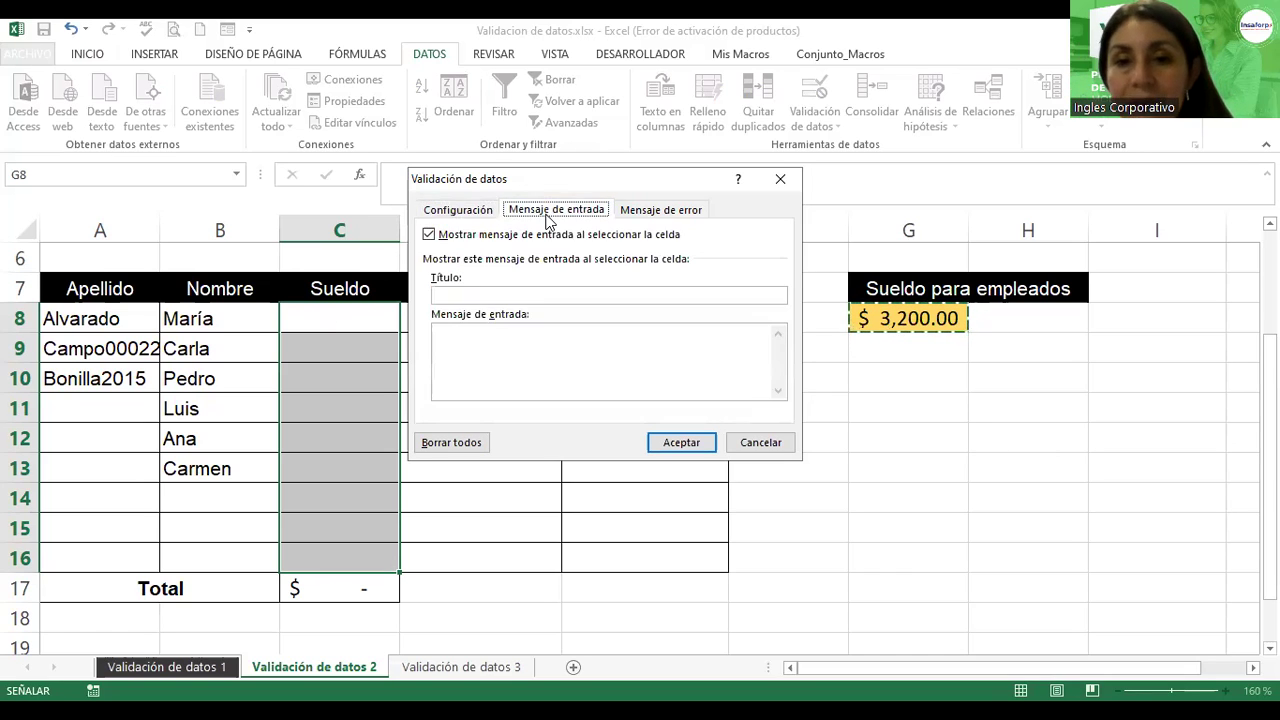
left_click(524, 293)
type("ueldo")
left_click(508, 350)
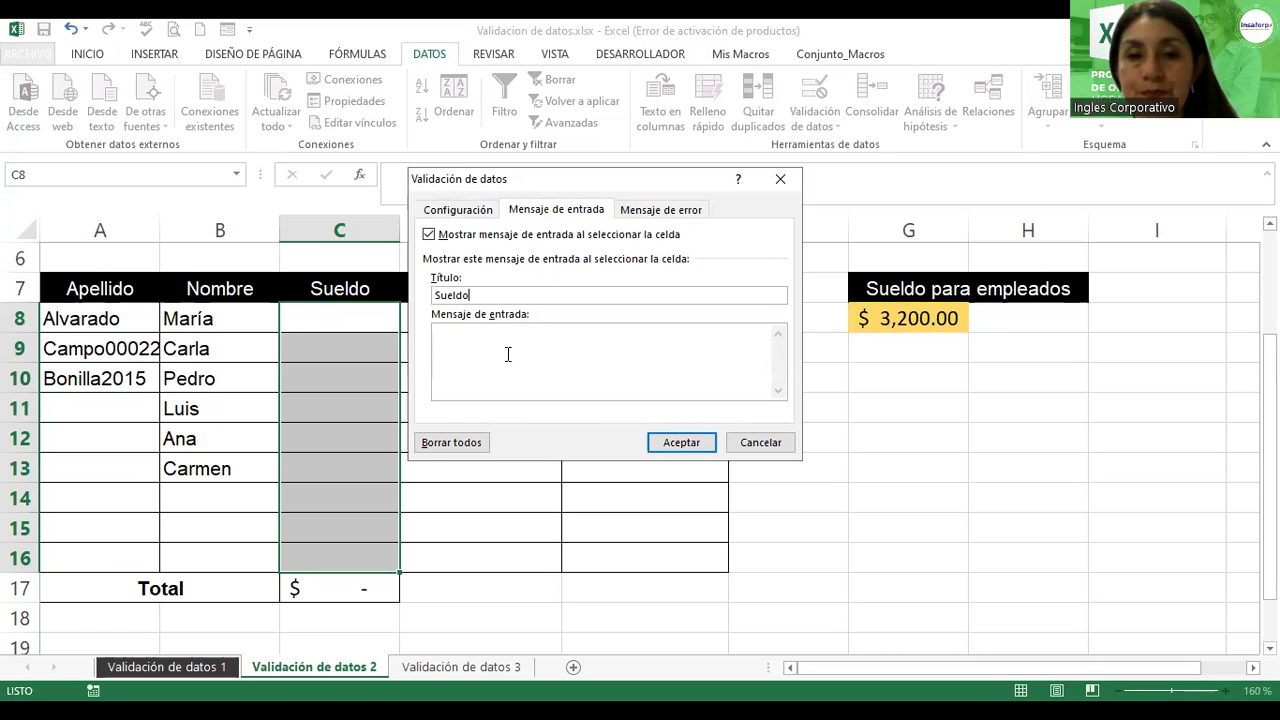
type("Ingrese los sueldos a sus empre")
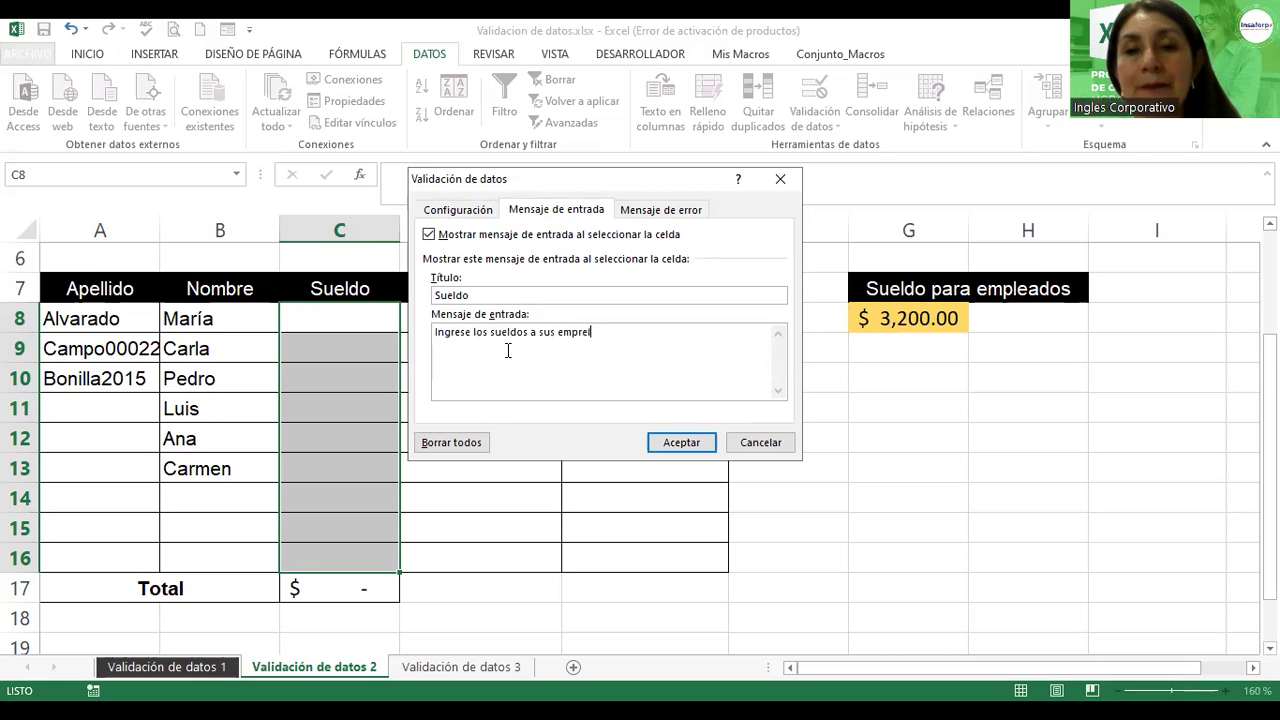
type("leados")
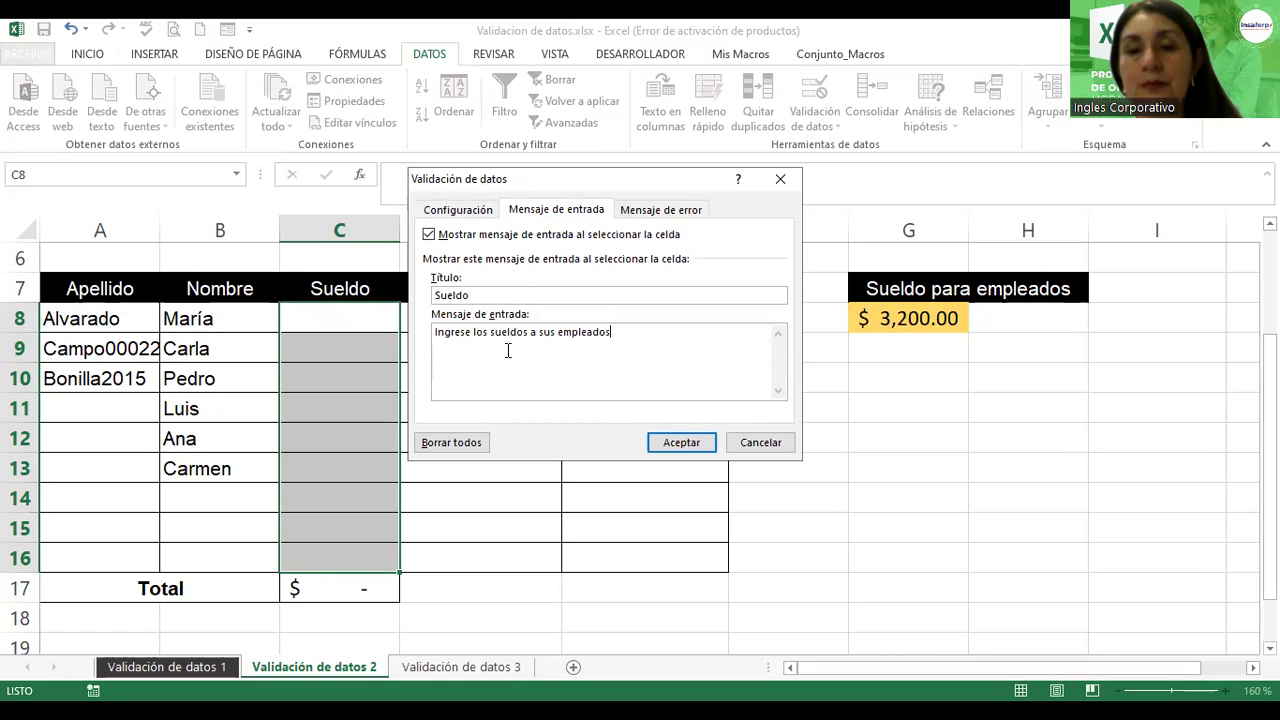
Add the stop alert 'Error de sueldo' with message 'Dato inválido' and apply the validation.
left_click(658, 212)
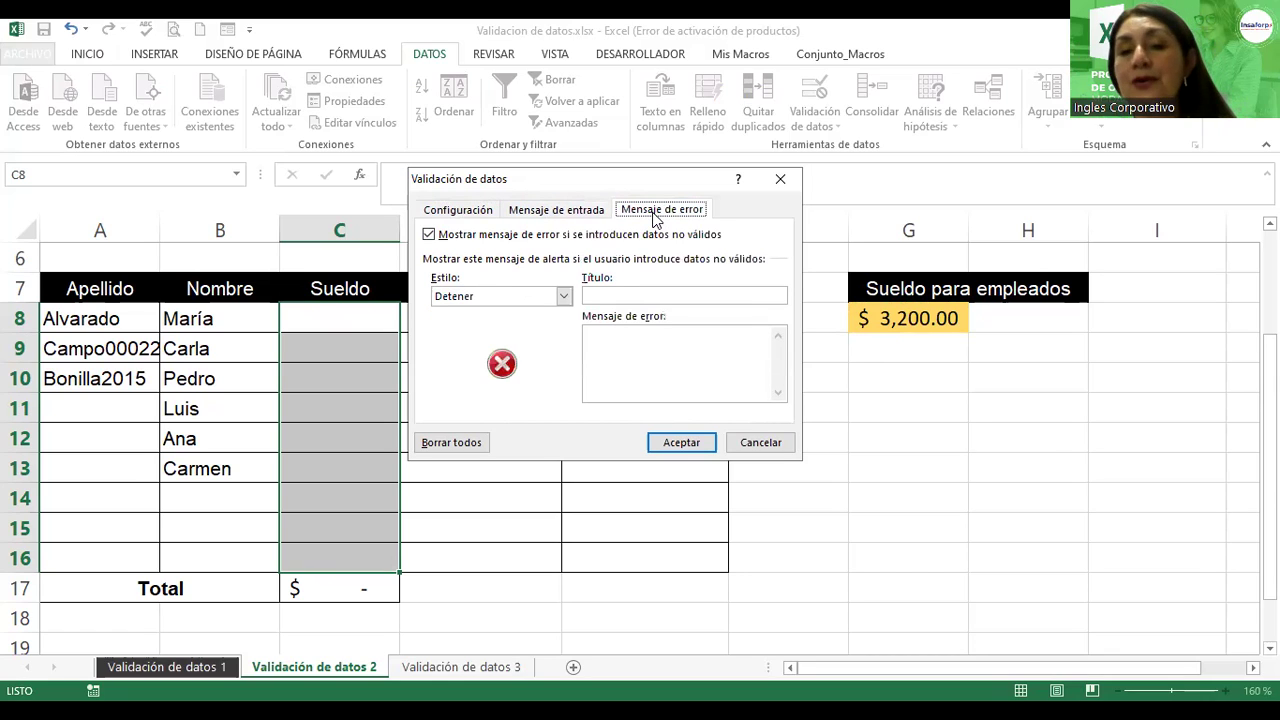
left_click(668, 297)
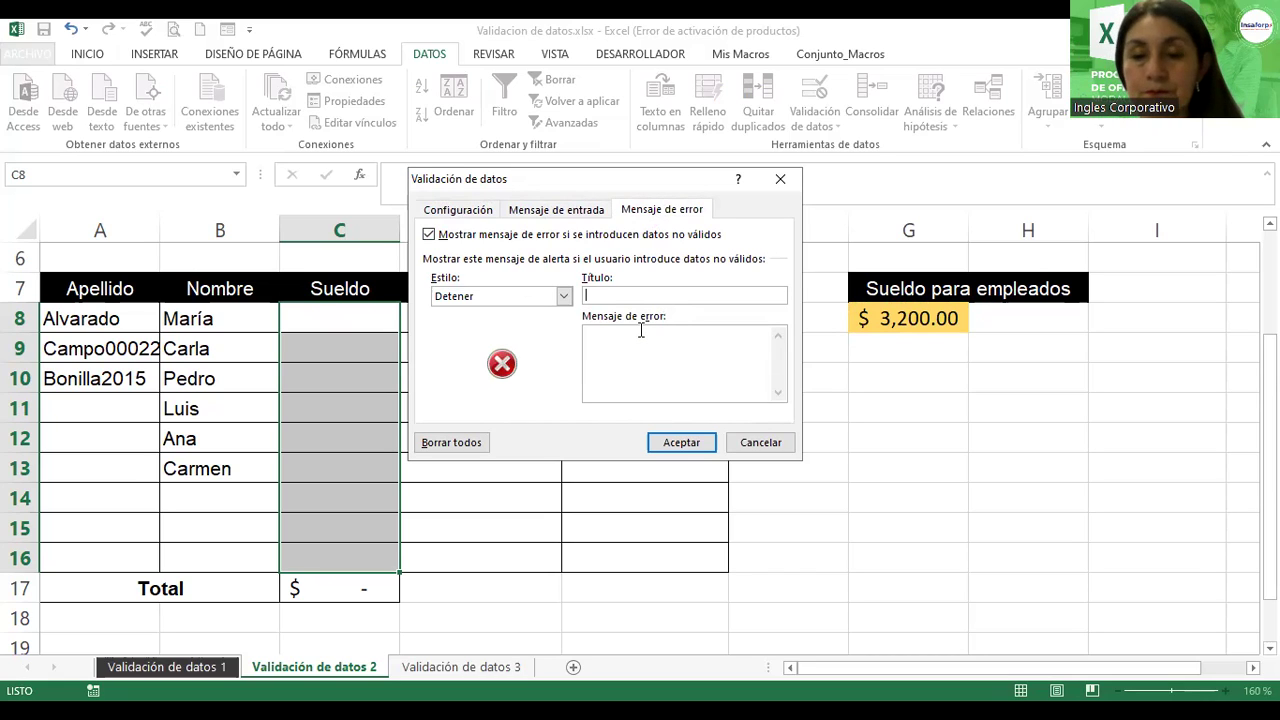
type("Error ")
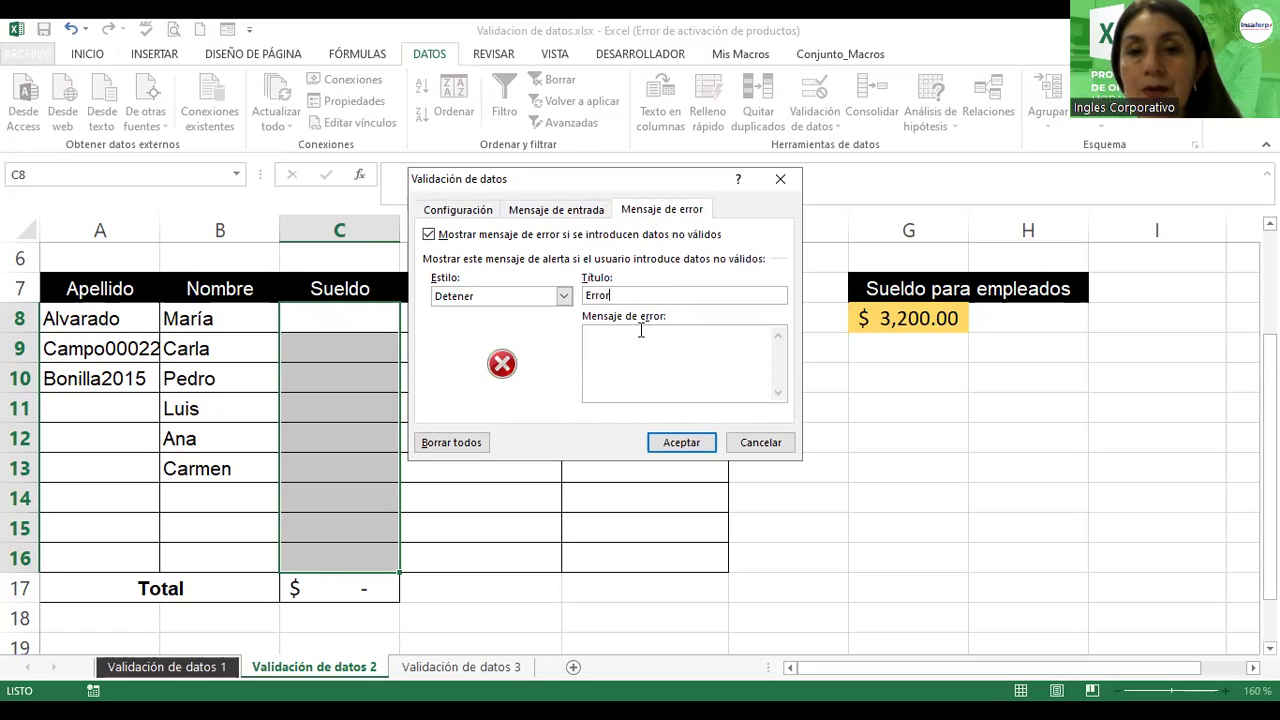
type("de sueldo")
left_click(641, 331)
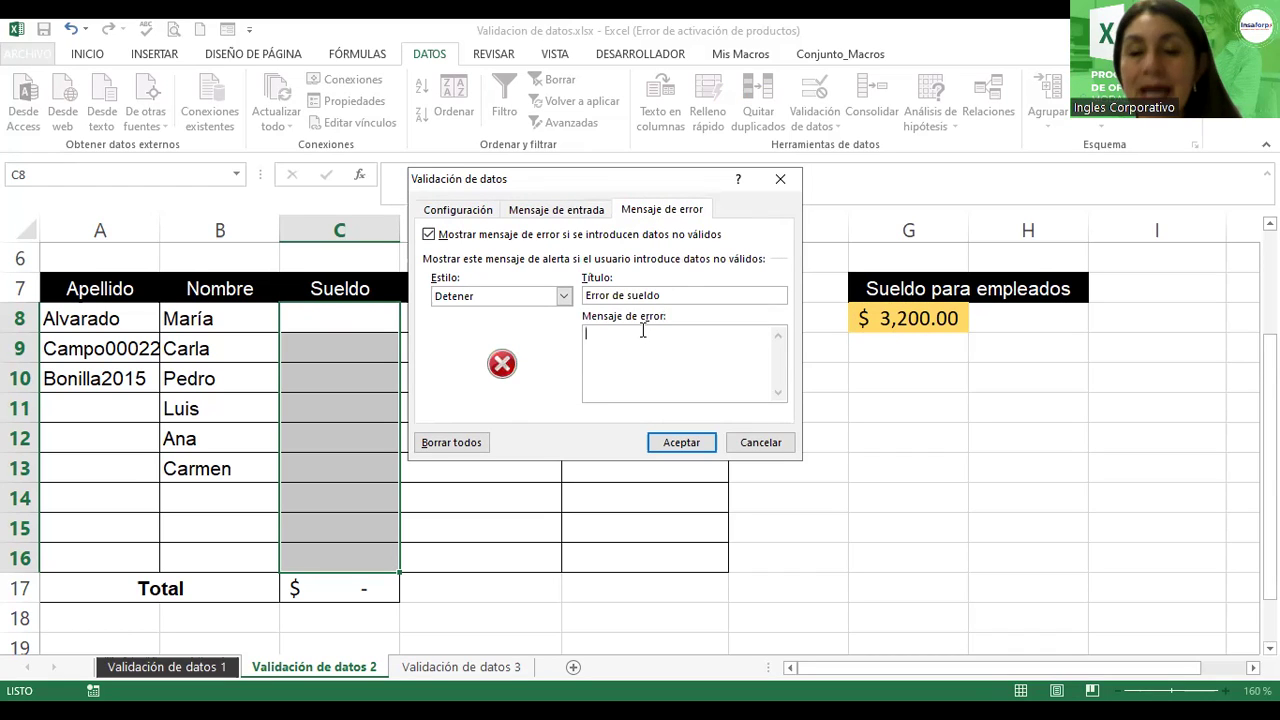
type("Datos")
key("BackSpace")
key("BackSpace")
type("inválido")
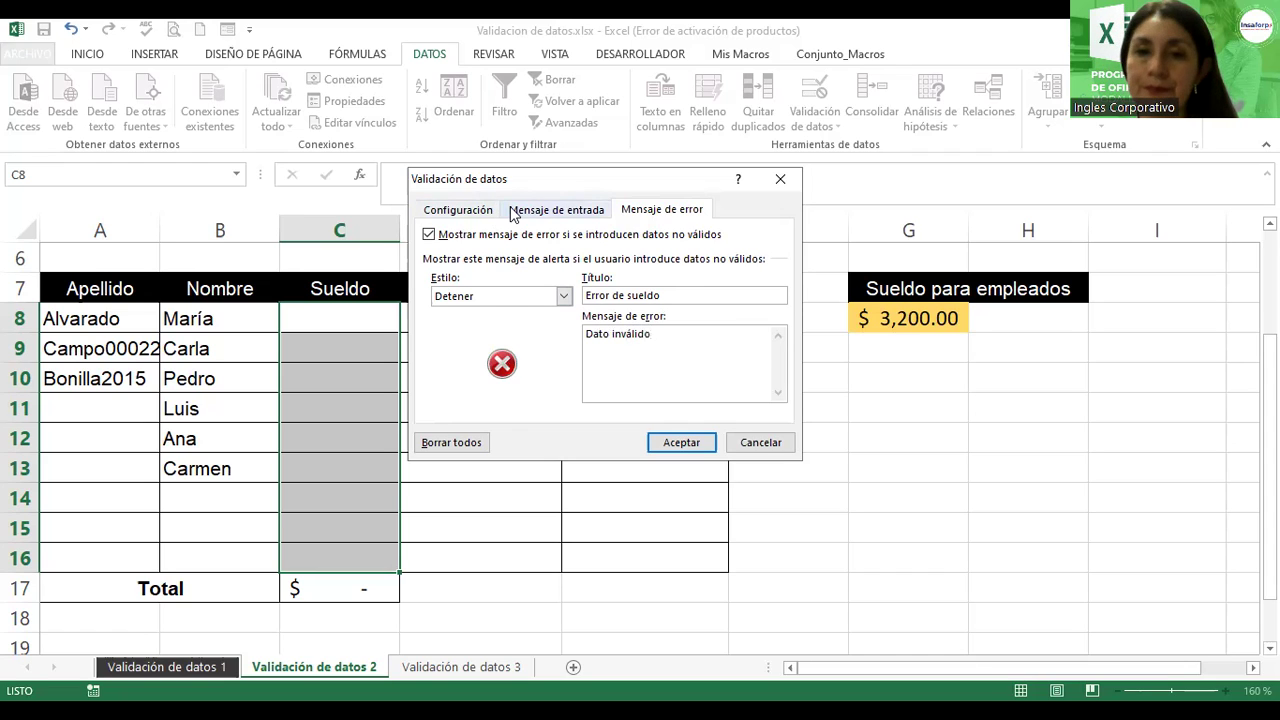
left_click(512, 211)
left_click(462, 212)
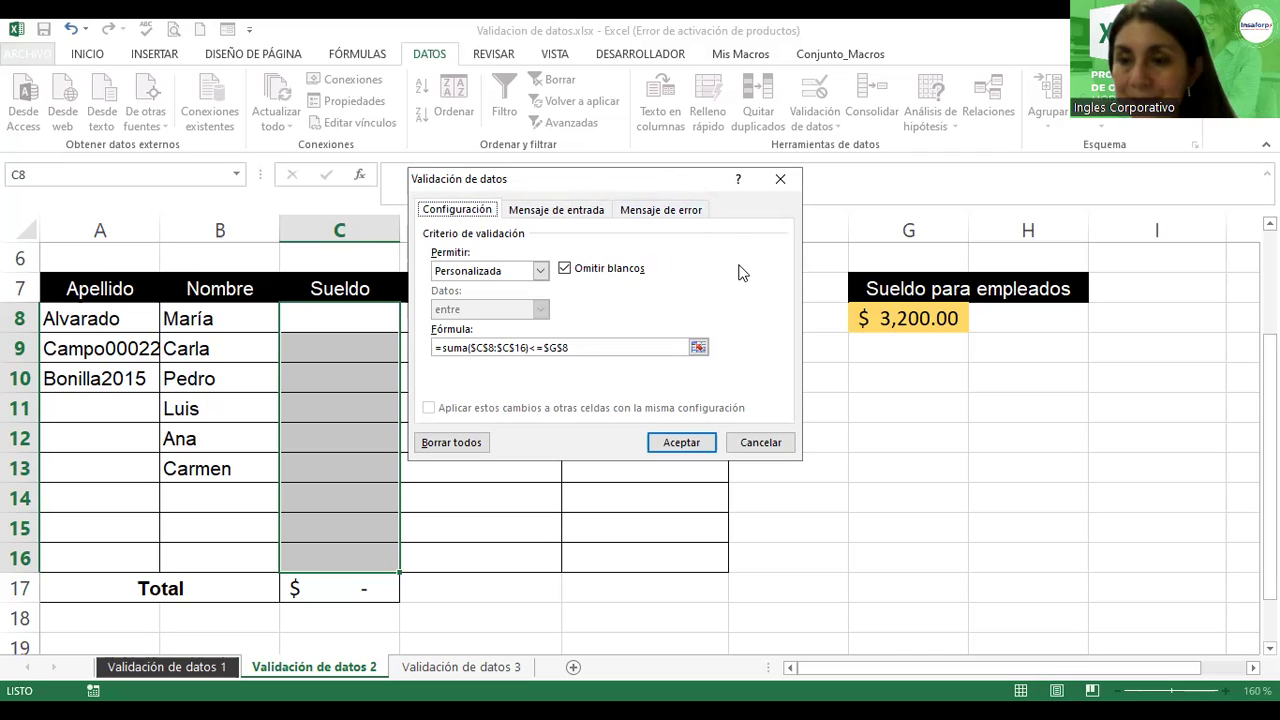
left_click(681, 445)
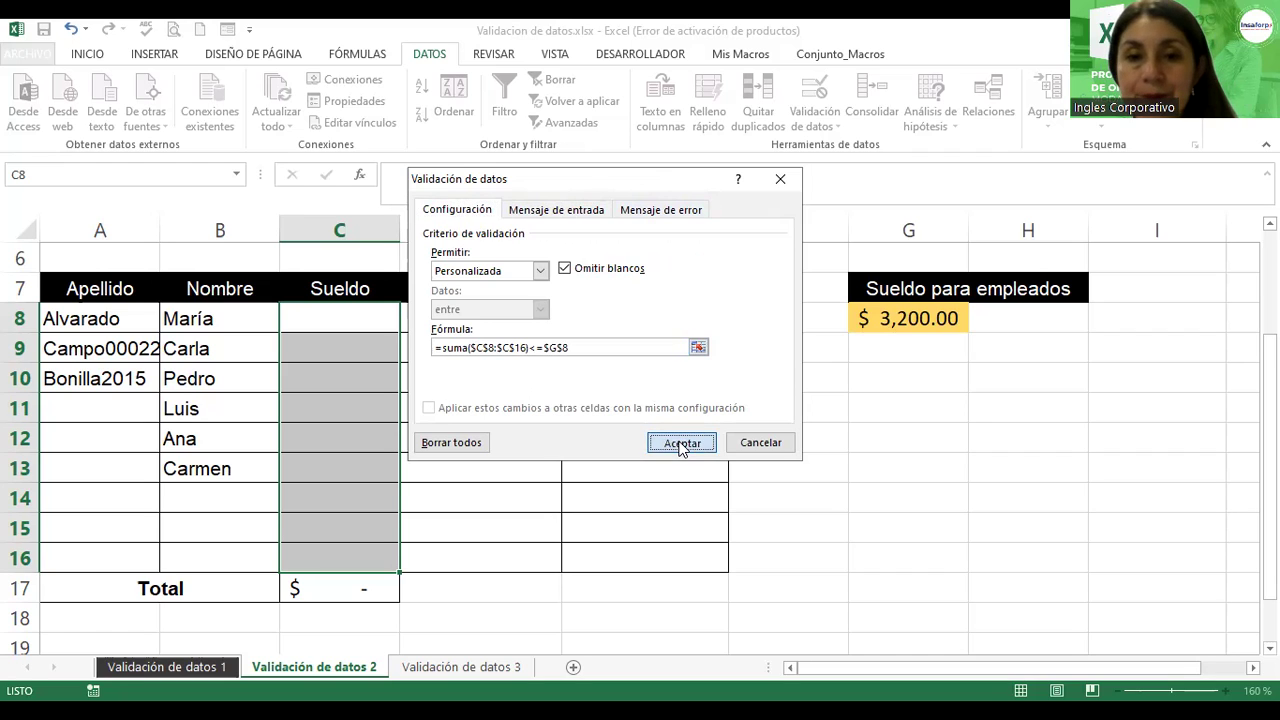
Enter salaries 200, 500 and 1000 in C8:C10, then see 3500 rejected in C11.
left_click(326, 349)
key("Down")
key("Down")
key("Down")
key("Down")
key("Up")
key("Up")
key("Up")
key("Up")
key("Up")
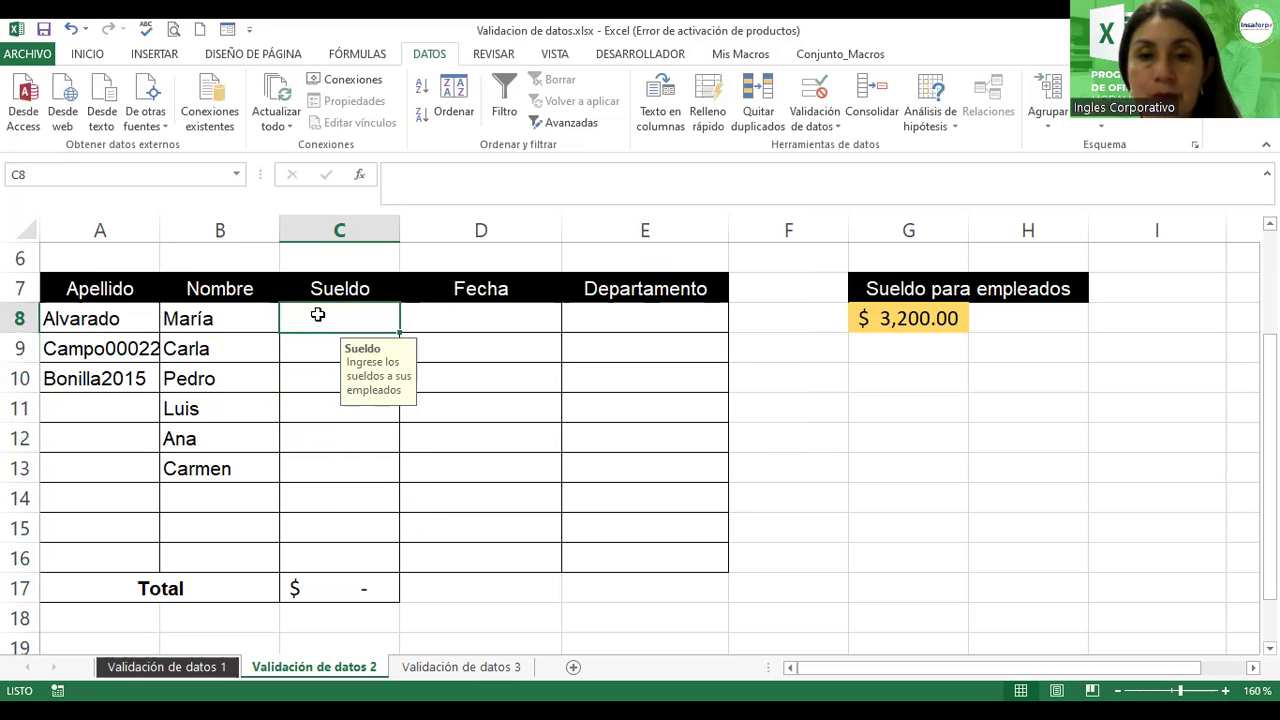
type("200")
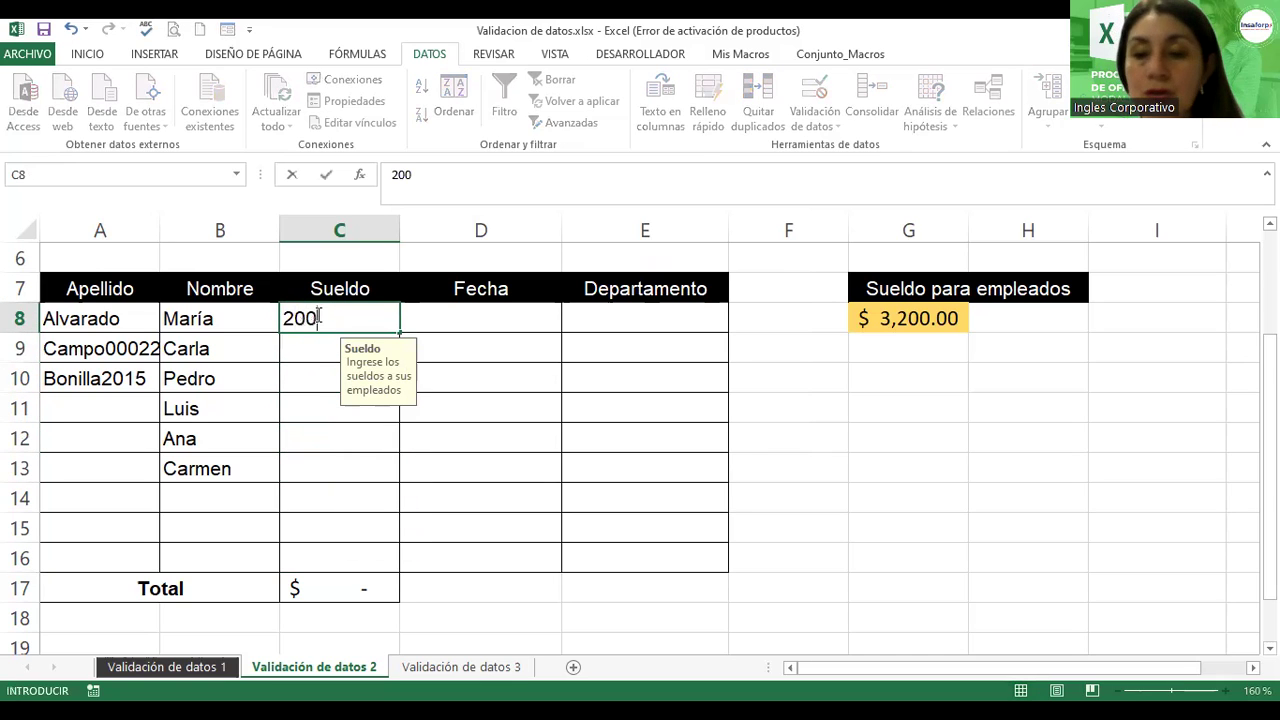
key("Return")
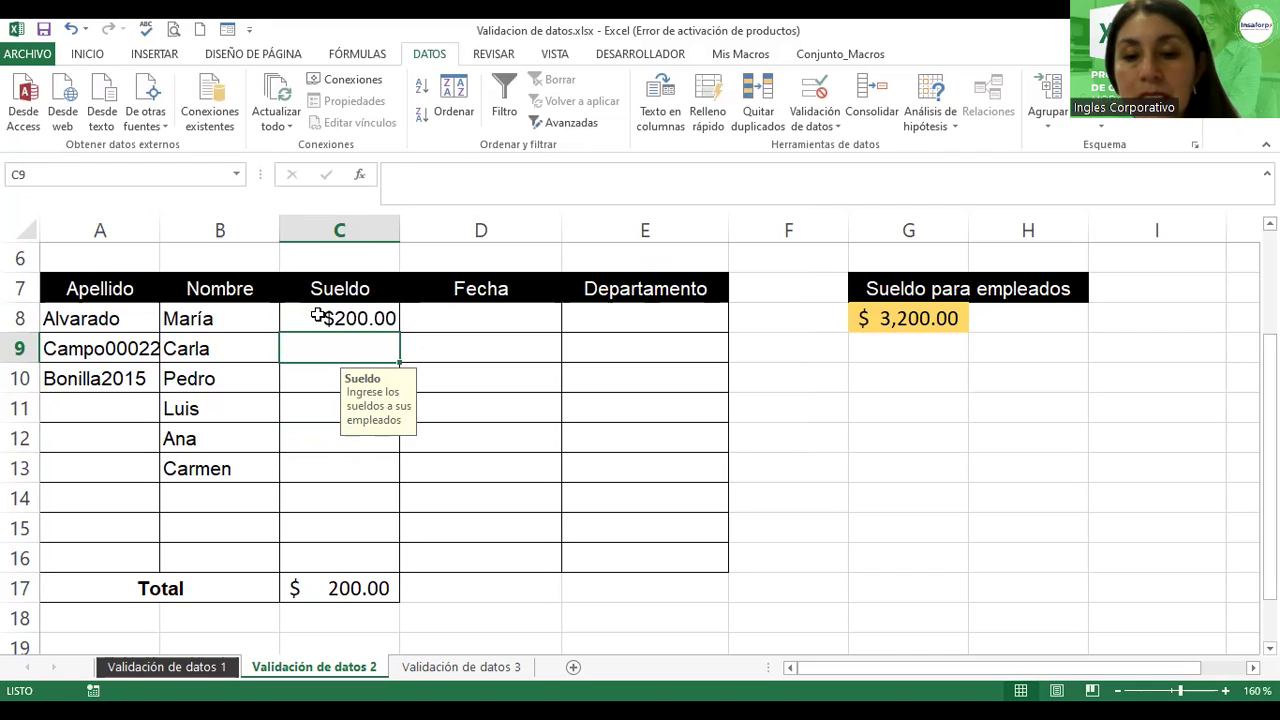
type("500")
key("Return")
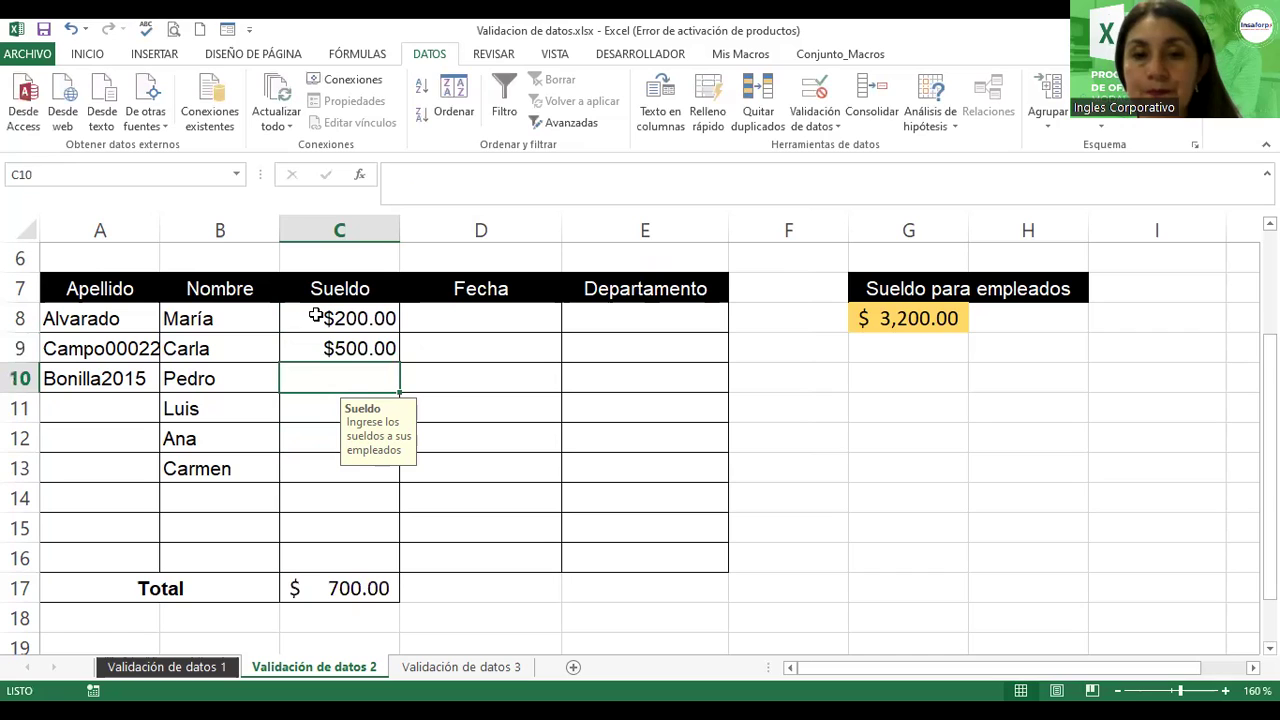
type("1000")
key("Return")
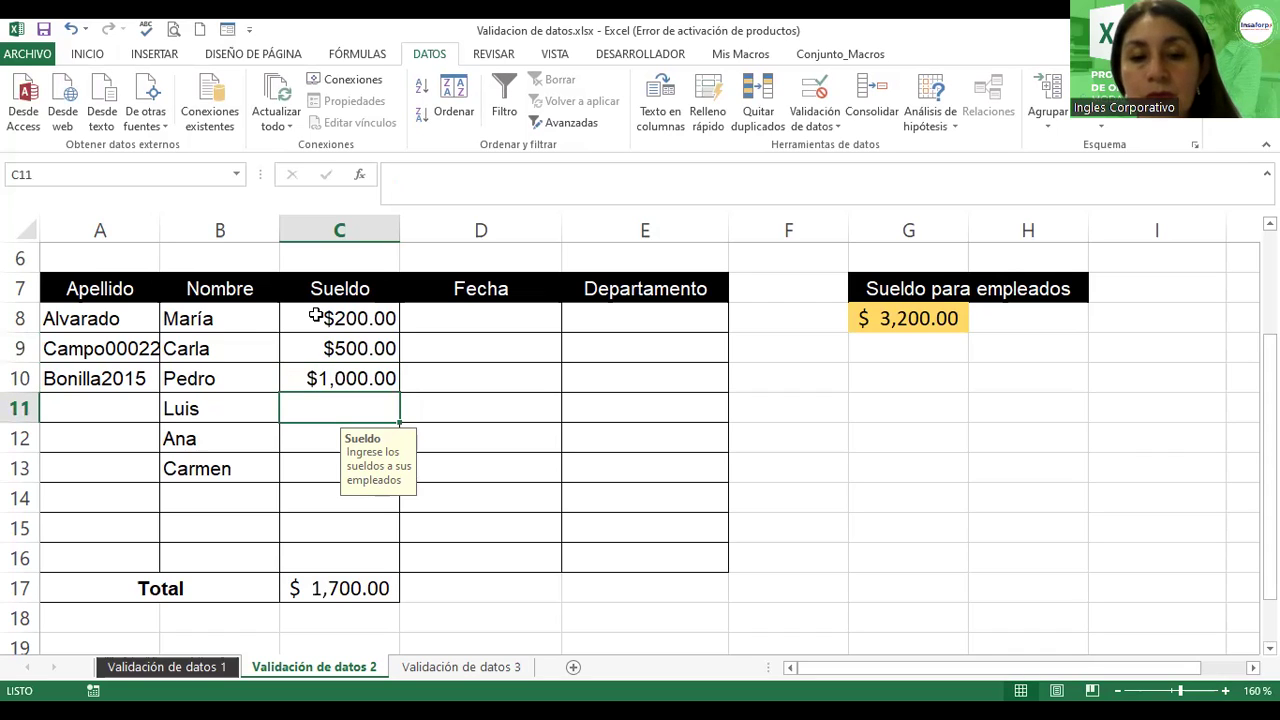
type("3500")
key("Return")
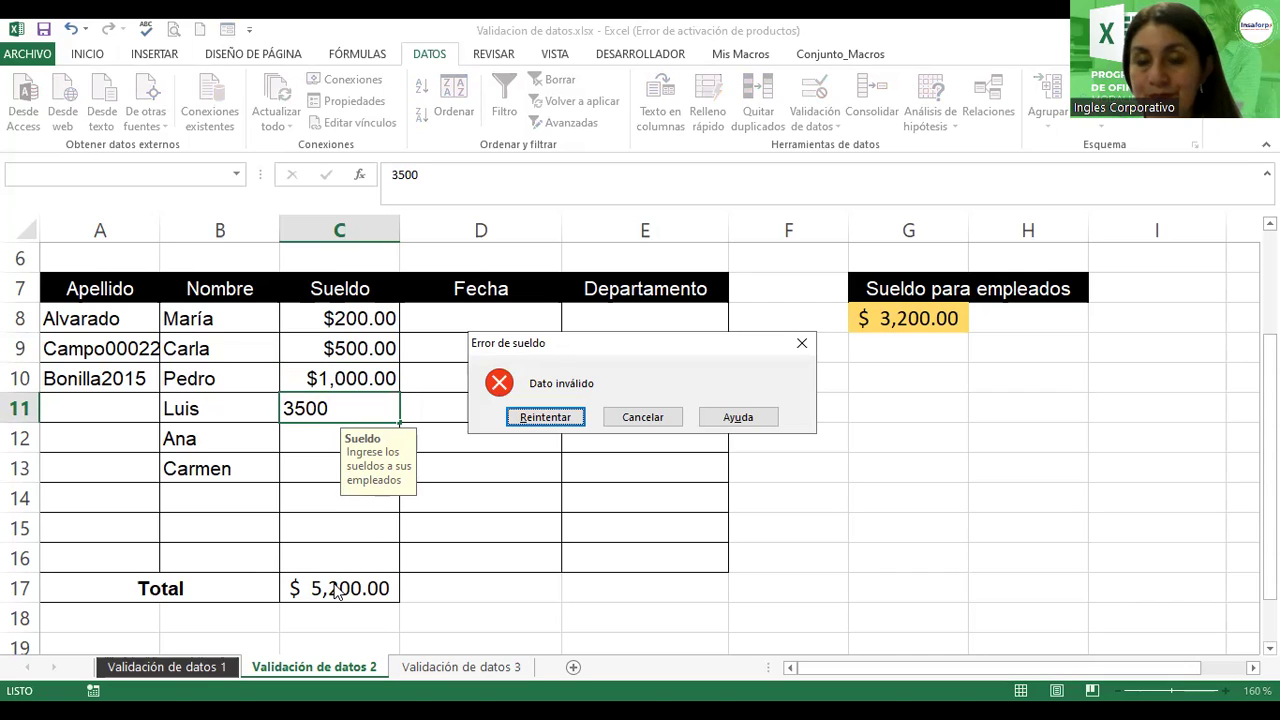
Replace the rejected 3500 with 600 in C11, enter 800 in C12, and see 250 rejected in C13.
left_click(546, 418)
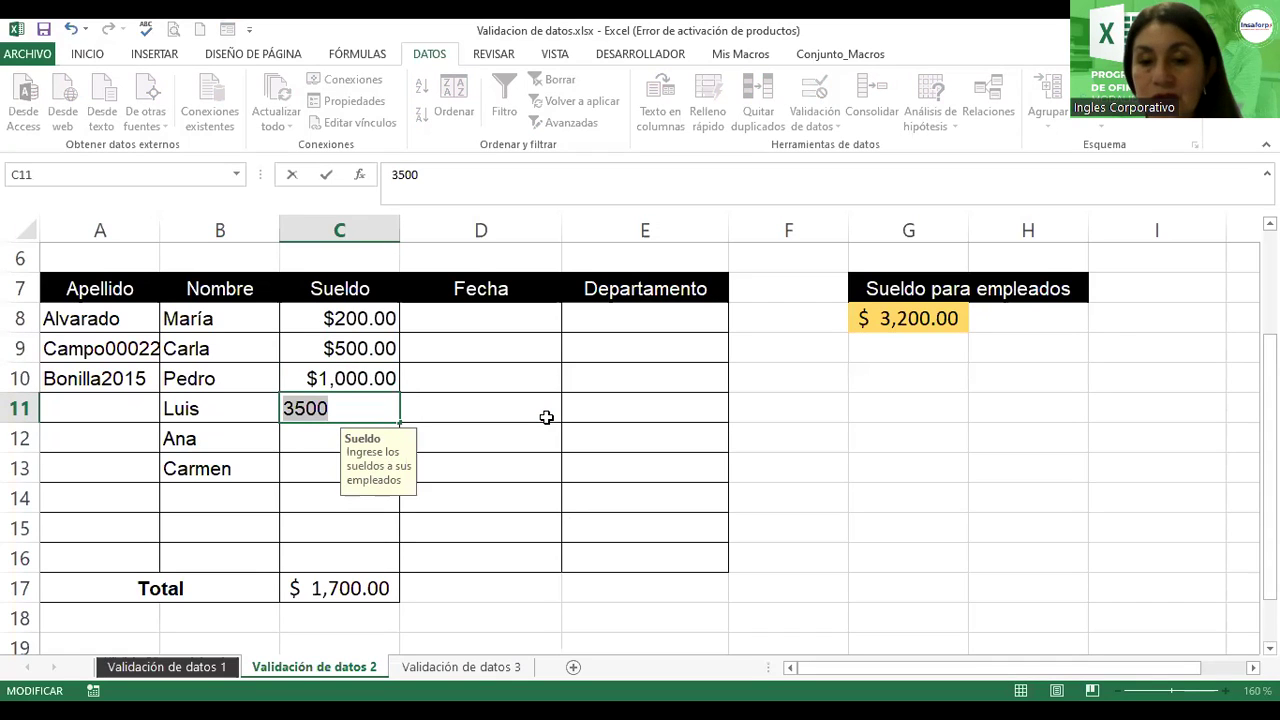
key("BackSpace")
type("600")
key("Return")
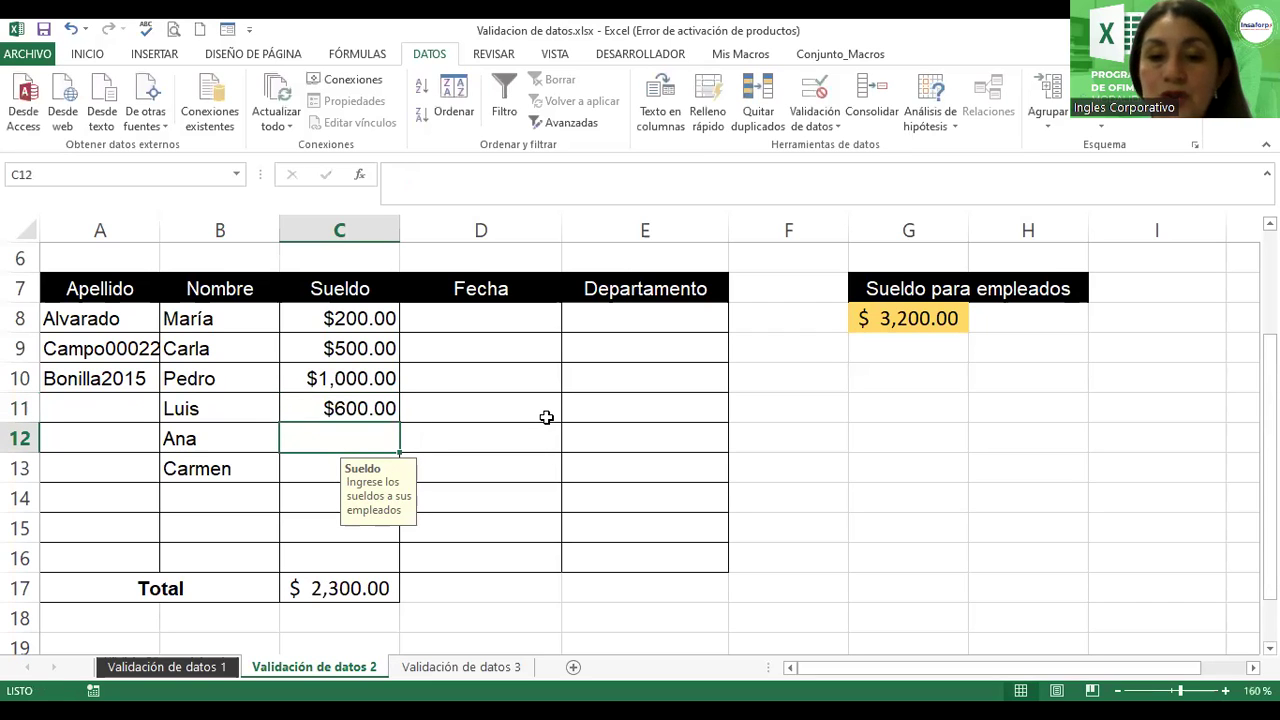
type("800")
key("Return")
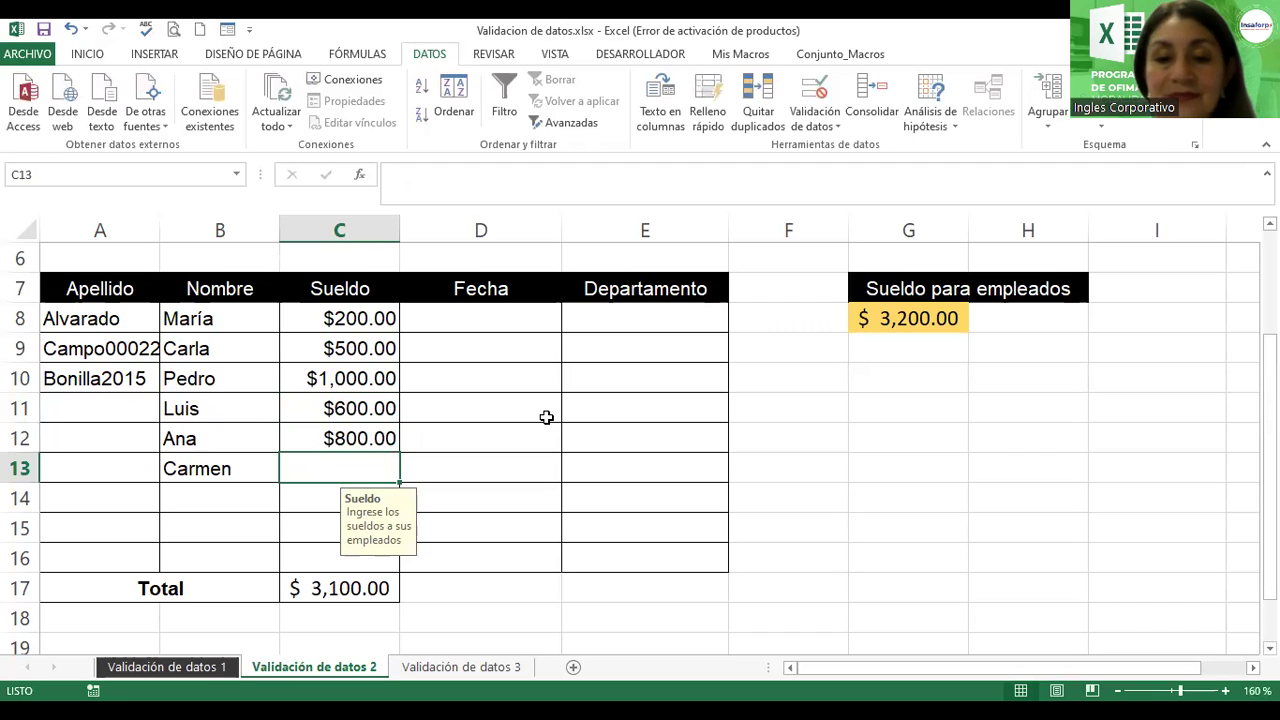
type("250")
key("Return")
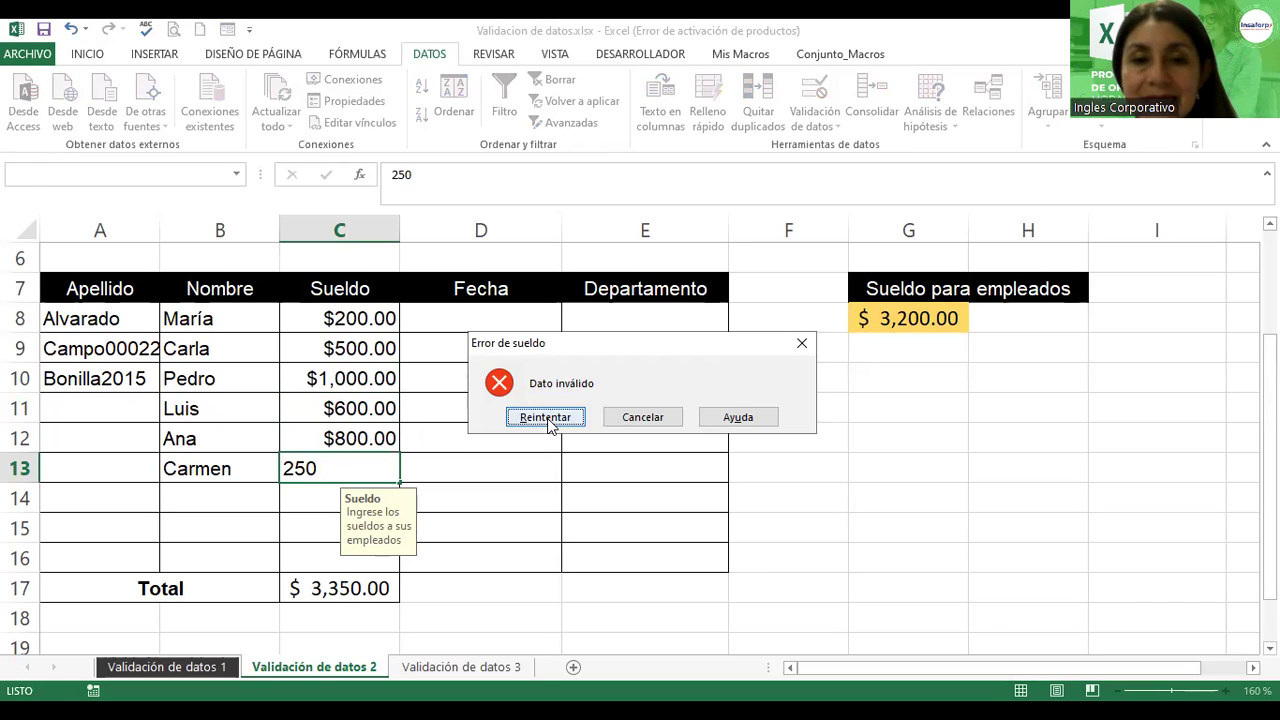
See 150 also rejected in C13, then enter 100 so the total hits exactly $3,200.00.
left_click(548, 422)
key("BackSpace")
type("150")
key("Return")
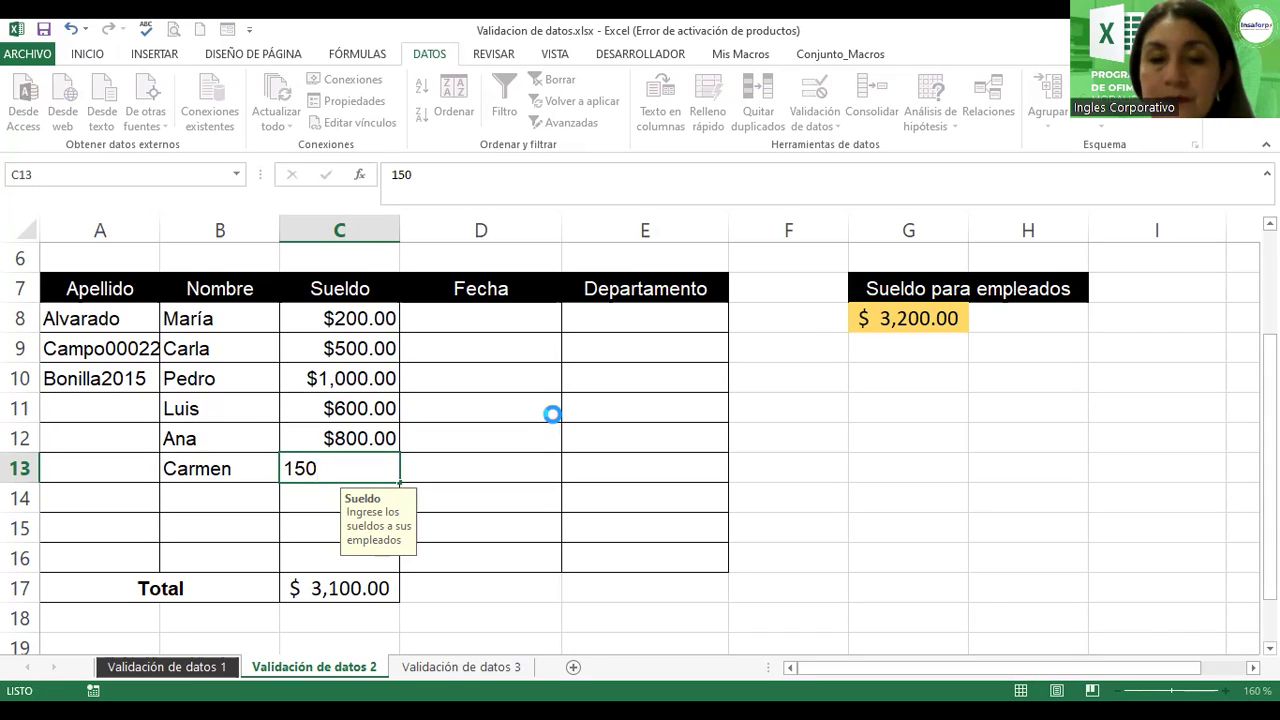
left_click(548, 418)
type("100")
key("Return")
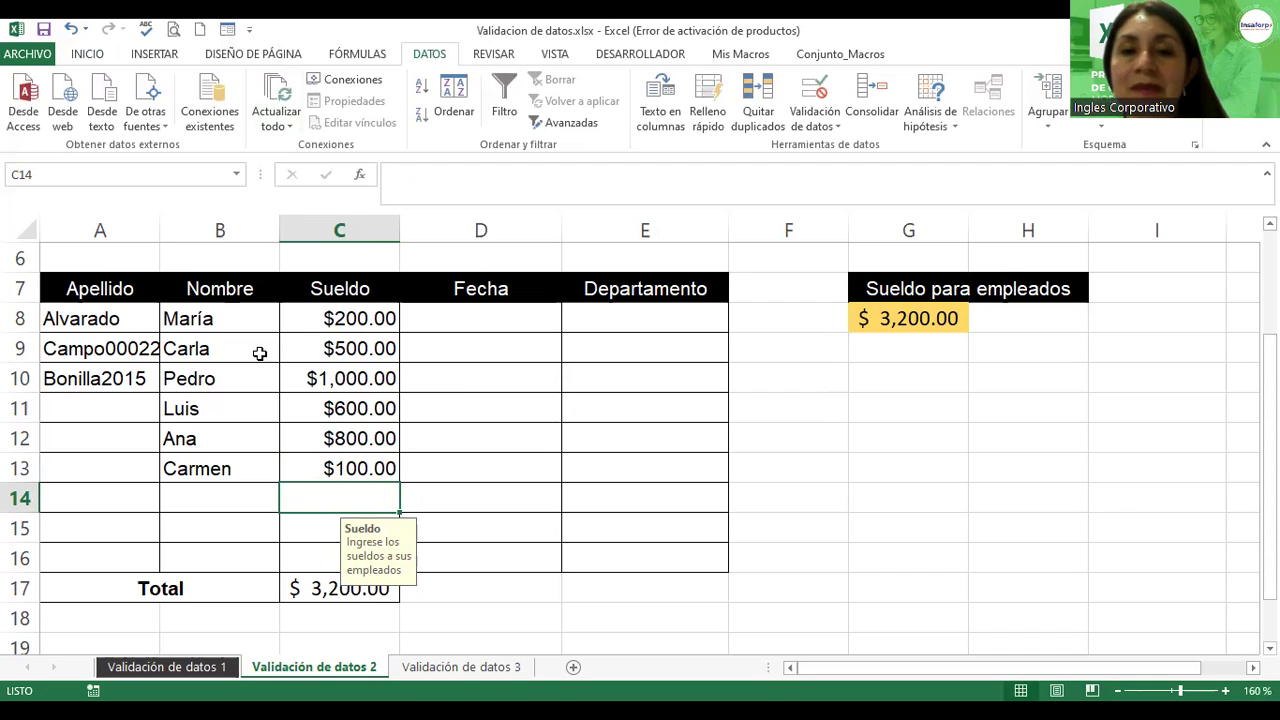
left_click(284, 374)
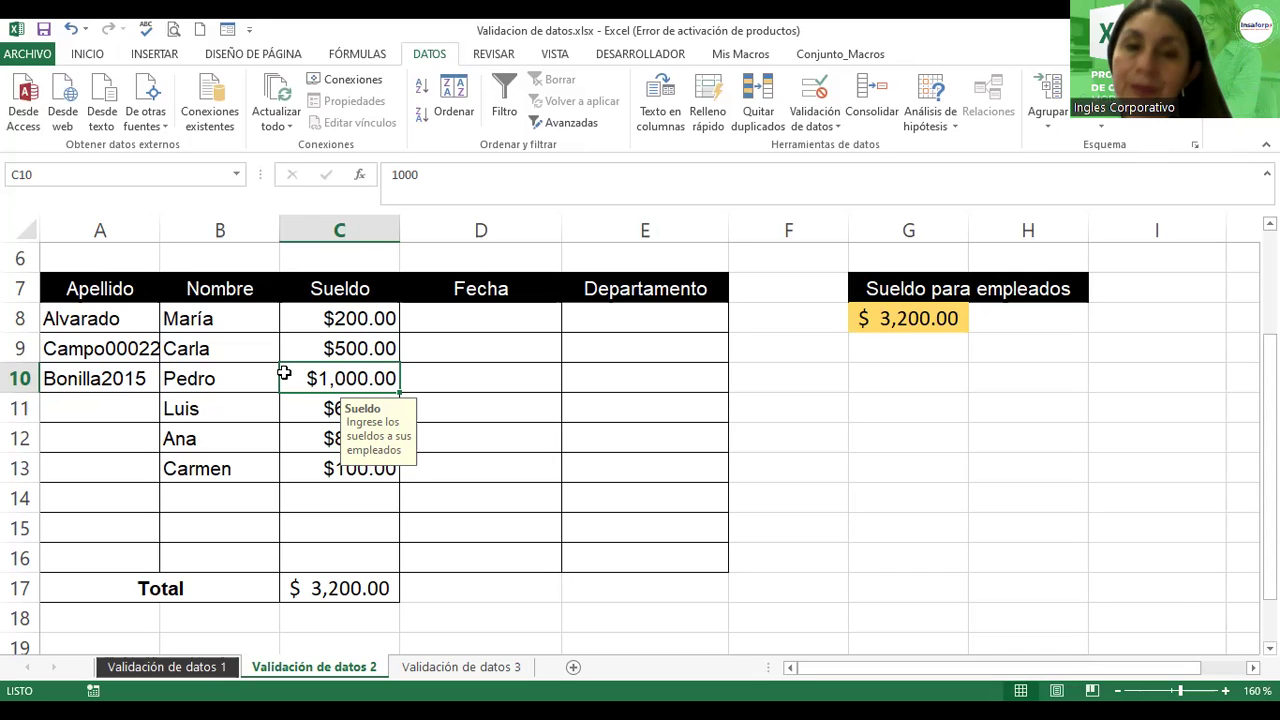
left_click(486, 411)
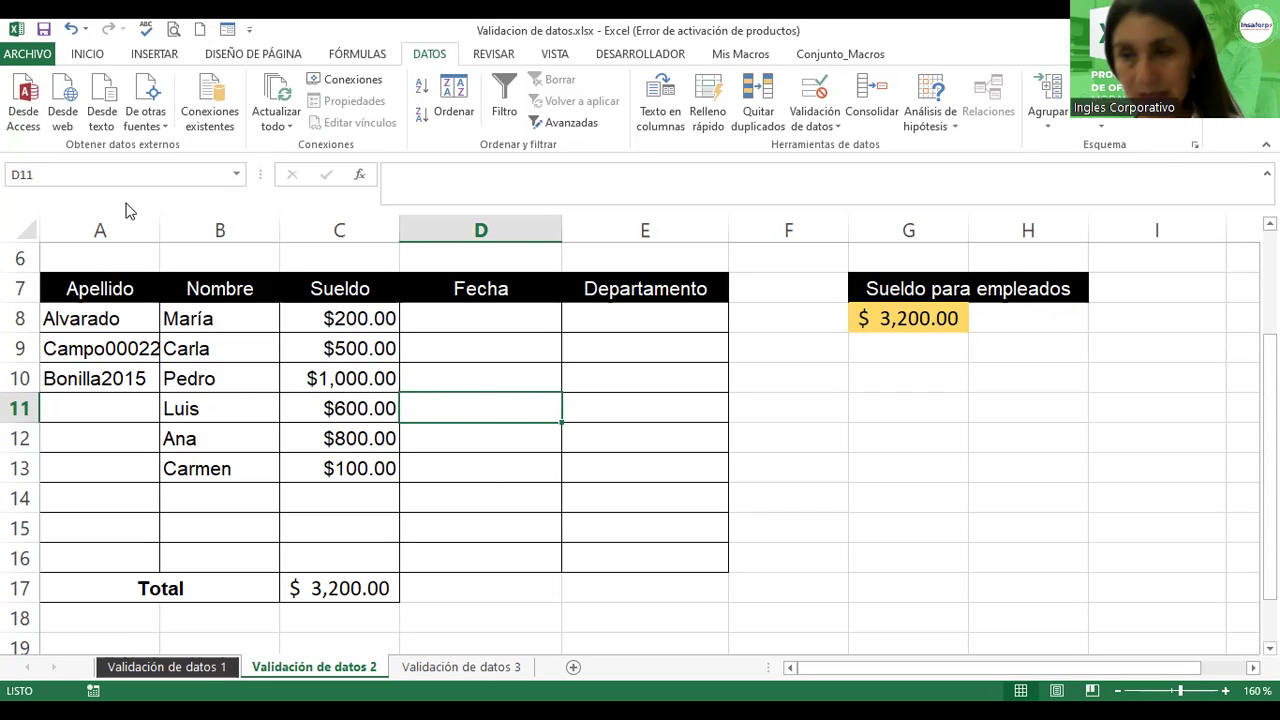
Step back through Validación de datos 3 and 2 to Validación de datos 1, with Lunes, Miércoles, Domingo in F9:F11.
left_click(470, 669)
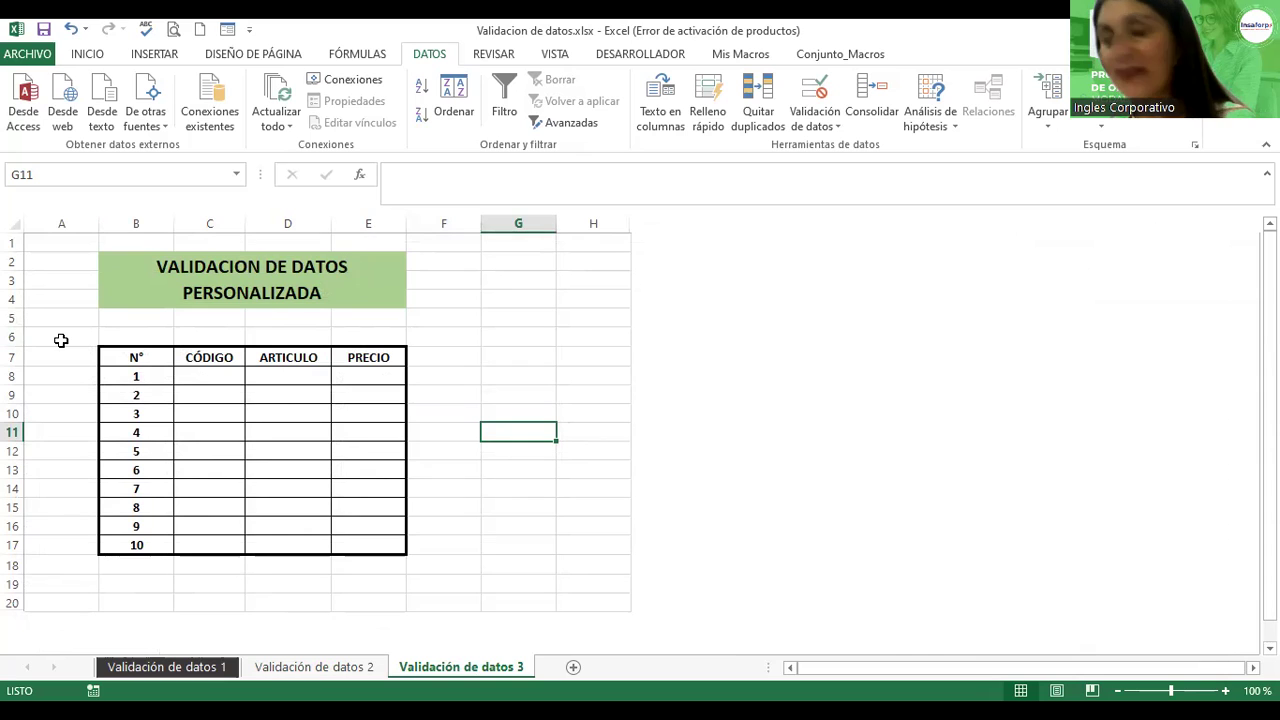
left_click(316, 667)
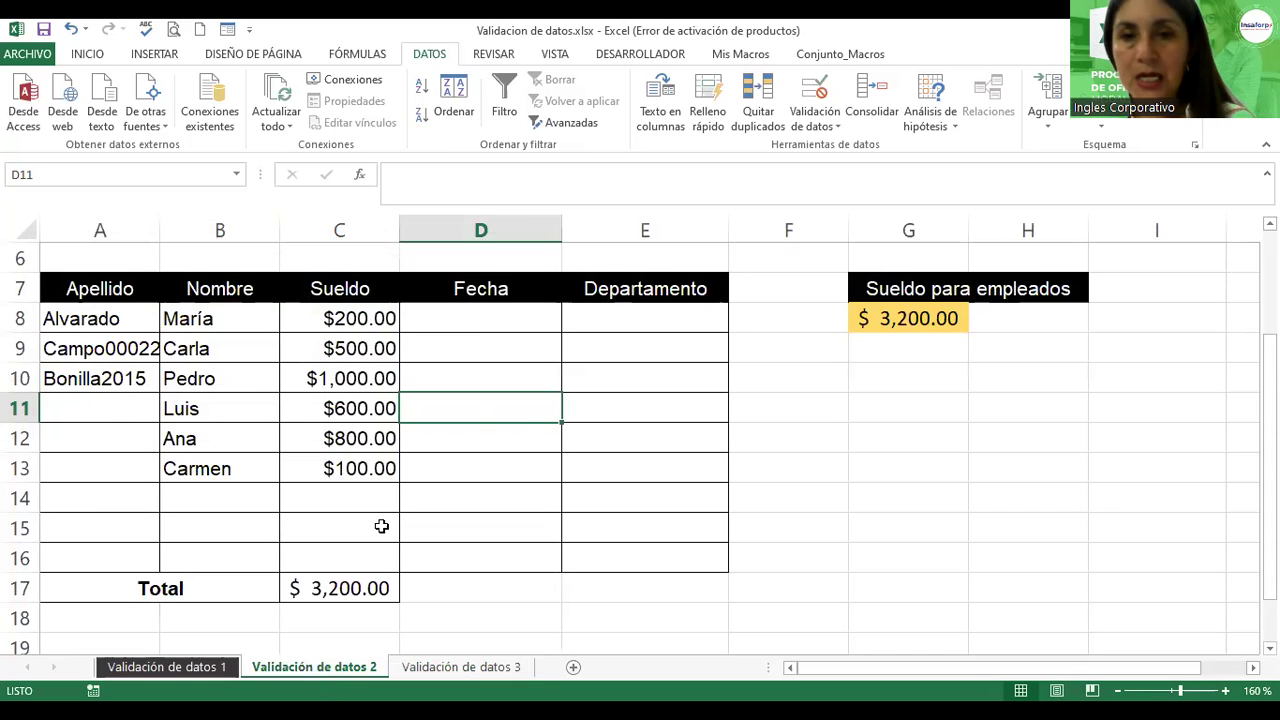
left_click(166, 667)
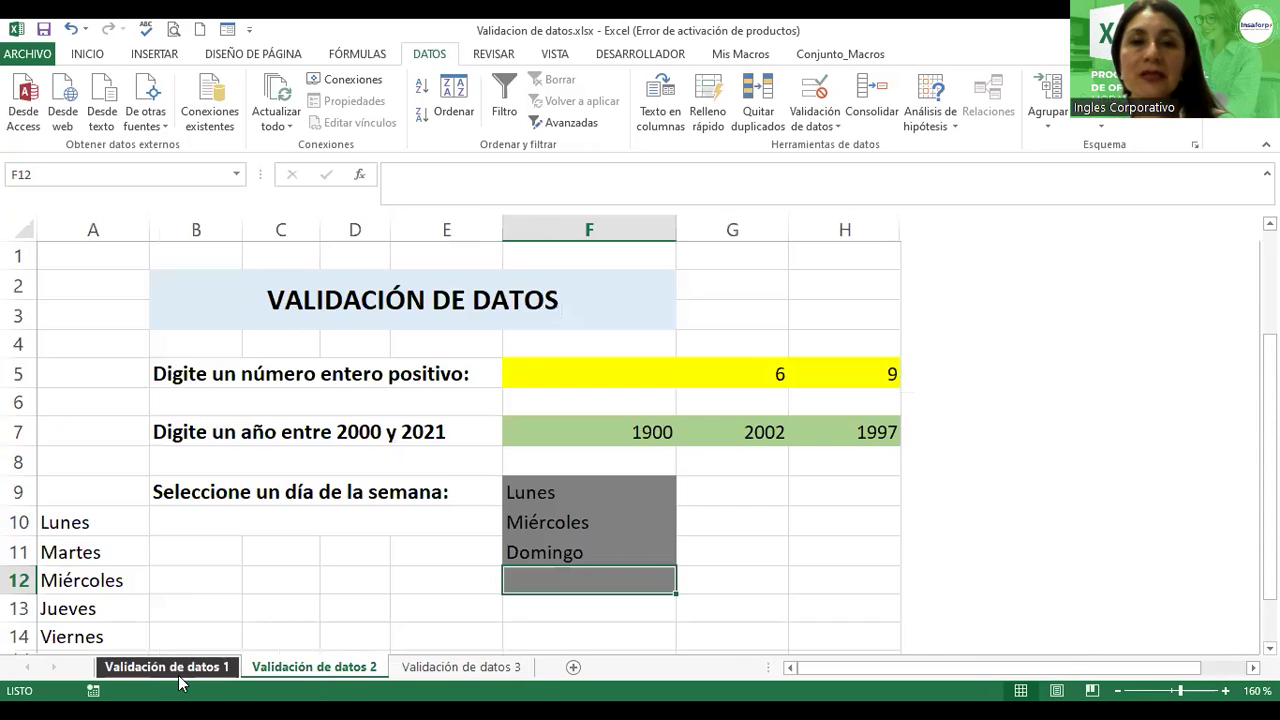